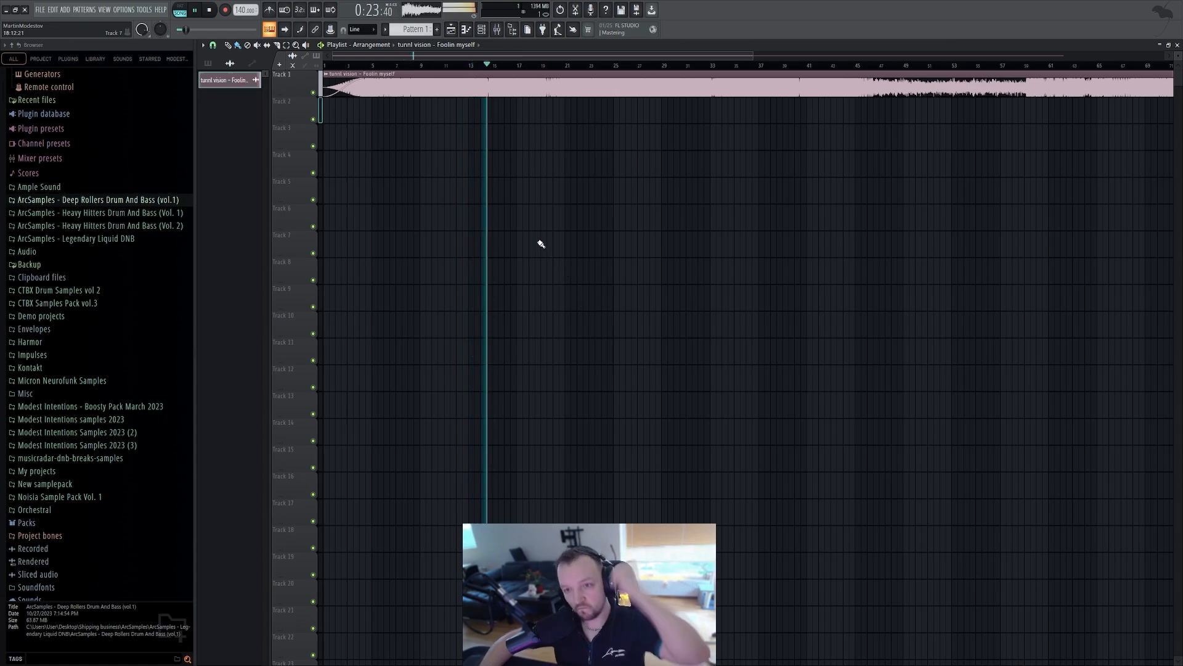
Stop playback and trim the end of the reference song clip back to about bar 37
{"action": "left_click", "coordinate": [194, 11]}
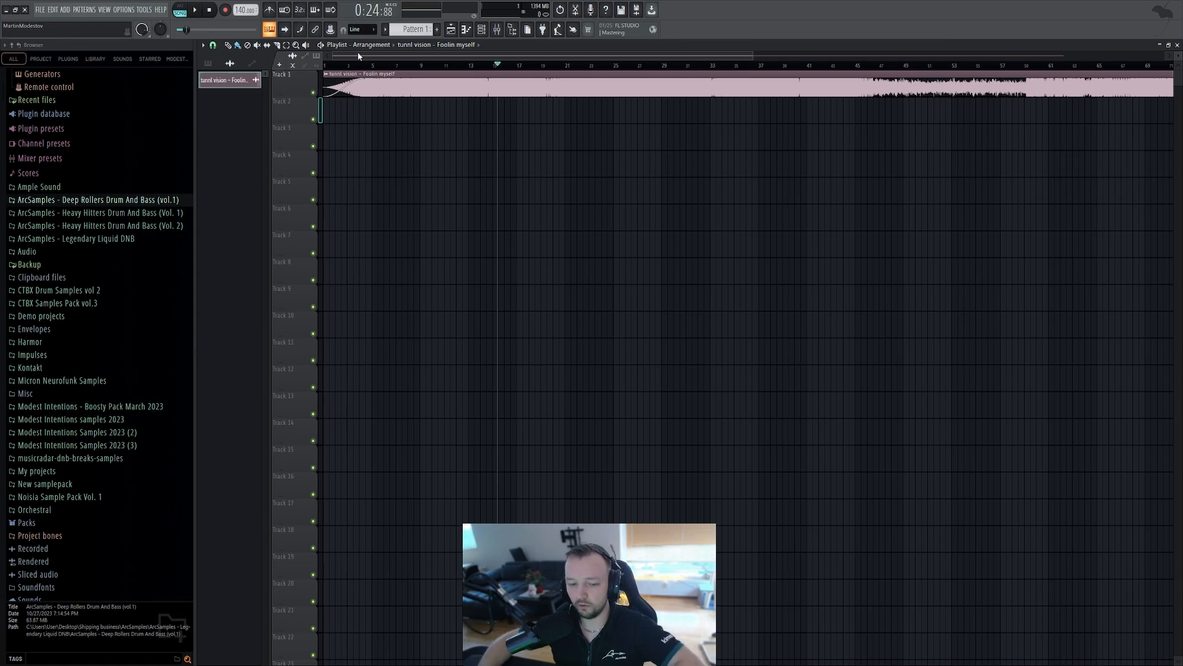
{"action": "scroll", "coordinate": [397, 211], "scroll_direction": "down", "scroll_amount": 4}
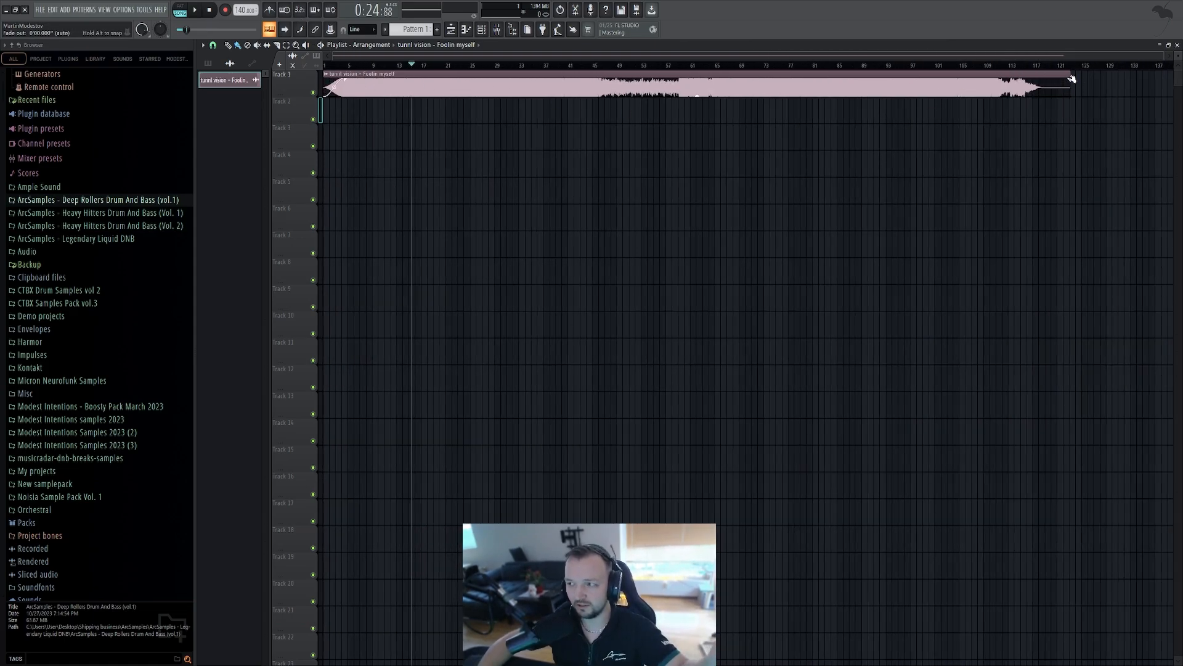
{"action": "left_click_drag", "start_coordinate": [1066, 75], "coordinate": [648, 91]}
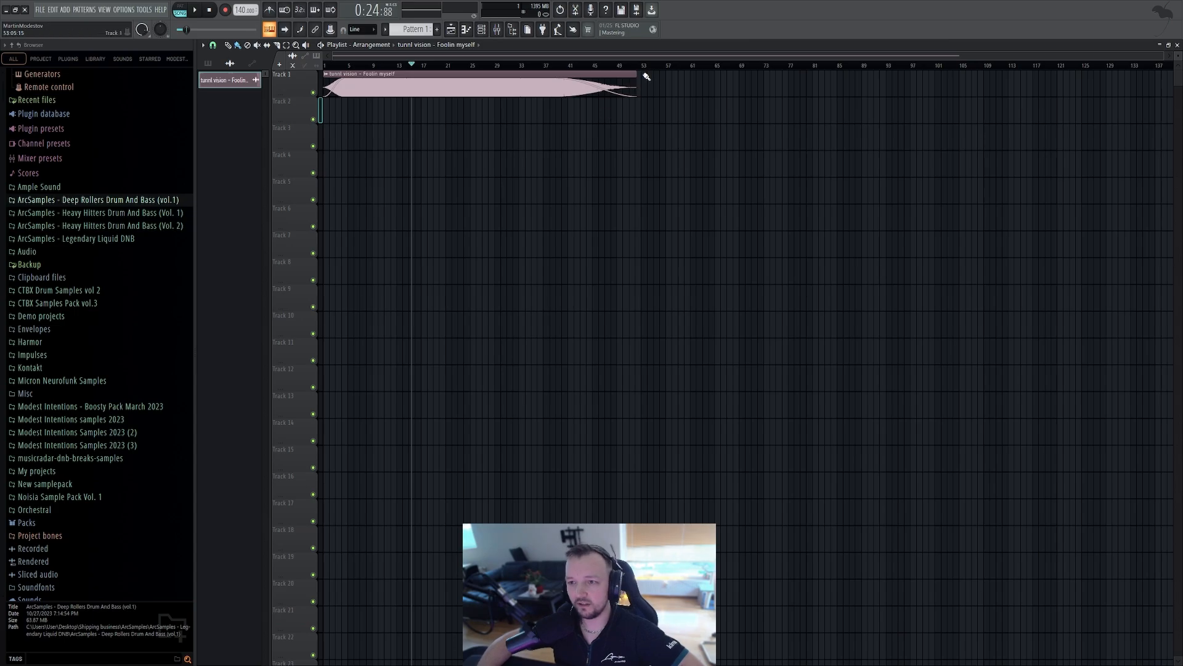
{"action": "left_click_drag", "start_coordinate": [636, 75], "coordinate": [546, 75]}
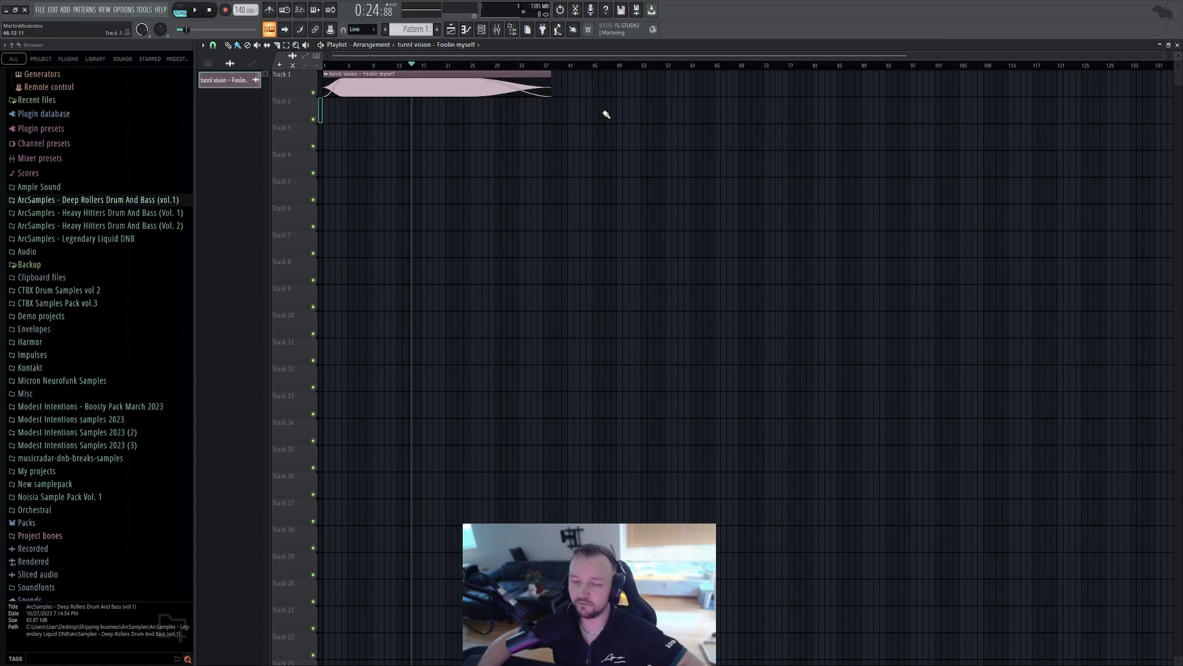
Delete the reference song clip from the playlist and remove its sample from the project
{"action": "right_click", "coordinate": [401, 94]}
{"action": "scroll", "coordinate": [382, 130], "scroll_direction": "up", "scroll_amount": 5}
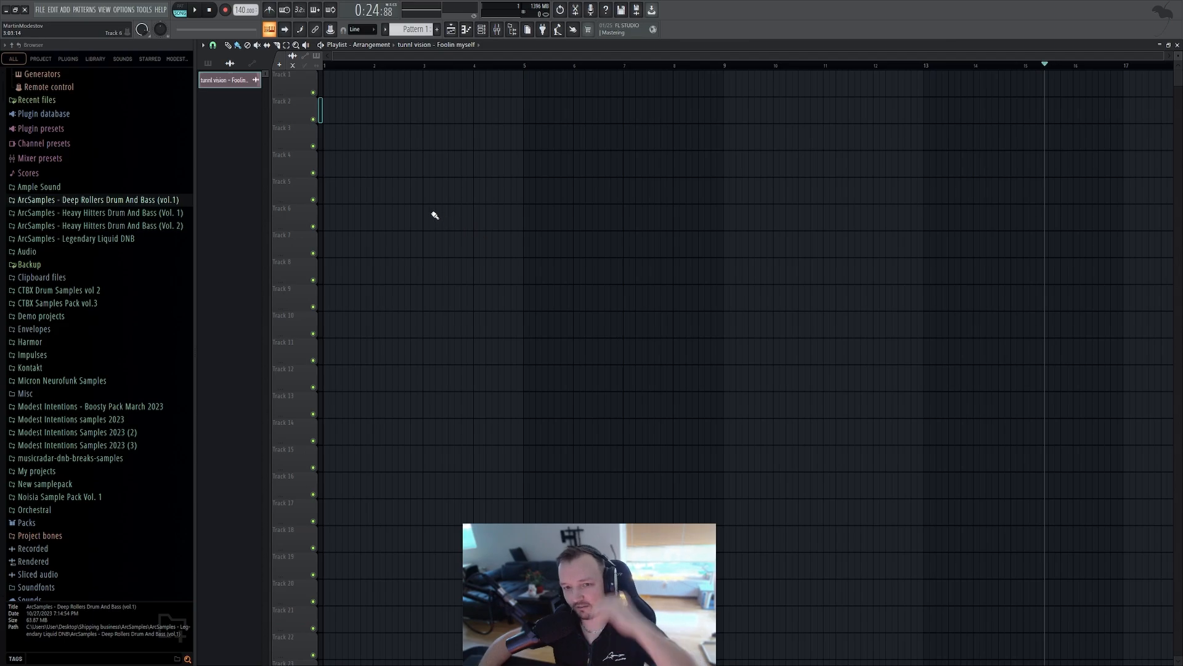
{"action": "right_click", "coordinate": [233, 81]}
{"action": "left_click", "coordinate": [266, 183]}
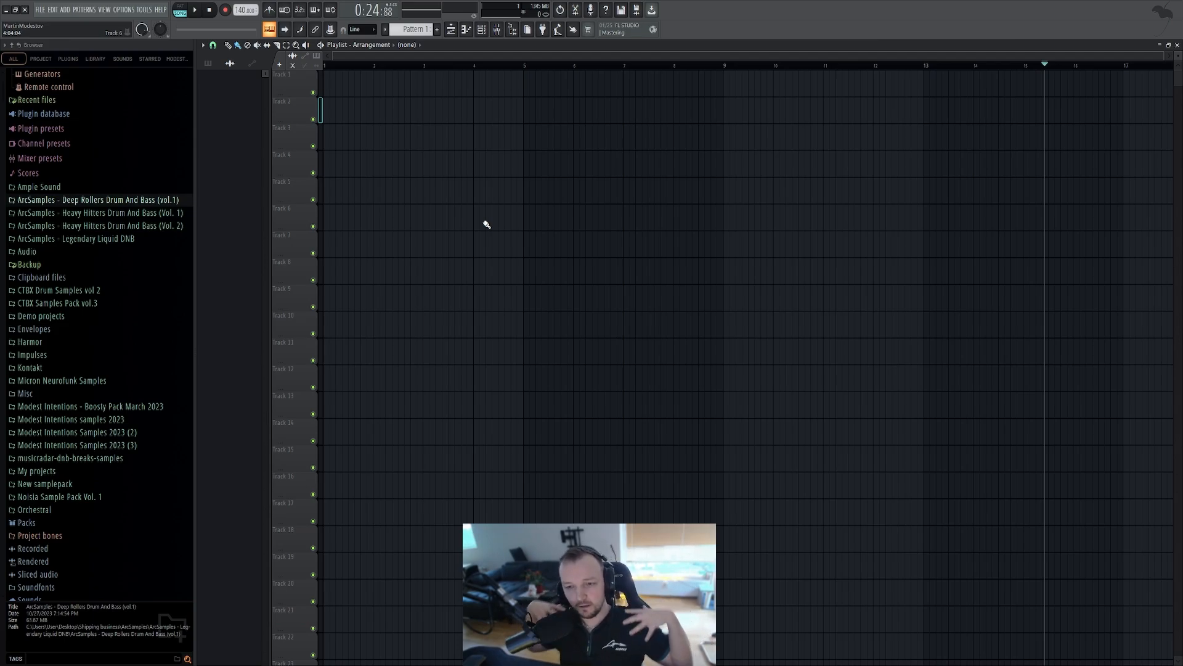
Load Serum as a new instrument and reposition its window
{"action": "left_click", "coordinate": [270, 29]}
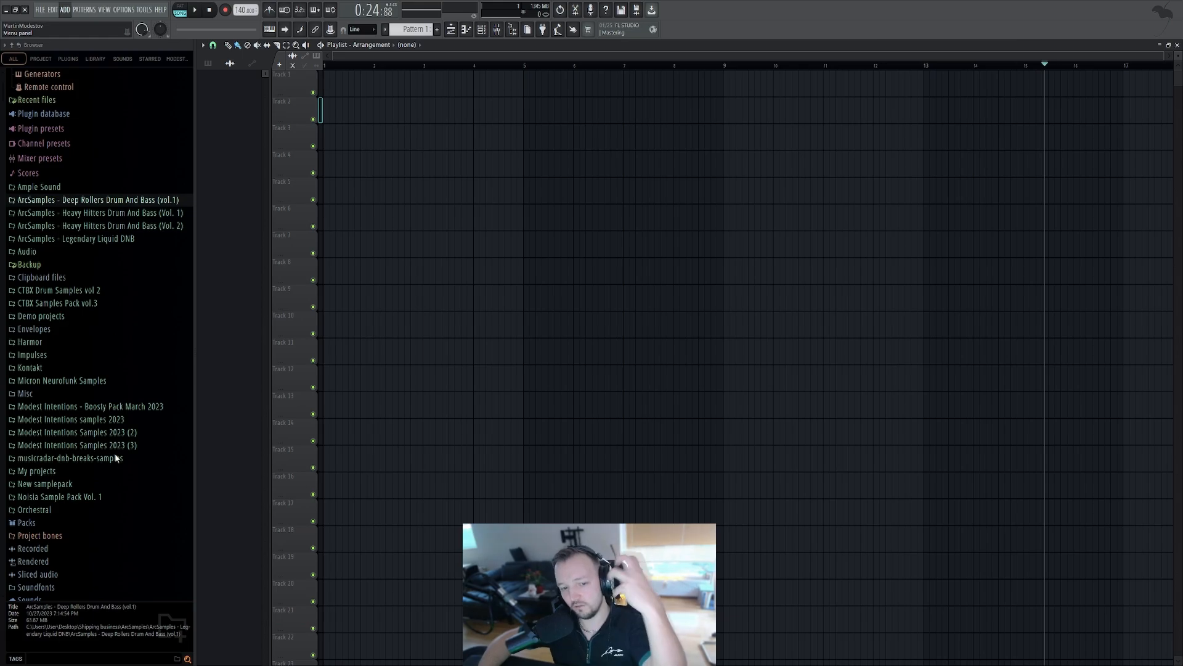
{"action": "left_click", "coordinate": [72, 567]}
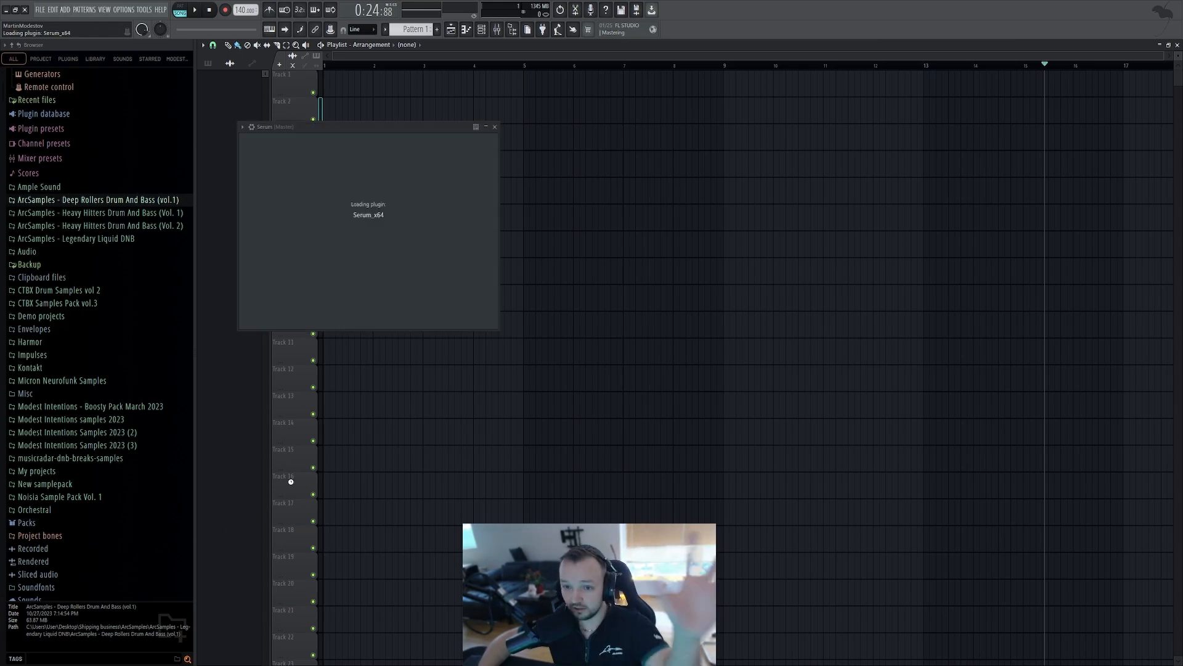
{"action": "left_click_drag", "start_coordinate": [409, 121], "coordinate": [465, 132]}
{"action": "left_click", "coordinate": [510, 172]}
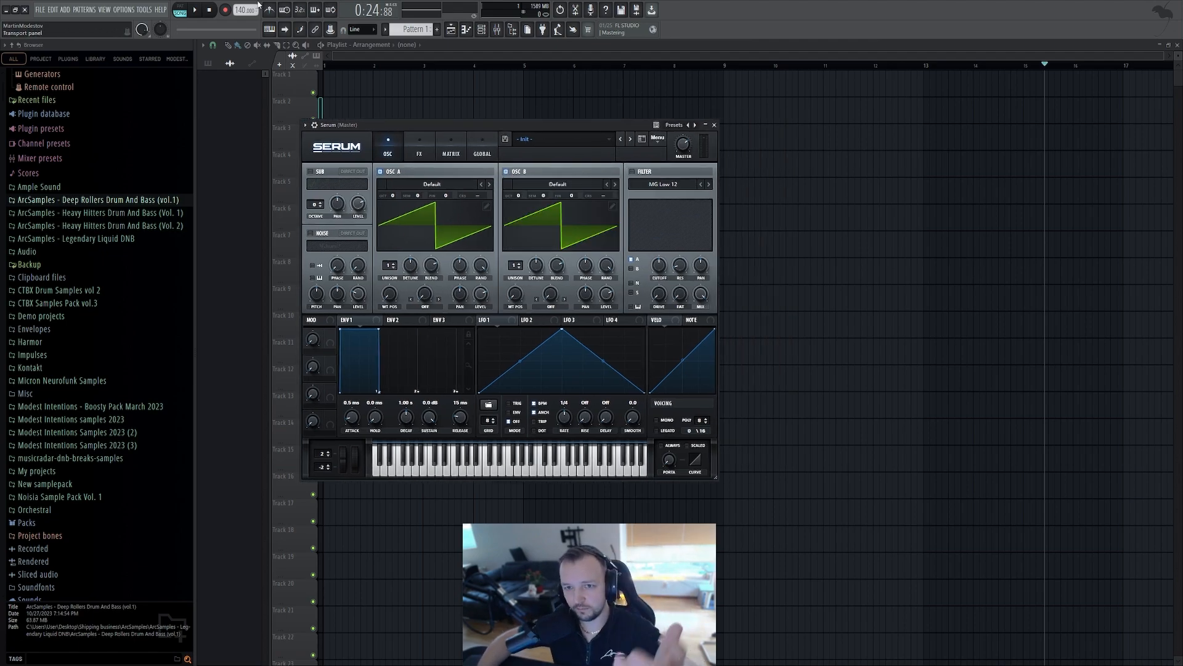
Set oscillator B's wavetable to Analog_BD_Sin and audition the sound with the typing keyboard
{"action": "left_click", "coordinate": [270, 30]}
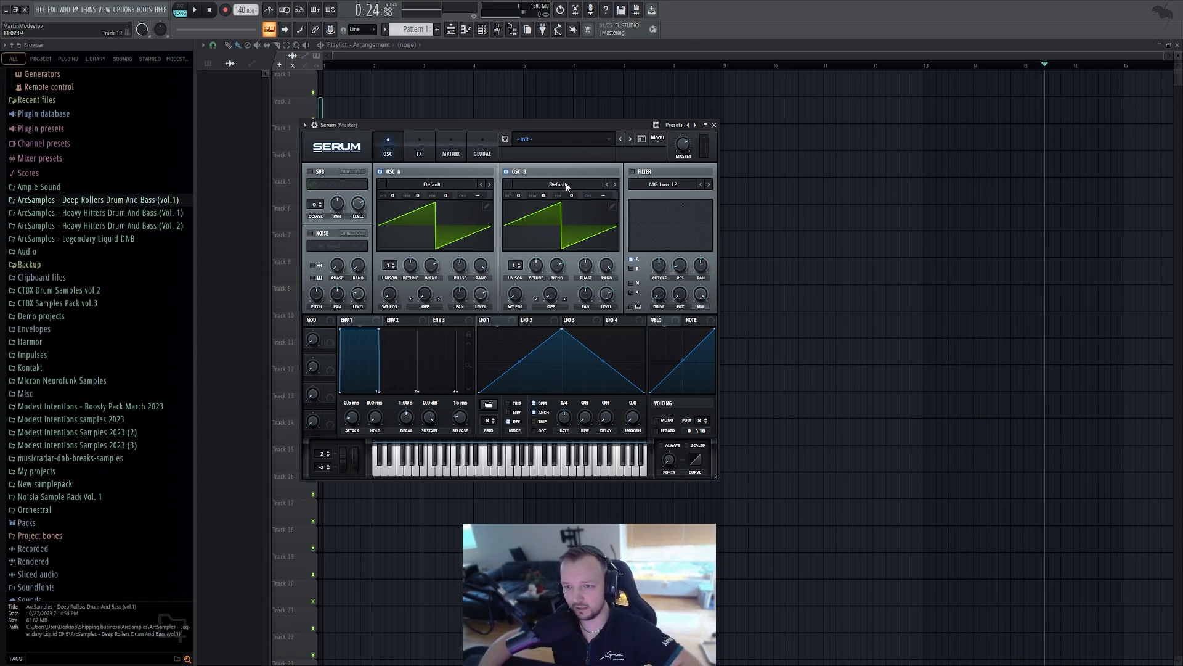
{"action": "left_click", "coordinate": [683, 213]}
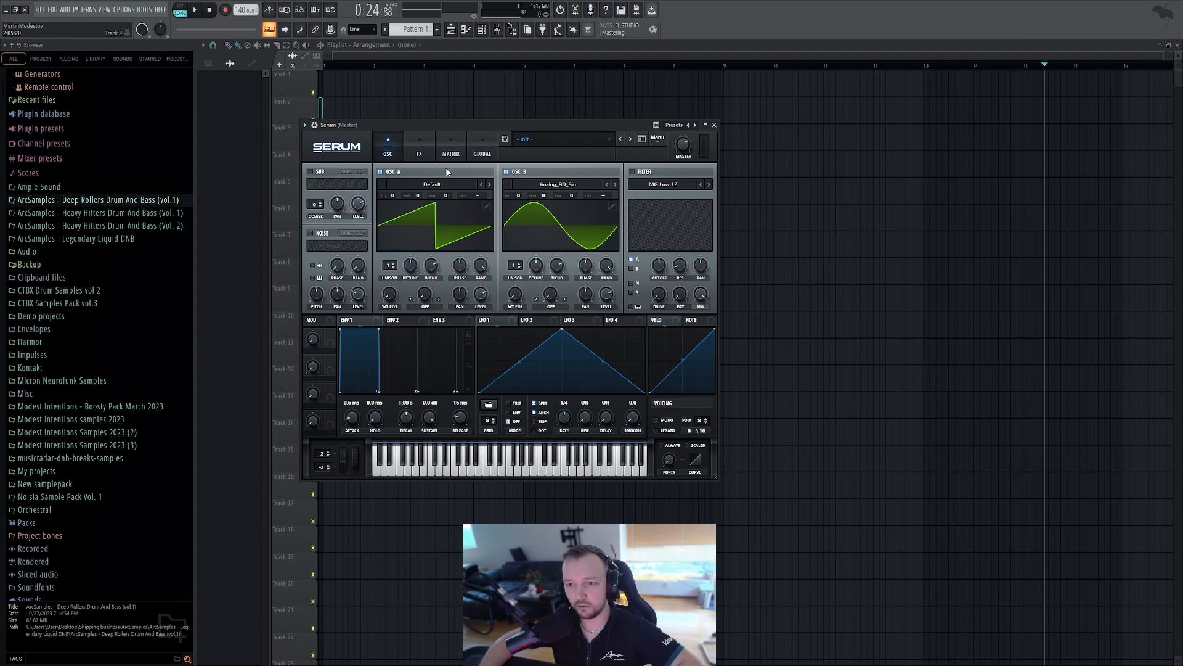
{"action": "key", "text": "b"}
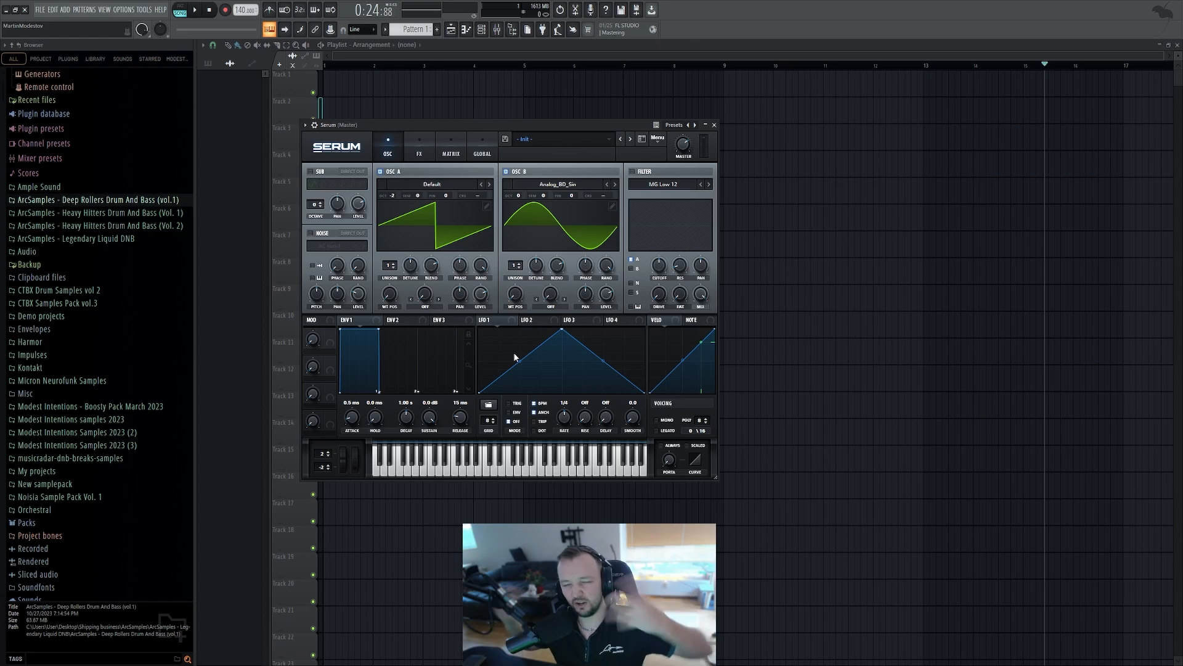
{"action": "key", "text": "v"}
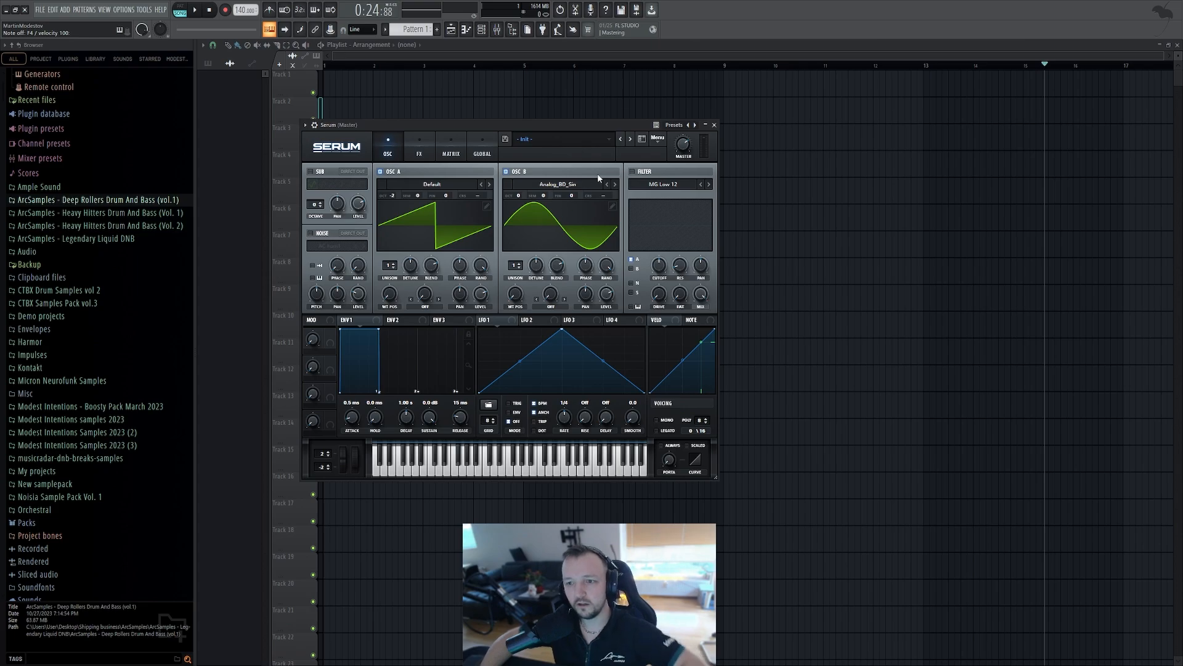
Raise oscillator B by one octave and set oscillator A's warp to FM from B with more amount
{"action": "left_click_drag", "start_coordinate": [530, 125], "coordinate": [562, 104]}
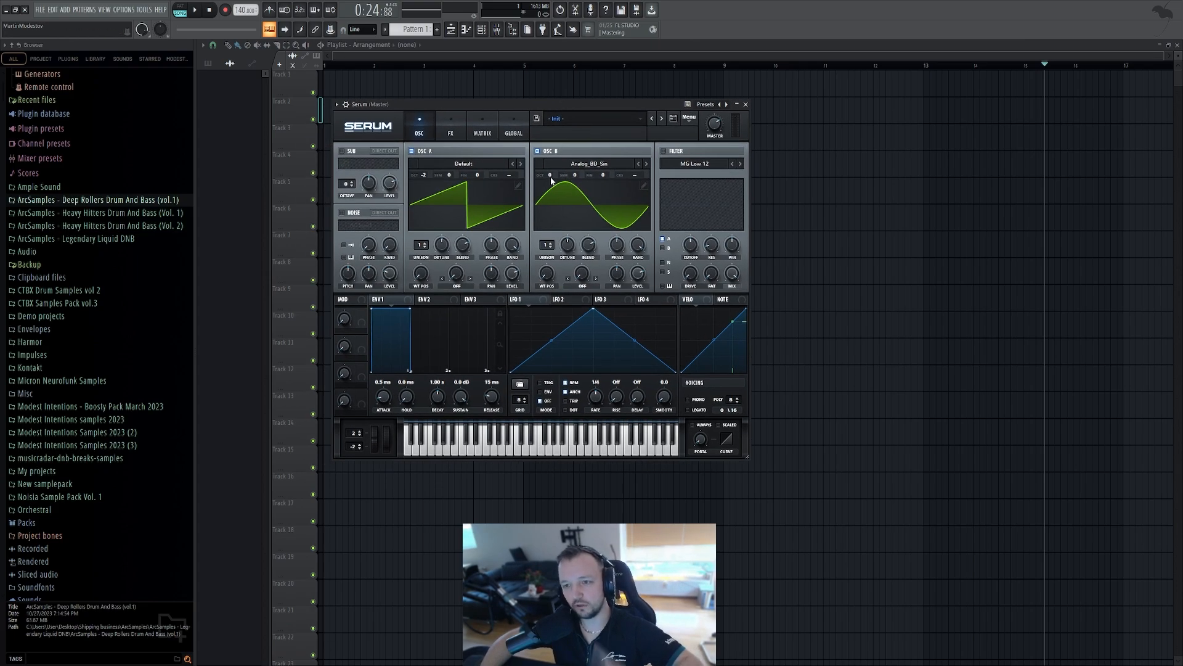
{"action": "left_click_drag", "start_coordinate": [550, 178], "coordinate": [552, 172]}
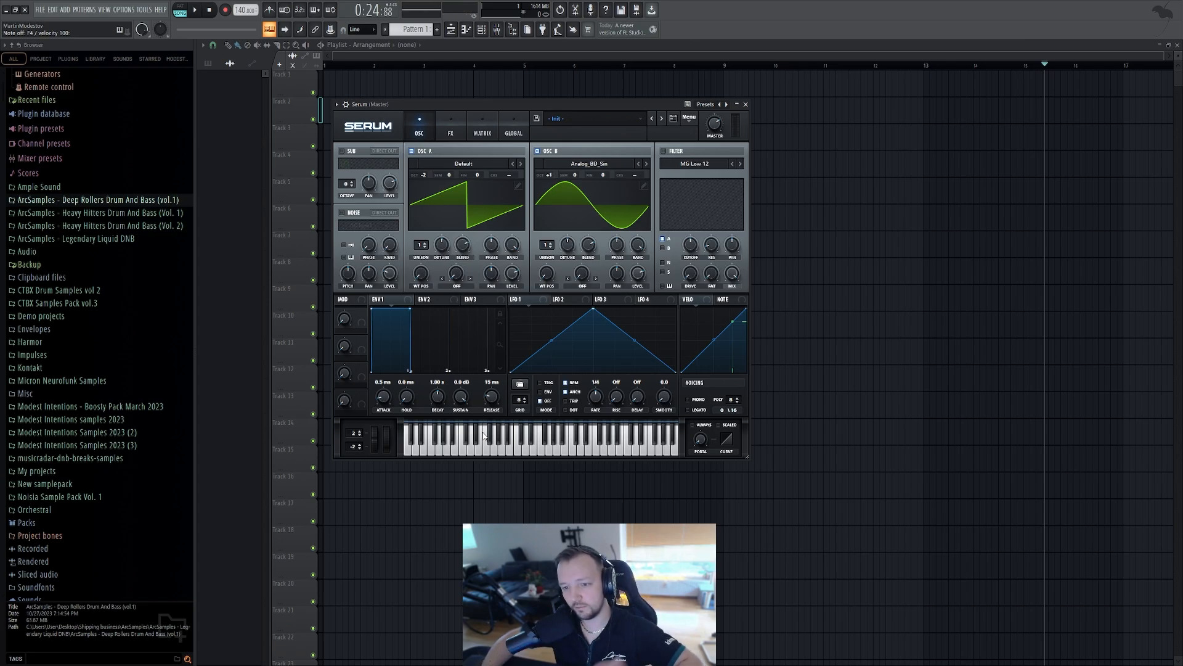
{"action": "left_click", "coordinate": [491, 485]}
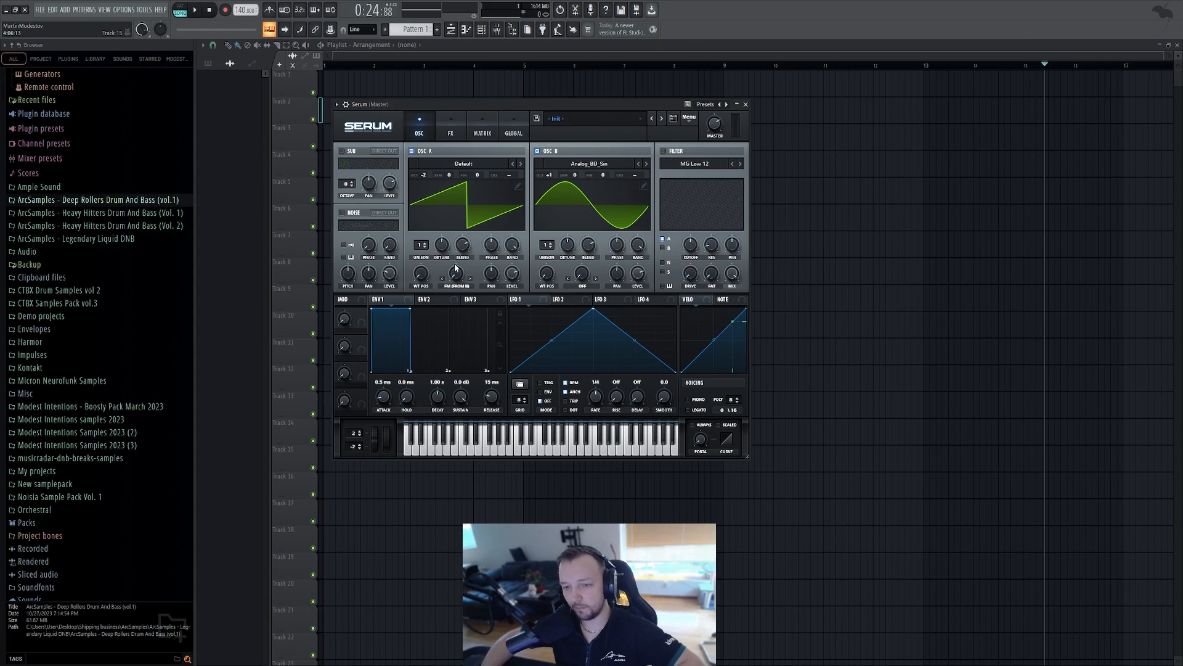
{"action": "left_click_drag", "start_coordinate": [460, 281], "coordinate": [465, 239]}
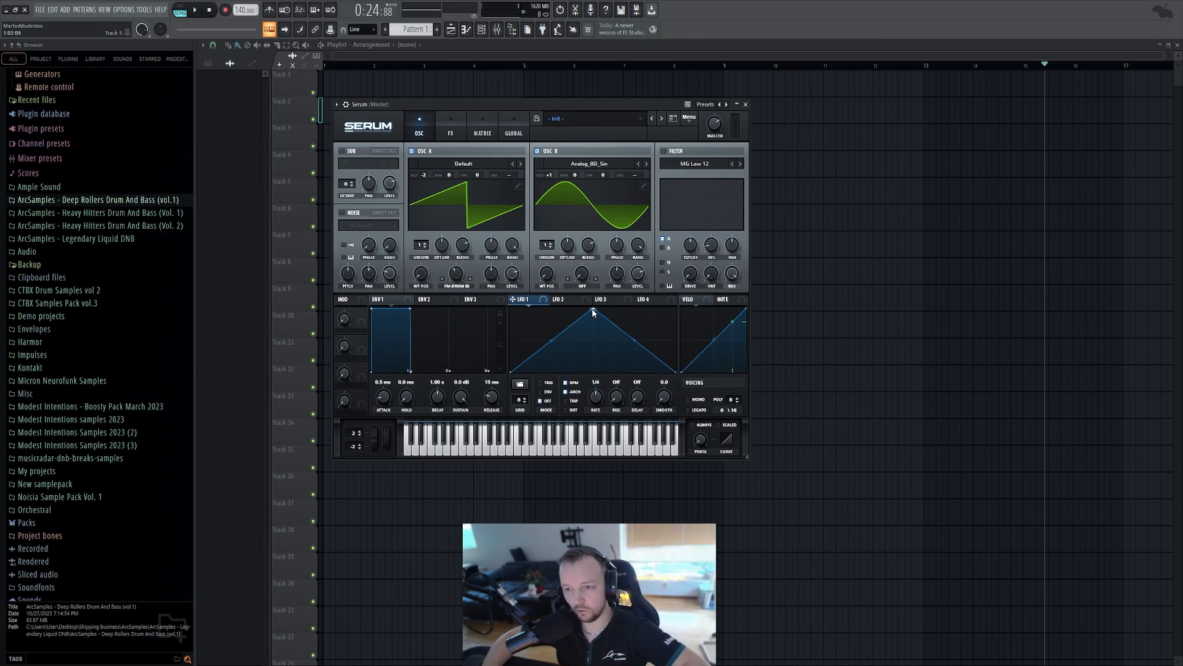
Reshape LFO 1 into a decaying ramp at 2 bar rate in ENV mode and audition a note
{"action": "left_click_drag", "start_coordinate": [592, 308], "coordinate": [530, 310]}
{"action": "left_click_drag", "start_coordinate": [598, 404], "coordinate": [593, 413]}
{"action": "left_click", "coordinate": [545, 395]}
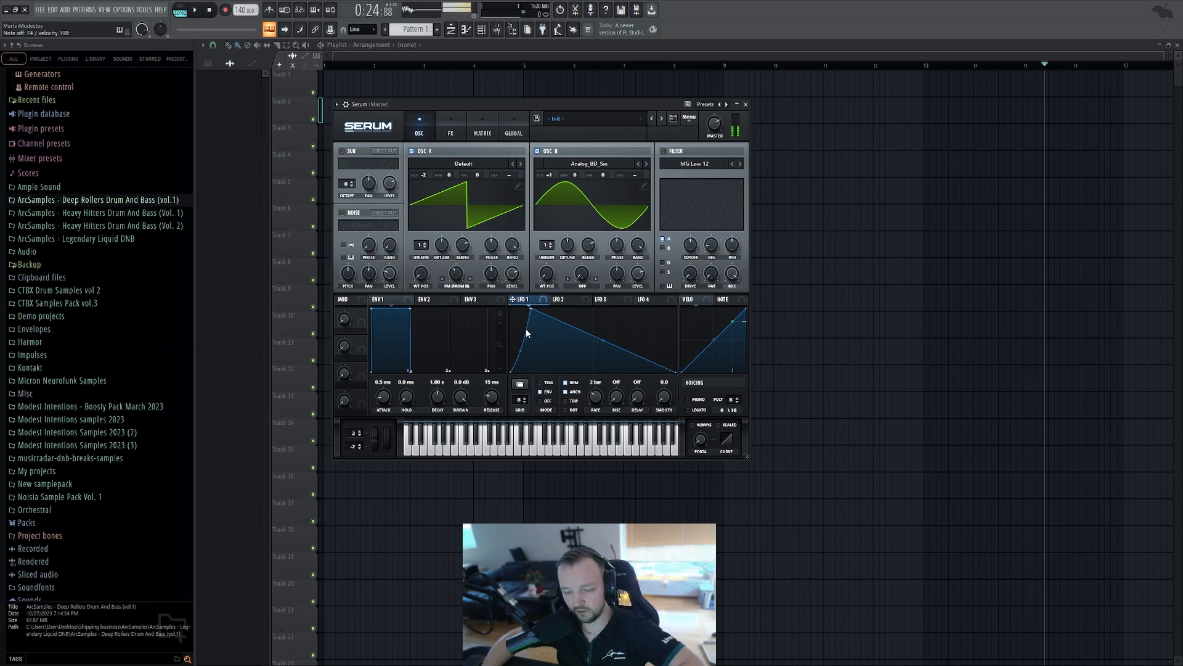
{"action": "key", "text": "c"}
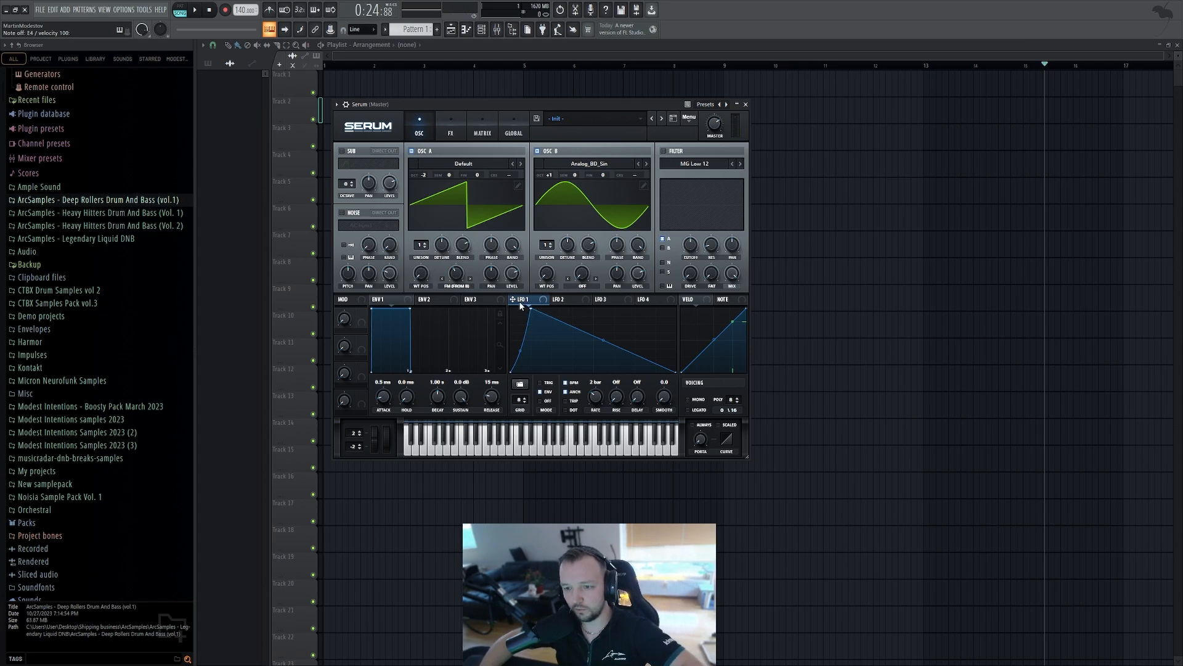
Assign LFO 1 to the levels of oscillators A and B and bend its decay curve
{"action": "left_click_drag", "start_coordinate": [522, 280], "coordinate": [513, 276]}
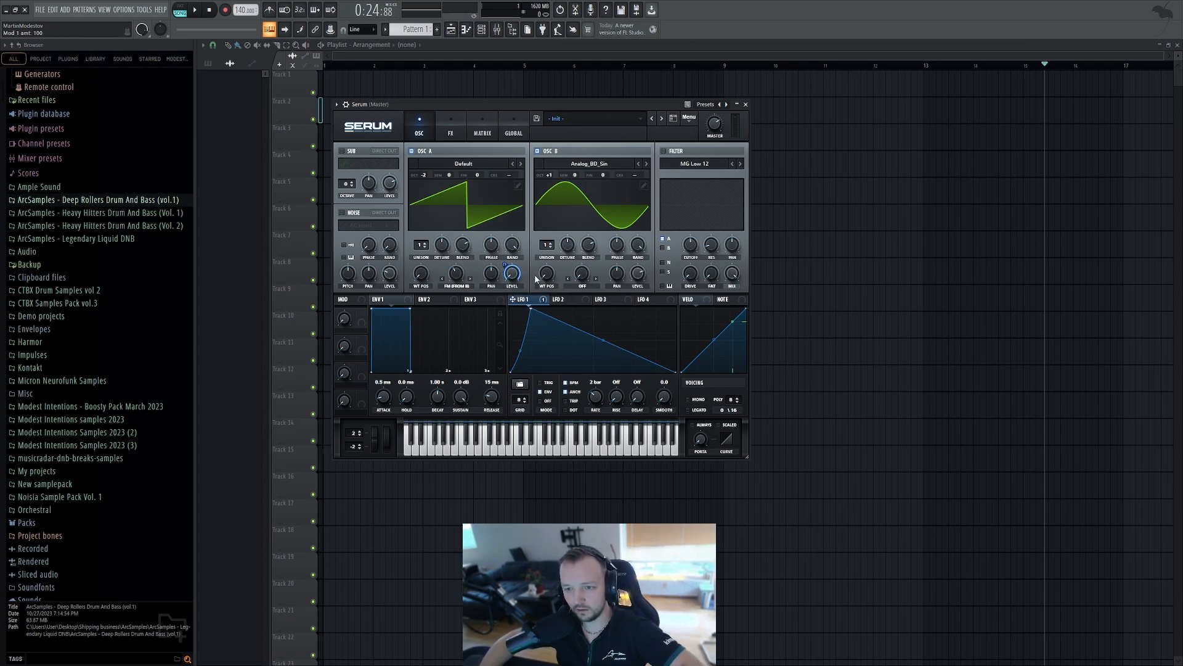
{"action": "left_click_drag", "start_coordinate": [578, 294], "coordinate": [638, 275]}
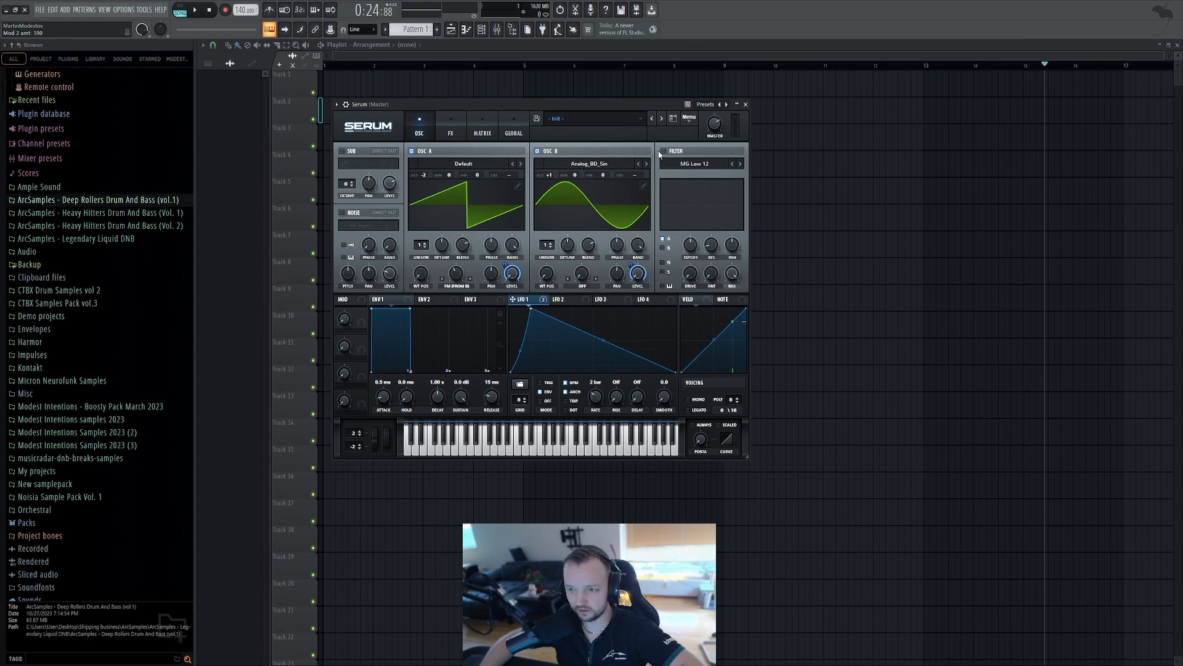
{"action": "left_click_drag", "start_coordinate": [600, 344], "coordinate": [605, 327]}
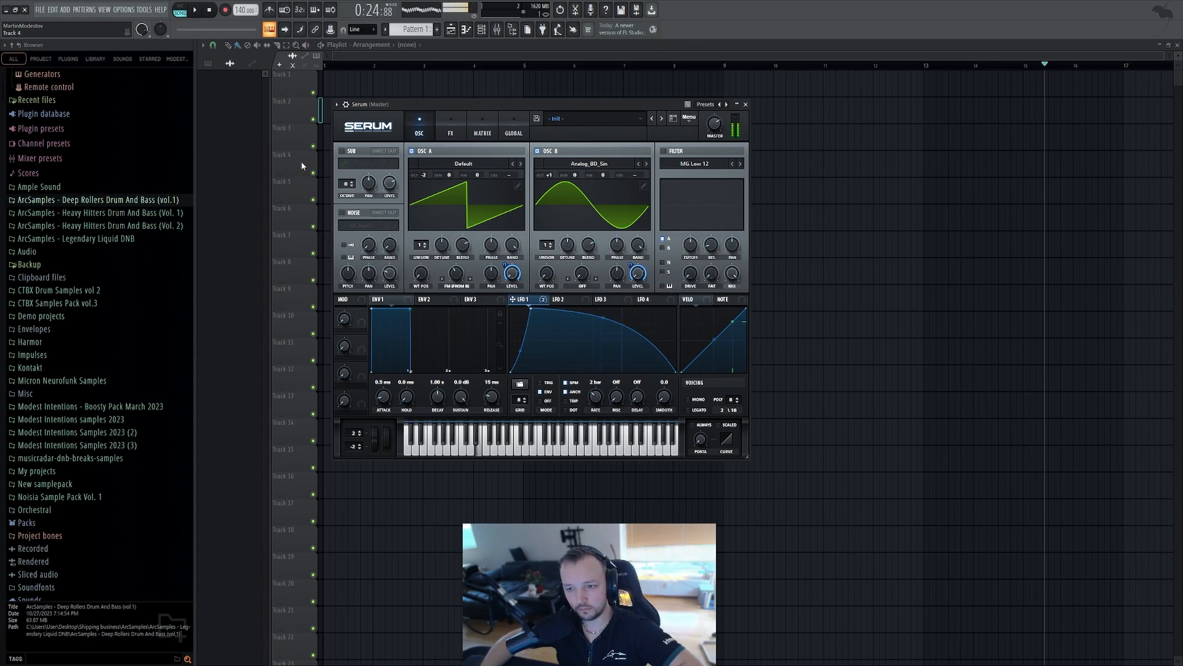
Set the project tempo to 174 BPM and close the Serum window
{"action": "left_click_drag", "start_coordinate": [246, 10], "coordinate": [245, 4]}
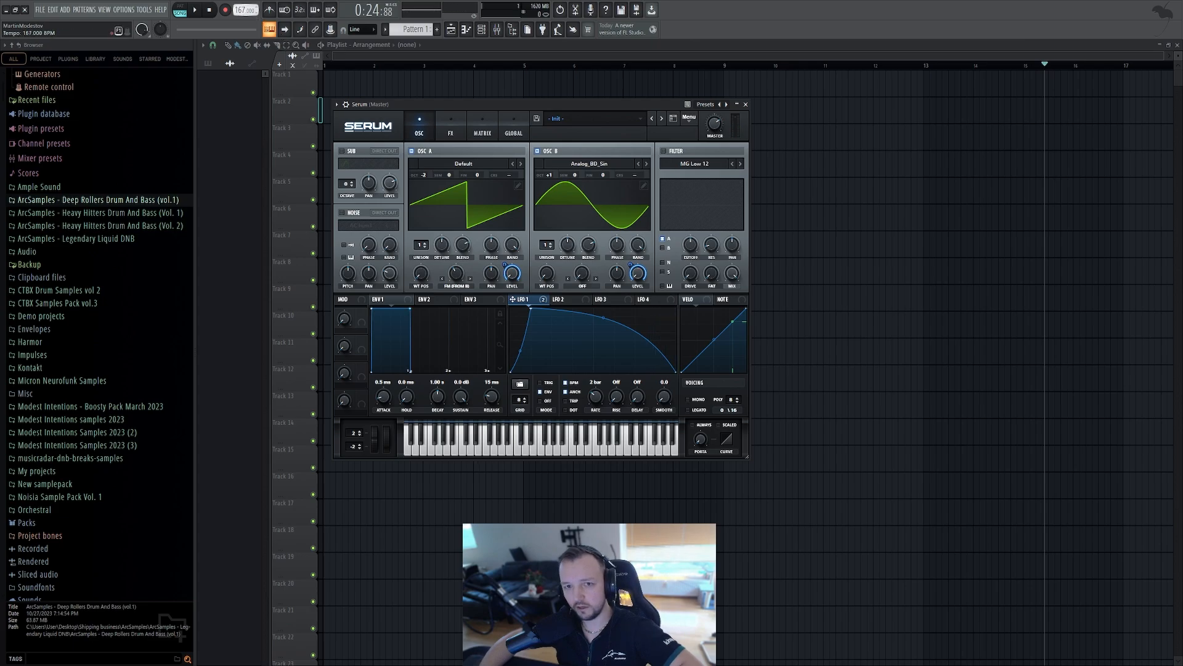
{"action": "key", "text": "Escape"}
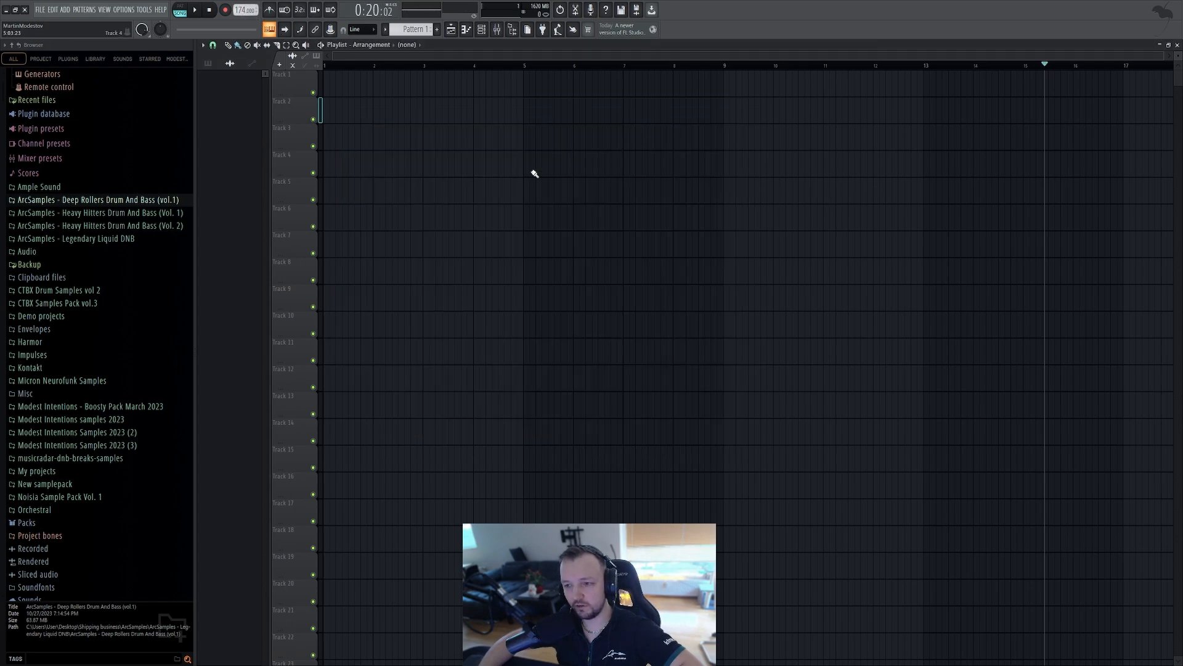
Draw a single four-bar note for Serum in the piano roll and place Pattern 1 on Track 3
{"action": "left_click", "coordinate": [481, 29]}
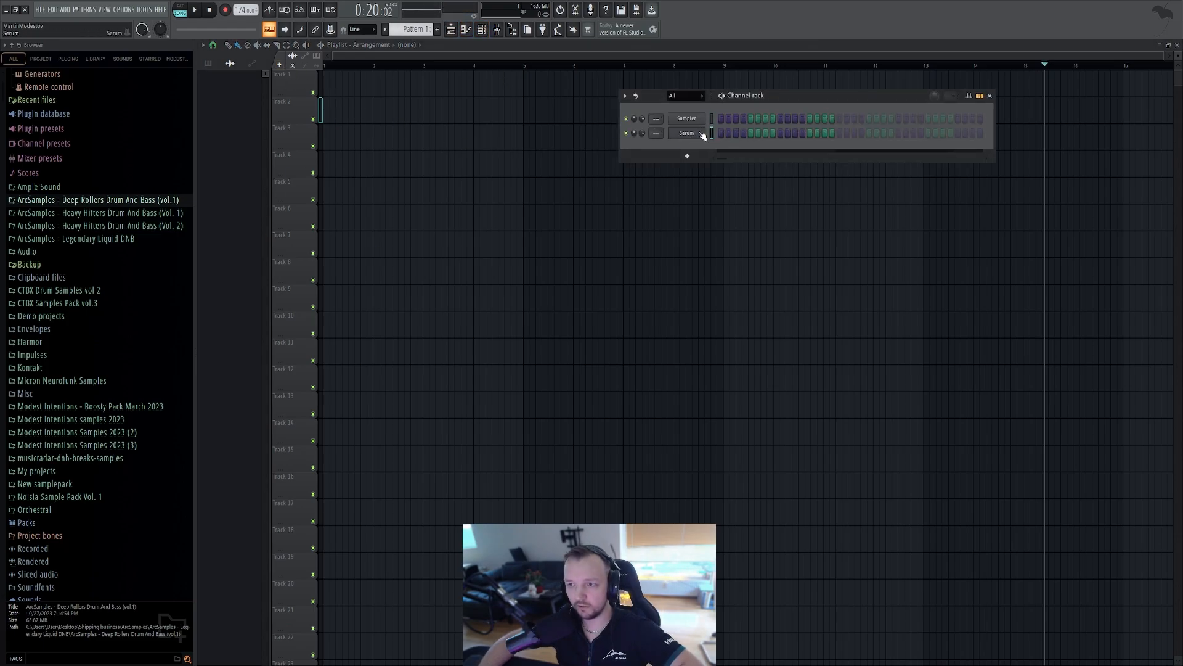
{"action": "key", "text": "F7"}
{"action": "left_click", "coordinate": [521, 284]}
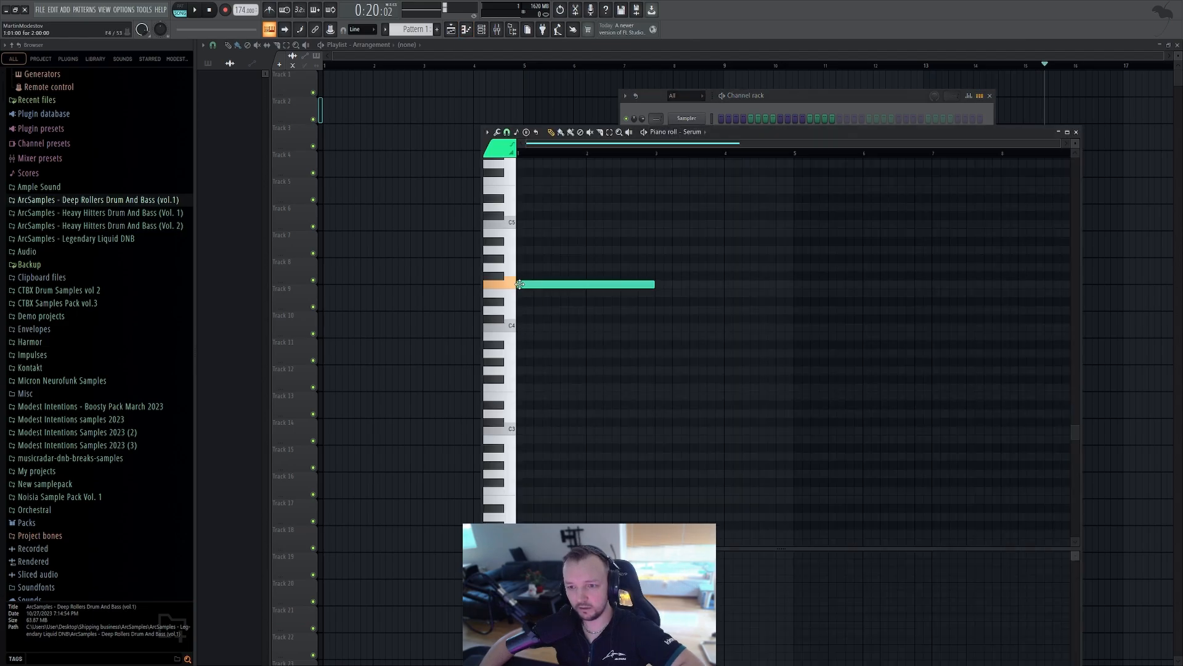
{"action": "left_click_drag", "start_coordinate": [653, 286], "coordinate": [791, 287]}
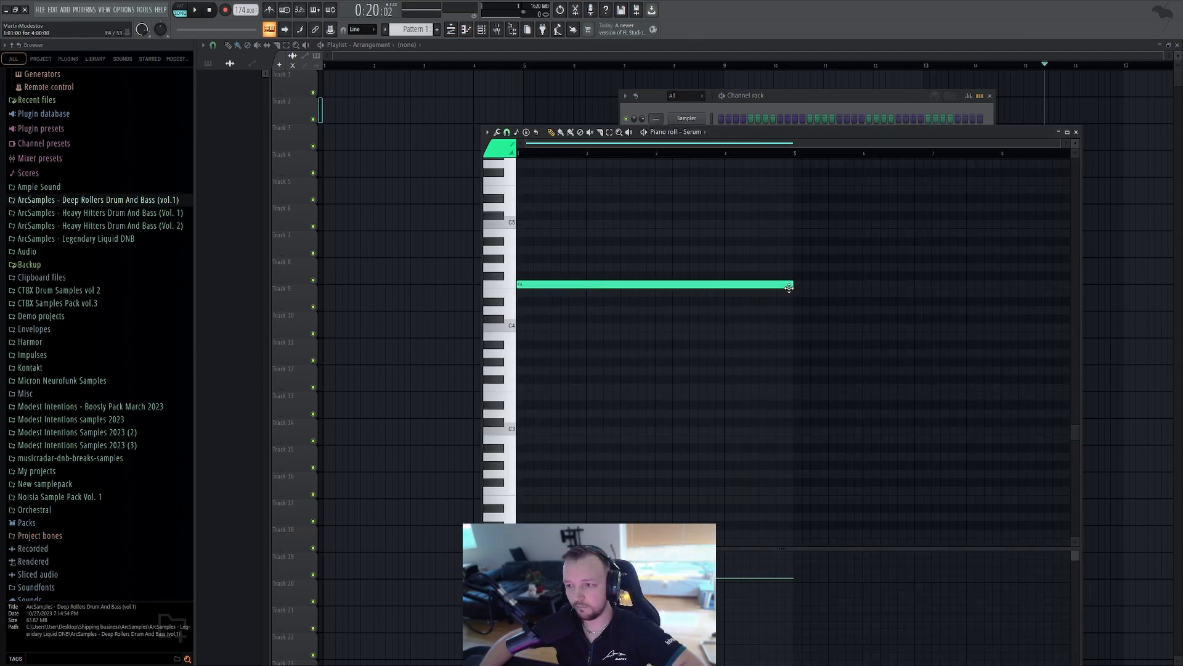
{"action": "left_click", "coordinate": [412, 145]}
{"action": "left_click_drag", "start_coordinate": [412, 145], "coordinate": [367, 146]}
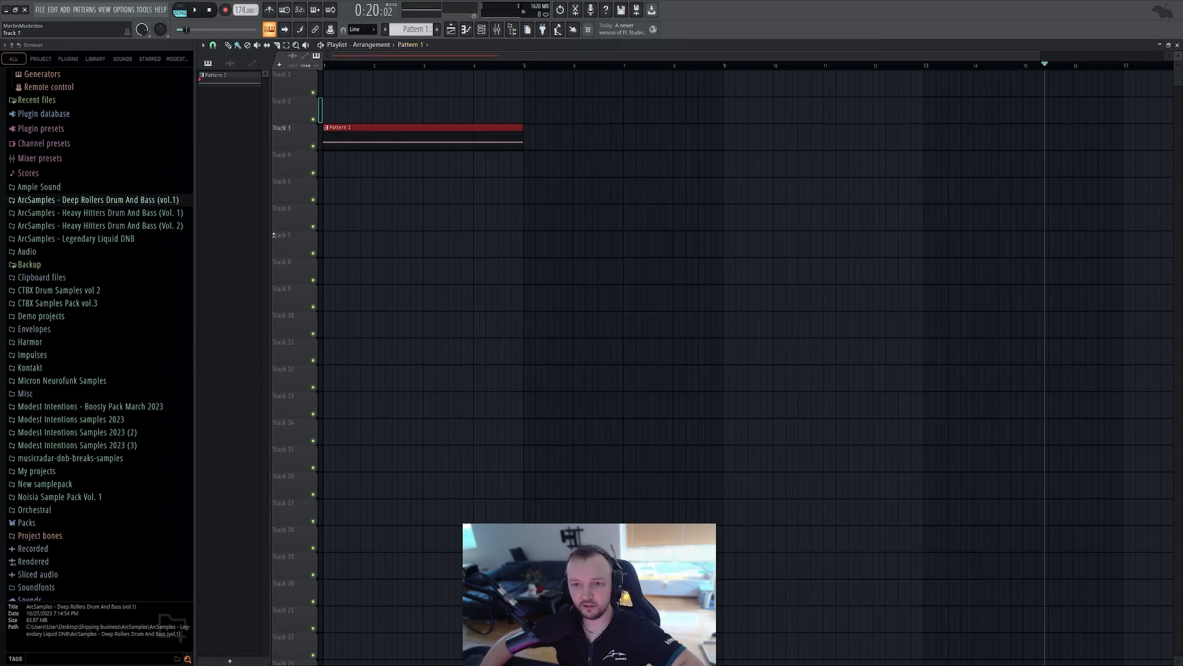
Open the Heavy Hitters Drum And Bass (Vol. 1) Drums folder and drop Full Drumloop 16 onto Track 1
{"action": "left_click", "coordinate": [117, 214]}
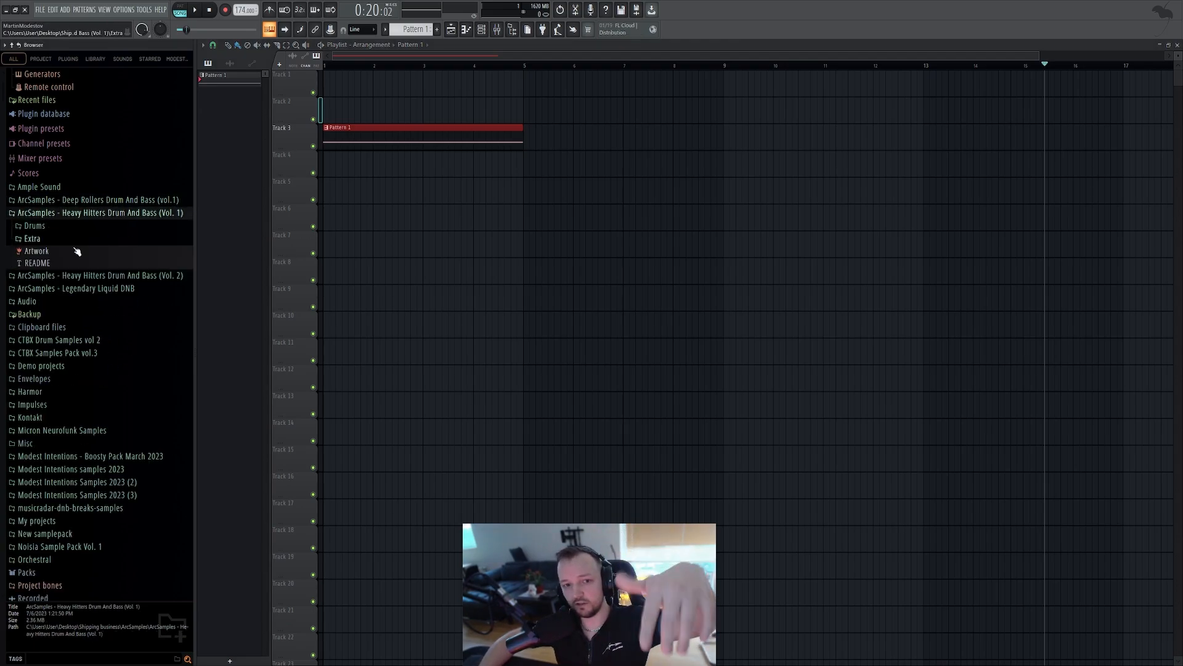
{"action": "left_click", "coordinate": [45, 229]}
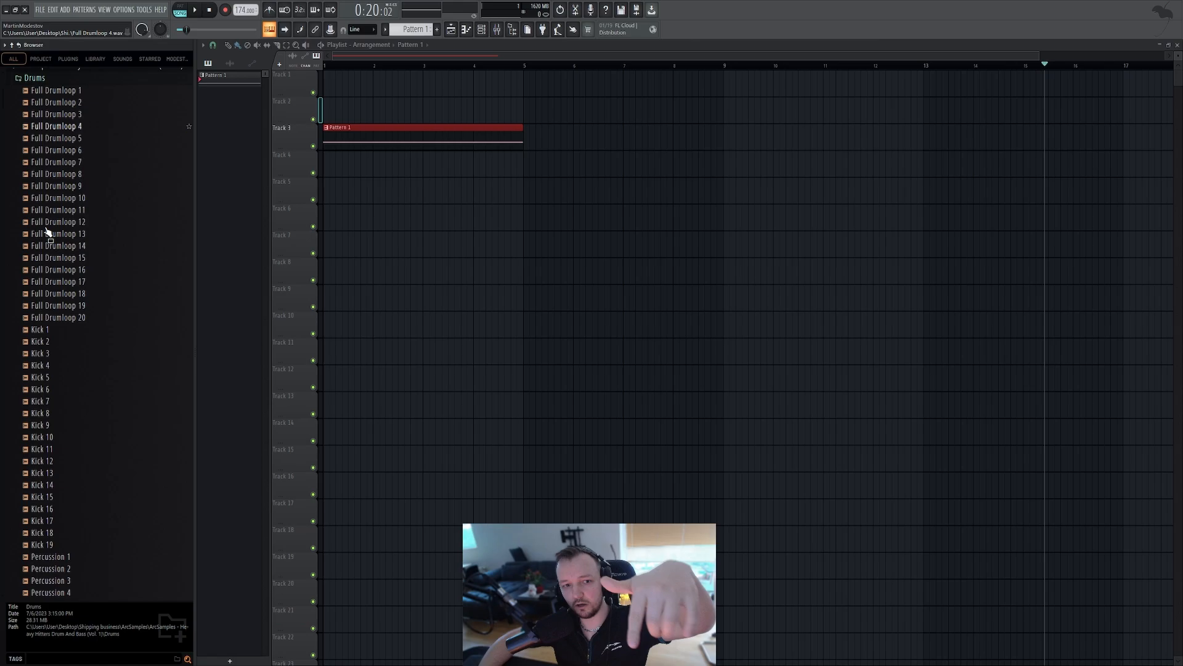
{"action": "left_click", "coordinate": [87, 291]}
{"action": "left_click", "coordinate": [87, 266]}
{"action": "left_click_drag", "start_coordinate": [87, 267], "coordinate": [345, 91]}
Duplicate the drum loop clip so it plays twice in a row
{"action": "scroll", "coordinate": [345, 91], "scroll_direction": "up", "scroll_amount": 2}
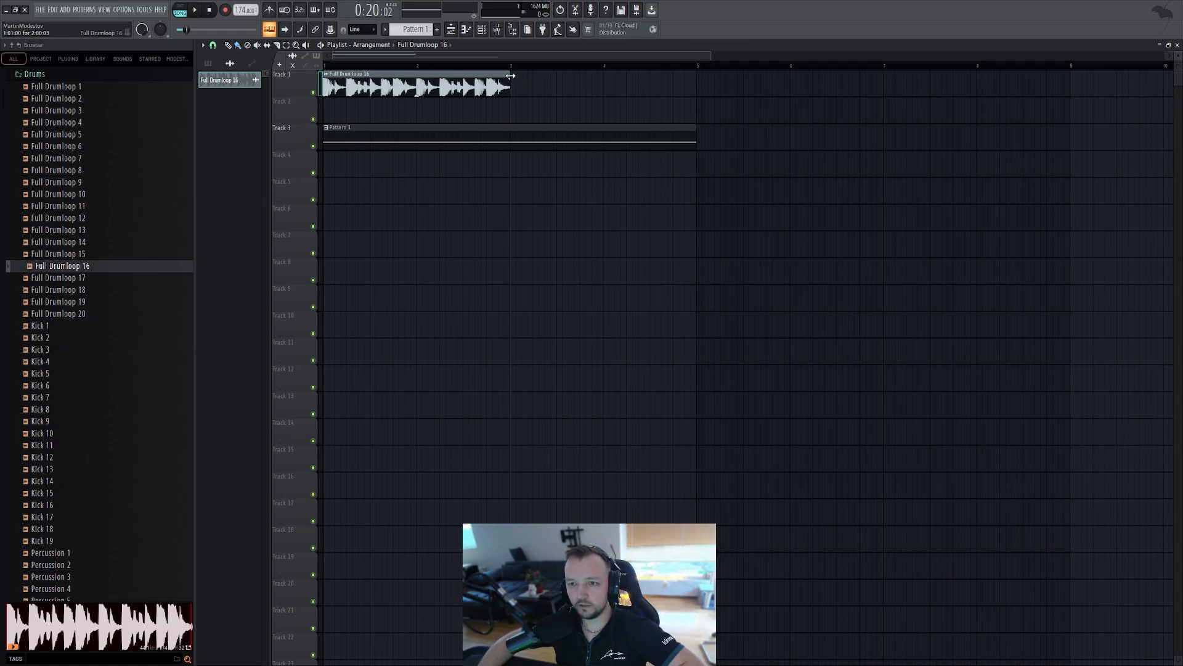
{"action": "left_click_drag", "start_coordinate": [511, 76], "coordinate": [507, 78]}
{"action": "key", "text": "ctrl+b"}
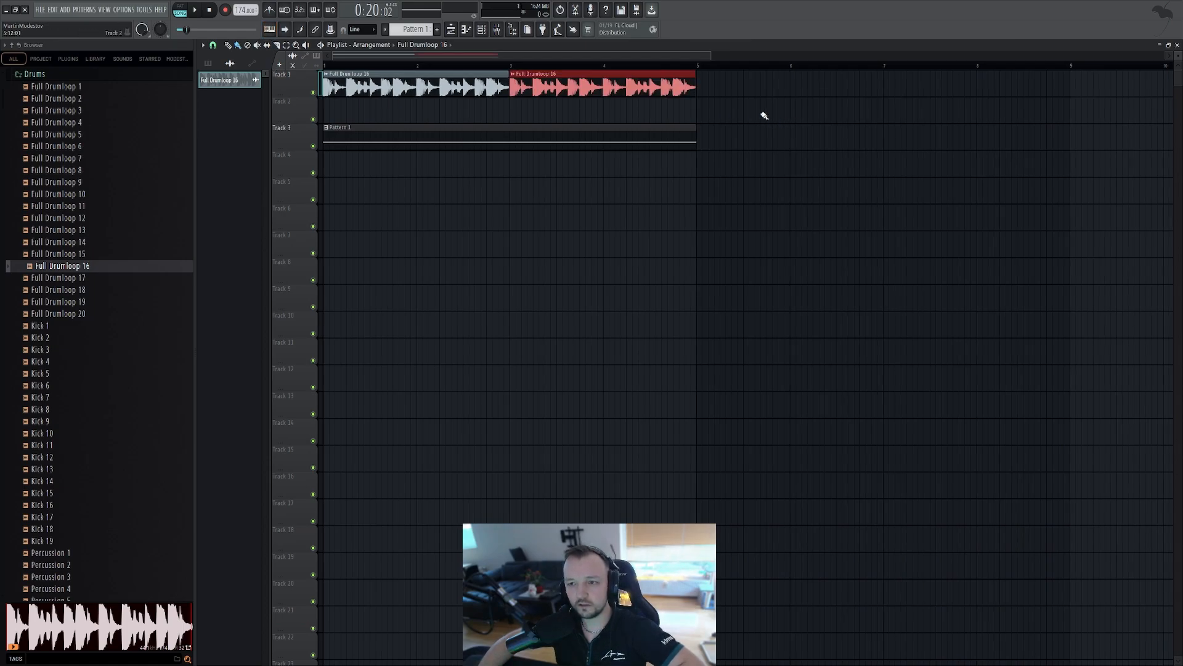
Select all playlist clips and play back the arrangement
{"action": "key", "text": "ctrl+a"}
{"action": "scroll", "coordinate": [510, 76], "scroll_direction": "up", "scroll_amount": 3}
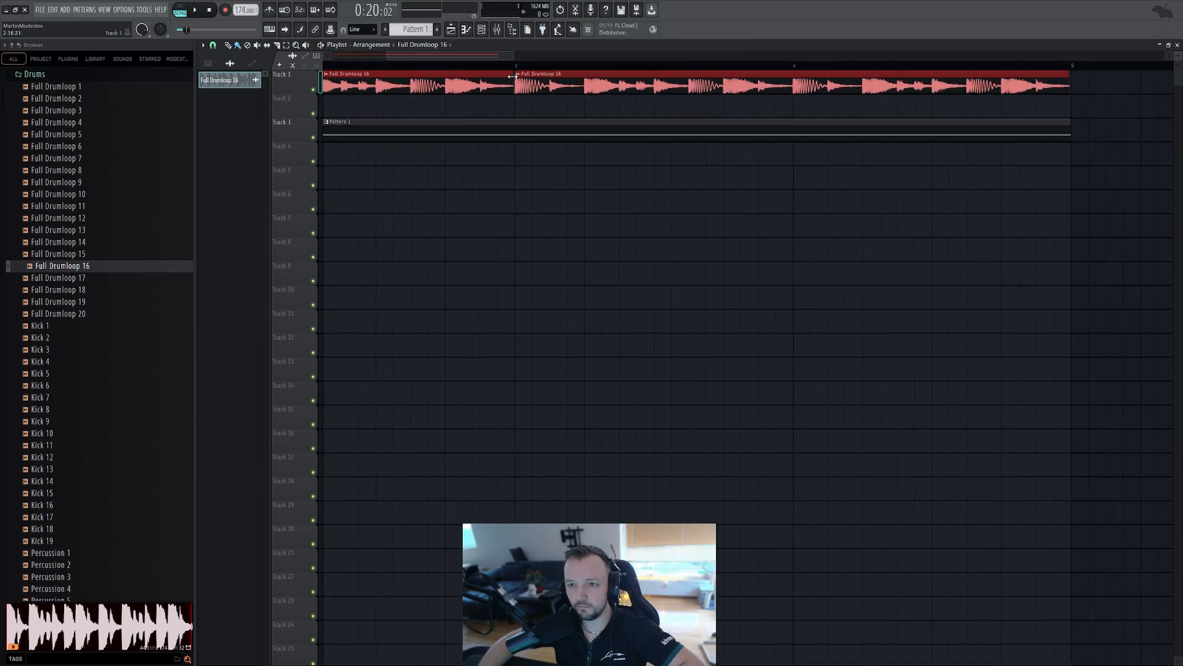
{"action": "scroll", "coordinate": [541, 266], "scroll_direction": "down", "scroll_amount": 4}
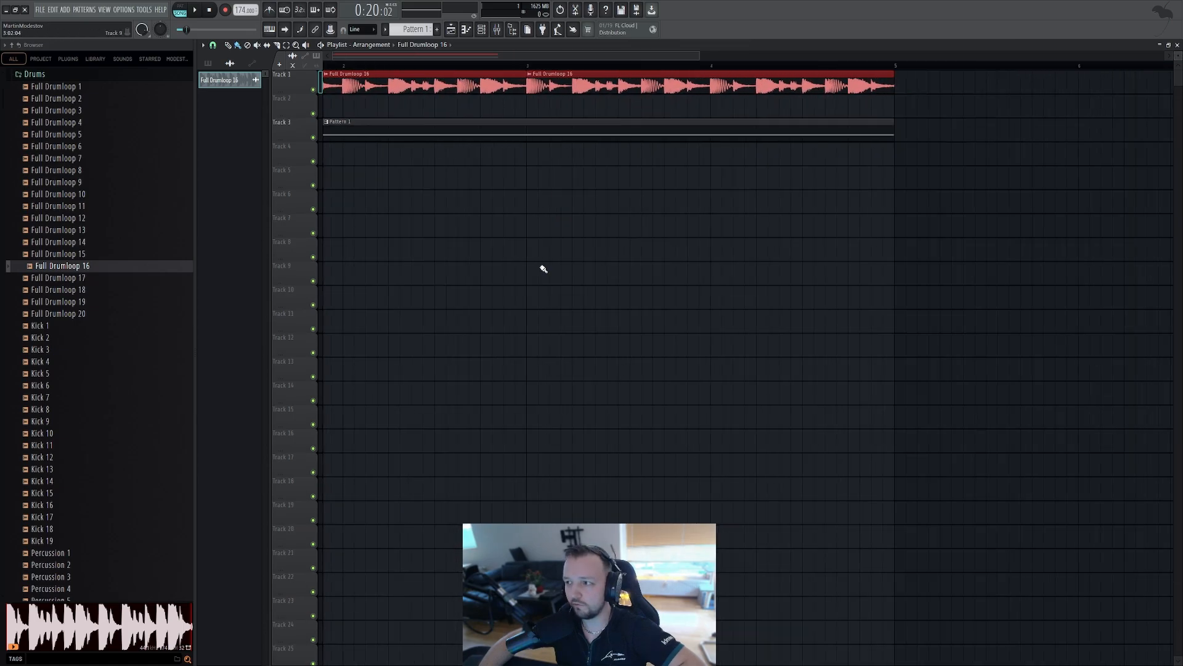
{"action": "key", "text": "space"}
{"action": "scroll", "coordinate": [369, 203], "scroll_direction": "down", "scroll_amount": 2}
{"action": "scroll", "coordinate": [404, 209], "scroll_direction": "up", "scroll_amount": 2}
{"action": "right_click", "coordinate": [408, 211]}
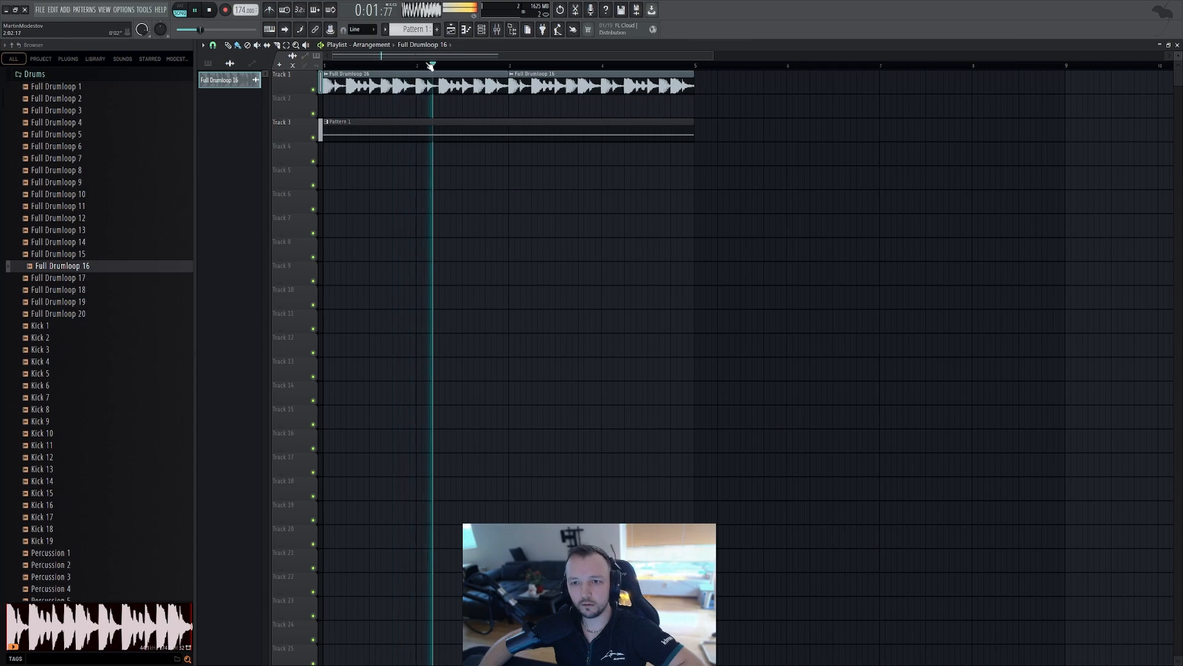
Open the drum loop's channel settings and lower its volume to 75% (-6.0 dB) while auditioning playback
{"action": "double_click", "coordinate": [430, 85]}
{"action": "key", "text": "space"}
{"action": "left_click", "coordinate": [282, 157]}
{"action": "left_click_drag", "start_coordinate": [284, 193], "coordinate": [285, 198]}
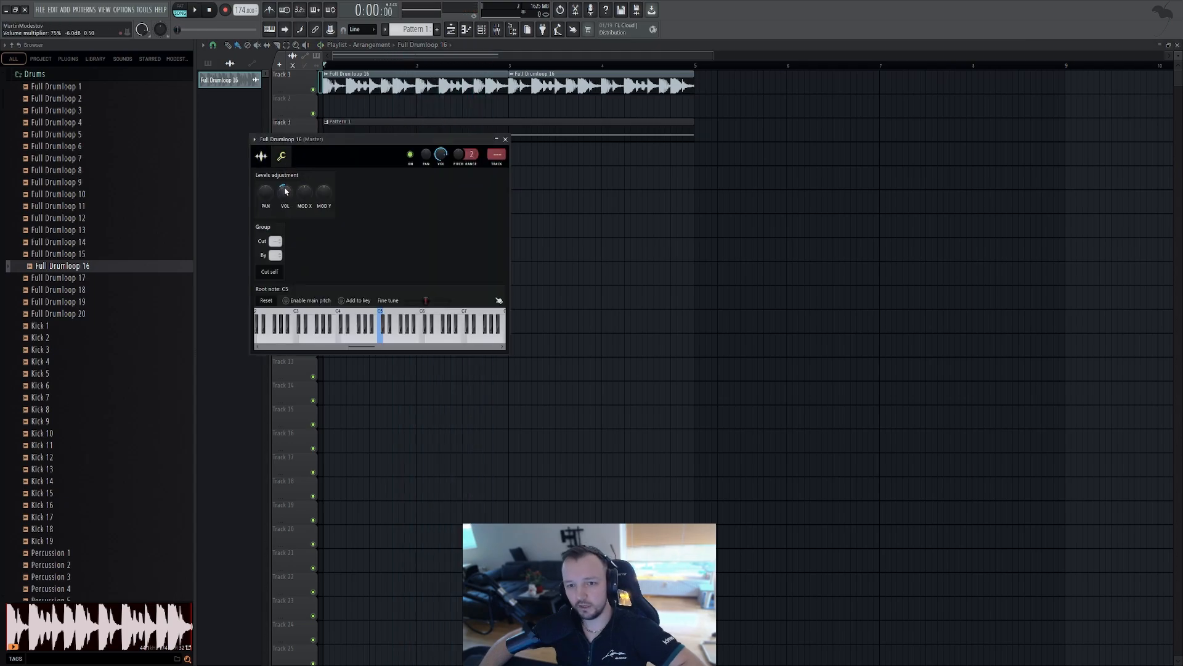
{"action": "key", "text": "Escape"}
{"action": "key", "text": "space"}
{"action": "double_click", "coordinate": [422, 85]}
{"action": "left_click", "coordinate": [282, 157]}
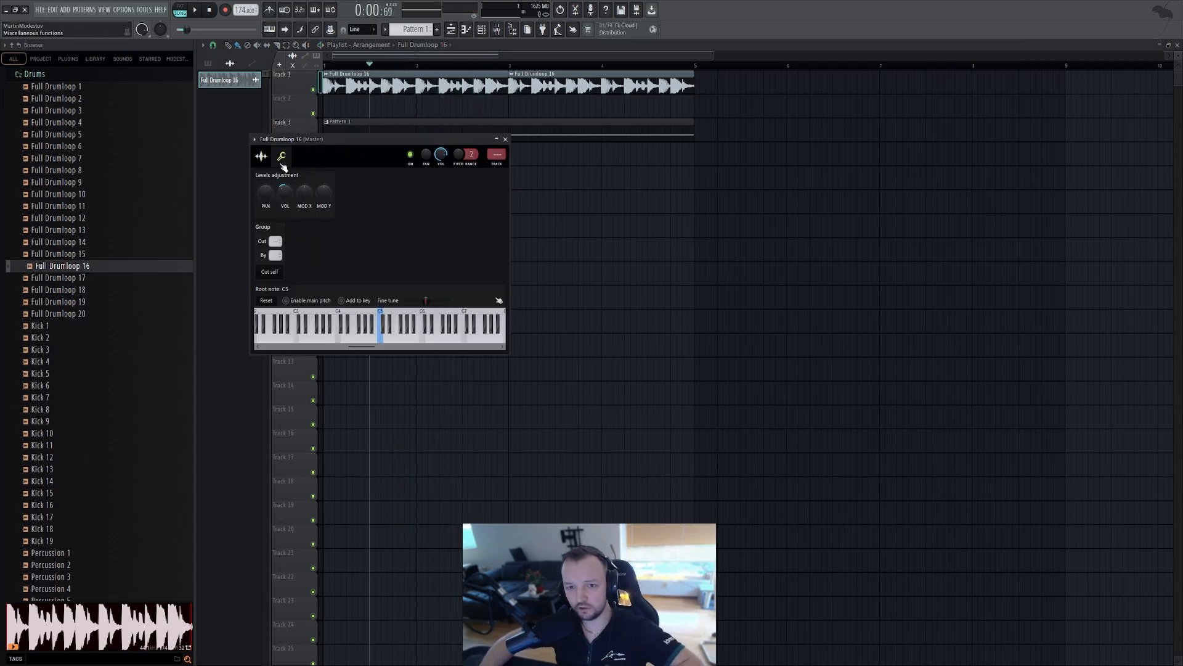
{"action": "key", "text": "space"}
{"action": "key", "text": "Escape"}
{"action": "key", "text": "space"}
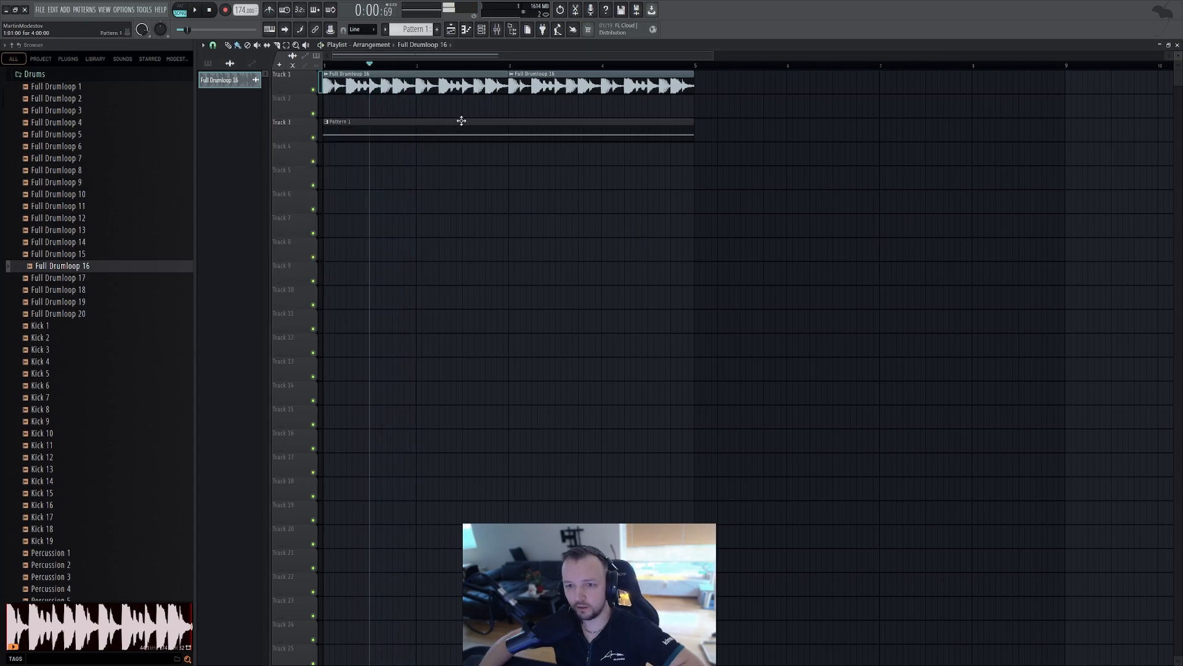
Open Serum from the channel rack and enable its sub oscillator with the octave set to -2
{"action": "left_click", "coordinate": [481, 29]}
{"action": "left_click", "coordinate": [676, 109]}
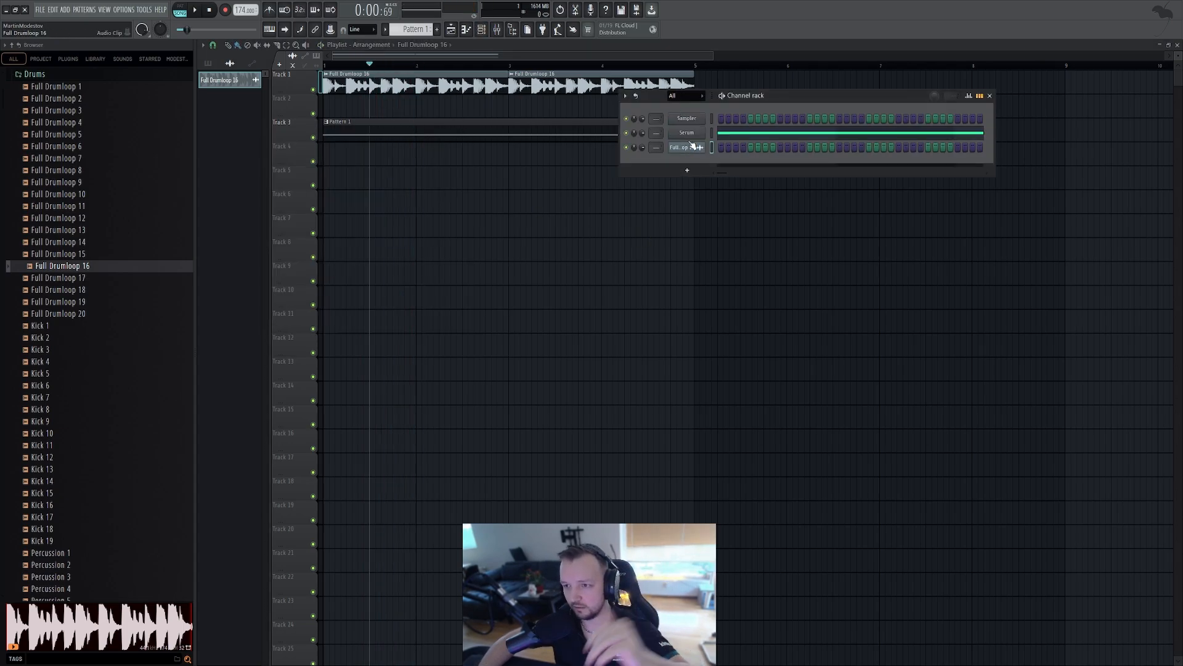
{"action": "left_click", "coordinate": [686, 133]}
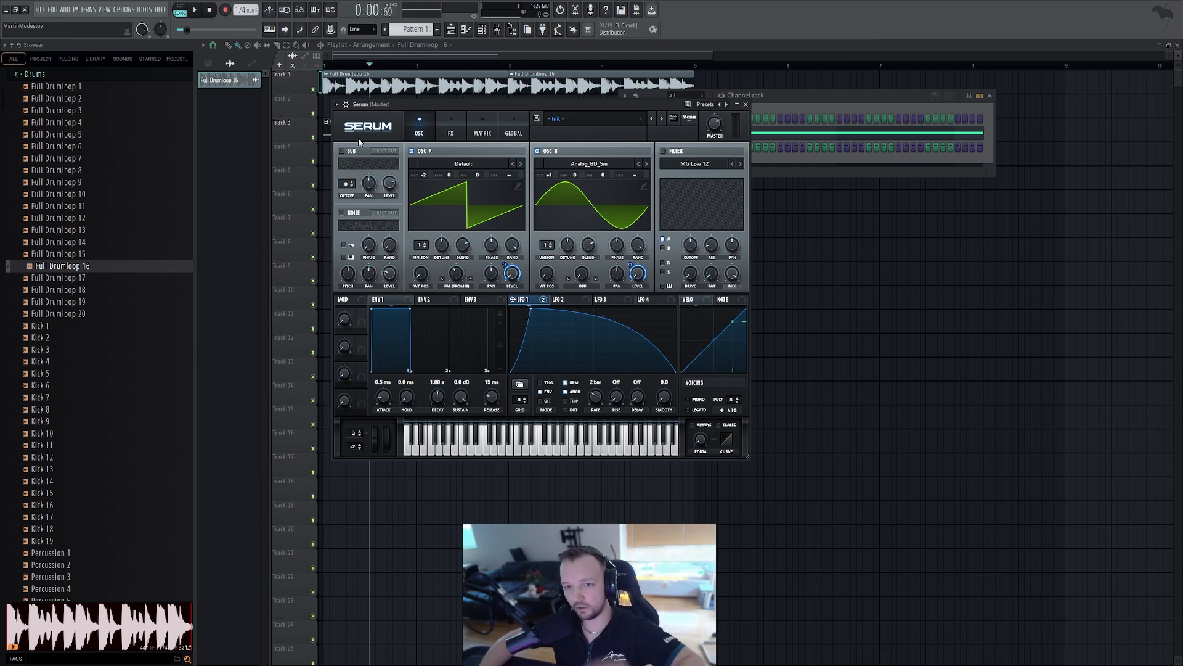
{"action": "left_click", "coordinate": [343, 151]}
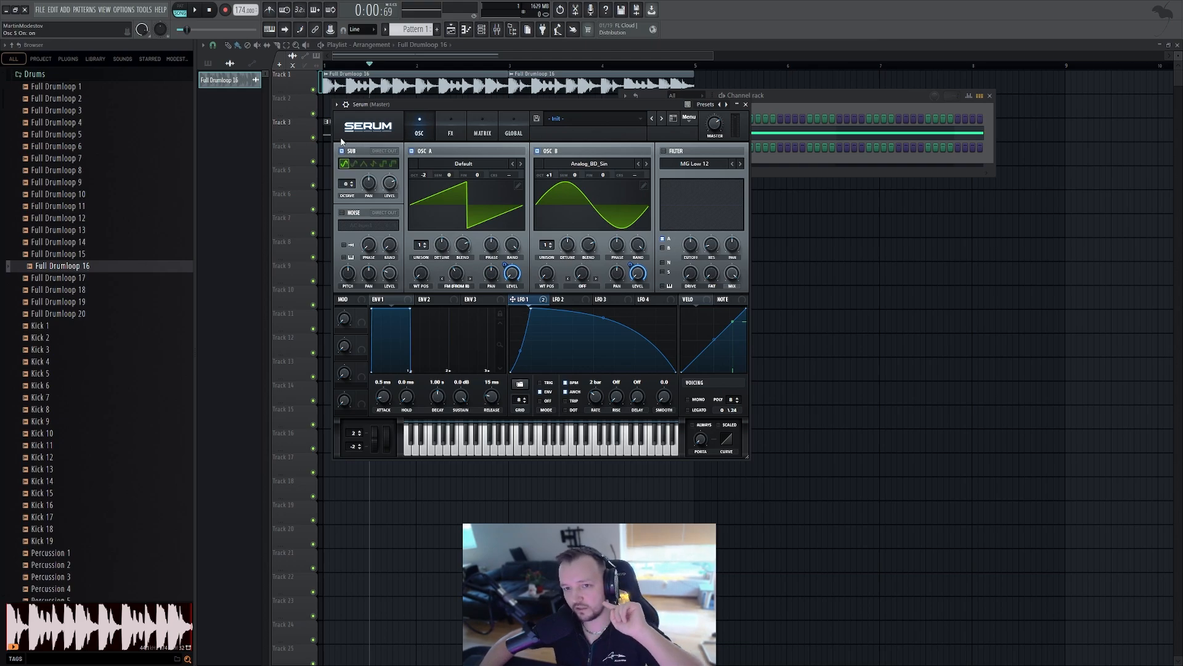
{"action": "left_click_drag", "start_coordinate": [345, 190], "coordinate": [347, 192]}
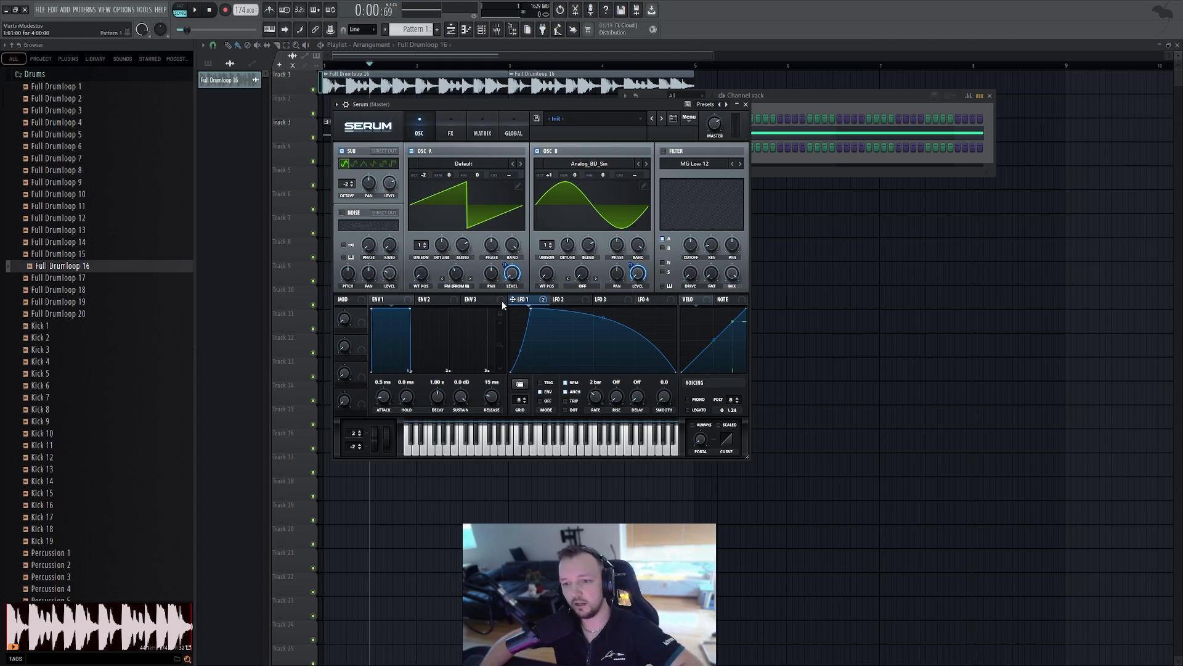
{"action": "left_click_drag", "start_coordinate": [427, 215], "coordinate": [390, 183]}
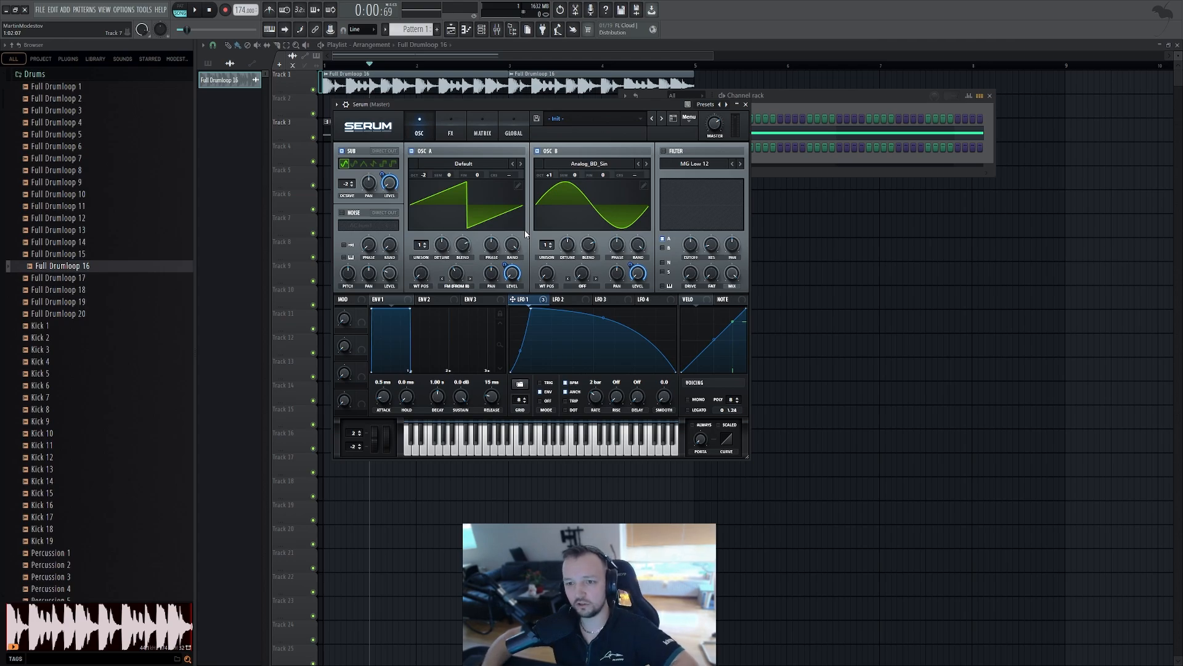
{"action": "key", "text": "space"}
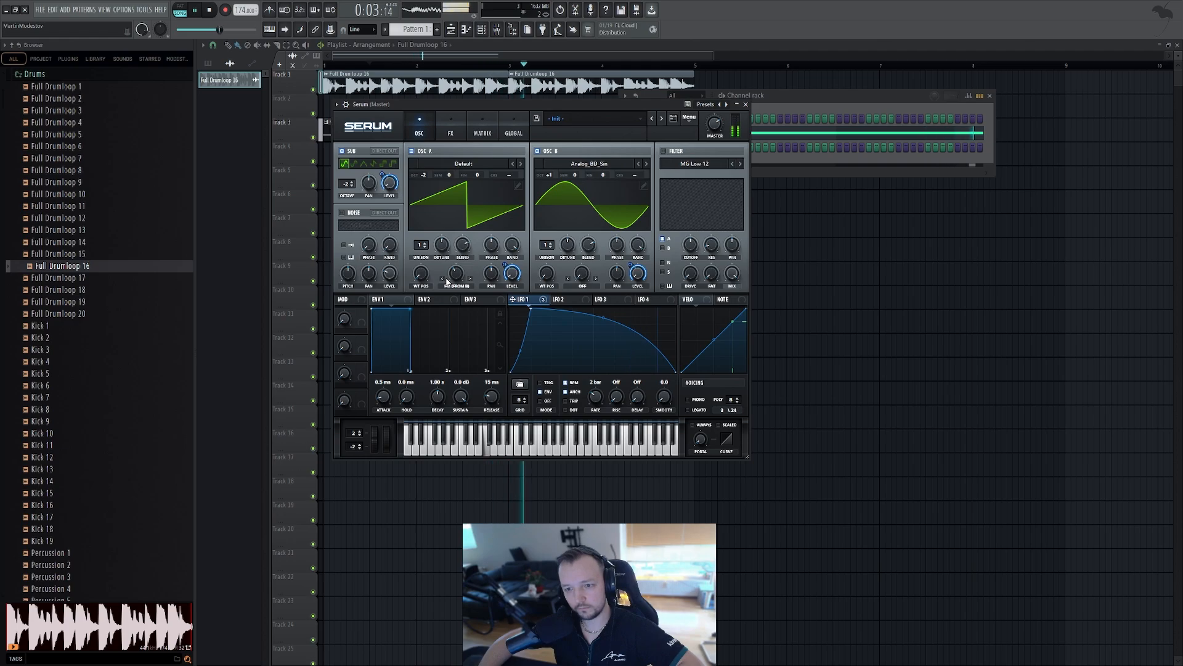
{"action": "key", "text": "space"}
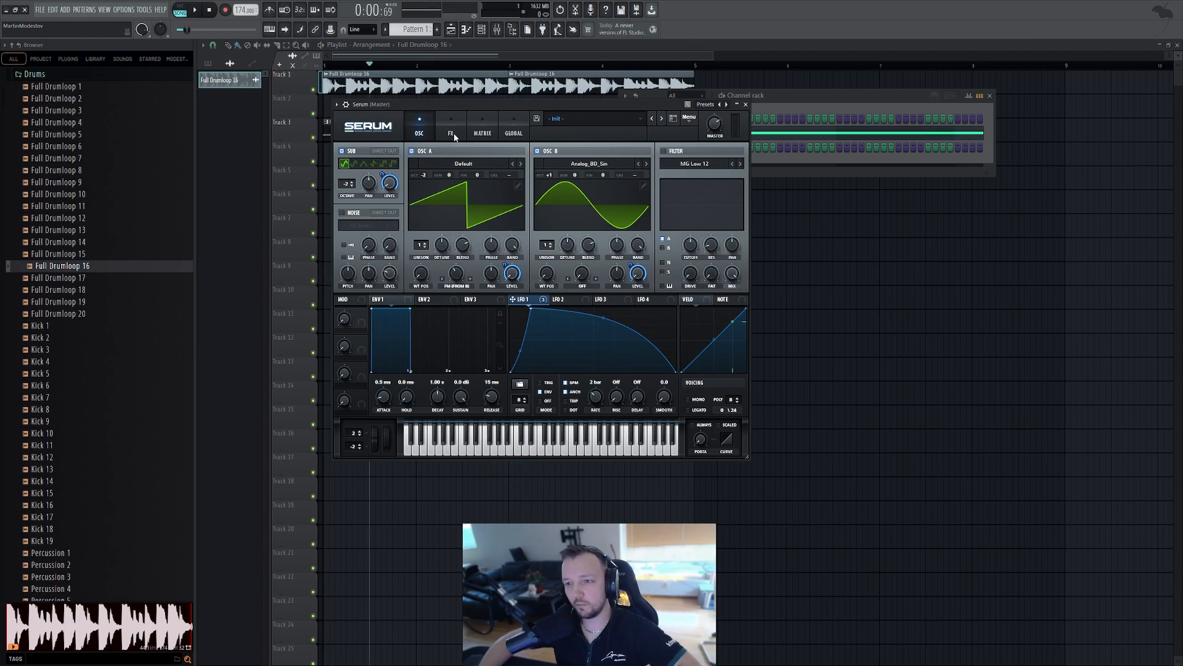
Enable Serum's Distortion effect in HardClip mode and raise its drive to about 89%
{"action": "left_click", "coordinate": [449, 133]}
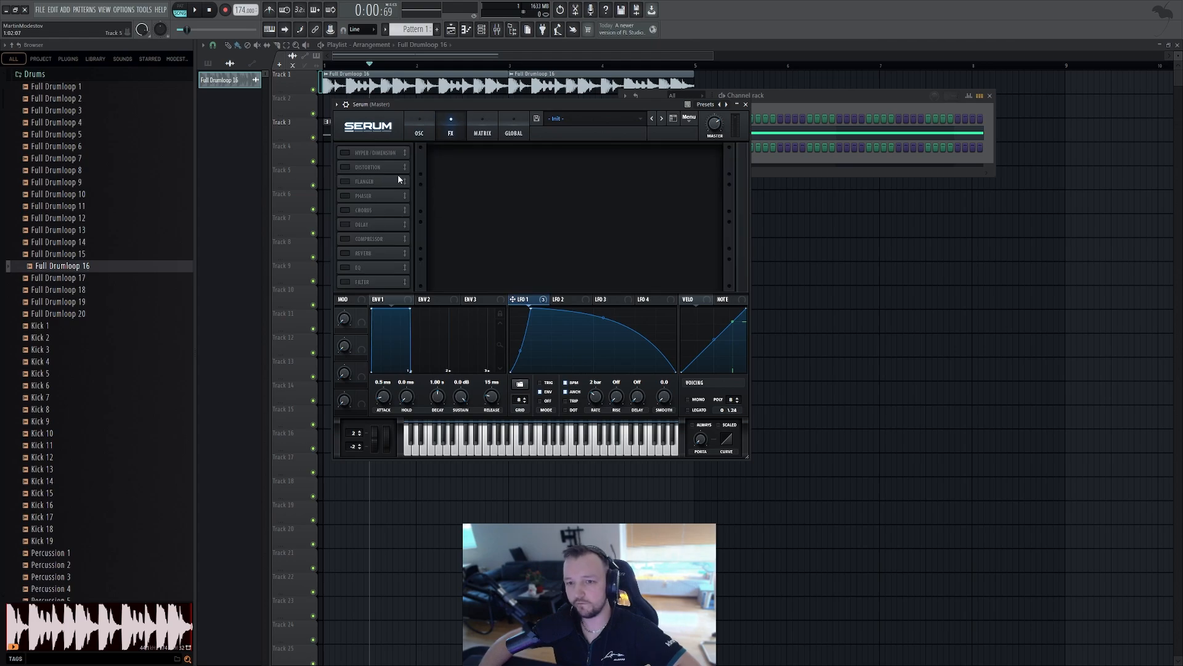
{"action": "left_click", "coordinate": [345, 168]}
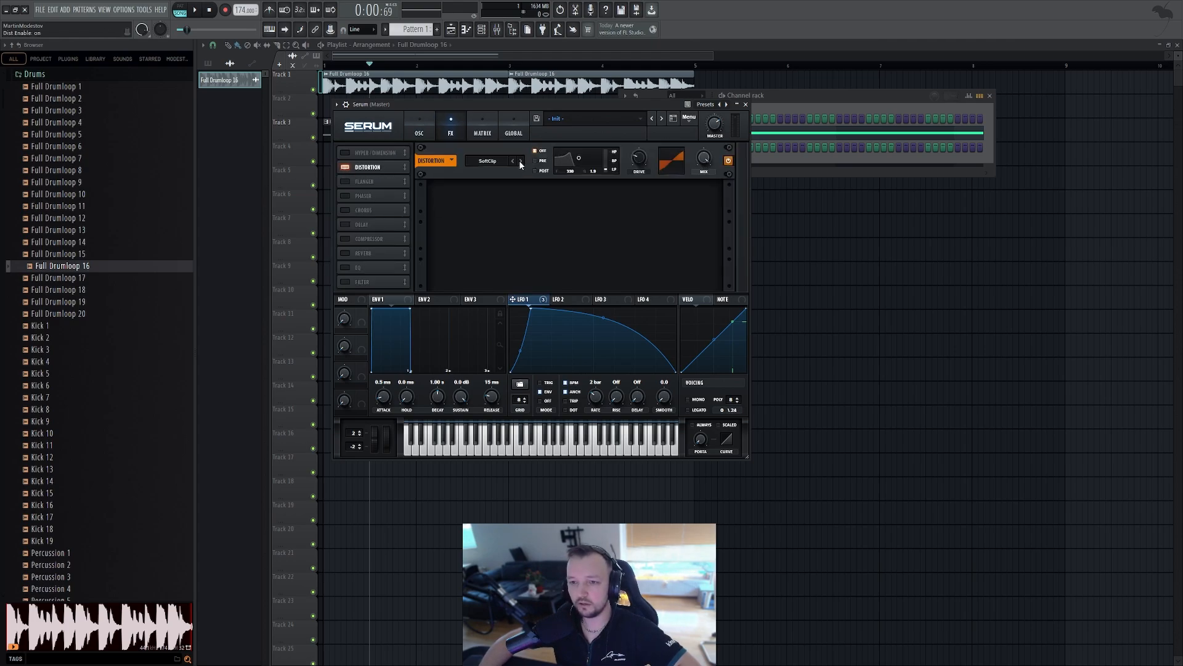
{"action": "left_click_drag", "start_coordinate": [638, 165], "coordinate": [643, 141]}
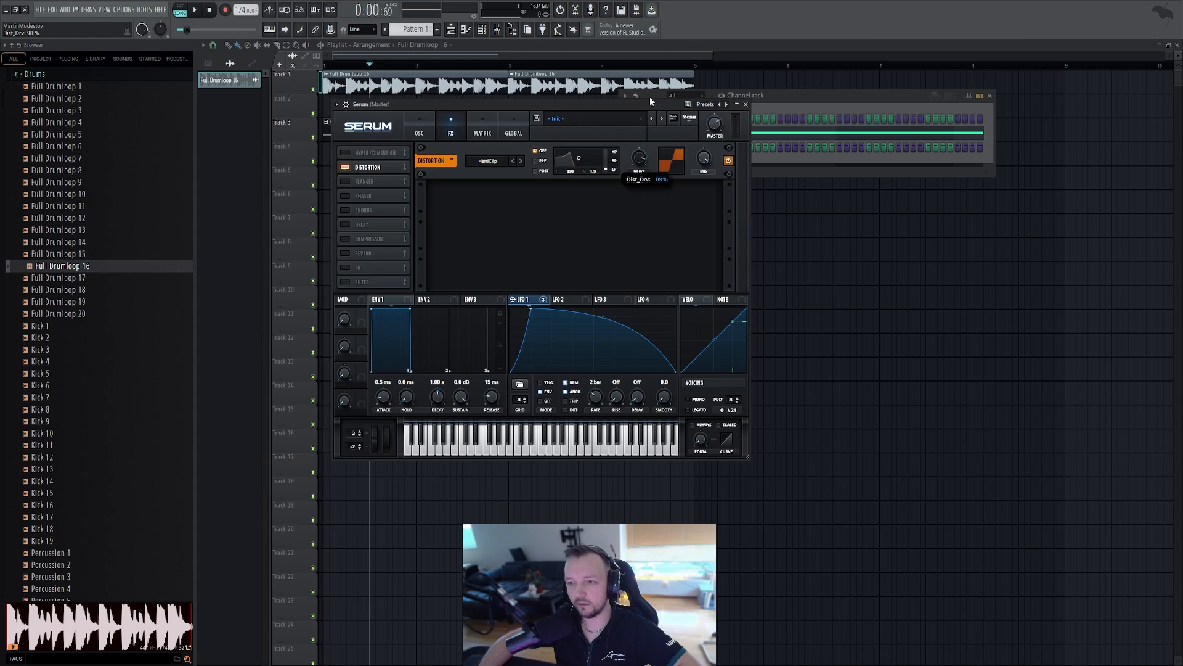
{"action": "key", "text": "space"}
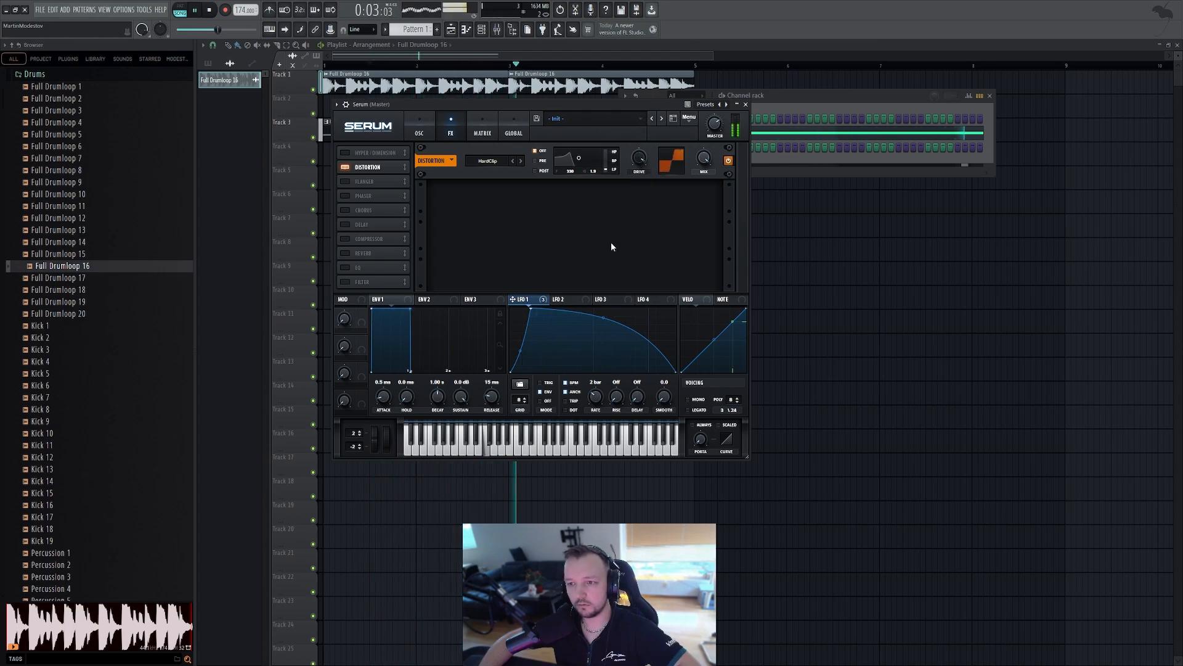
{"action": "key", "text": "space"}
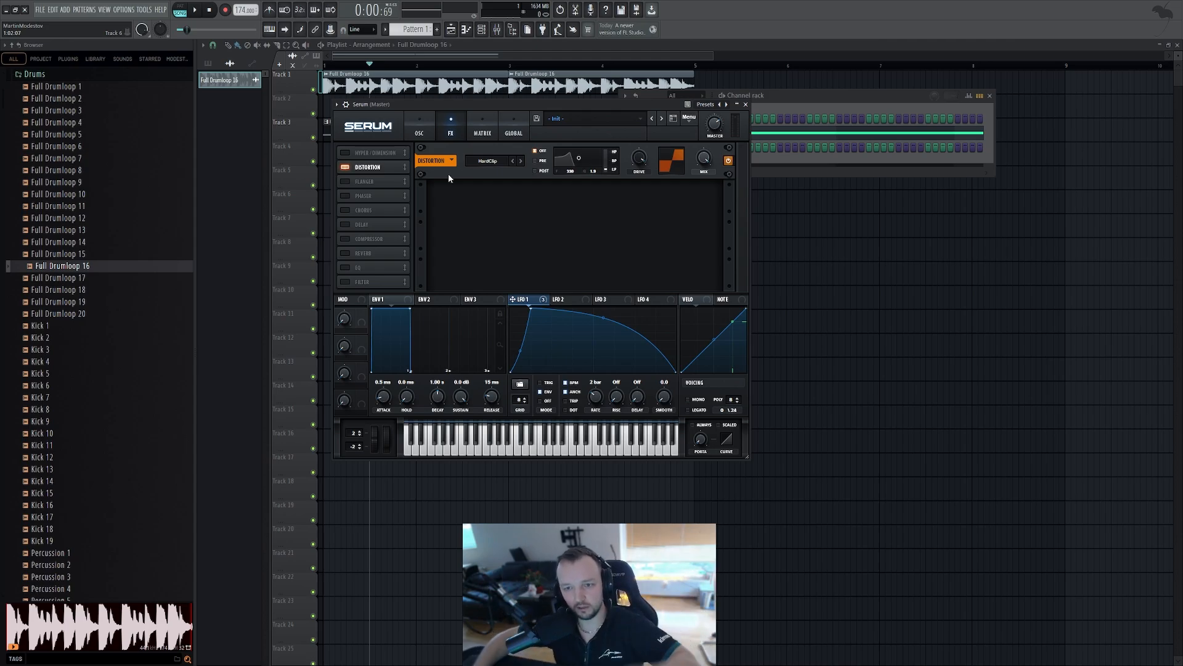
{"action": "key", "text": "space"}
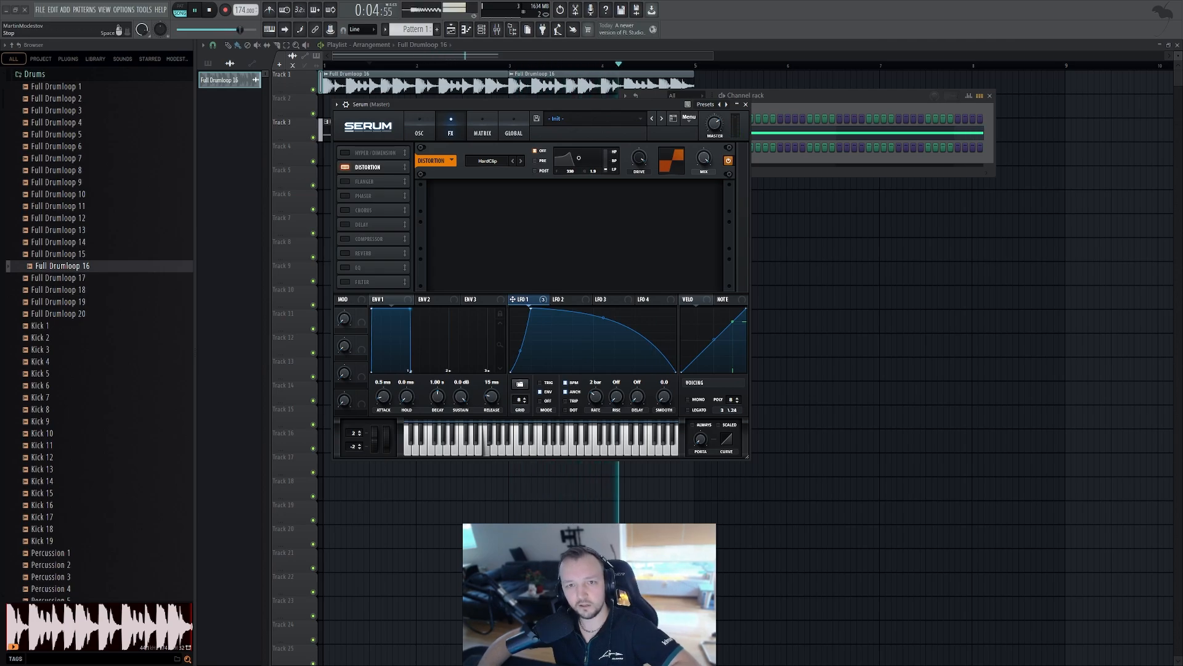
{"action": "key", "text": "space"}
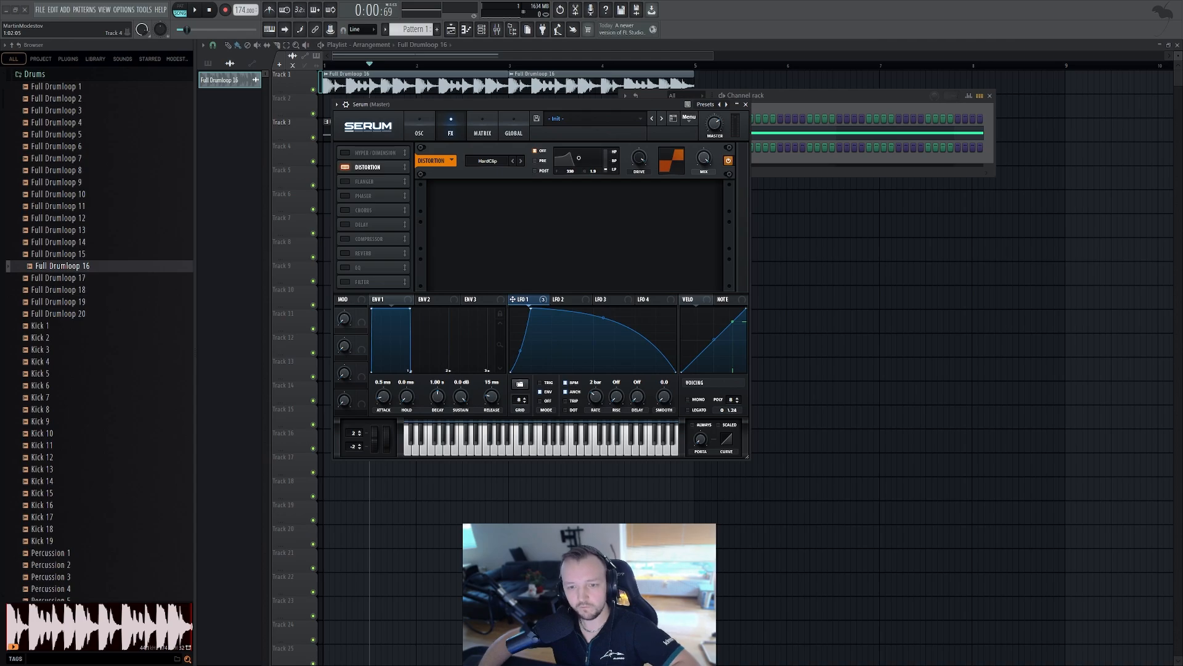
Enable the Chorus effect and set its mix to about 33%
{"action": "left_click", "coordinate": [345, 210]}
{"action": "left_click_drag", "start_coordinate": [703, 194], "coordinate": [702, 202]}
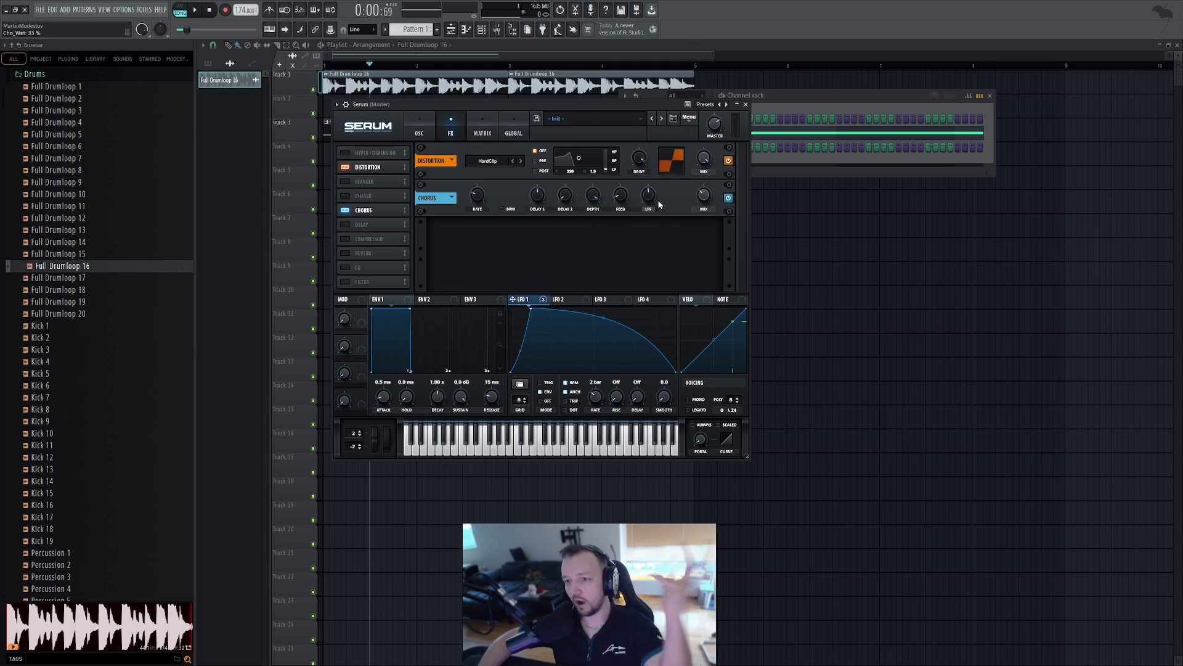
{"action": "key", "text": "space"}
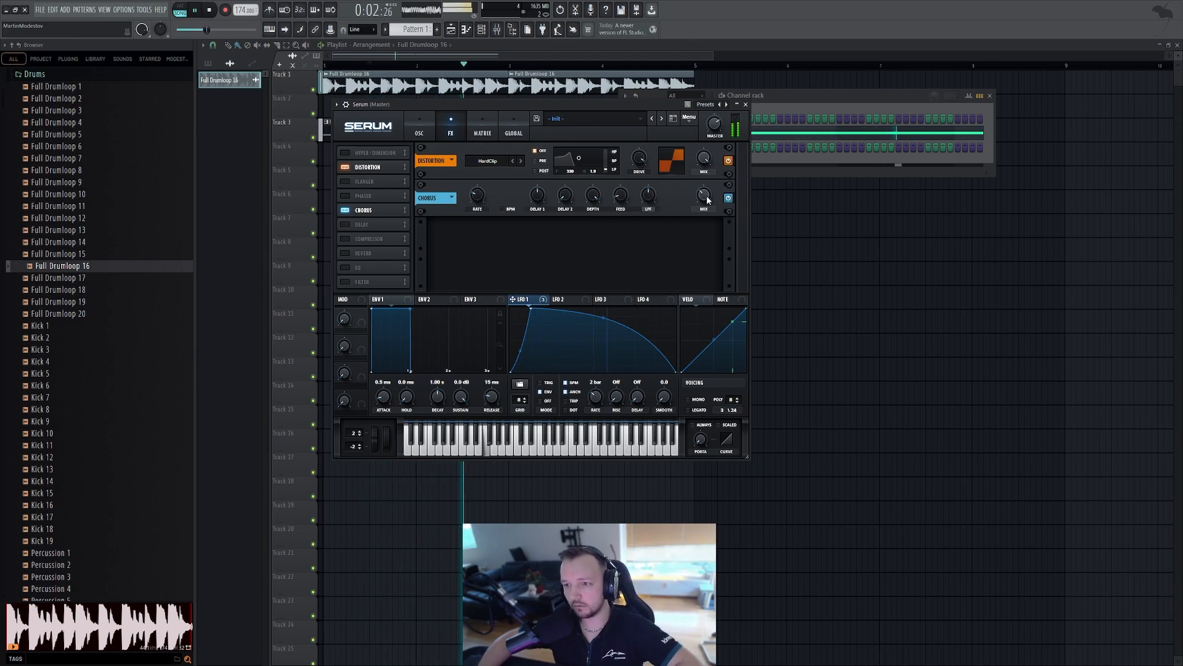
{"action": "key", "text": "space"}
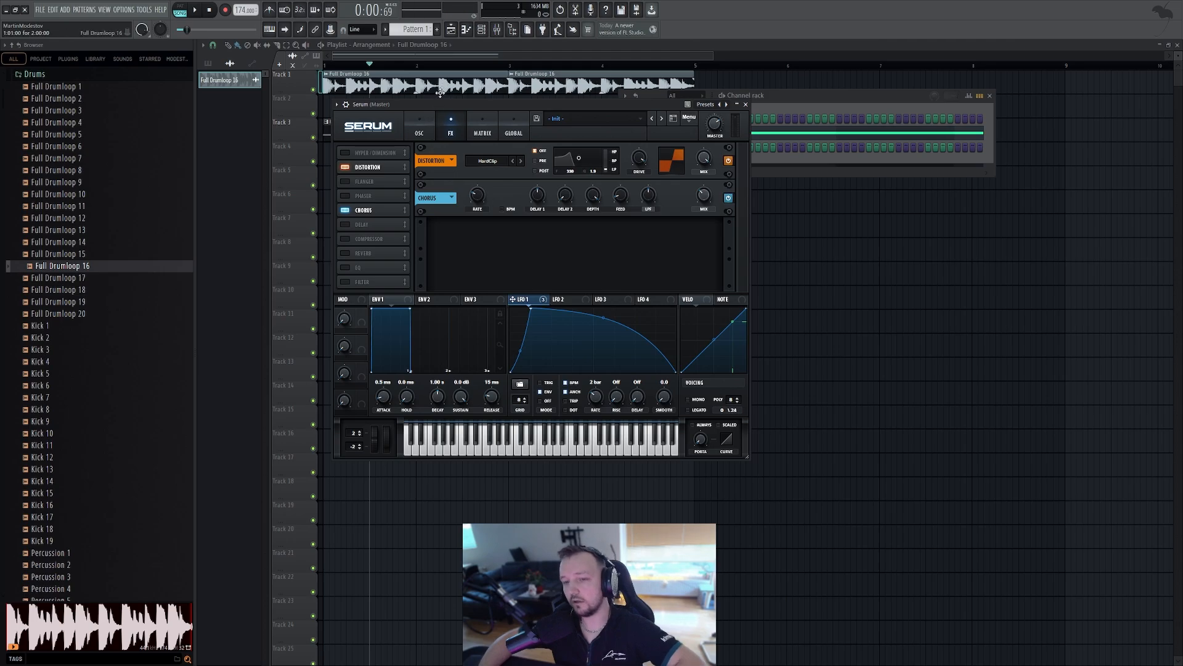
Reduce LFO 1's modulation amount on Oscillator A's level to about 75 and audition the bass
{"action": "left_click", "coordinate": [419, 131]}
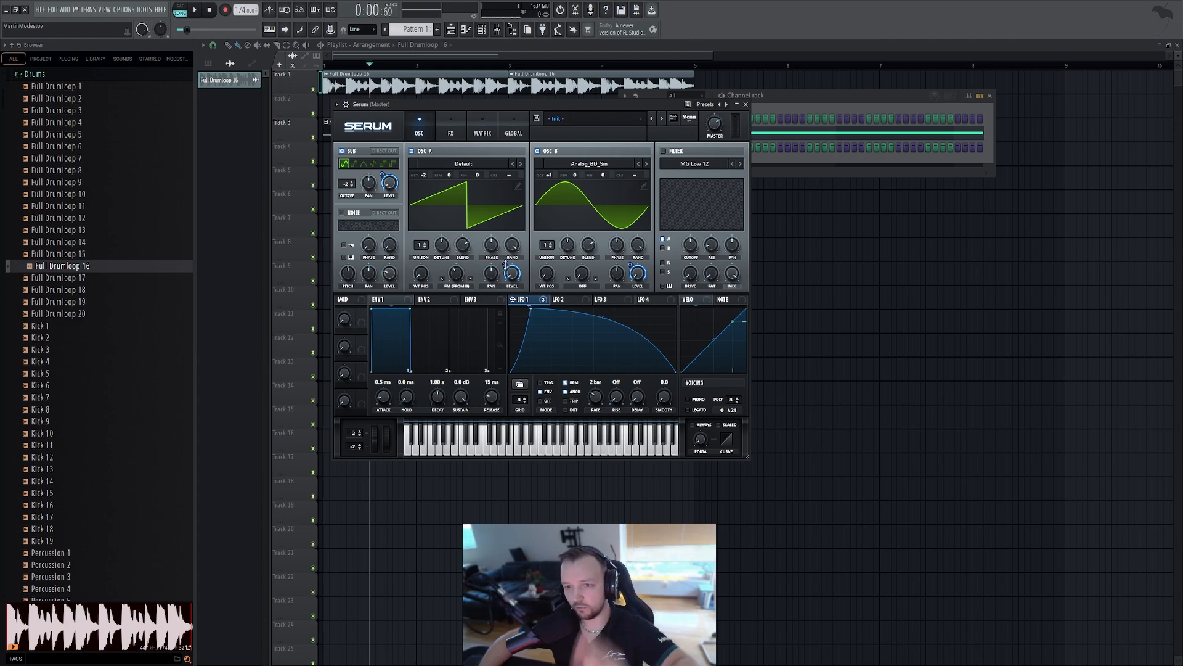
{"action": "left_click_drag", "start_coordinate": [506, 265], "coordinate": [502, 277]}
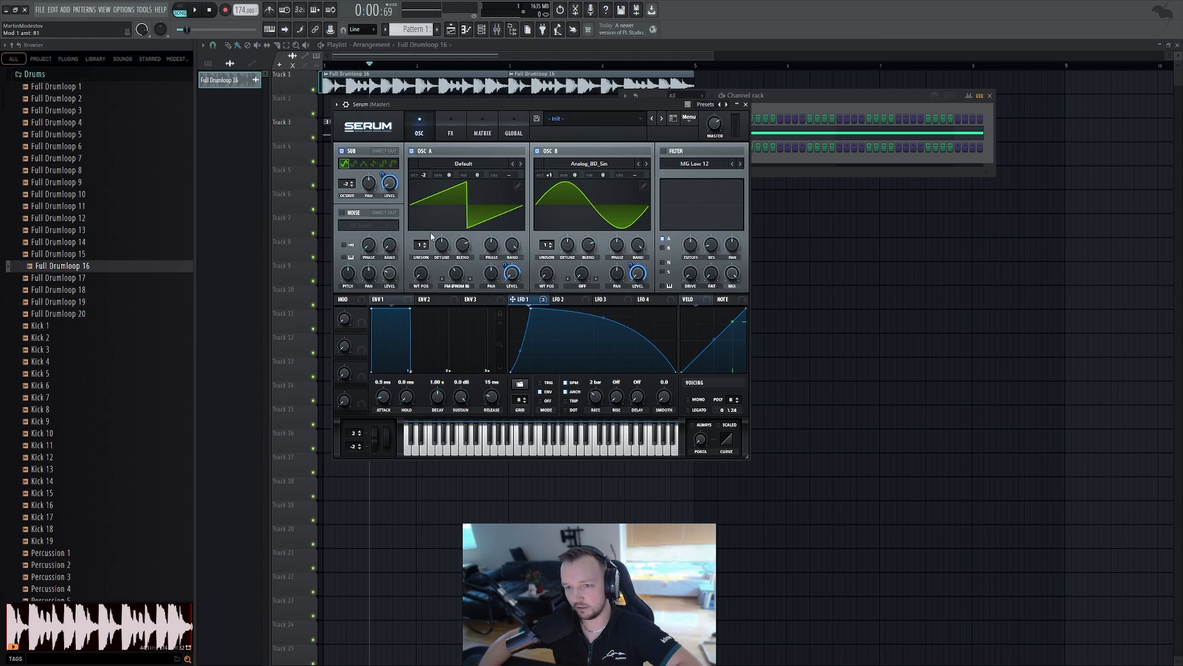
{"action": "left_click_drag", "start_coordinate": [500, 271], "coordinate": [503, 271]}
{"action": "key", "text": "space"}
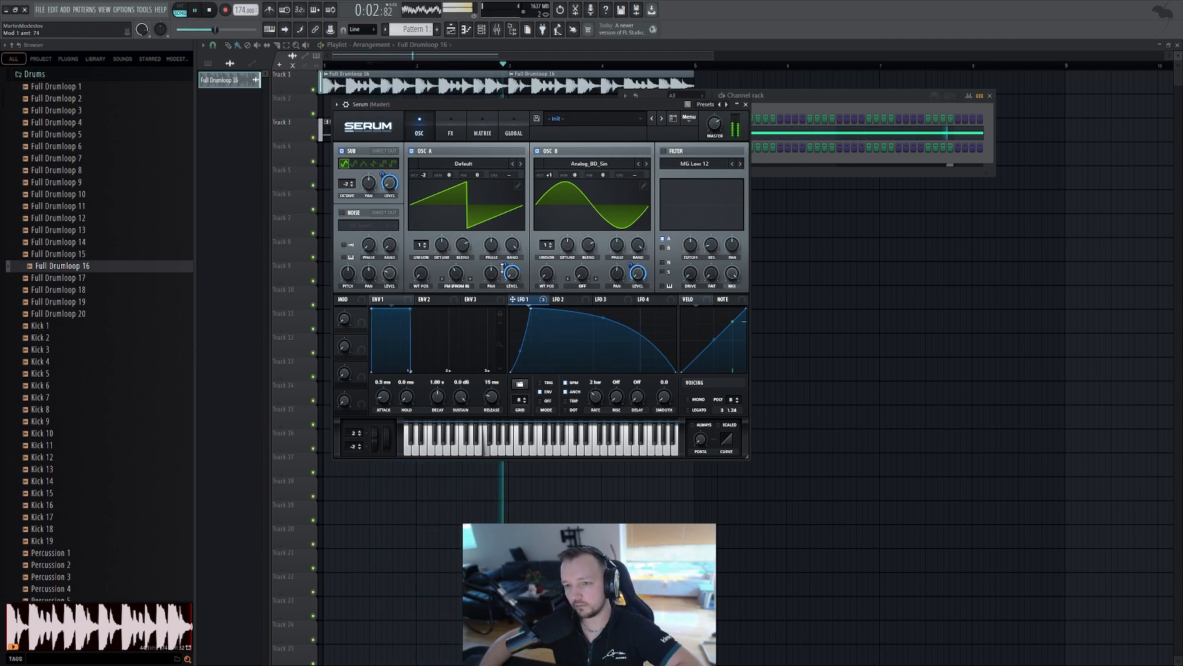
{"action": "key", "text": "space"}
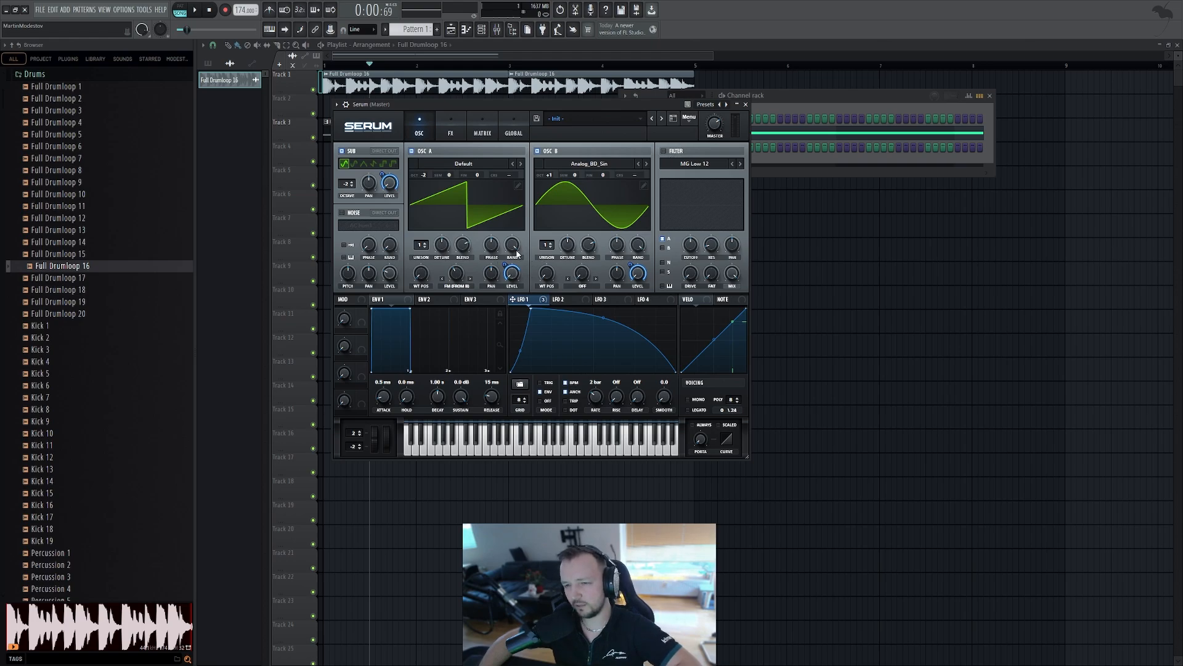
{"action": "key", "text": "space"}
{"action": "key", "text": "space"}
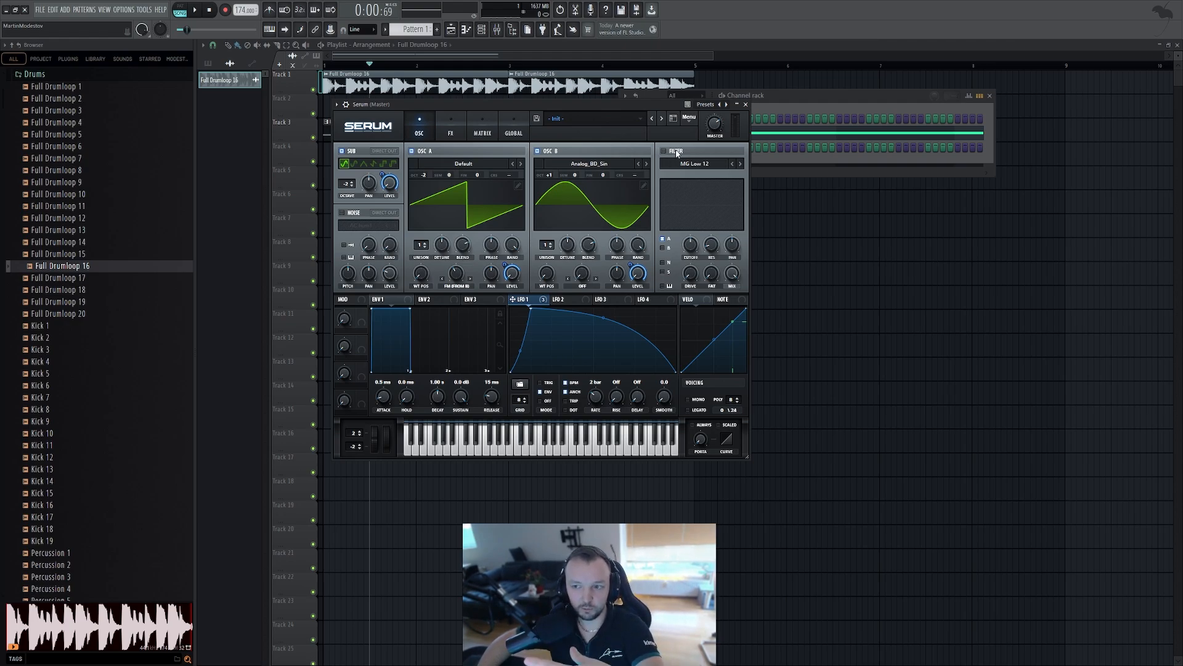
Enable Serum's filter, switch it to Notch 24, and set the cutoff to about 821 Hz
{"action": "left_click", "coordinate": [664, 151]}
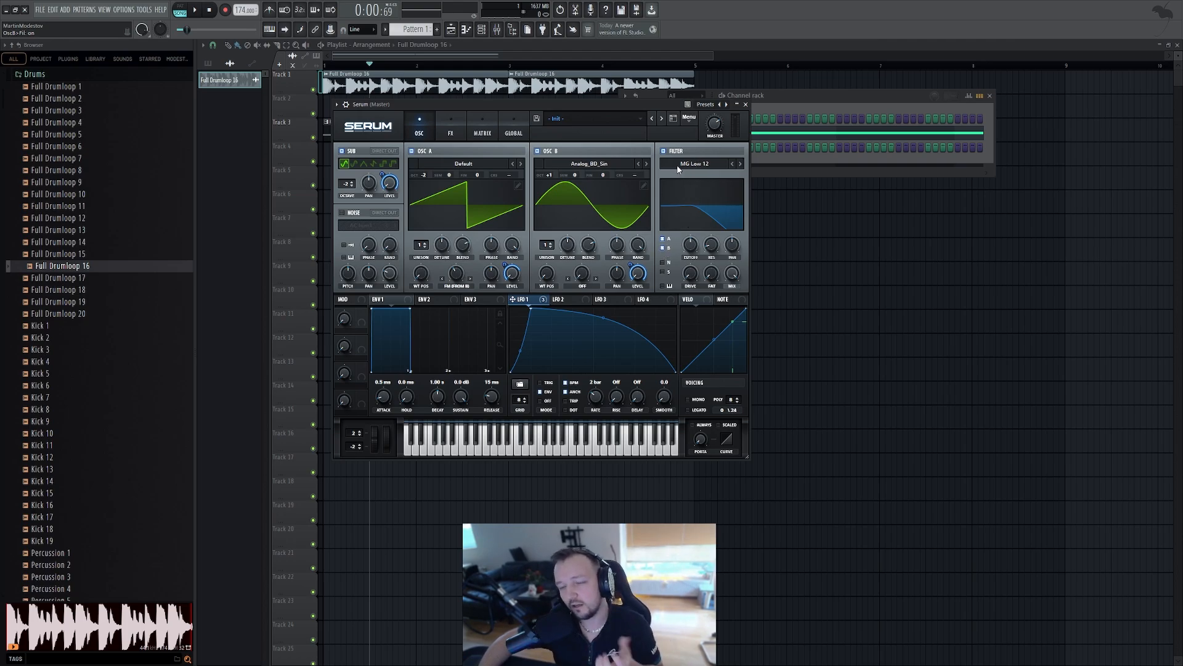
{"action": "left_click", "coordinate": [761, 353]}
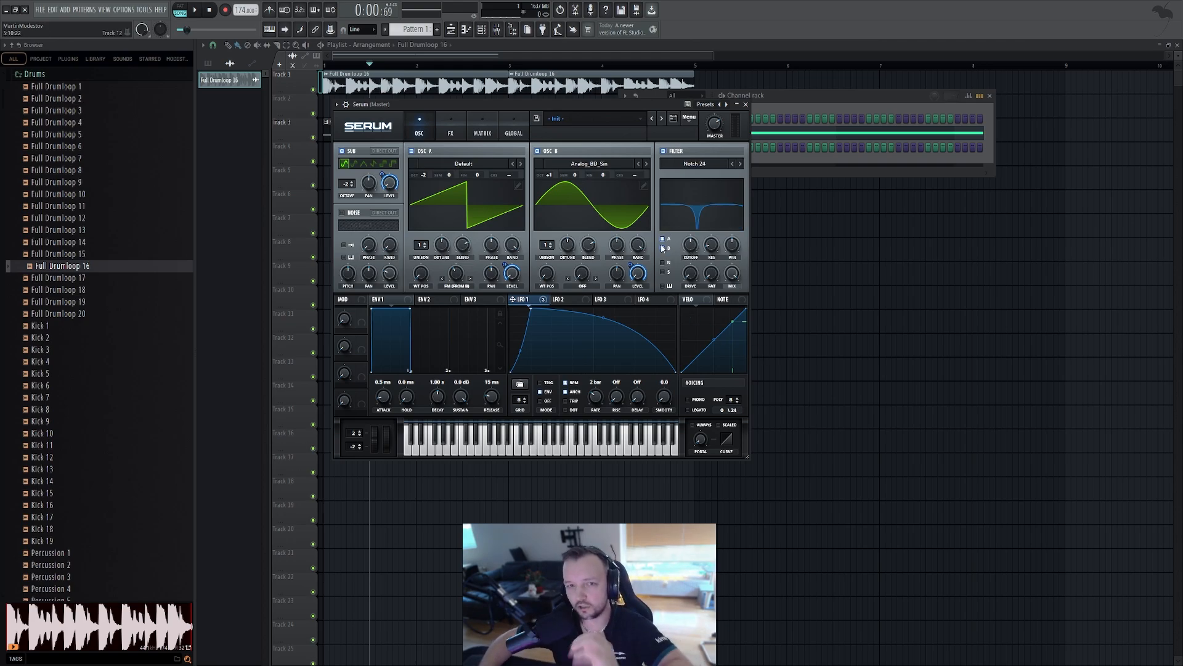
{"action": "left_click_drag", "start_coordinate": [691, 247], "coordinate": [691, 227]}
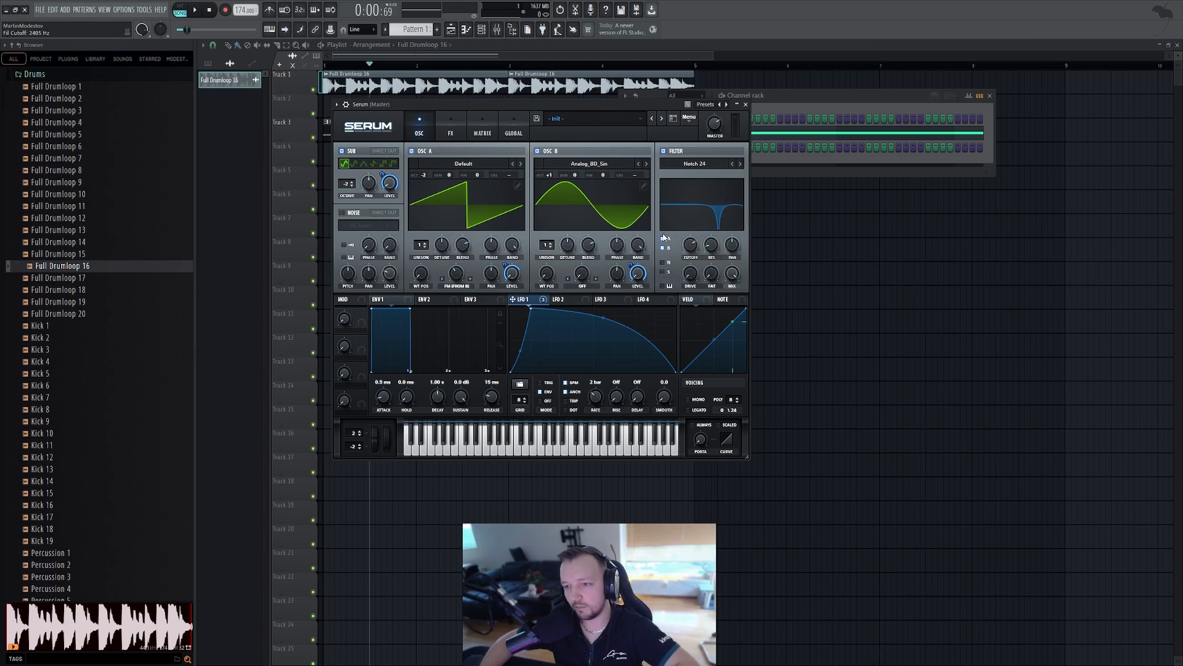
{"action": "left_click_drag", "start_coordinate": [691, 280], "coordinate": [692, 245]}
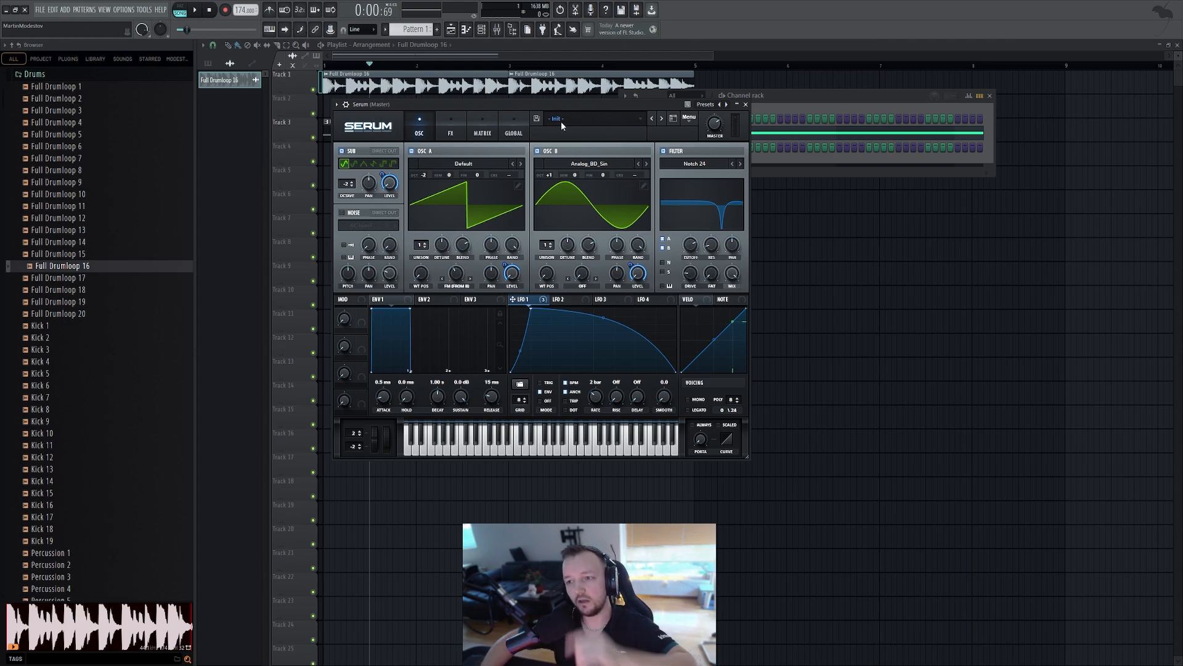
{"action": "mouse_move", "coordinate": [695, 244]}
{"action": "left_mouse_down"}
{"action": "mouse_move", "coordinate": [689, 254]}
{"action": "mouse_move", "coordinate": [692, 232]}
{"action": "mouse_move", "coordinate": [690, 261]}
{"action": "mouse_move", "coordinate": [686, 236]}
{"action": "left_mouse_up"}
{"action": "key", "text": "space"}
{"action": "key", "text": "space"}
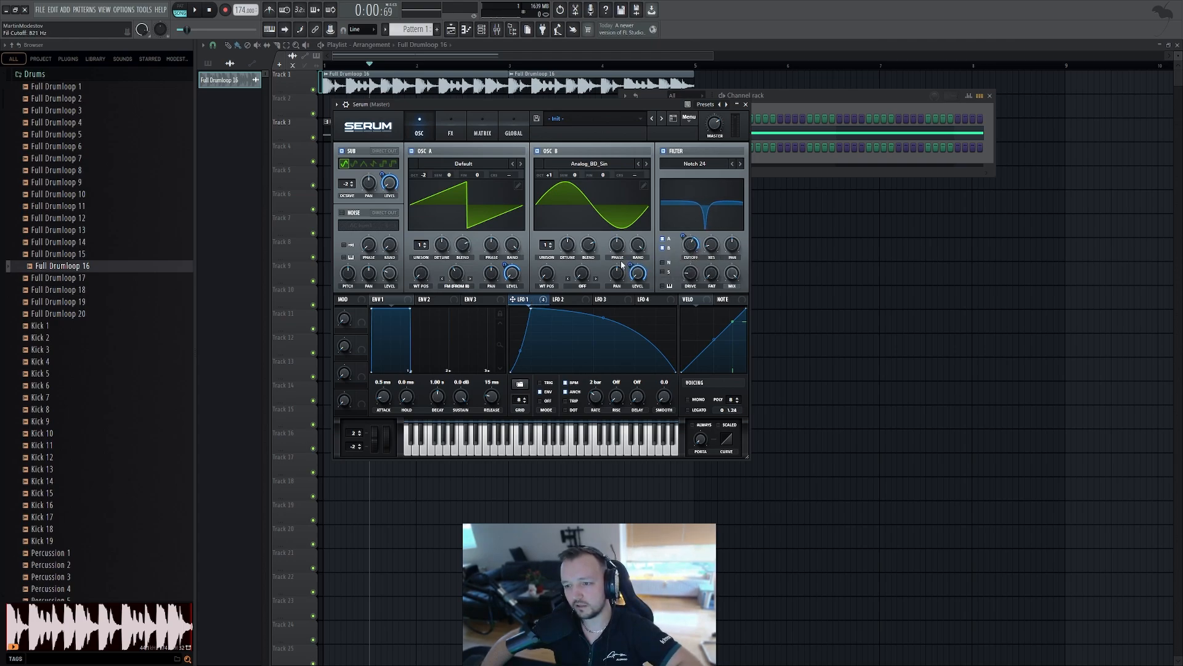
Audition the bass and set the filter's drive to about 25%
{"action": "key", "text": "space"}
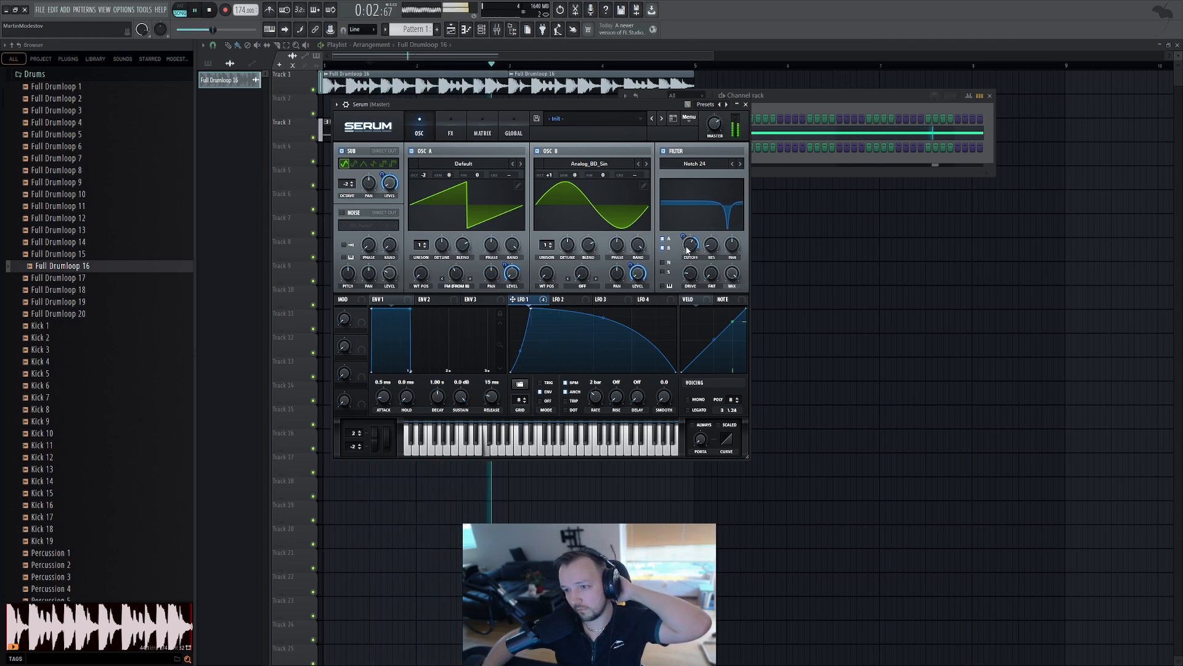
{"action": "key", "text": "space"}
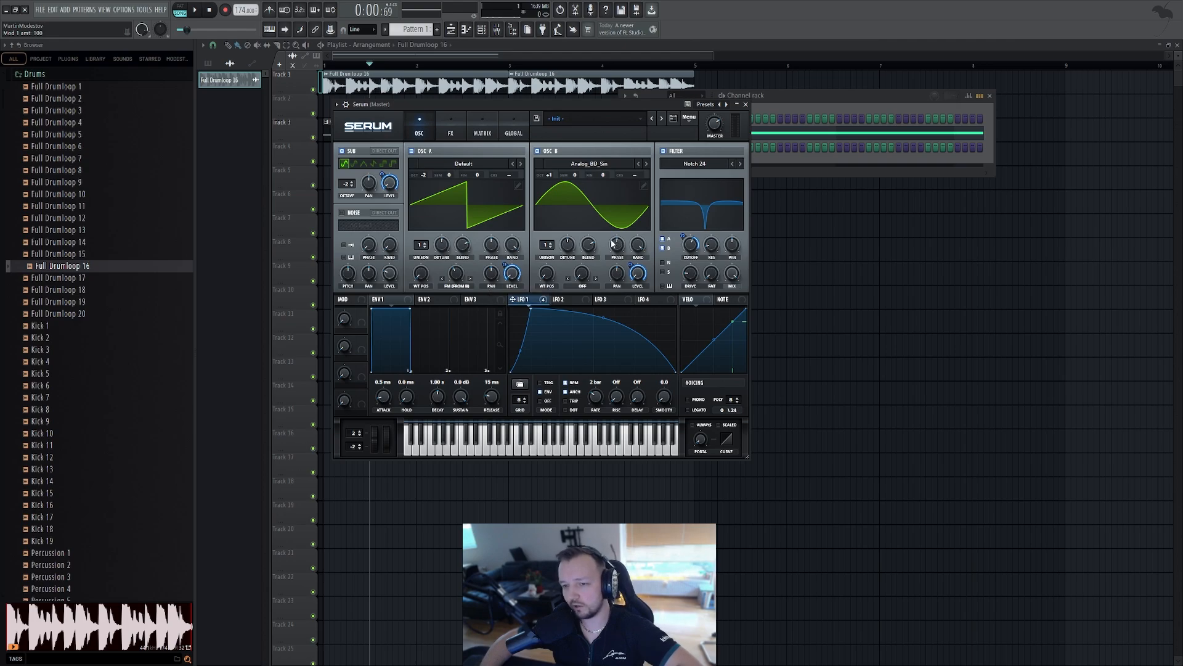
{"action": "key", "text": "space"}
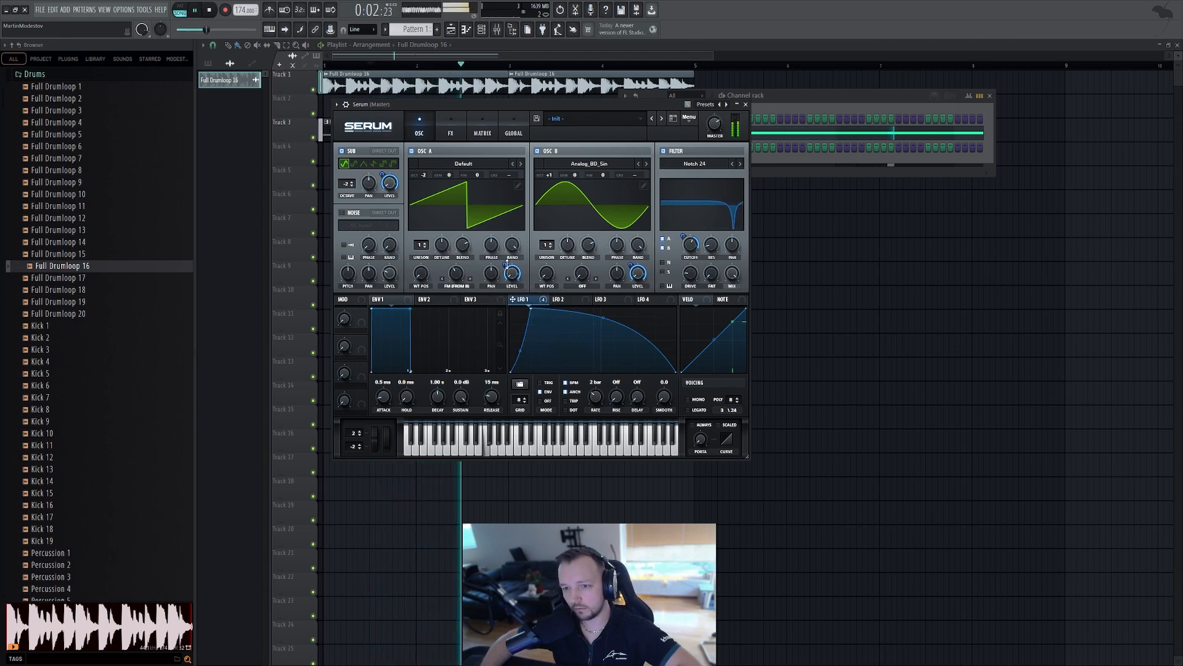
{"action": "key", "text": "space"}
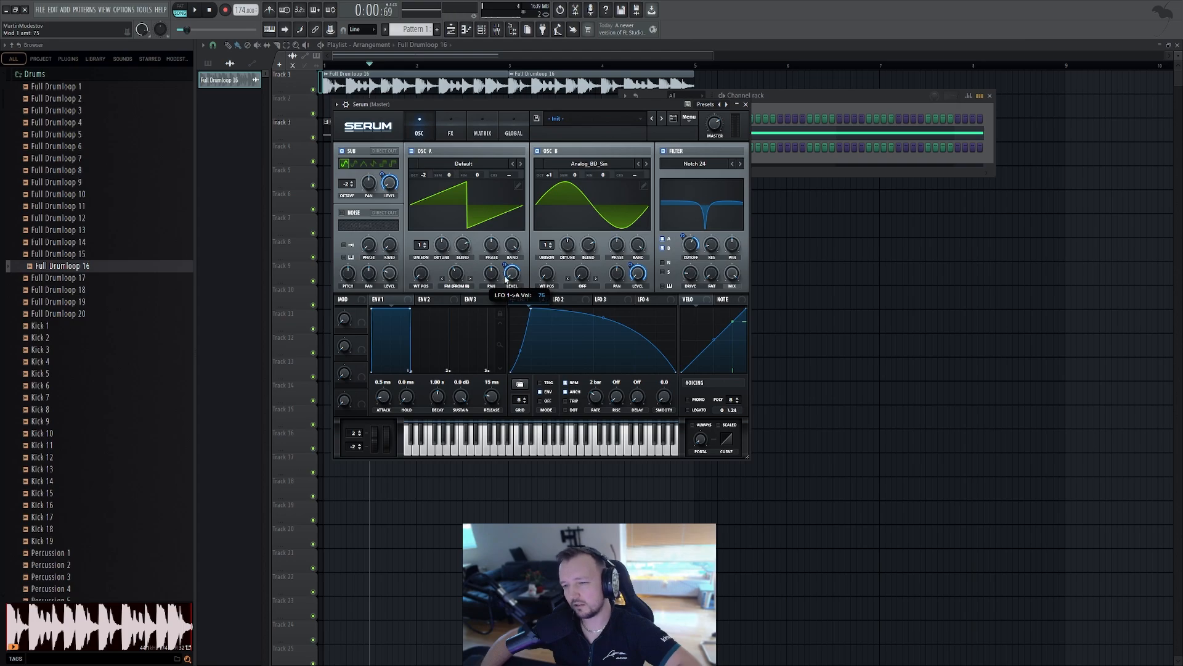
{"action": "left_click_drag", "start_coordinate": [712, 267], "coordinate": [712, 256]}
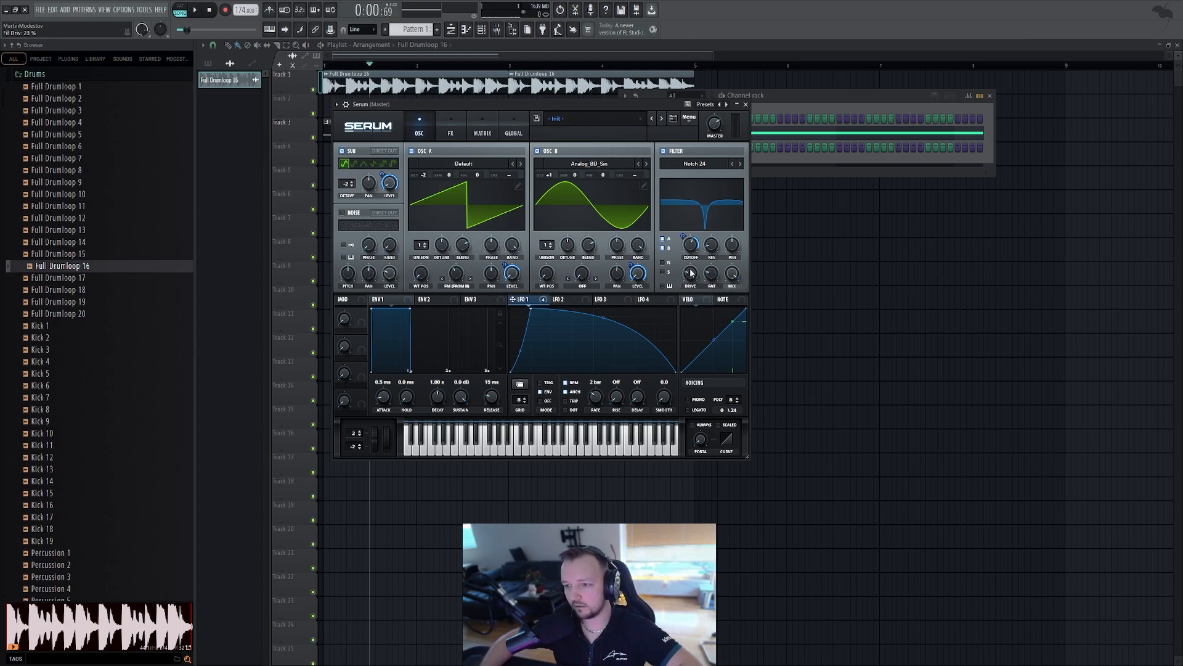
Audition the bass, then switch to Serum's effects page and enable the Reverb effect
{"action": "key", "text": "space"}
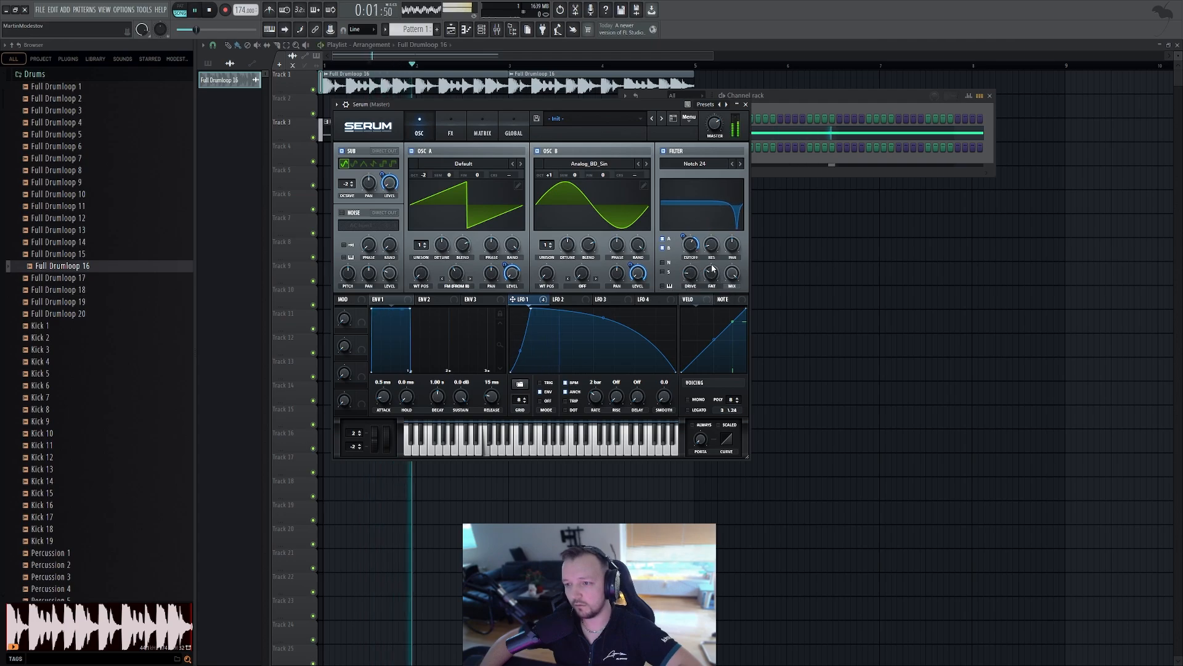
{"action": "key", "text": "space"}
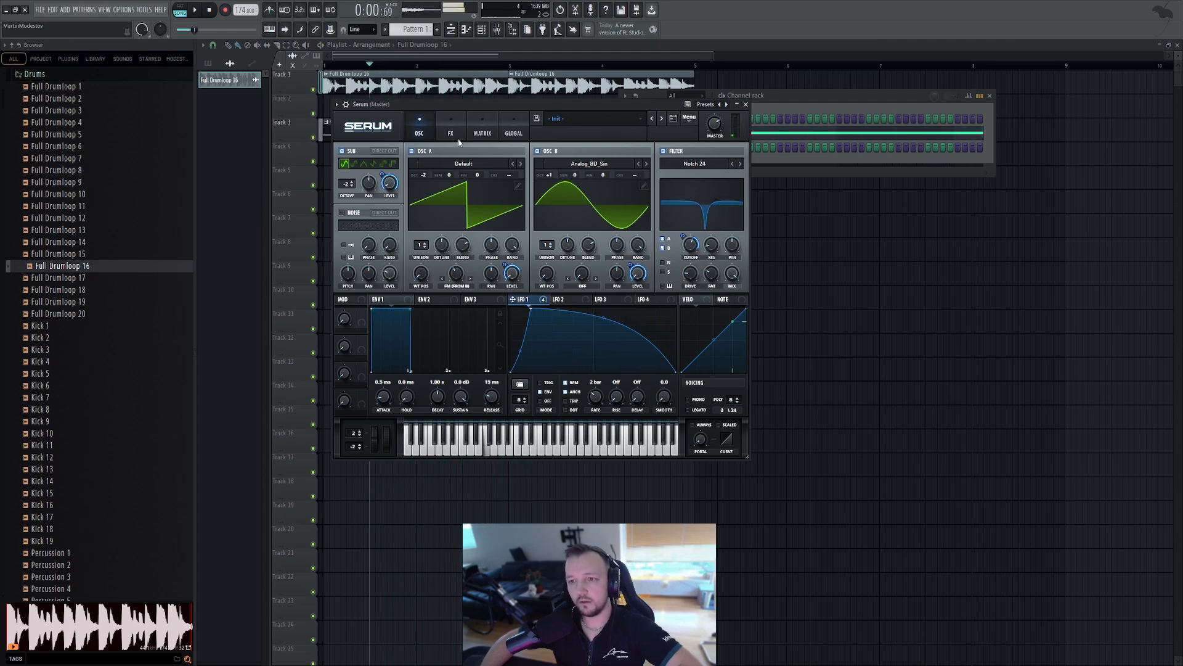
{"action": "left_click", "coordinate": [451, 131]}
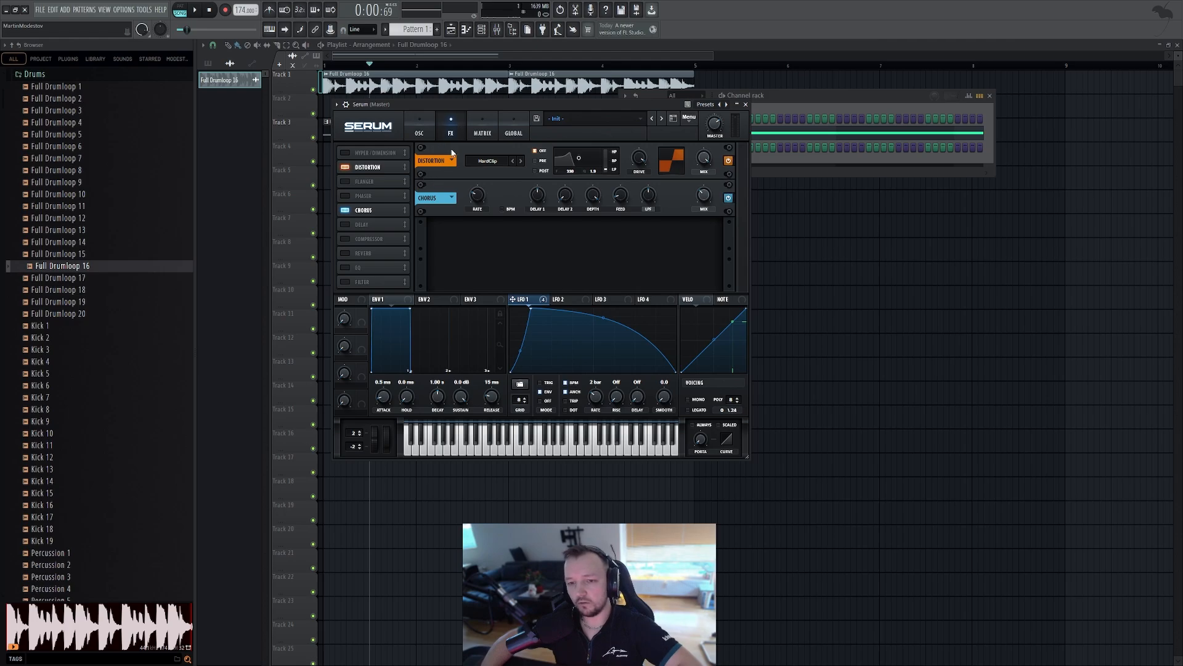
{"action": "left_click", "coordinate": [345, 253]}
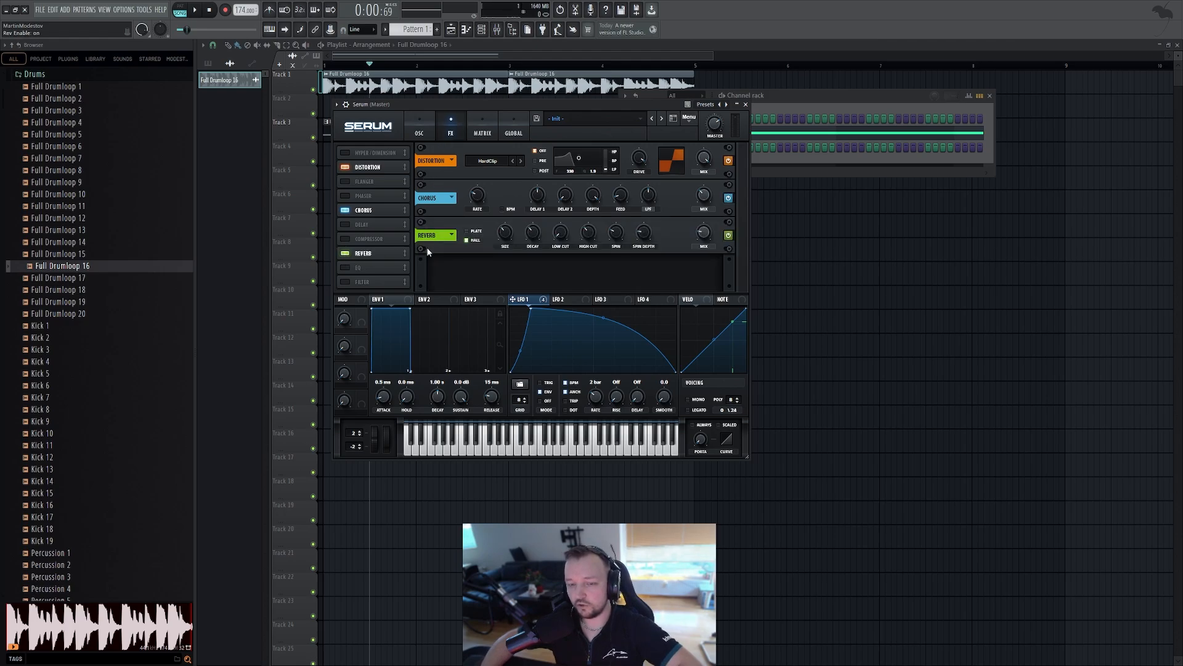
Briefly view LFO 2, return to LFO 1, and raise the Reverb's mix level
{"action": "left_click", "coordinate": [577, 302]}
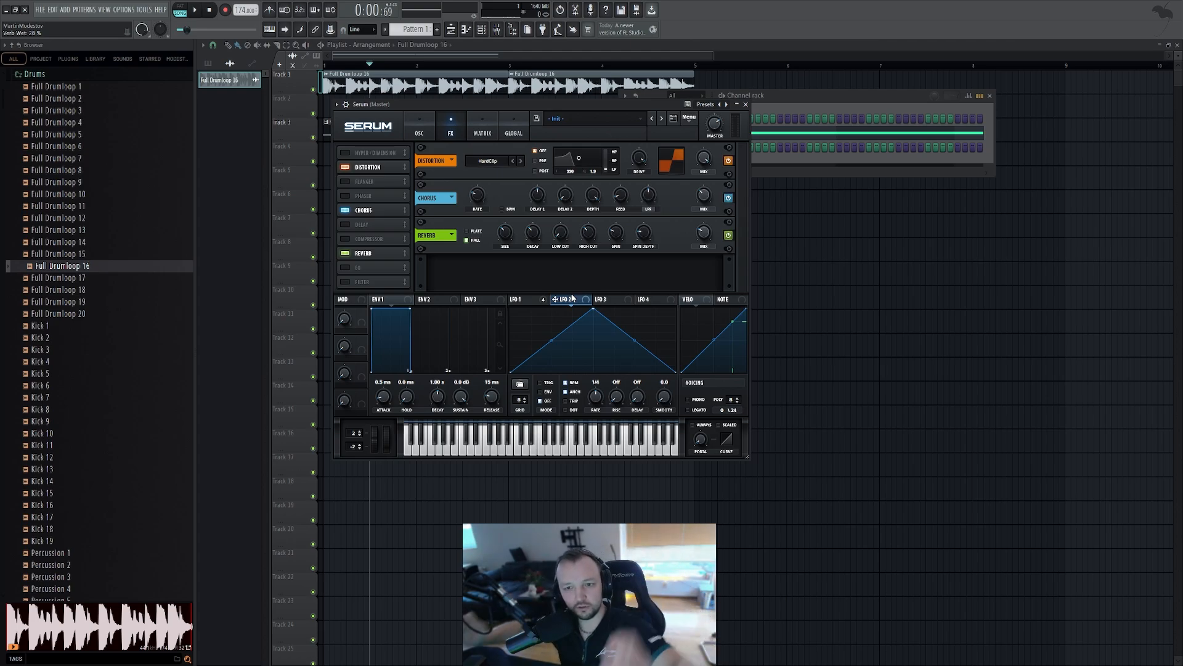
{"action": "left_click", "coordinate": [529, 300]}
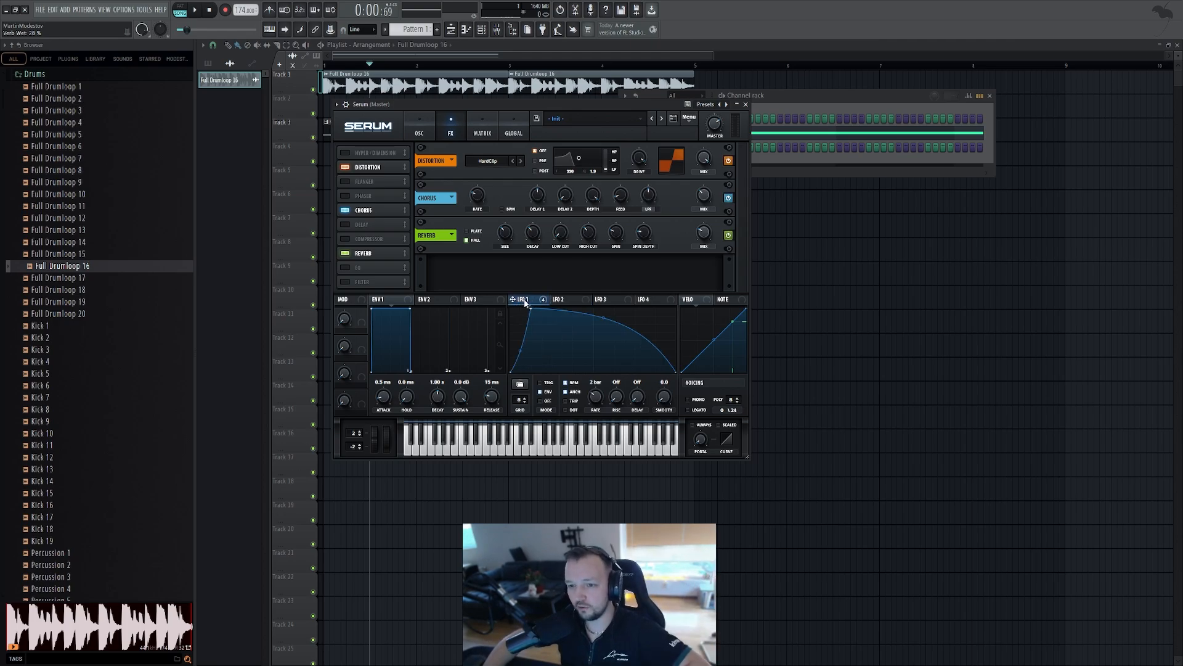
{"action": "left_click_drag", "start_coordinate": [704, 234], "coordinate": [689, 299]}
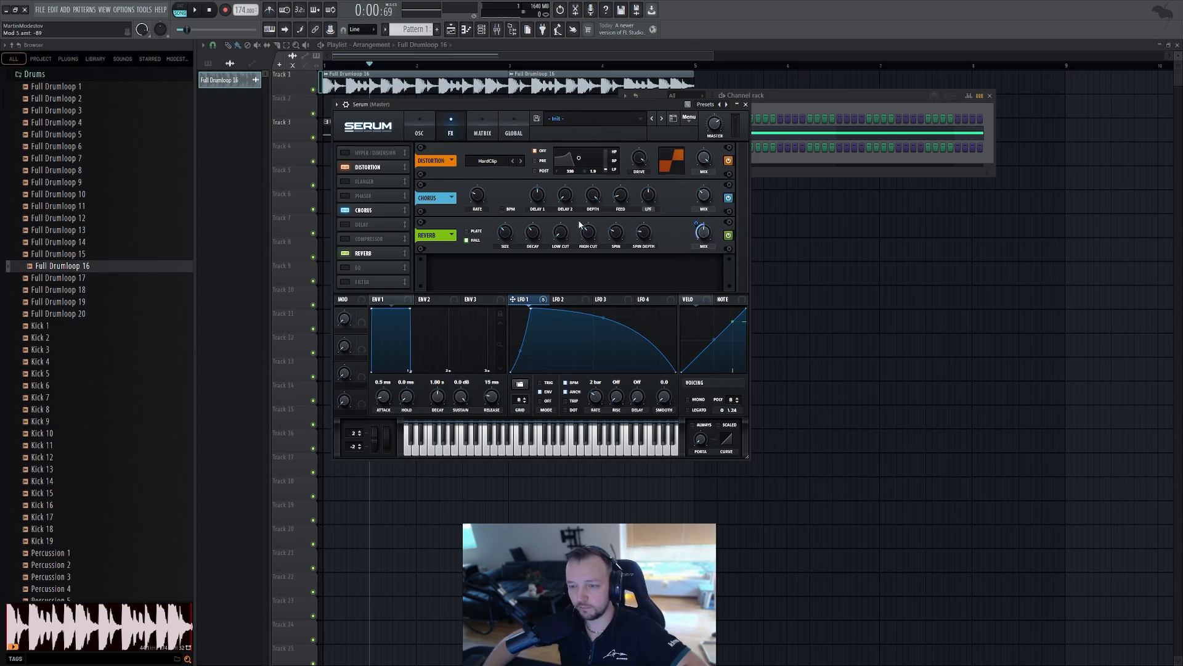
Audition the bass with the reverb, switching between the oscillator and effects pages
{"action": "key", "text": "space"}
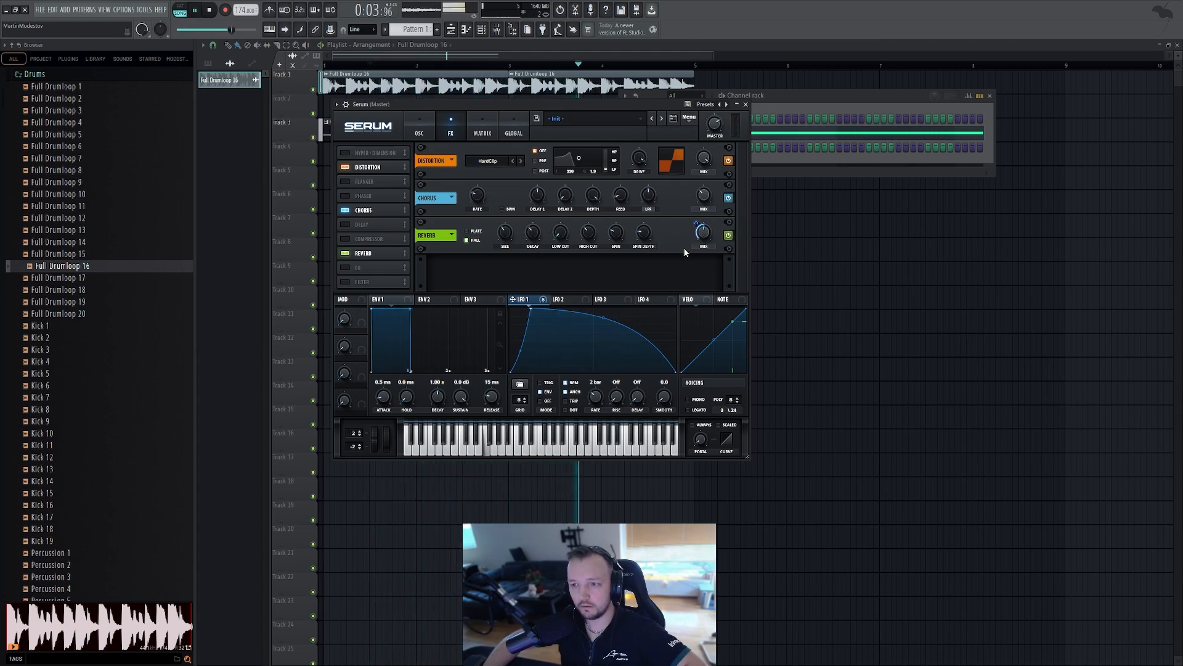
{"action": "key", "text": "space"}
{"action": "left_click", "coordinate": [420, 128]}
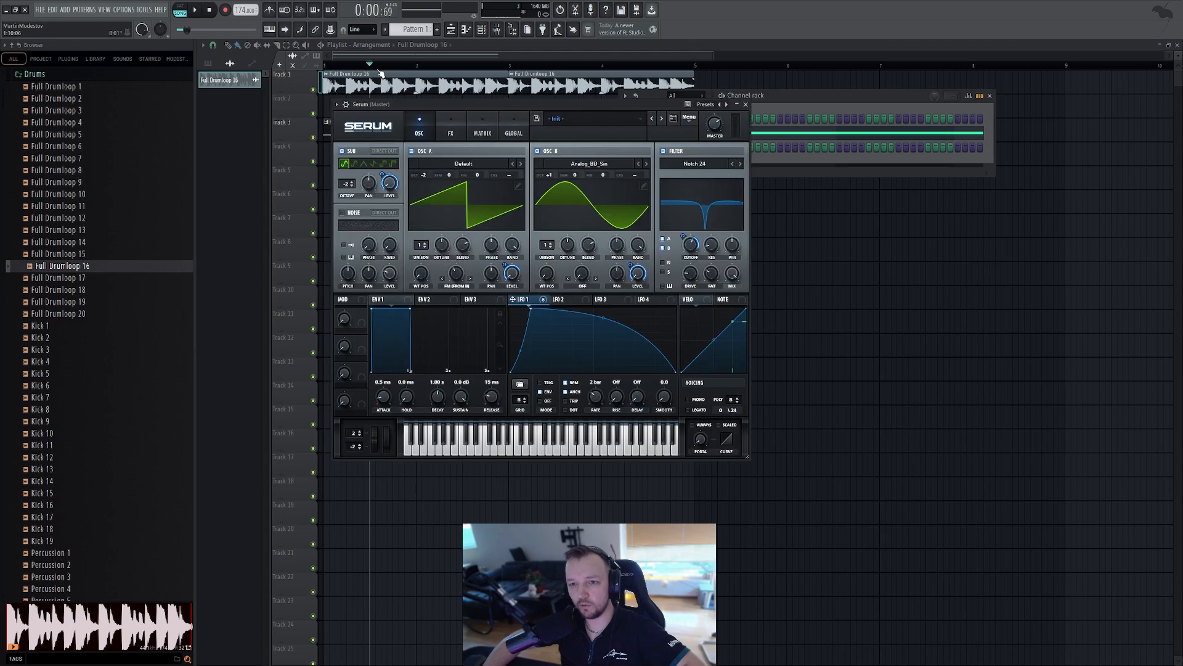
{"action": "left_click", "coordinate": [185, 10]}
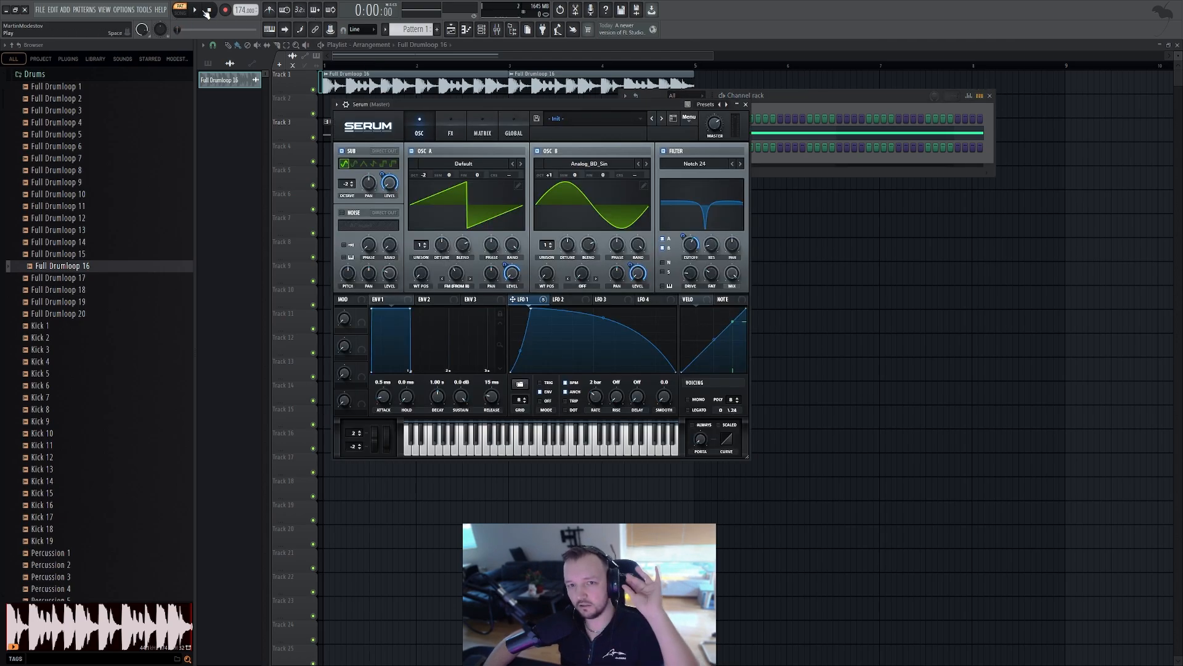
{"action": "key", "text": "space"}
{"action": "left_click", "coordinate": [451, 128]}
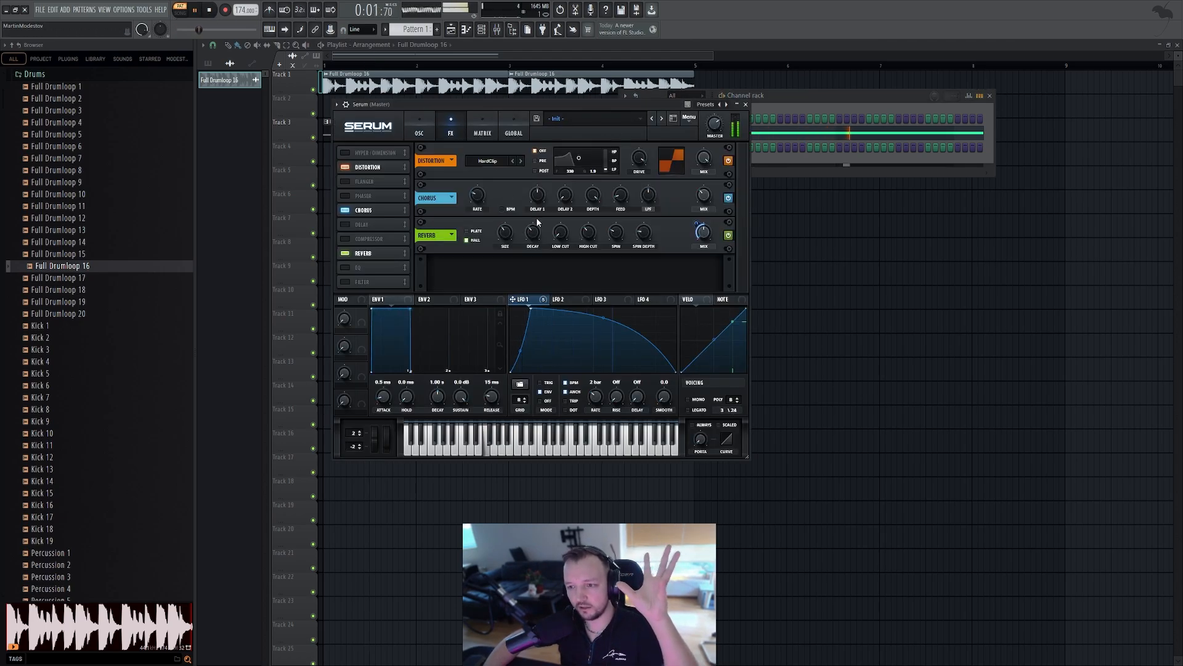
{"action": "key", "text": "space"}
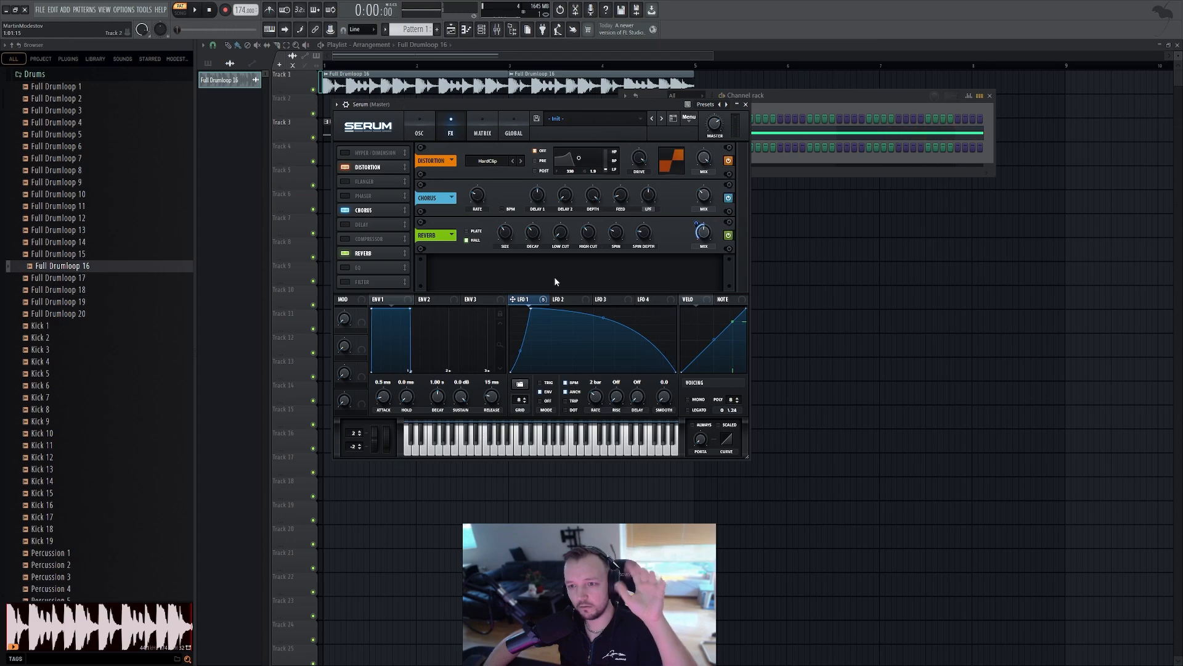
Increase the Reverb's size, set its mix to about 67%, and audition the bass
{"action": "left_click_drag", "start_coordinate": [504, 239], "coordinate": [513, 224]}
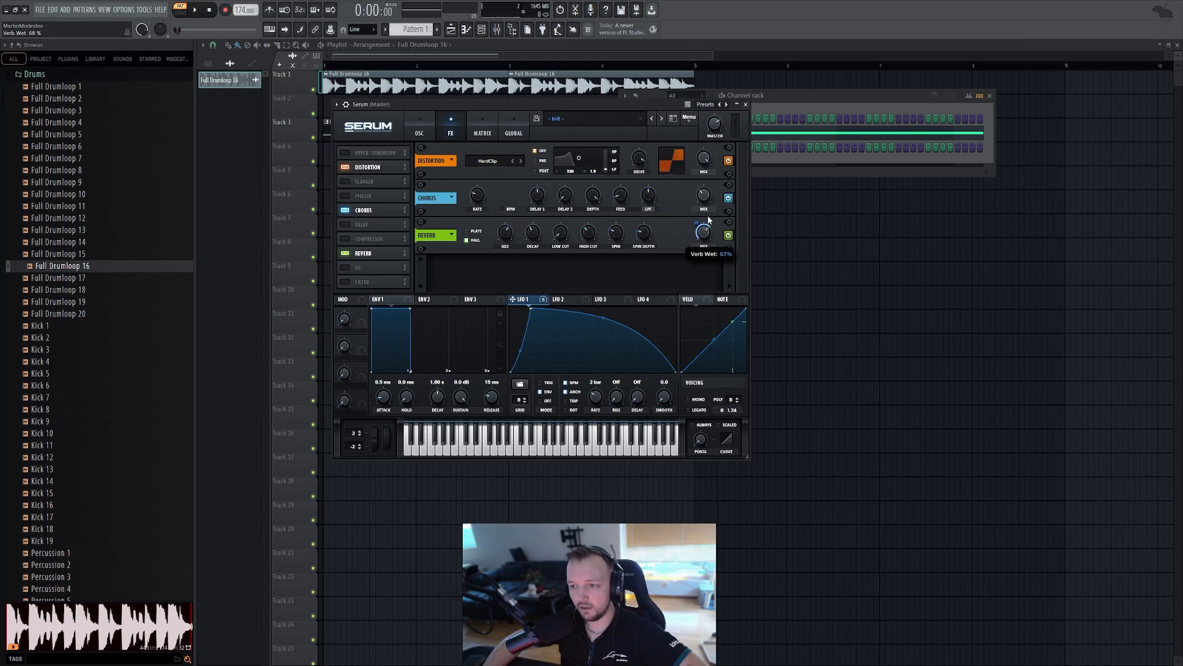
{"action": "left_click_drag", "start_coordinate": [697, 222], "coordinate": [696, 226]}
{"action": "key", "text": "space"}
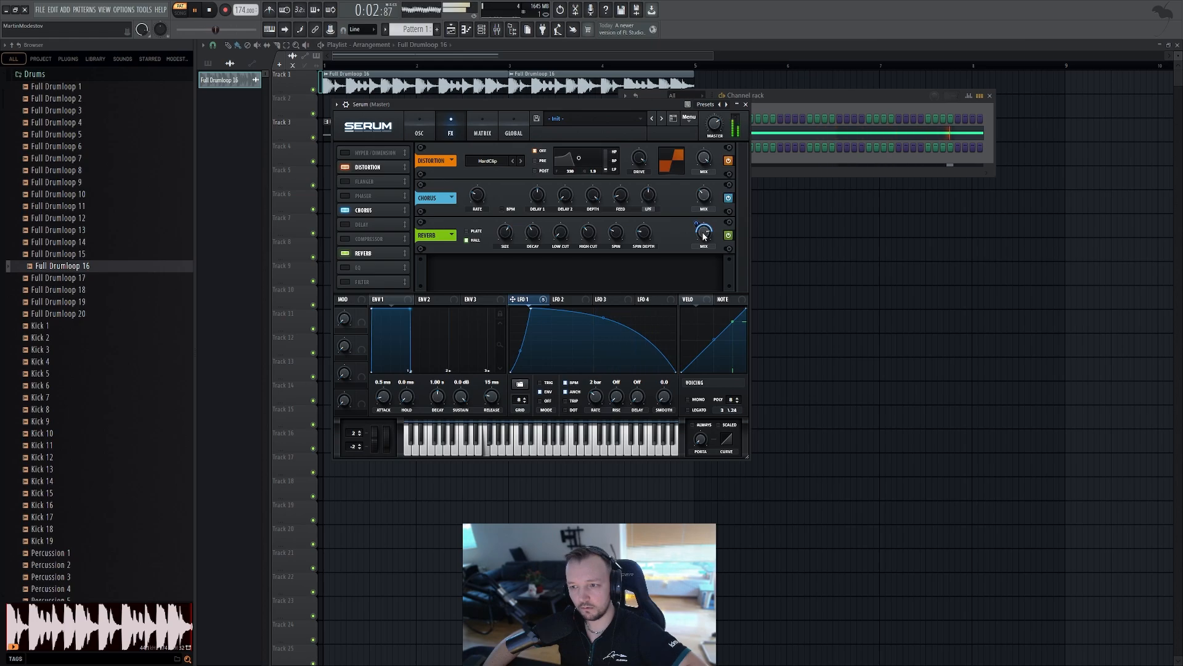
{"action": "left_click", "coordinate": [211, 11]}
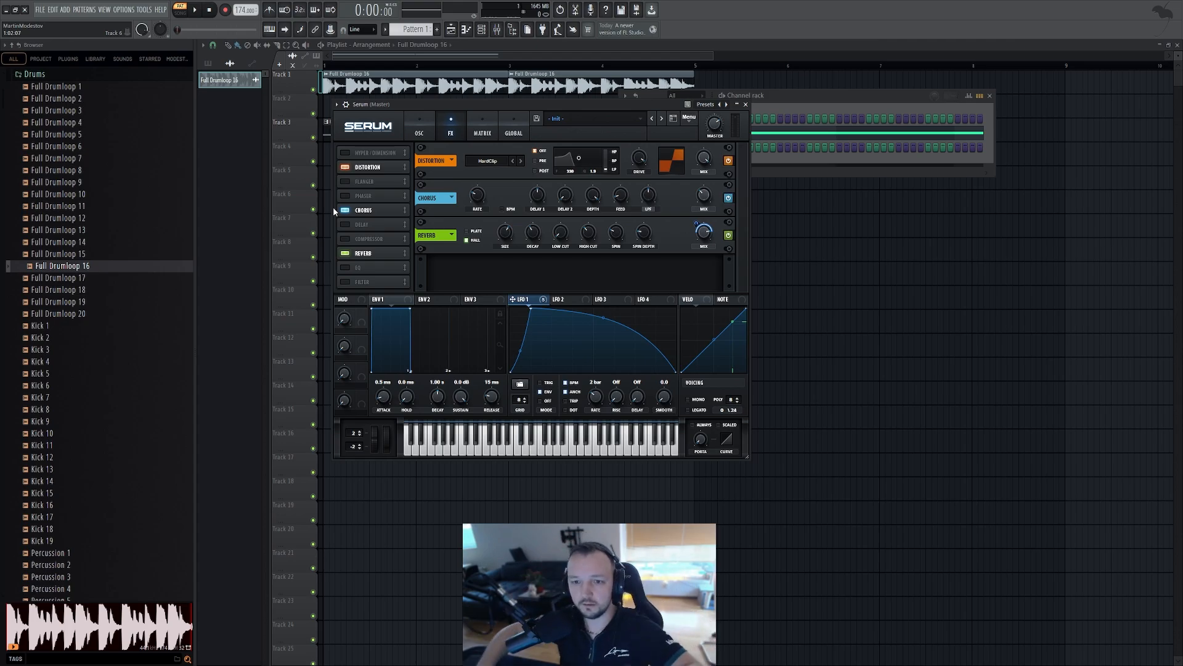
Enable the Filter effect and move it up the effects chain to sit right after Distortion
{"action": "left_click", "coordinate": [344, 282]}
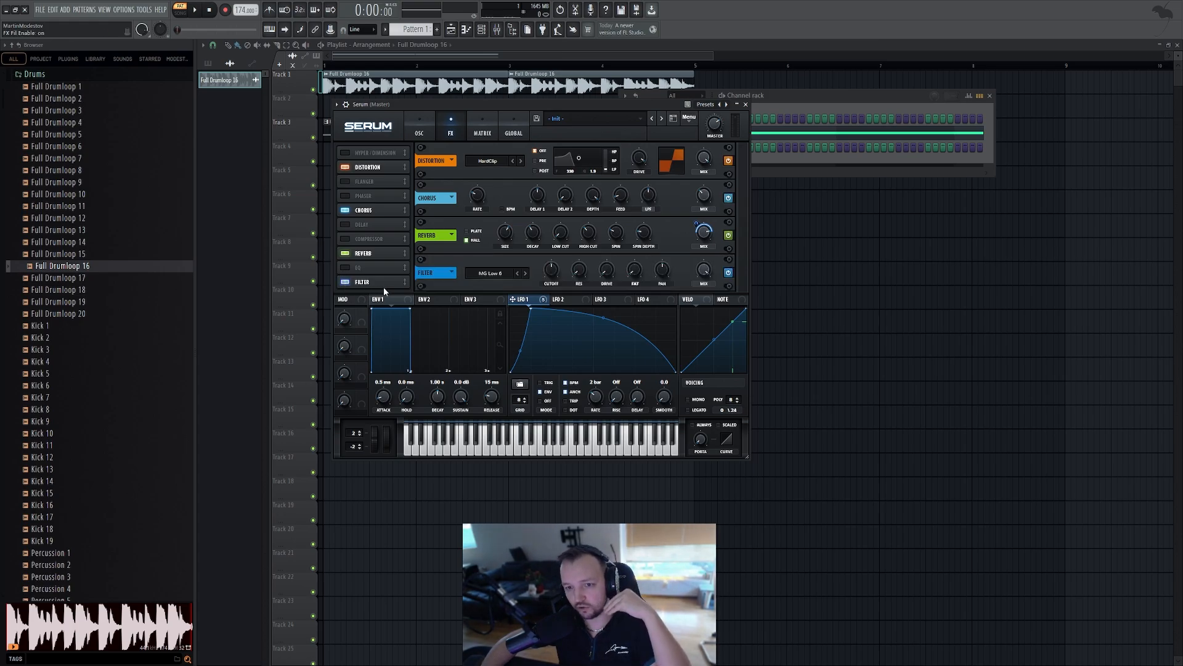
{"action": "mouse_move", "coordinate": [386, 173]}
{"action": "left_mouse_down"}
{"action": "mouse_move", "coordinate": [372, 159]}
{"action": "mouse_move", "coordinate": [373, 185]}
{"action": "left_mouse_up"}
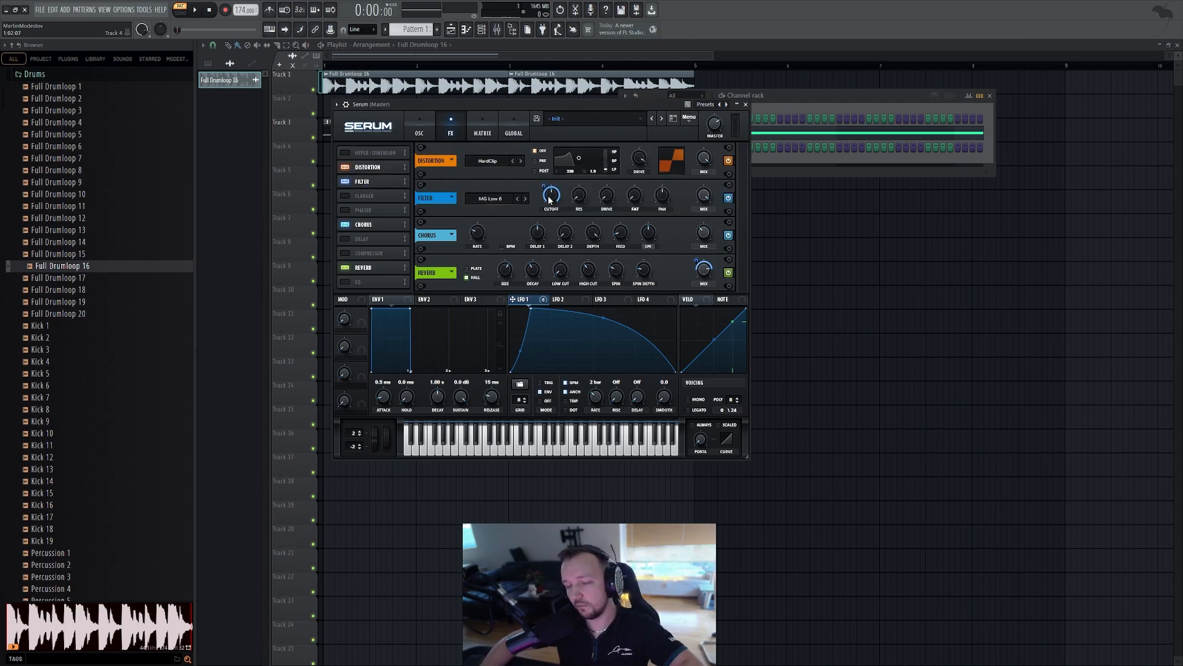
Switch the effect filter type to MG Low 18 and set its cutoff to about 651 Hz
{"action": "left_click", "coordinate": [526, 199]}
{"action": "left_click", "coordinate": [526, 198]}
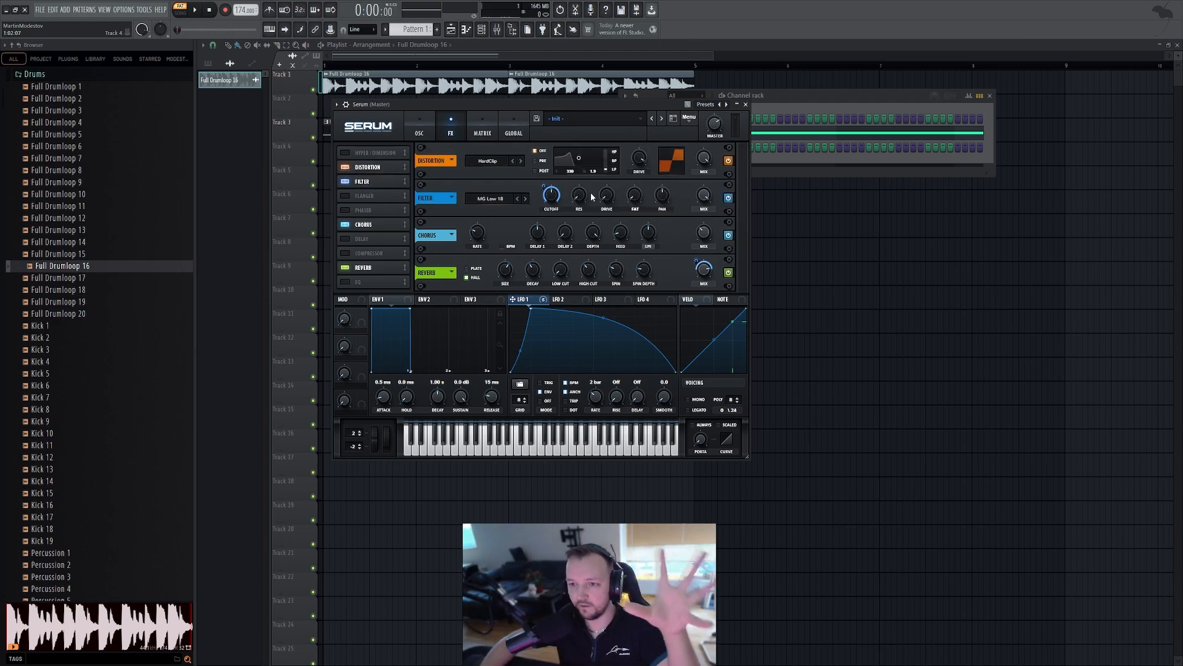
{"action": "left_click_drag", "start_coordinate": [552, 196], "coordinate": [553, 199]}
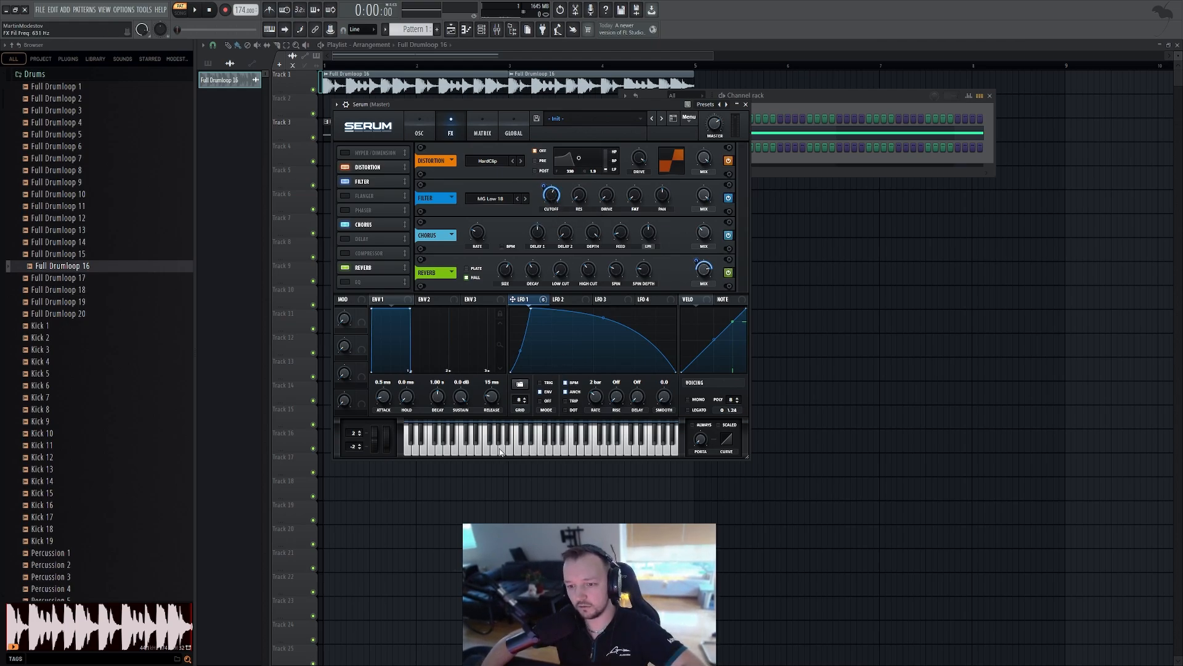
Audition the bass, enable the EQ effect, and scroll the effects rack to show it
{"action": "key", "text": "space"}
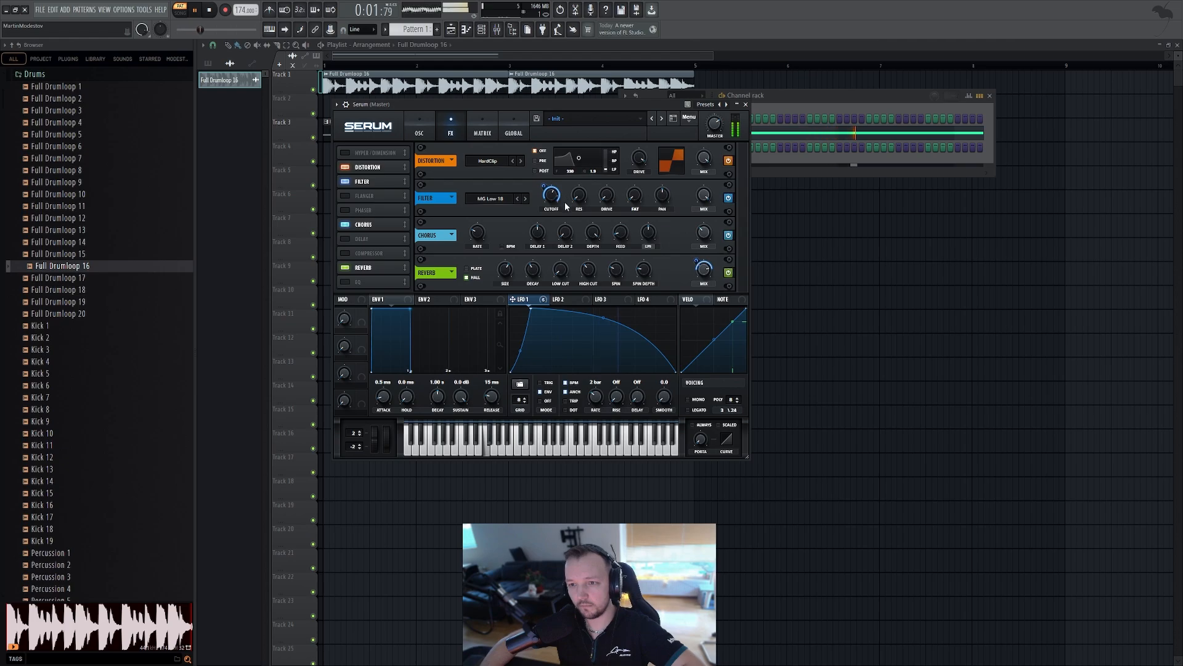
{"action": "key", "text": "space"}
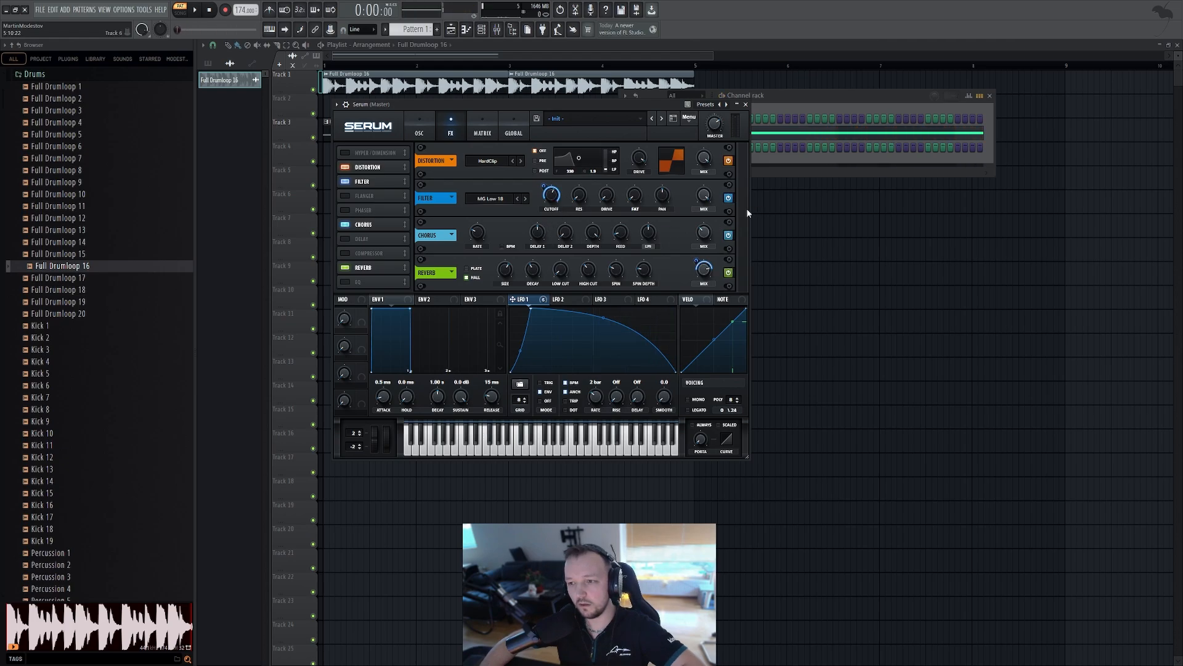
{"action": "left_click", "coordinate": [345, 281]}
{"action": "left_click_drag", "start_coordinate": [743, 232], "coordinate": [743, 280]}
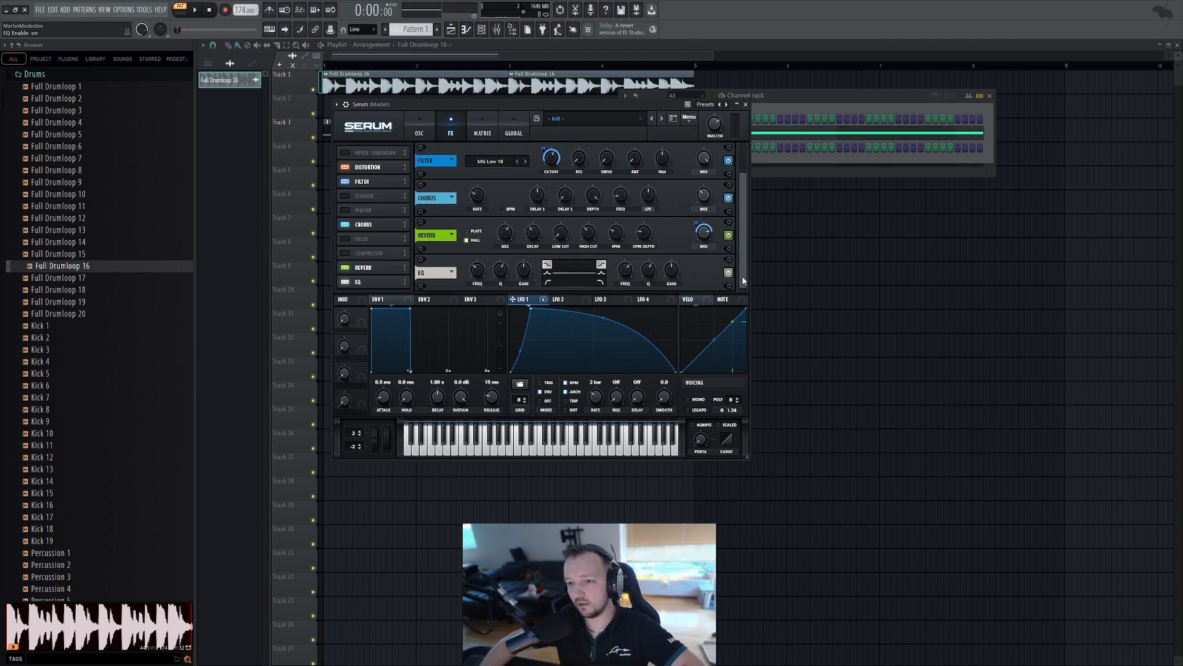
Change the EQ's low-band shape, set its Q to about 50%, boost the high-band gain, and audition
{"action": "left_click", "coordinate": [547, 282]}
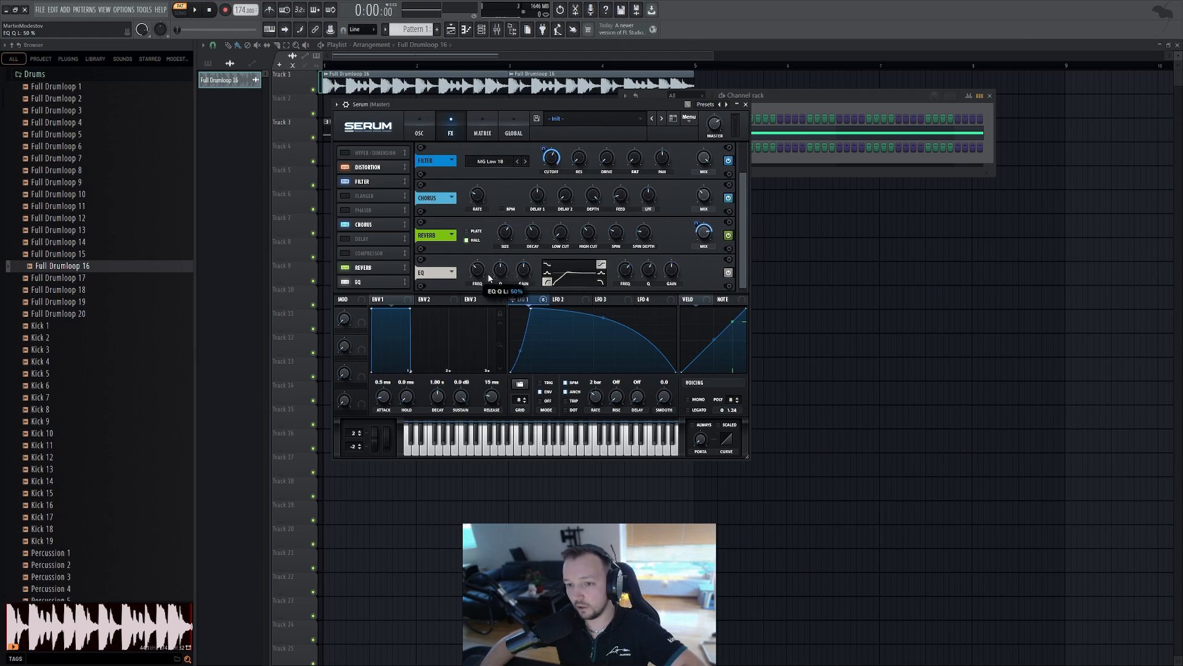
{"action": "left_click_drag", "start_coordinate": [500, 273], "coordinate": [500, 281]}
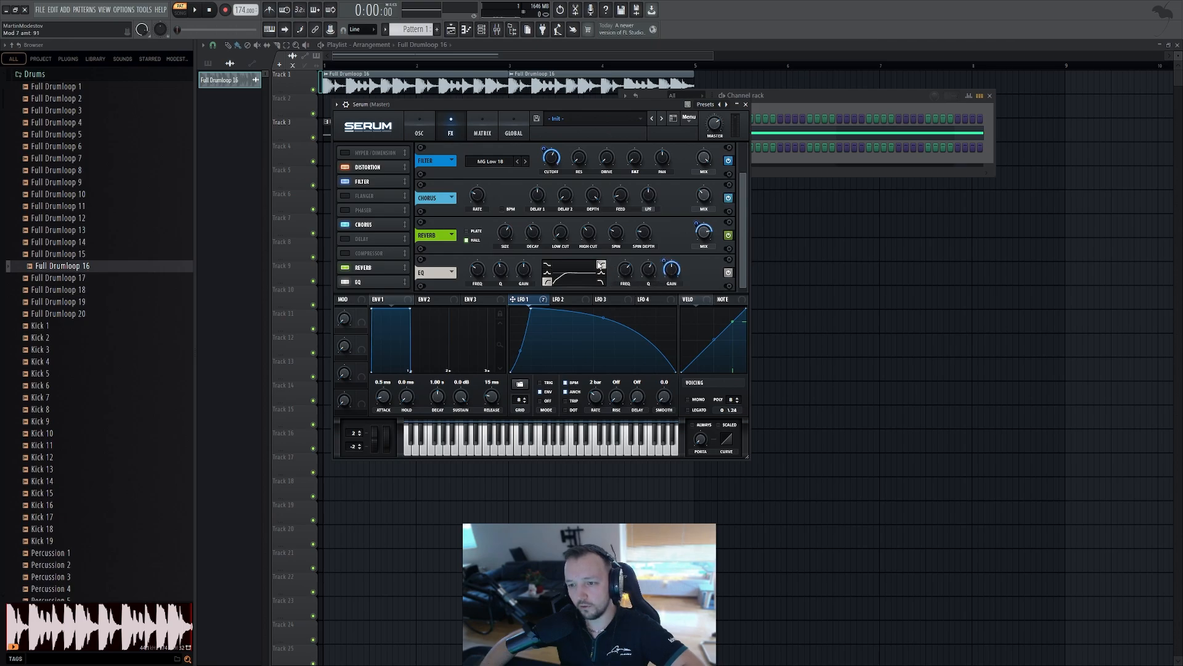
{"action": "left_click_drag", "start_coordinate": [663, 270], "coordinate": [664, 264]}
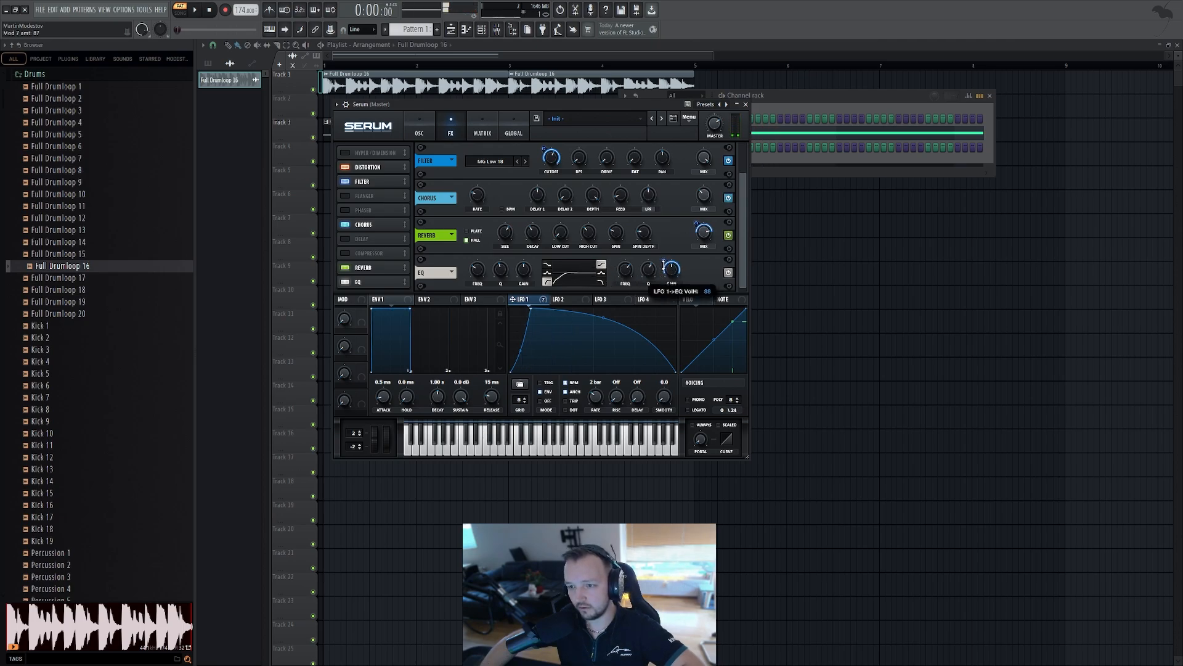
{"action": "key", "text": "space"}
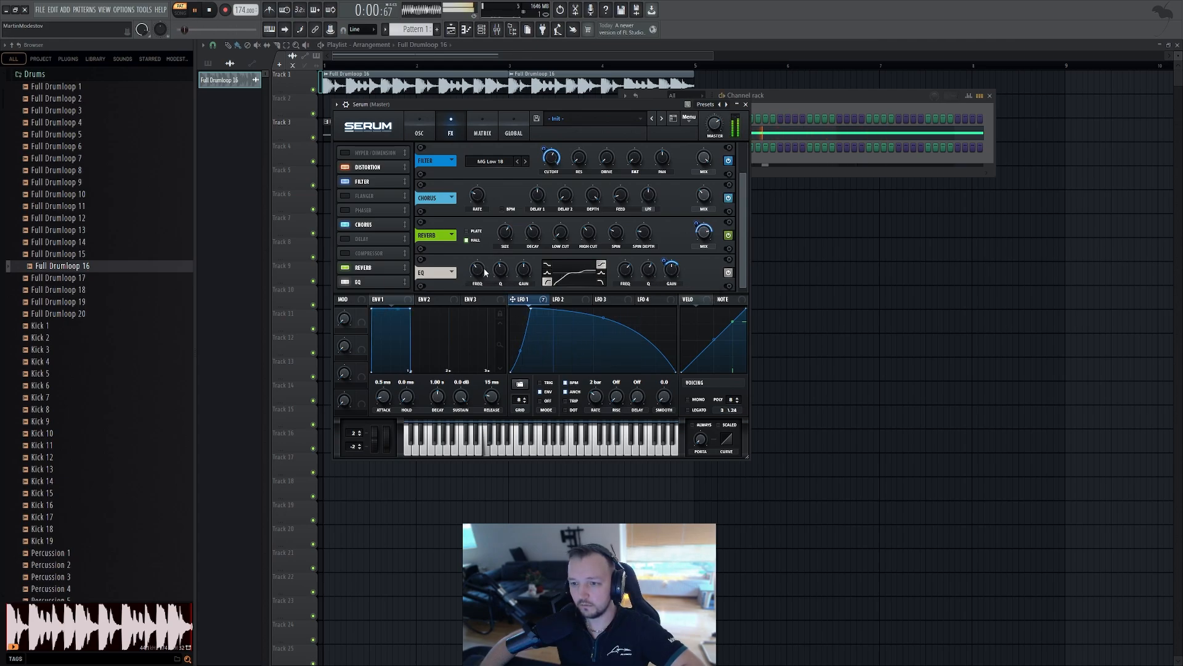
{"action": "key", "text": "space"}
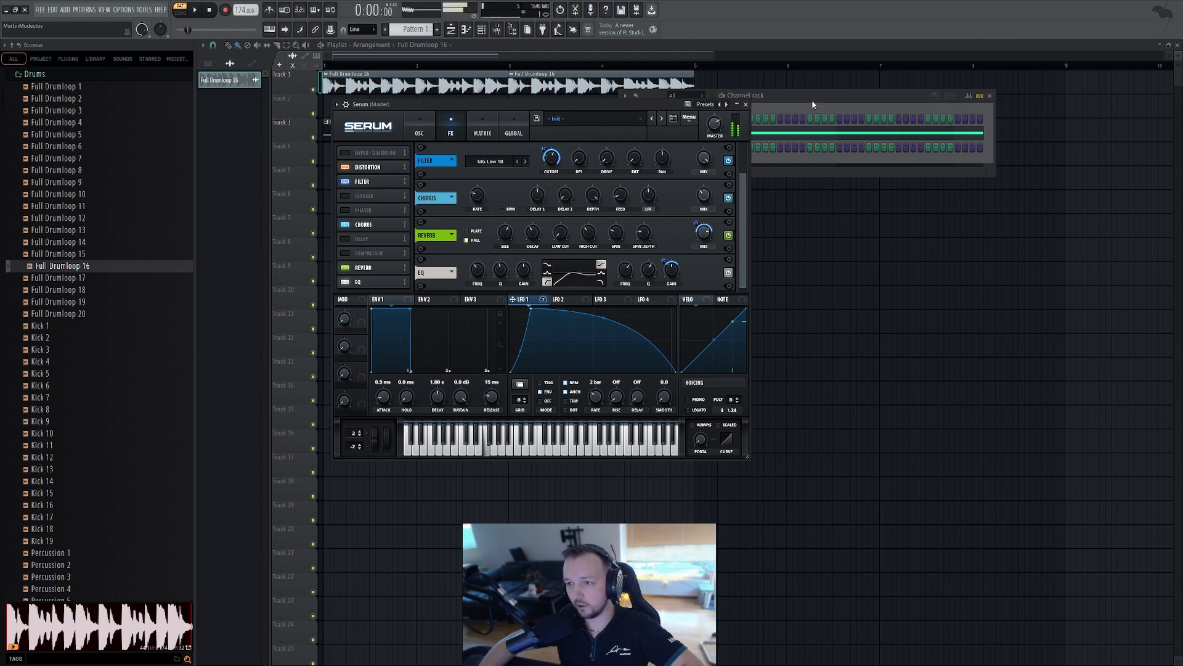
Select the Foghorn Bass channel in the channel rack and route it to its own mixer track
{"action": "left_click", "coordinate": [811, 100]}
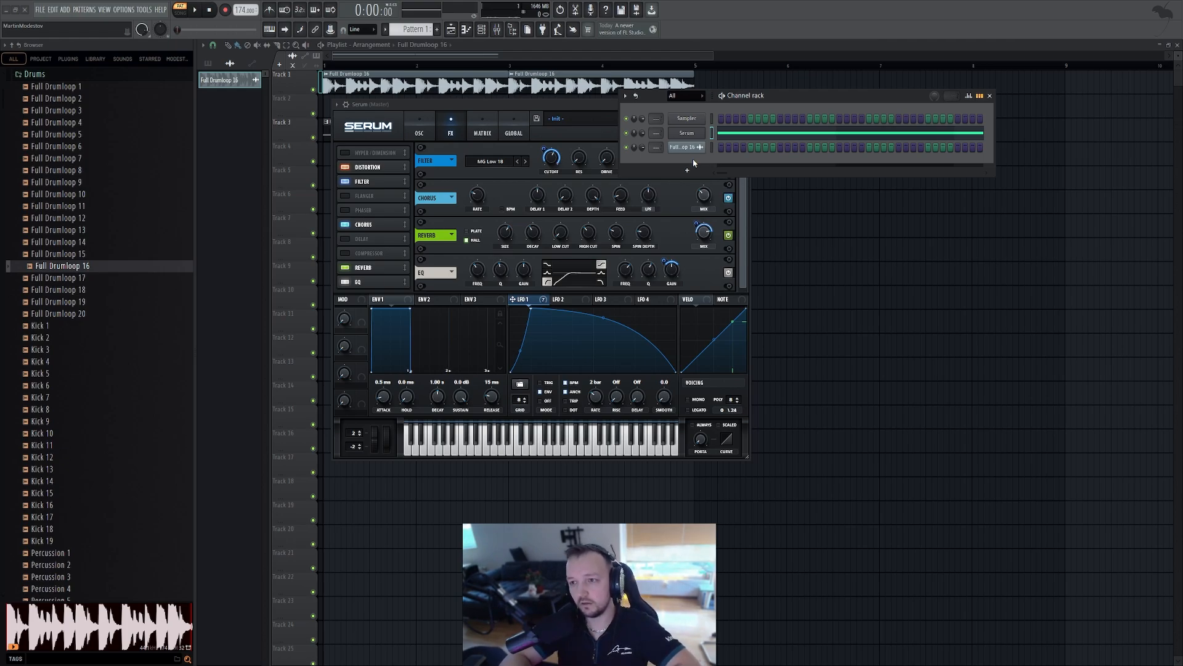
{"action": "left_click", "coordinate": [686, 135]}
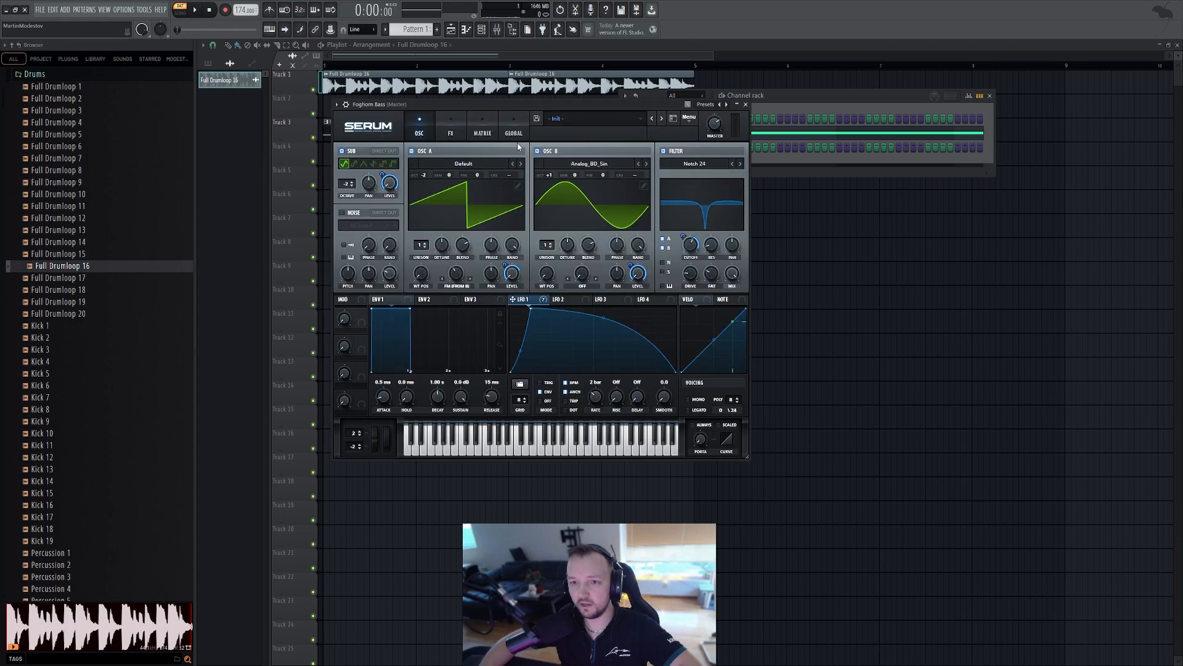
{"action": "left_click", "coordinate": [345, 104]}
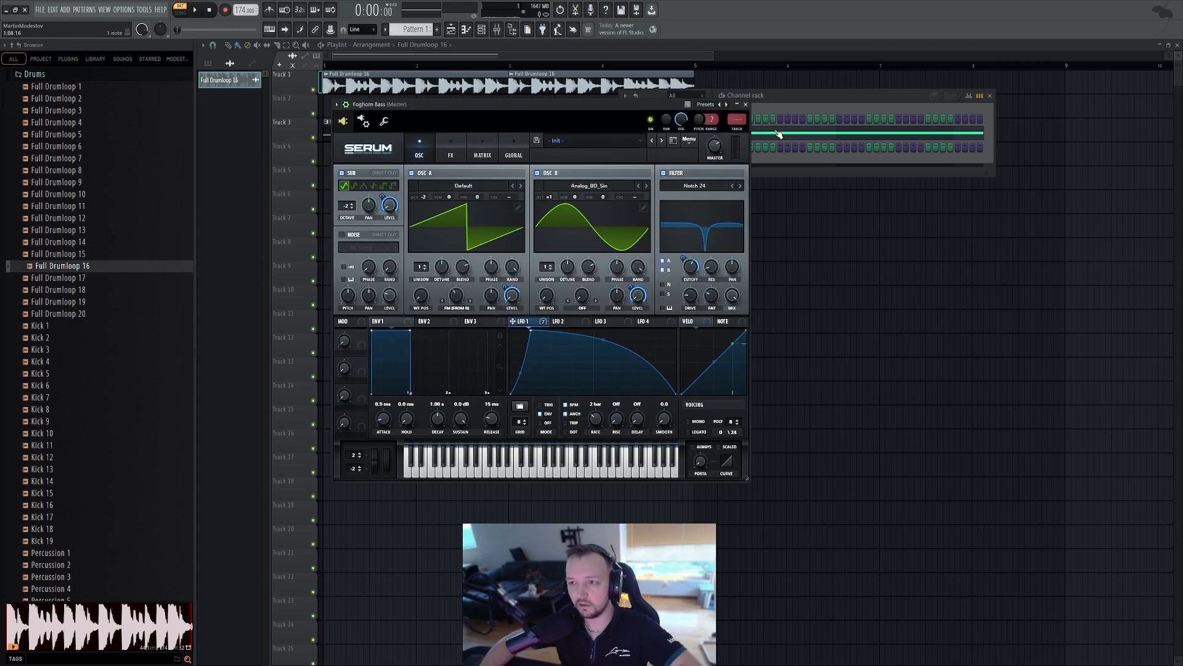
{"action": "key", "text": "ctrl+l"}
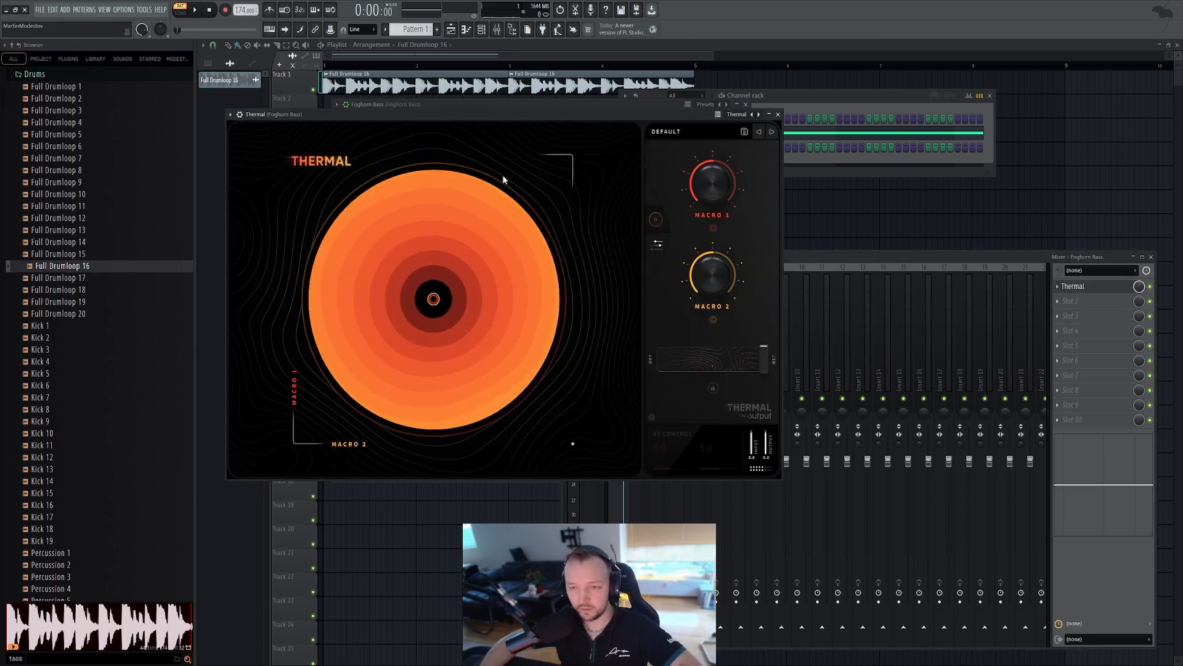
Open Thermal's preset browser on the bass mixer track and load the Harmonic Tremolo preset
{"action": "left_click", "coordinate": [673, 133]}
{"action": "scroll", "coordinate": [571, 243], "scroll_direction": "down", "scroll_amount": 1}
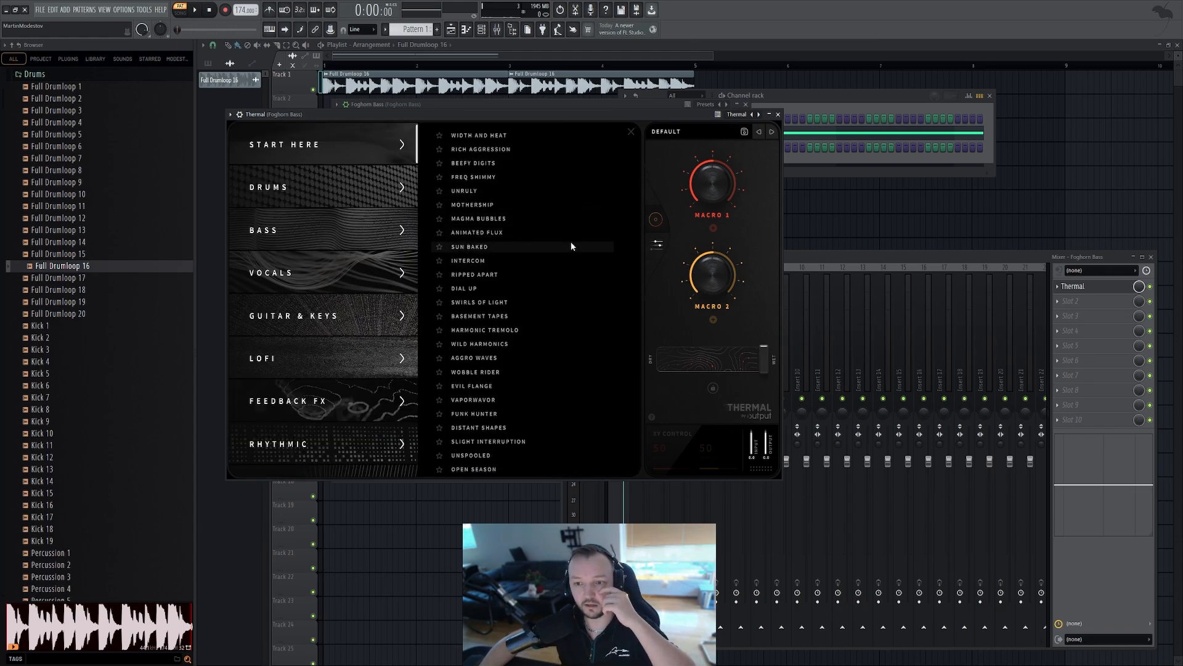
{"action": "scroll", "coordinate": [572, 240], "scroll_direction": "up", "scroll_amount": 1}
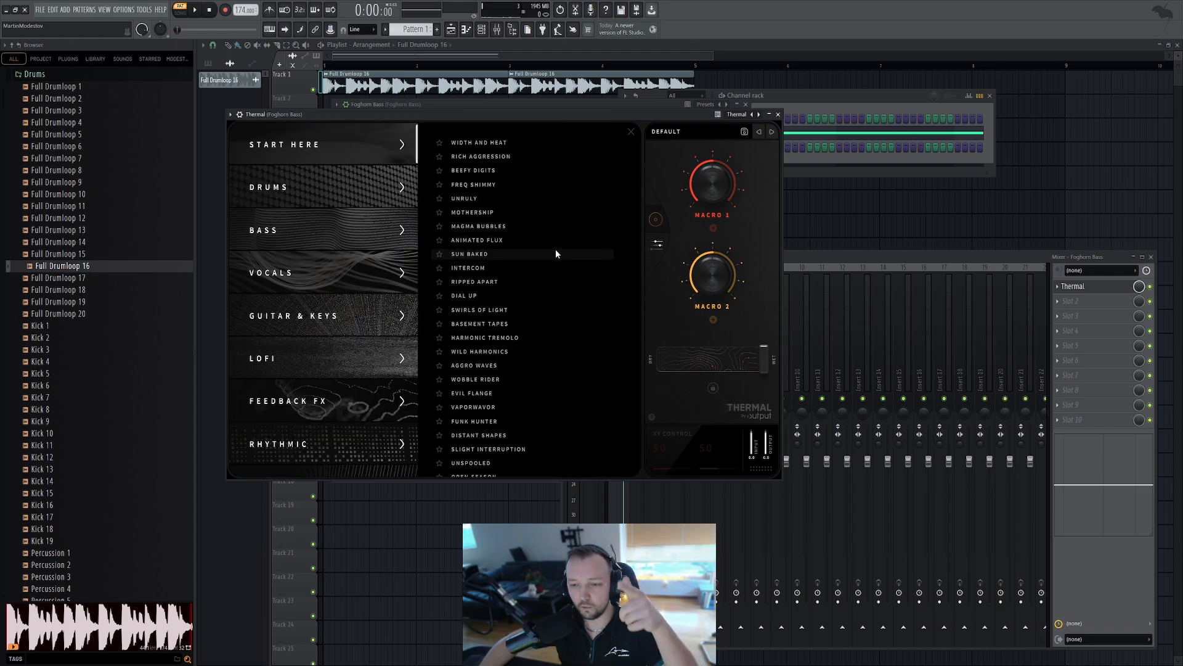
{"action": "scroll", "coordinate": [556, 253], "scroll_direction": "down", "scroll_amount": 1}
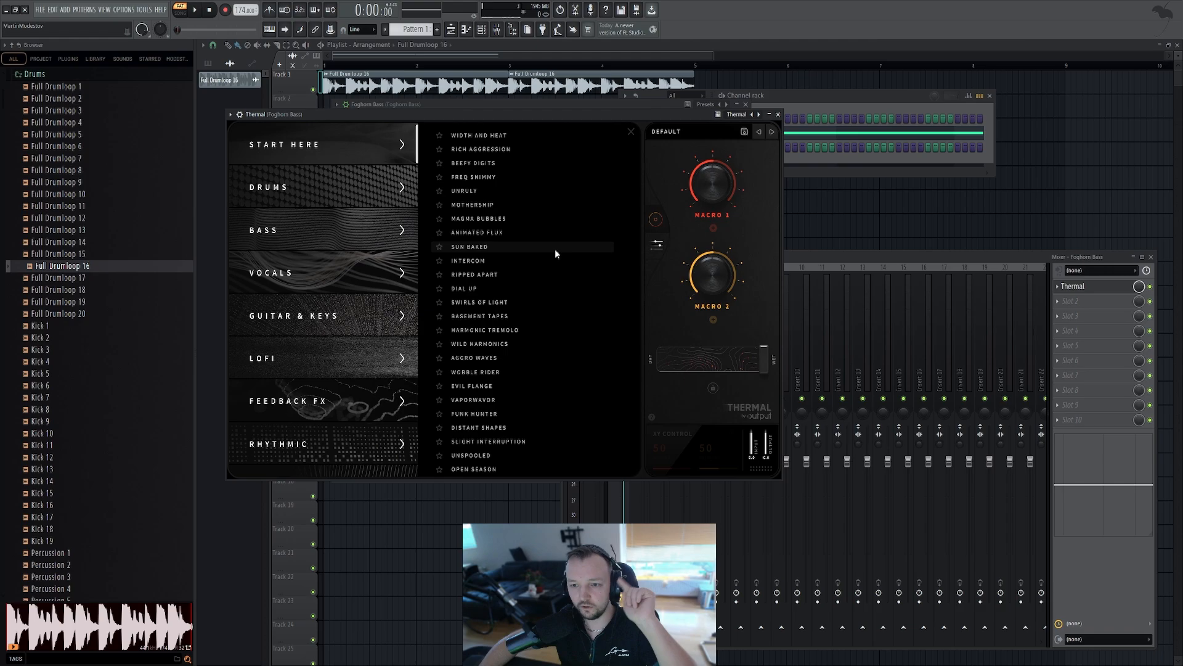
{"action": "left_click", "coordinate": [500, 331]}
{"action": "left_click", "coordinate": [501, 331]}
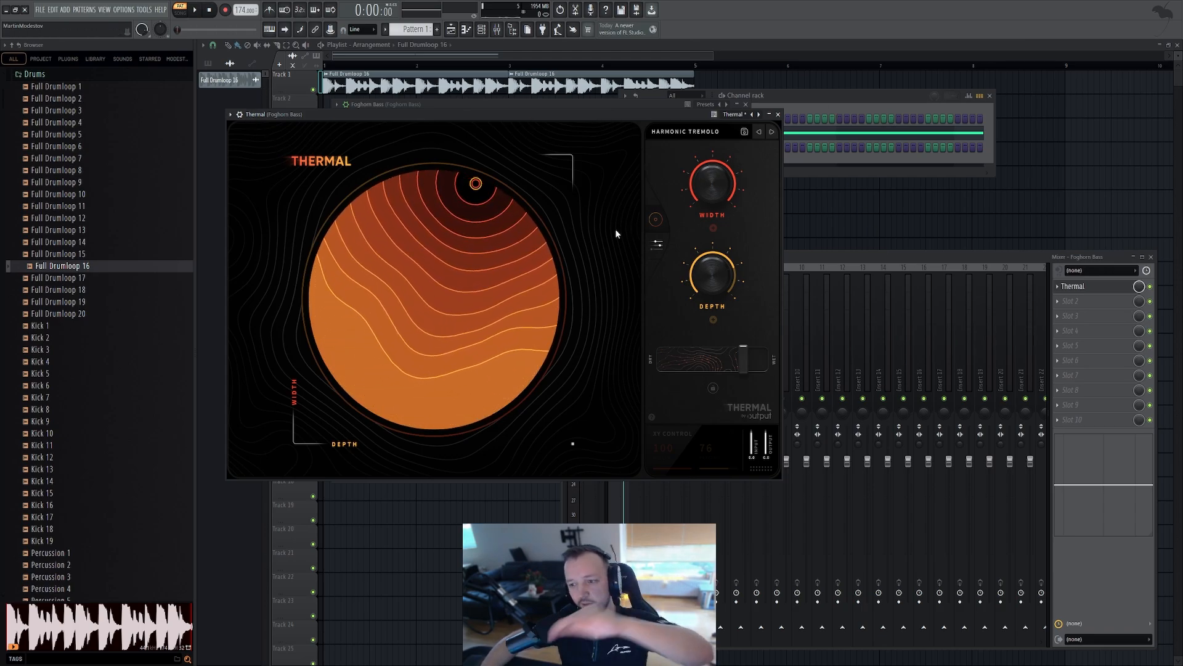
Expand Thermal's full editor, audition the bass, and set Thermal's dry/wet mix to 28
{"action": "key", "text": "space"}
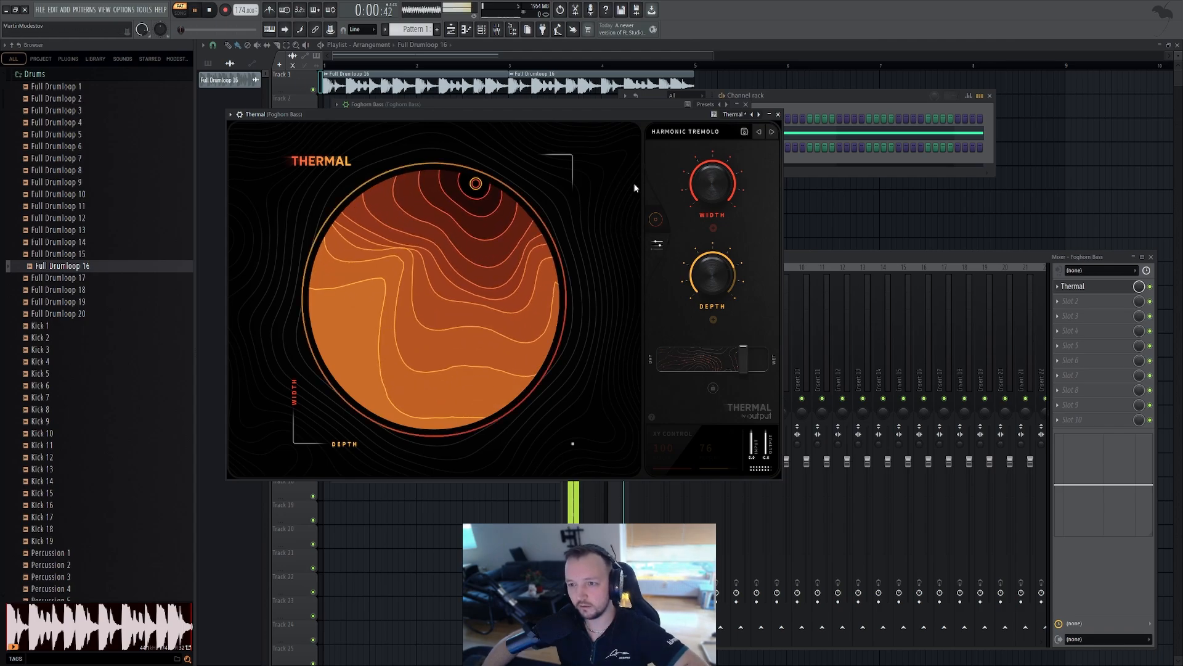
{"action": "left_click", "coordinate": [658, 245]}
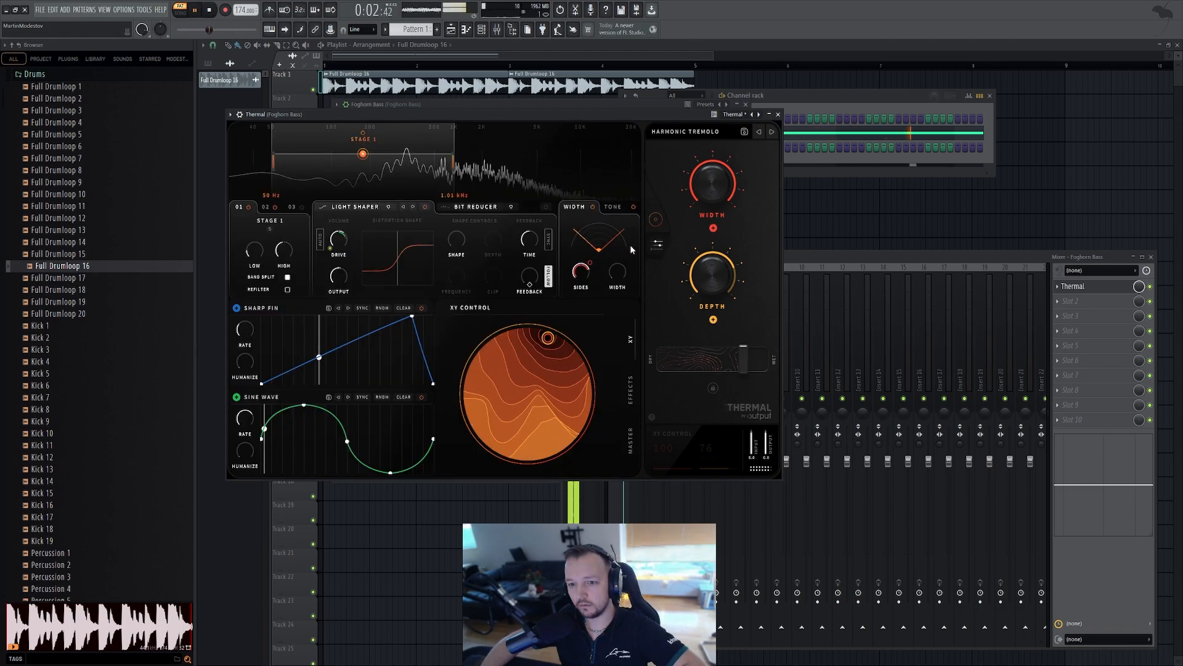
{"action": "key", "text": "space"}
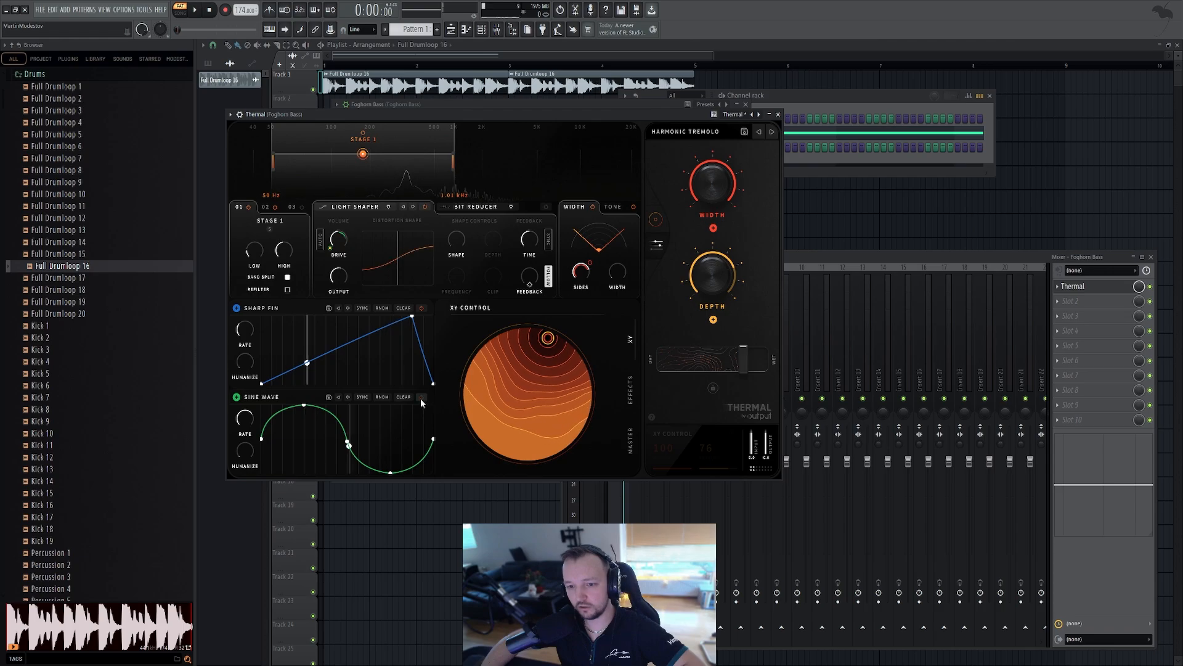
{"action": "key", "text": "space"}
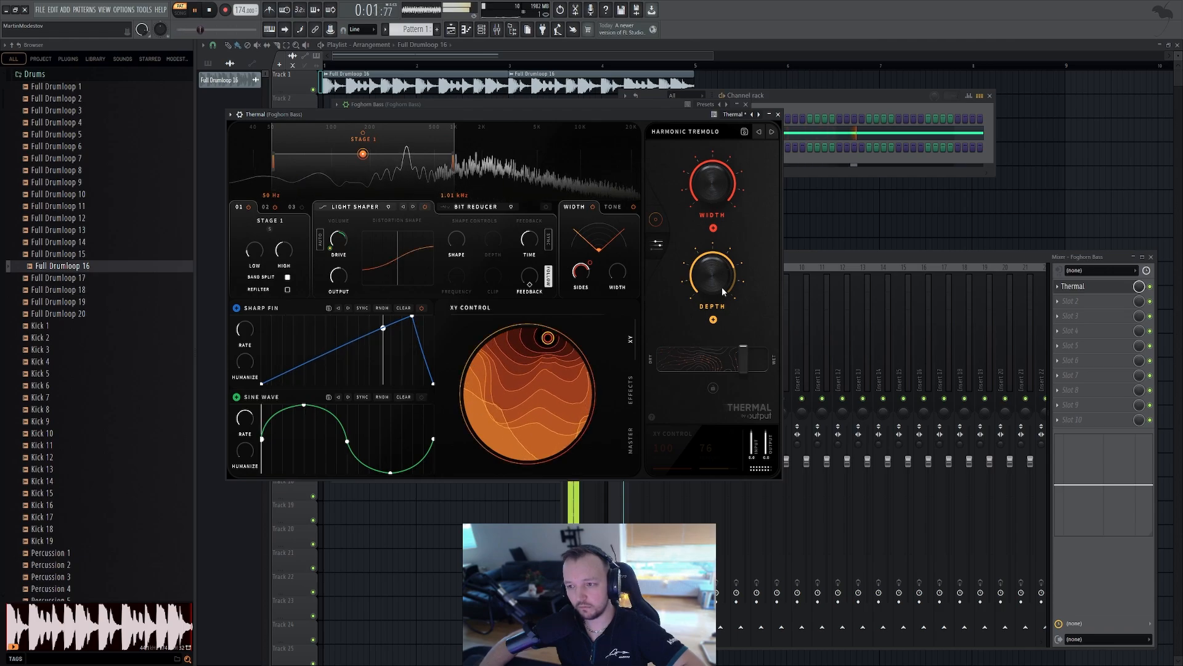
{"action": "key", "text": "space"}
{"action": "left_click_drag", "start_coordinate": [738, 360], "coordinate": [693, 357]}
{"action": "key", "text": "space"}
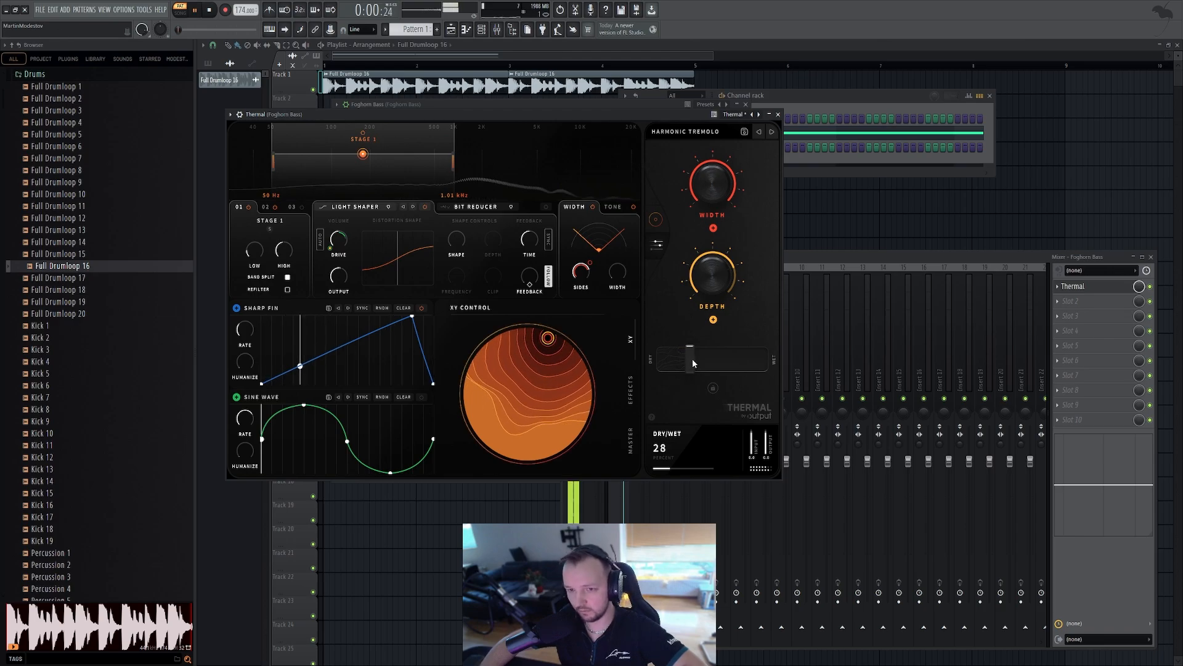
Load Fruity WaveShaper into the next effect slot on the bass mixer track
{"action": "key", "text": "space"}
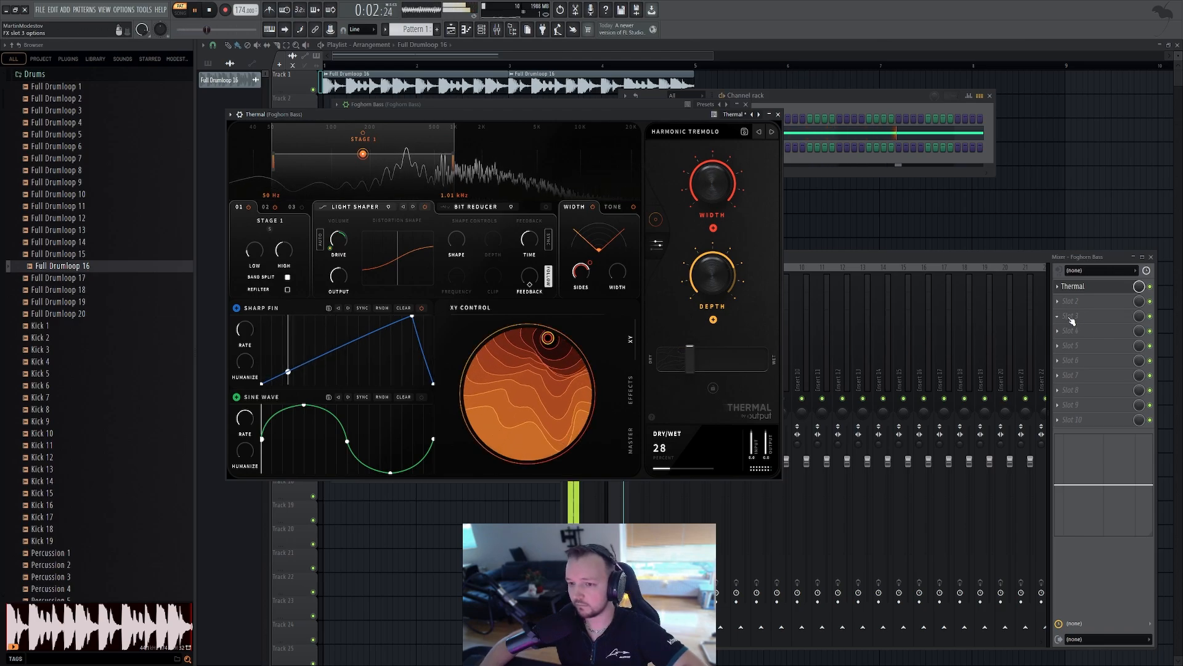
{"action": "left_click", "coordinate": [1076, 304]}
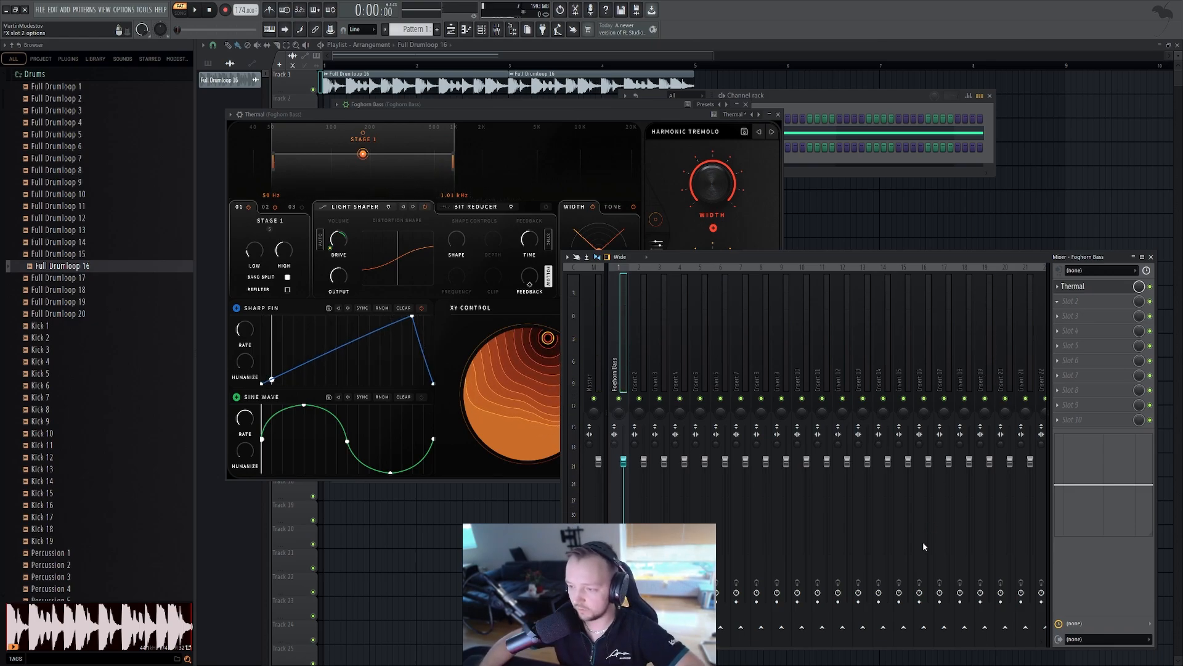
{"action": "left_click", "coordinate": [861, 597]}
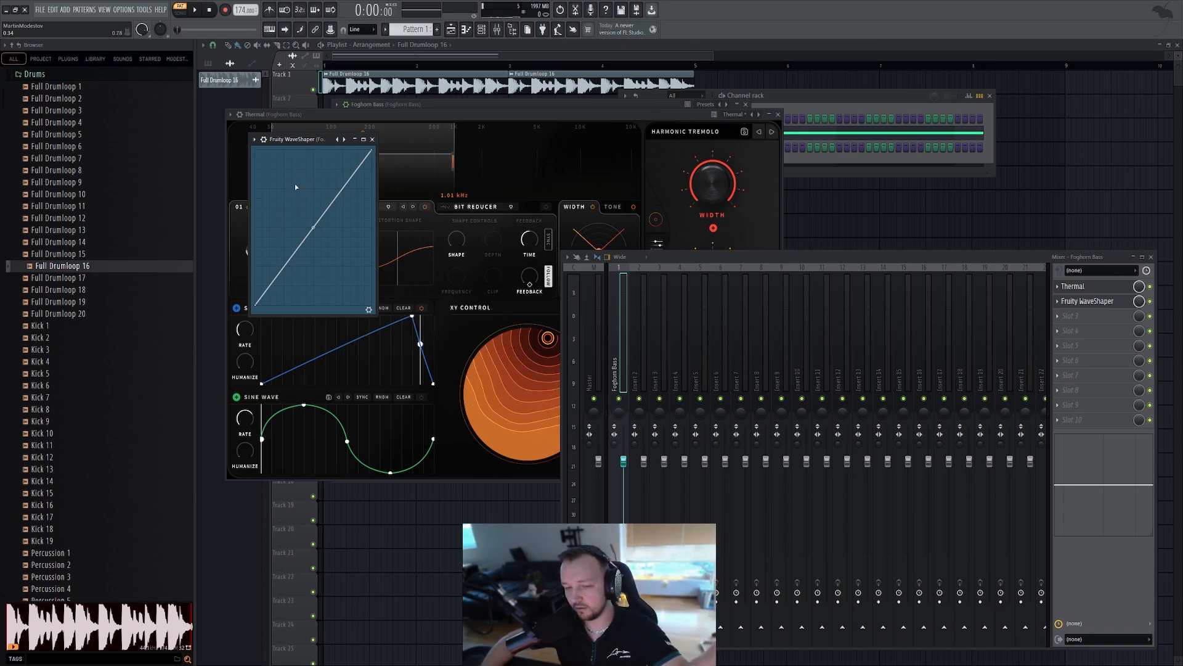
Bend the WaveShaper's transfer curve upward into a saturation shape, close it, and audition the bass
{"action": "left_click_drag", "start_coordinate": [261, 242], "coordinate": [273, 227]}
{"action": "key", "text": "space"}
{"action": "left_click_drag", "start_coordinate": [323, 189], "coordinate": [322, 198]}
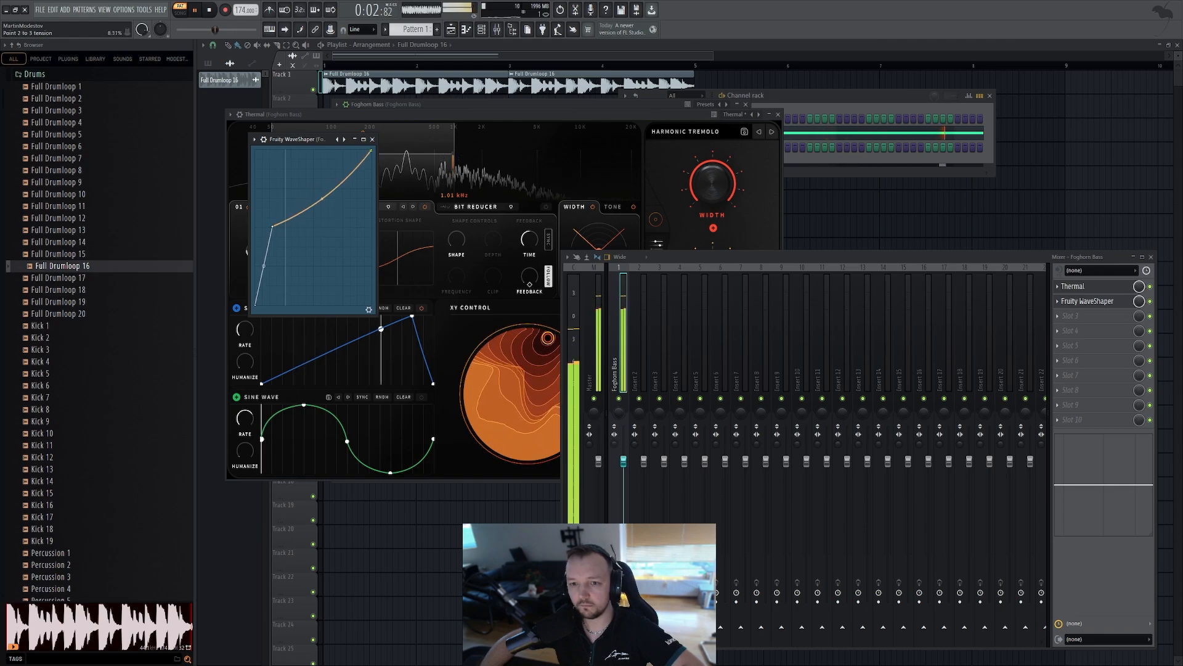
{"action": "left_click", "coordinate": [557, 116]}
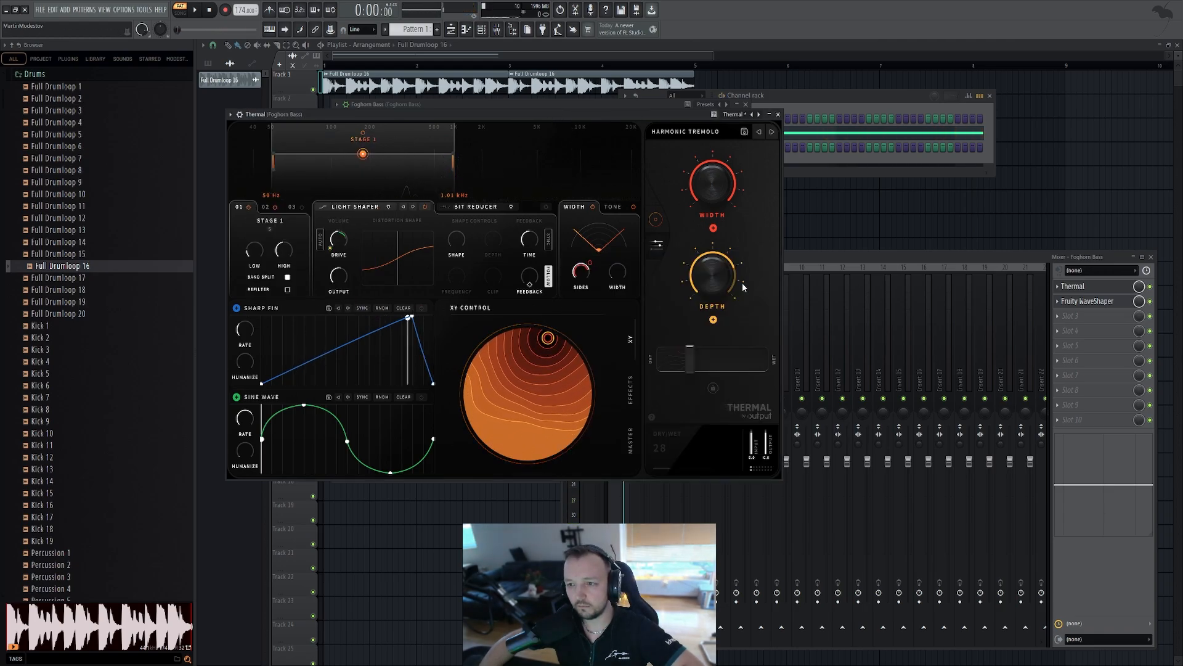
{"action": "key", "text": "space"}
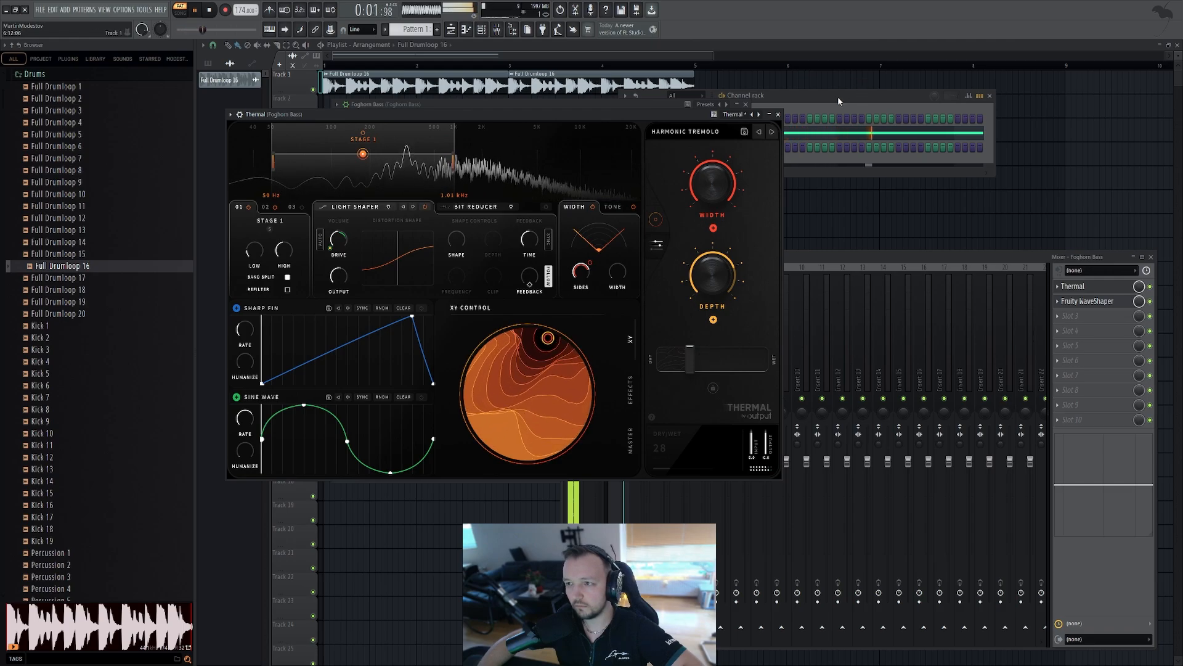
{"action": "key", "text": "space"}
Open the Foghorn Bass Serum instance and adjust LFO 1's modulation depth on Oscillator B's level
{"action": "left_click", "coordinate": [993, 264]}
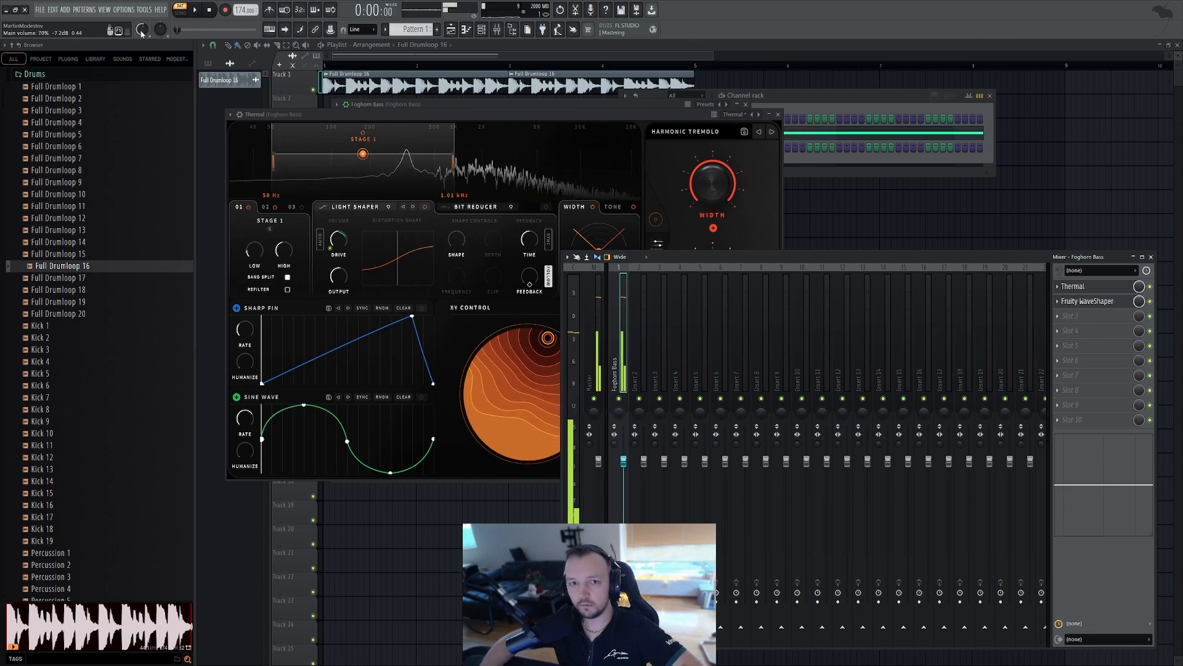
{"action": "left_click", "coordinate": [871, 103]}
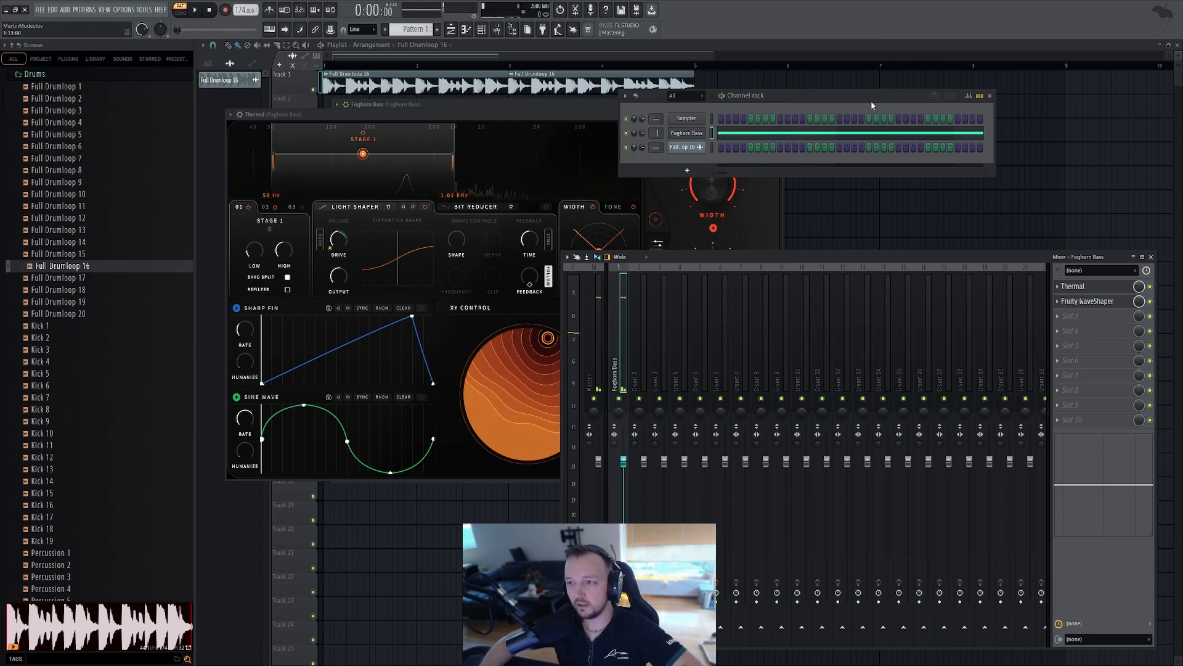
{"action": "left_click", "coordinate": [696, 137]}
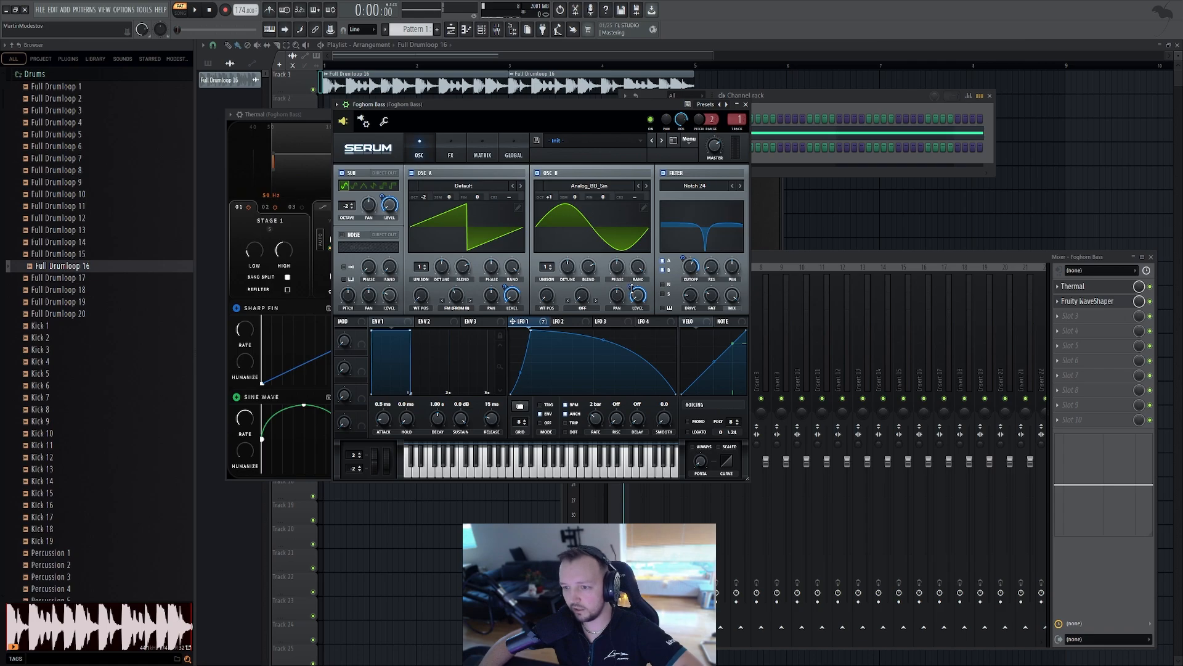
{"action": "left_click_drag", "start_coordinate": [632, 288], "coordinate": [629, 294]}
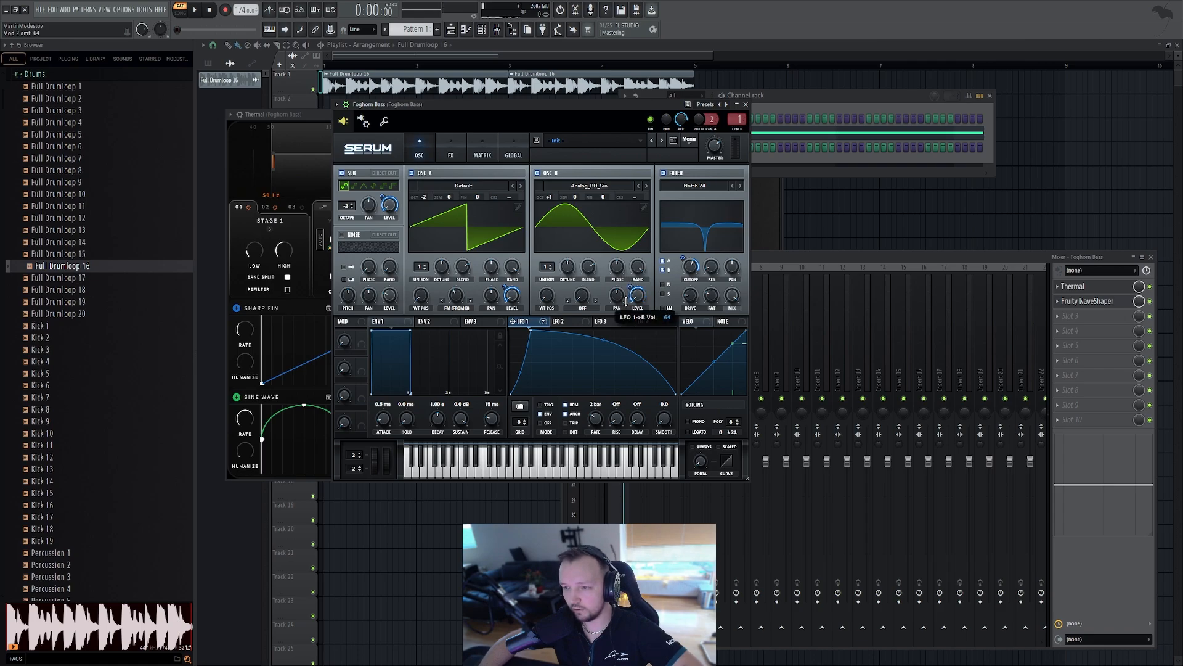
{"action": "left_click_drag", "start_coordinate": [626, 299], "coordinate": [629, 289]}
{"action": "key", "text": "space"}
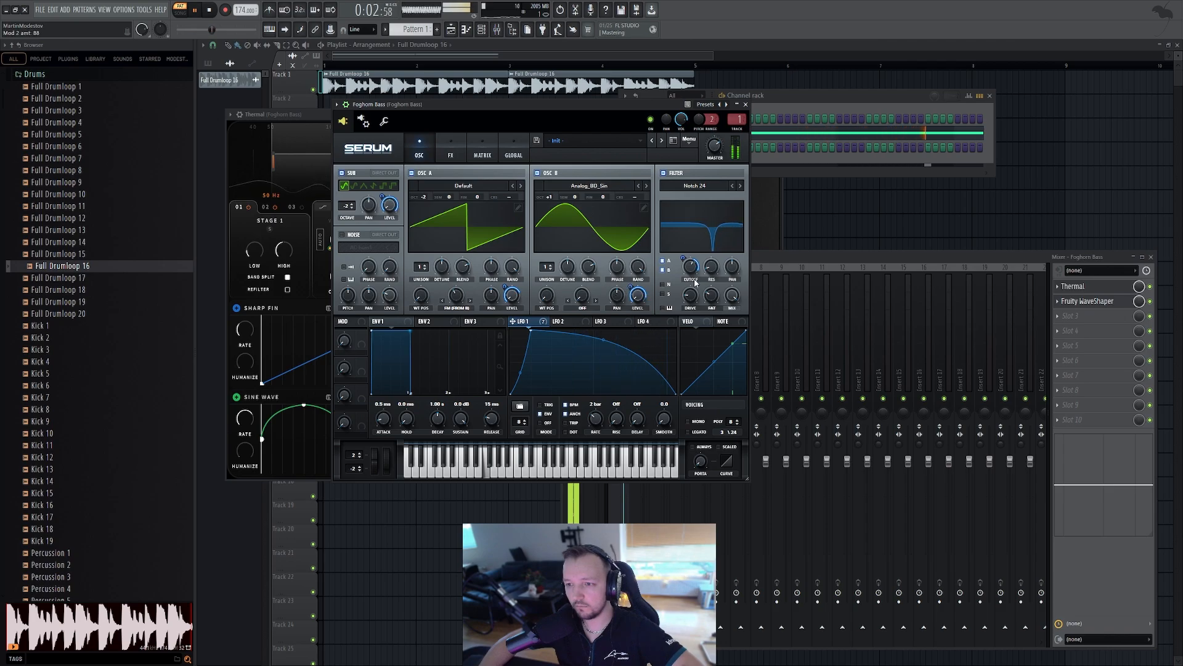
Lower Serum's filter cutoff slightly and audition the bass
{"action": "left_click_drag", "start_coordinate": [689, 267], "coordinate": [689, 273]}
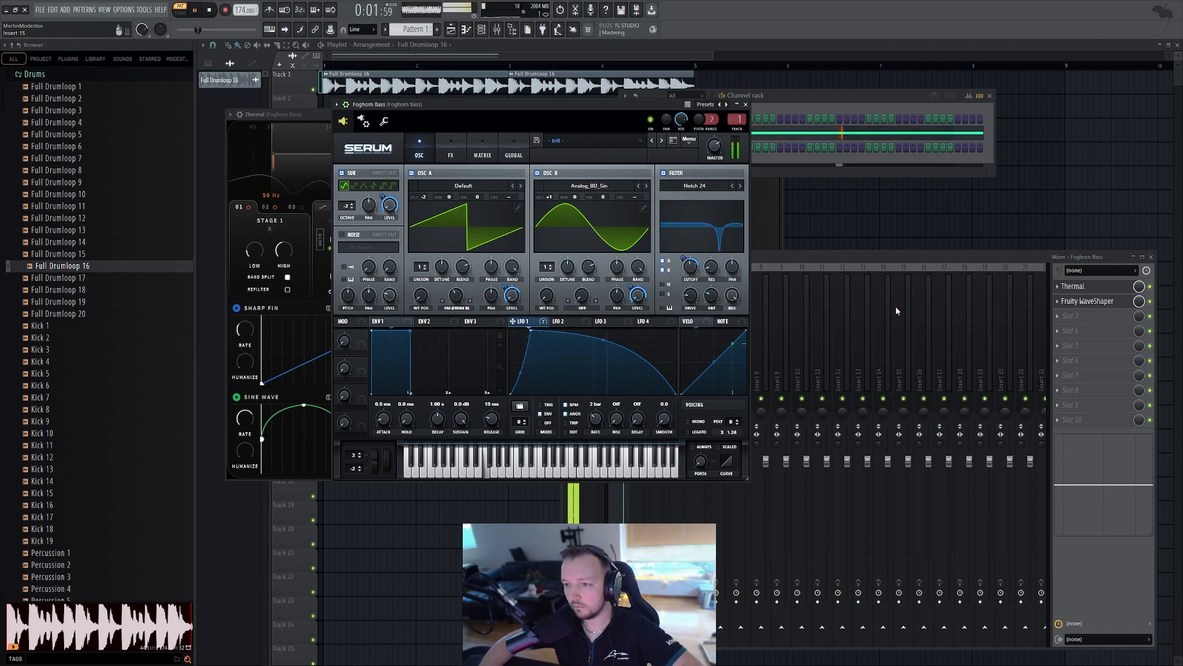
{"action": "key", "text": "space"}
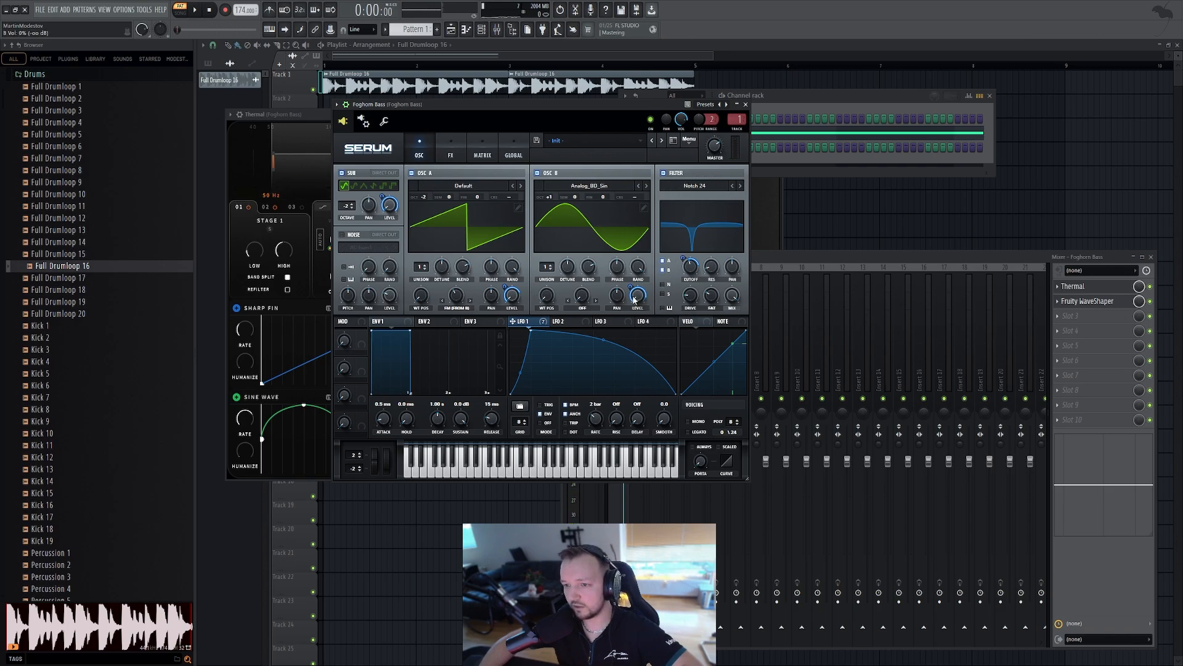
{"action": "key", "text": "space"}
{"action": "key", "text": "space"}
{"action": "mouse_move", "coordinate": [629, 299]}
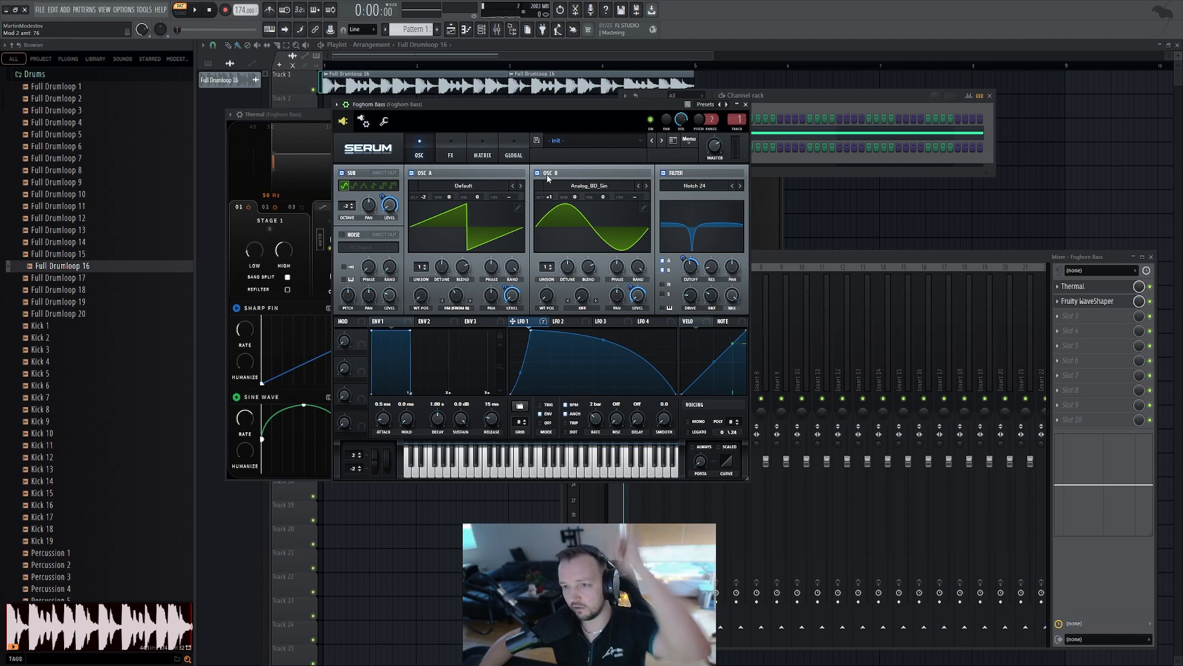
Add Fruity parametric EQ 2 to the bass mixer track and cut a dip in the upper mids
{"action": "left_click", "coordinate": [1082, 321]}
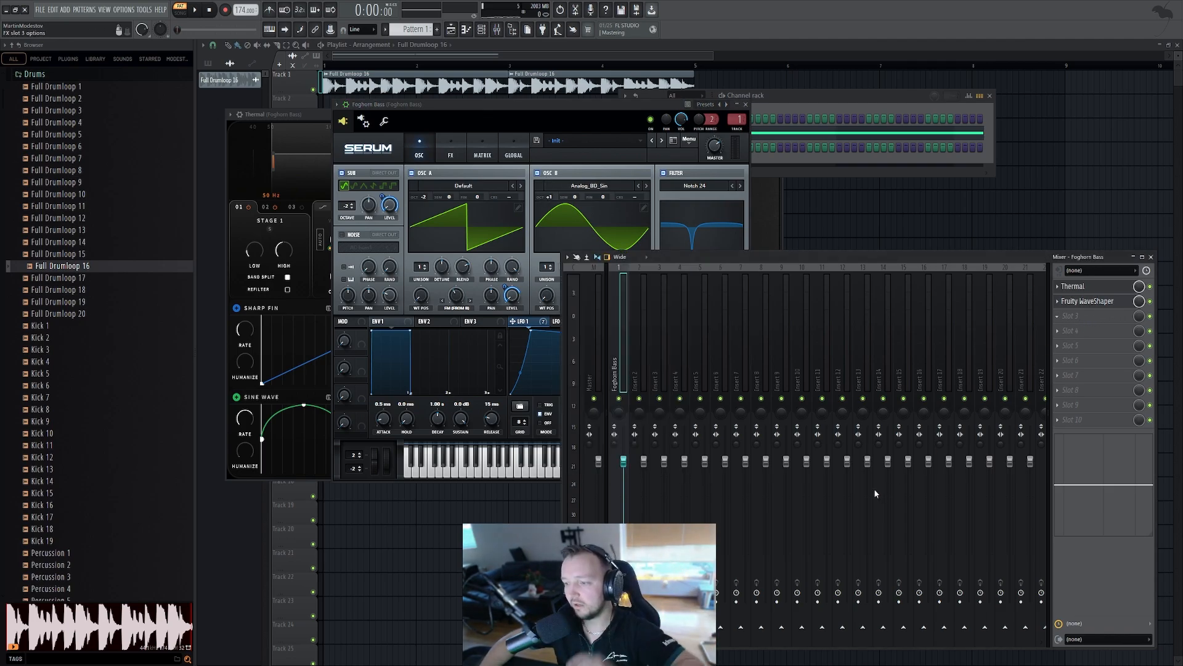
{"action": "left_click", "coordinate": [853, 493]}
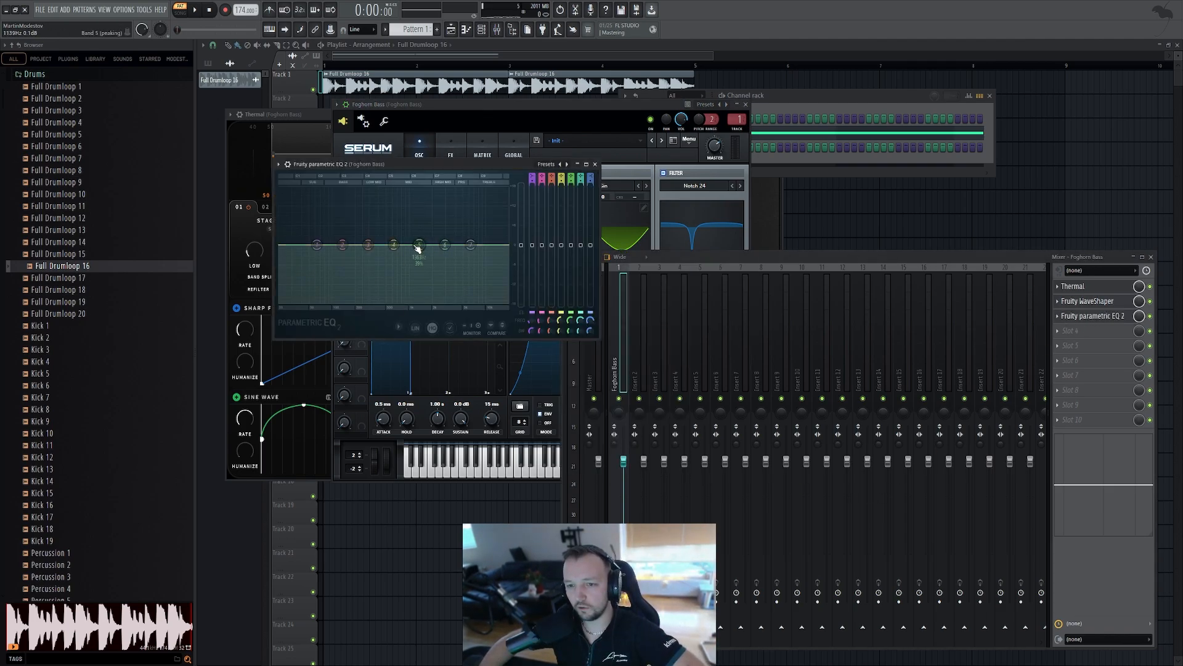
{"action": "left_click_drag", "start_coordinate": [418, 248], "coordinate": [451, 259]}
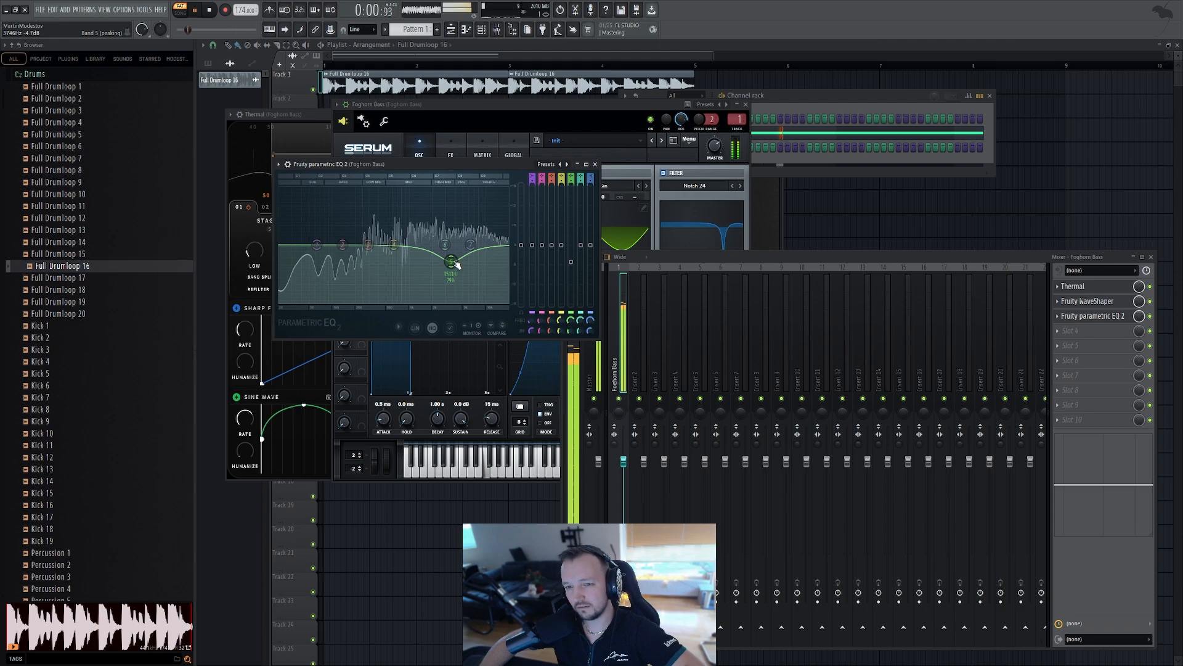
{"action": "left_click_drag", "start_coordinate": [452, 261], "coordinate": [476, 250]}
{"action": "key", "text": "space"}
{"action": "key", "text": "space"}
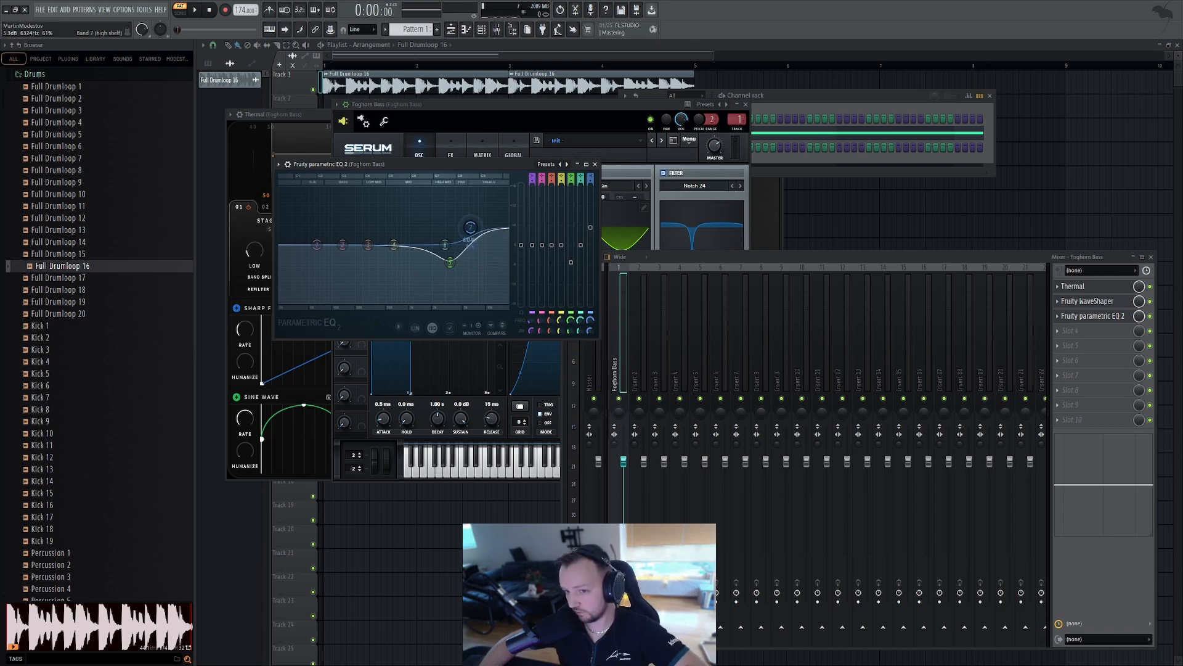
Roll off the low end with the EQ's first band and audition the bass
{"action": "key", "text": "space"}
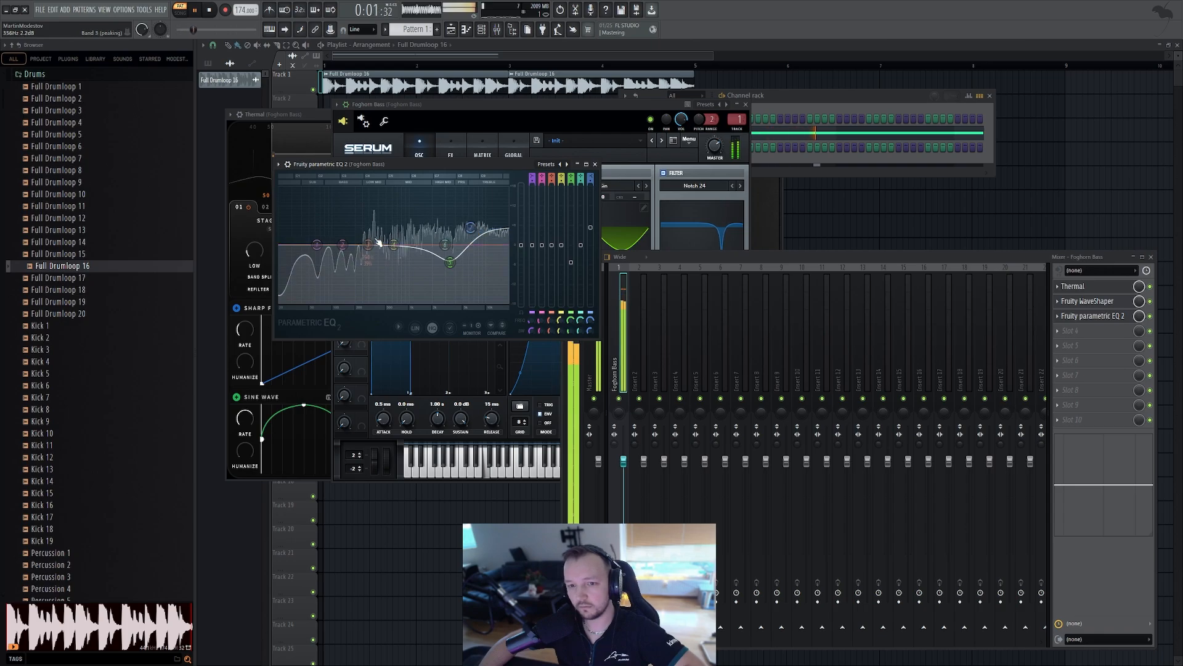
{"action": "left_click_drag", "start_coordinate": [316, 247], "coordinate": [349, 302]}
{"action": "key", "text": "space"}
{"action": "key", "text": "space"}
{"action": "key", "text": "space"}
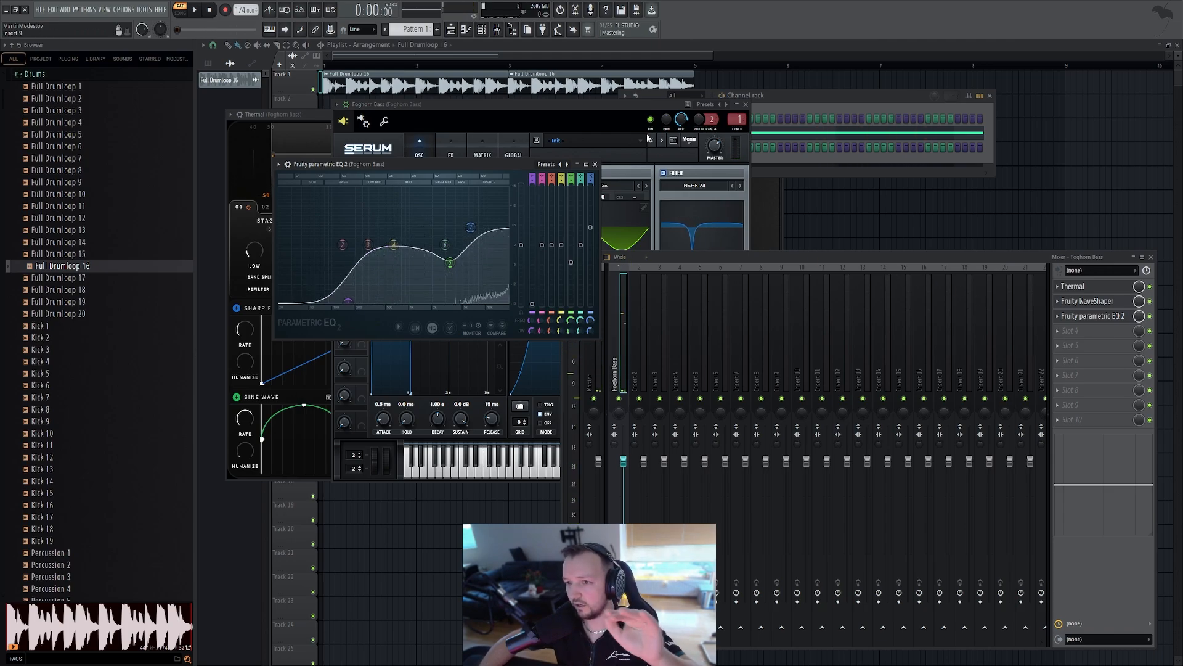
Tune Serum's Oscillator B to +4 semitones and 0 octaves, auditioning the bass
{"action": "left_click", "coordinate": [628, 111]}
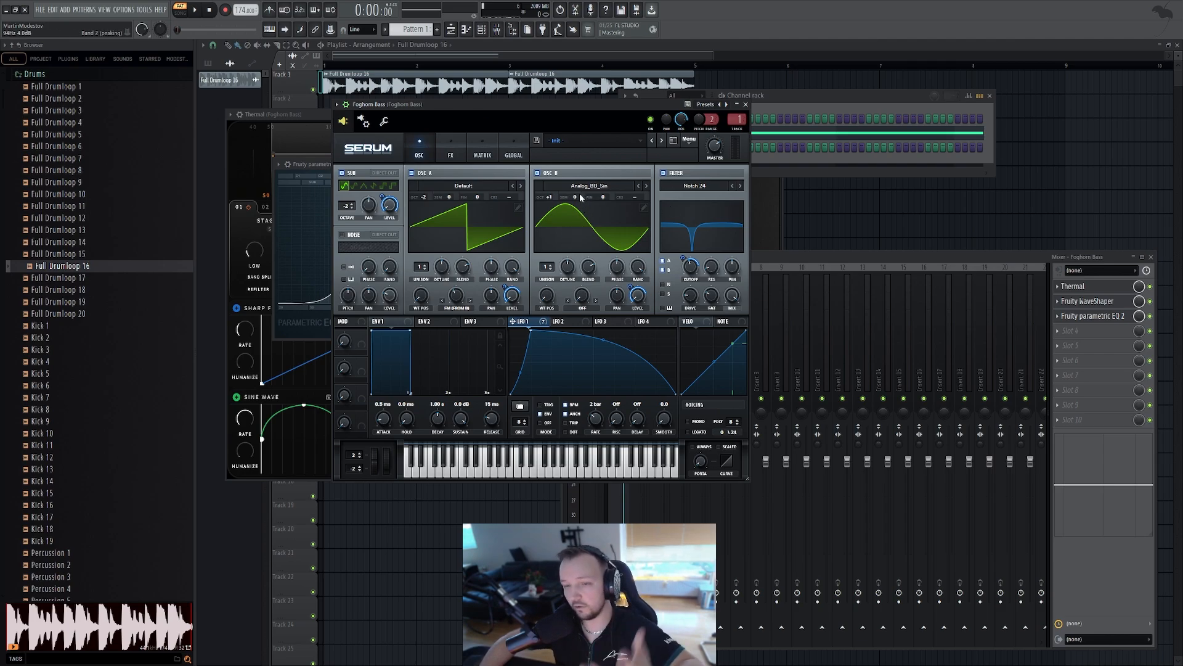
{"action": "left_click_drag", "start_coordinate": [577, 197], "coordinate": [582, 186]}
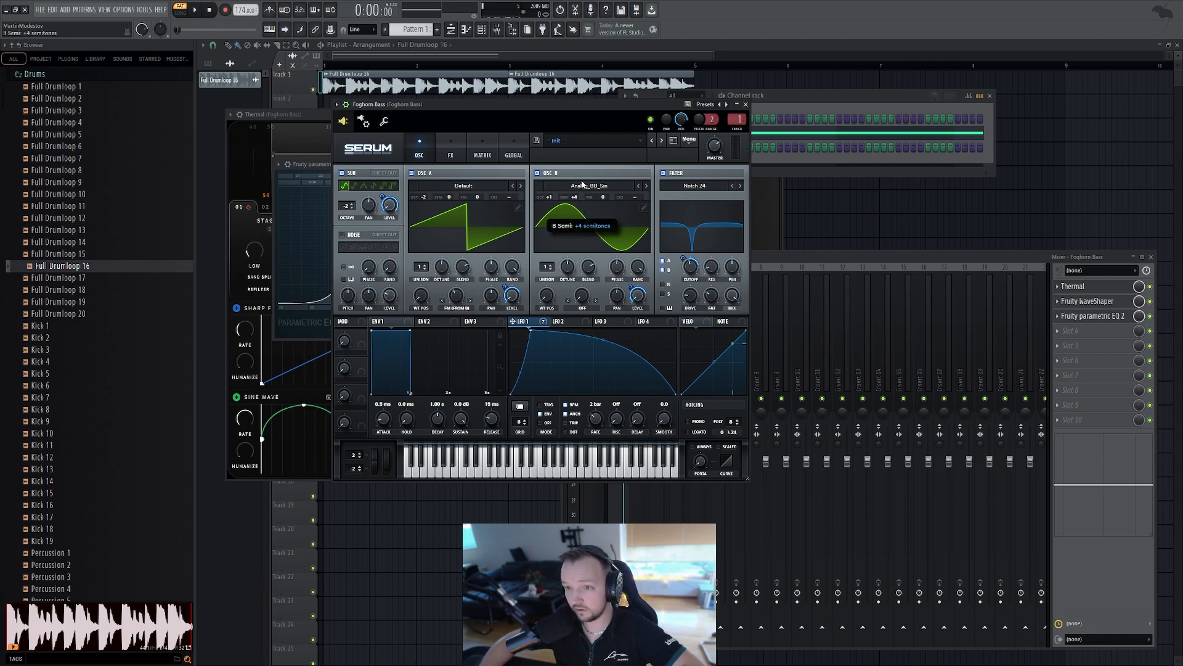
{"action": "key", "text": "space"}
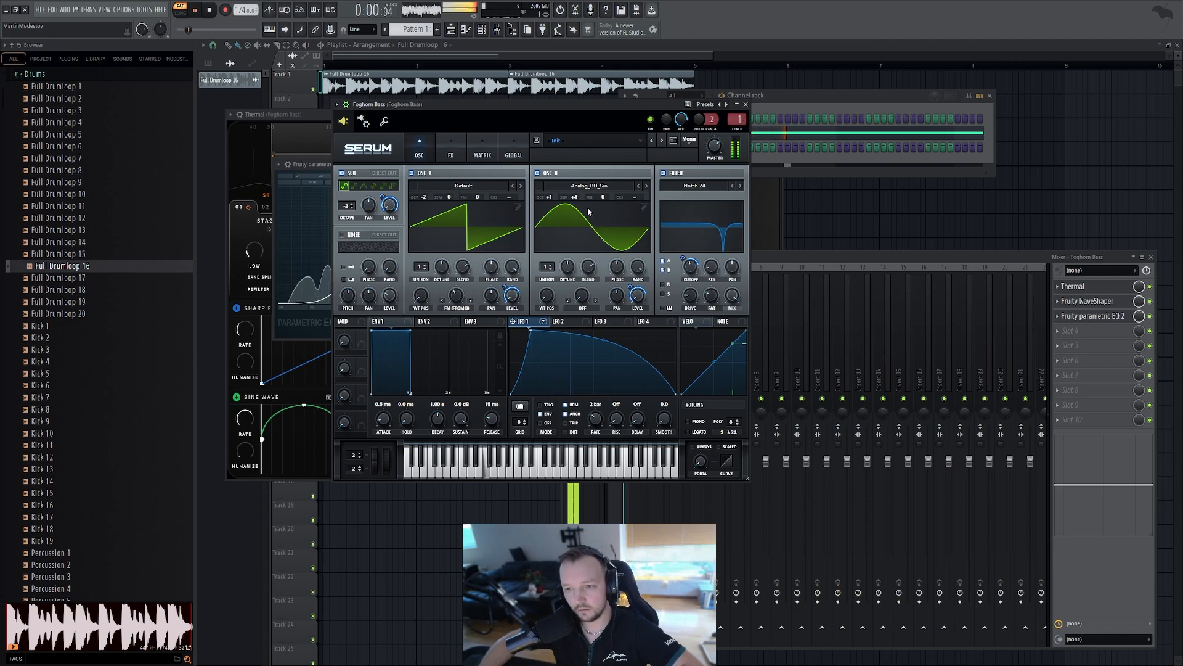
{"action": "key", "text": "space"}
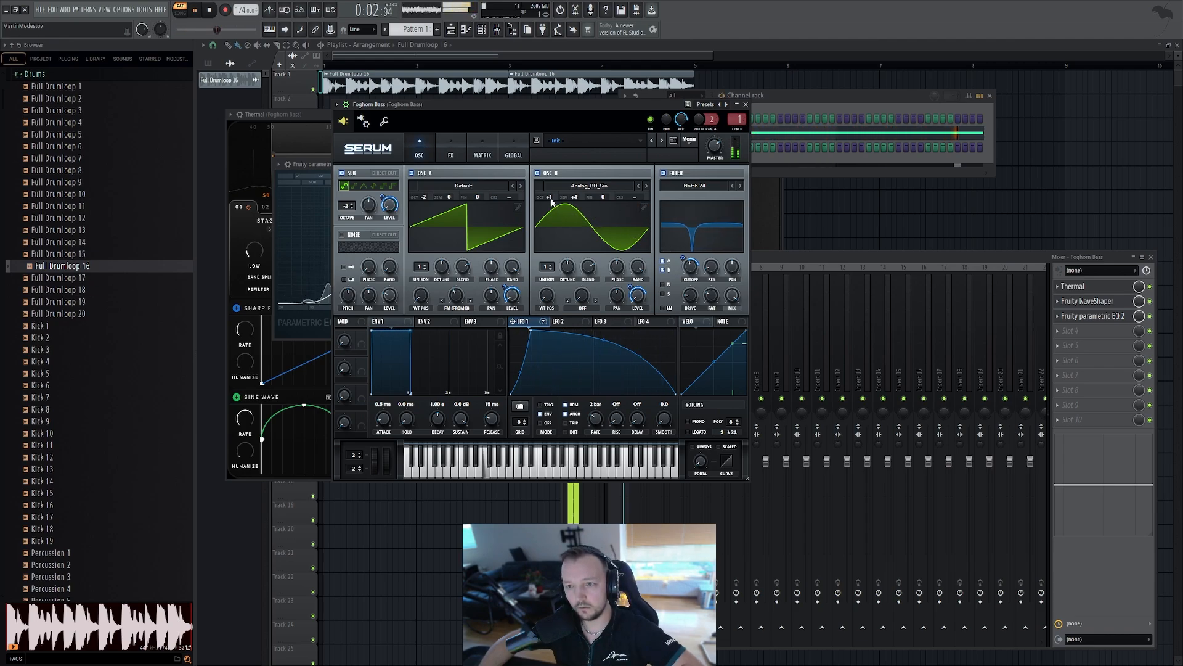
{"action": "left_click_drag", "start_coordinate": [549, 198], "coordinate": [546, 211]}
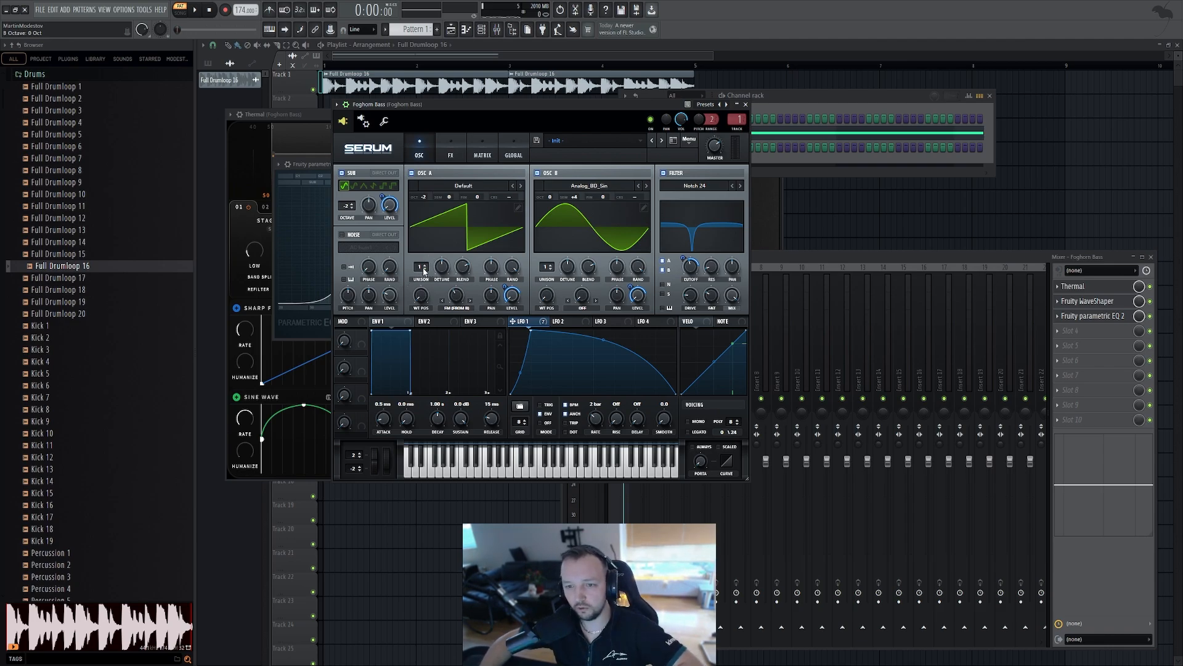
Add unison voices to both oscillators and set Oscillator A's unison detune to about 0.12
{"action": "left_click_drag", "start_coordinate": [417, 270], "coordinate": [422, 266]}
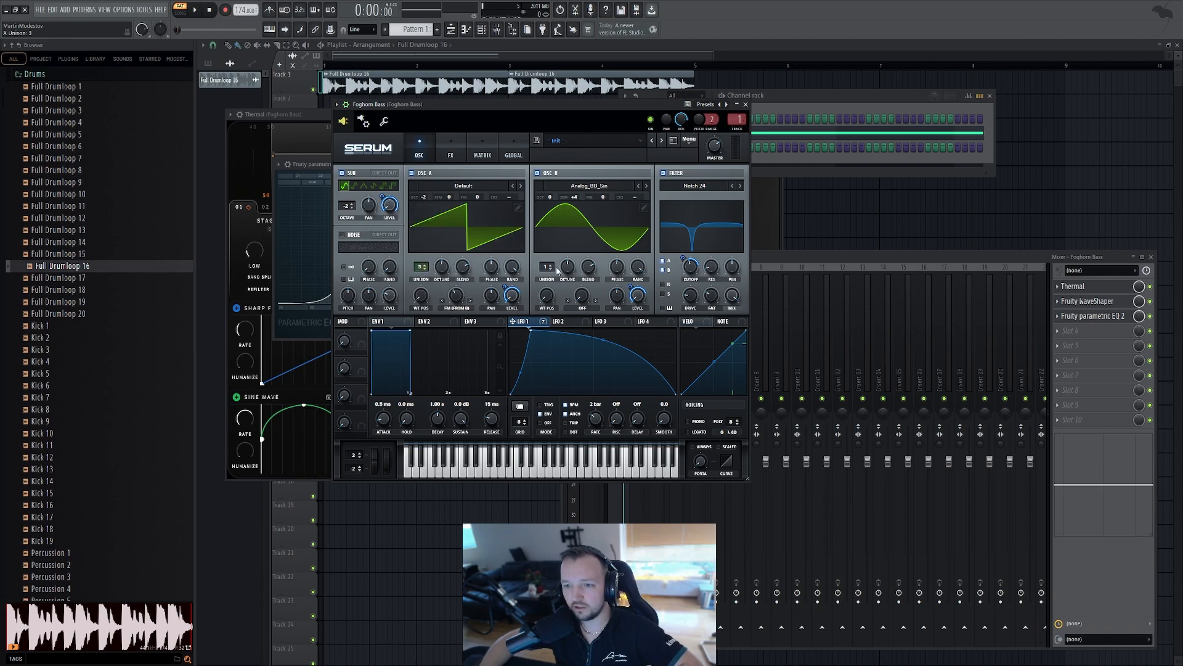
{"action": "left_click_drag", "start_coordinate": [547, 270], "coordinate": [546, 265]}
{"action": "left_click_drag", "start_coordinate": [442, 266], "coordinate": [440, 297]}
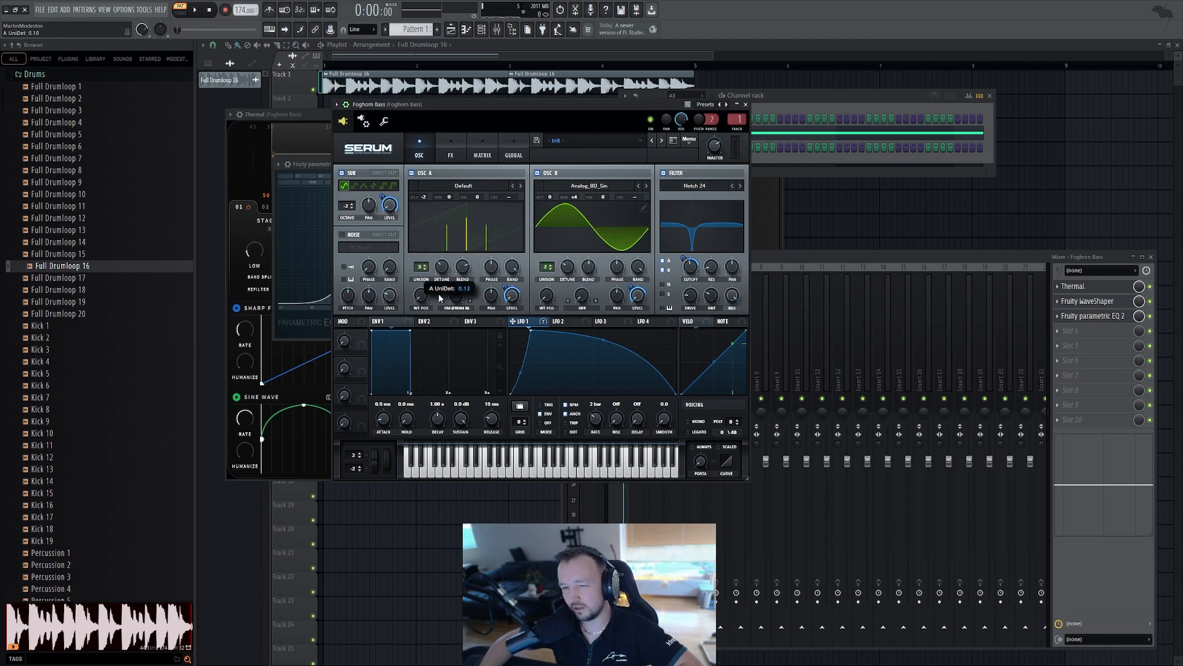
{"action": "key", "text": "space"}
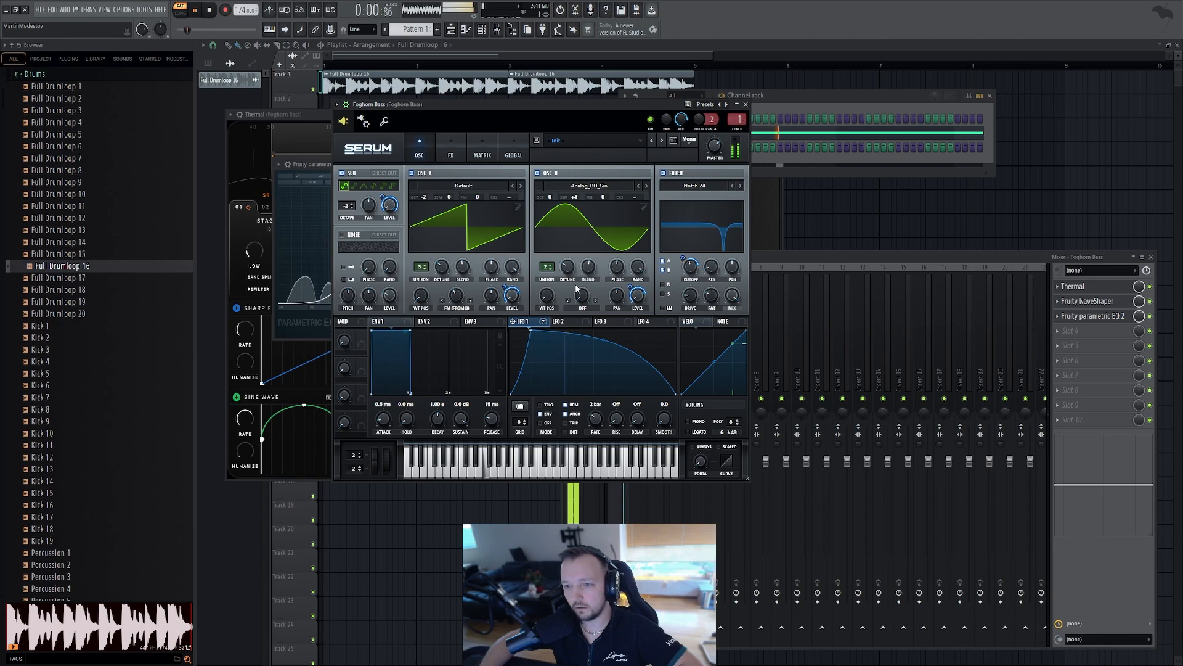
{"action": "key", "text": "space"}
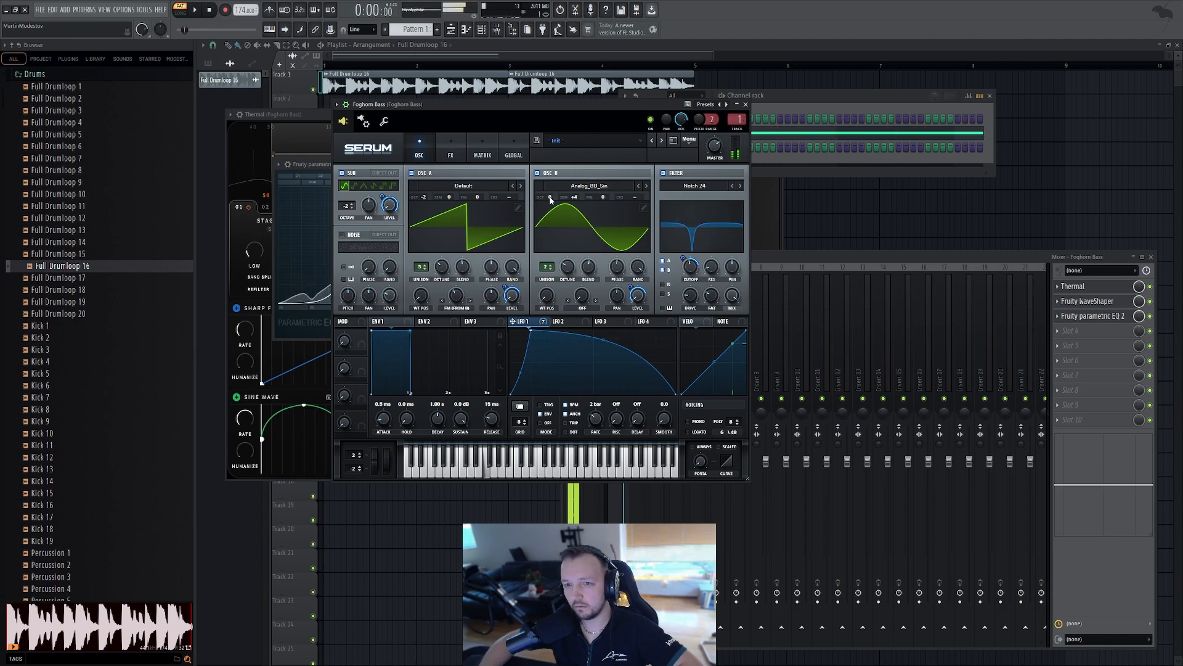
Raise Oscillator B's octave and audition the bass
{"action": "left_click_drag", "start_coordinate": [552, 196], "coordinate": [554, 183]}
{"action": "key", "text": "space"}
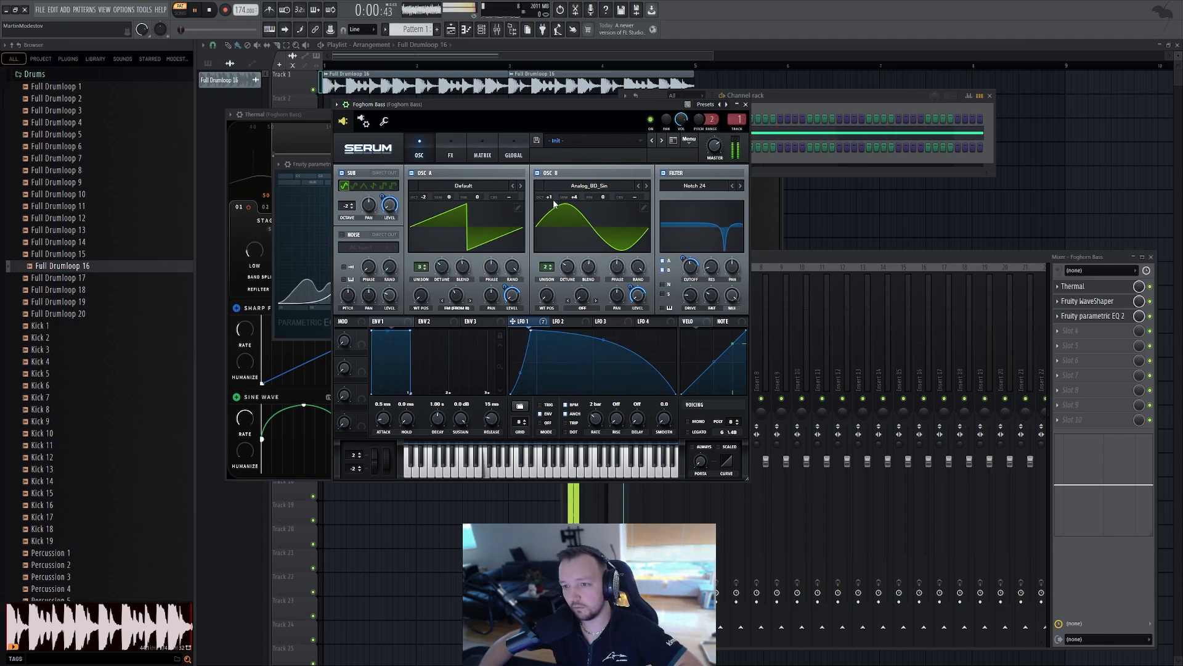
Try changing Oscillator B's unison detune and voice count while auditioning the bass
{"action": "left_click_drag", "start_coordinate": [588, 267], "coordinate": [589, 297]}
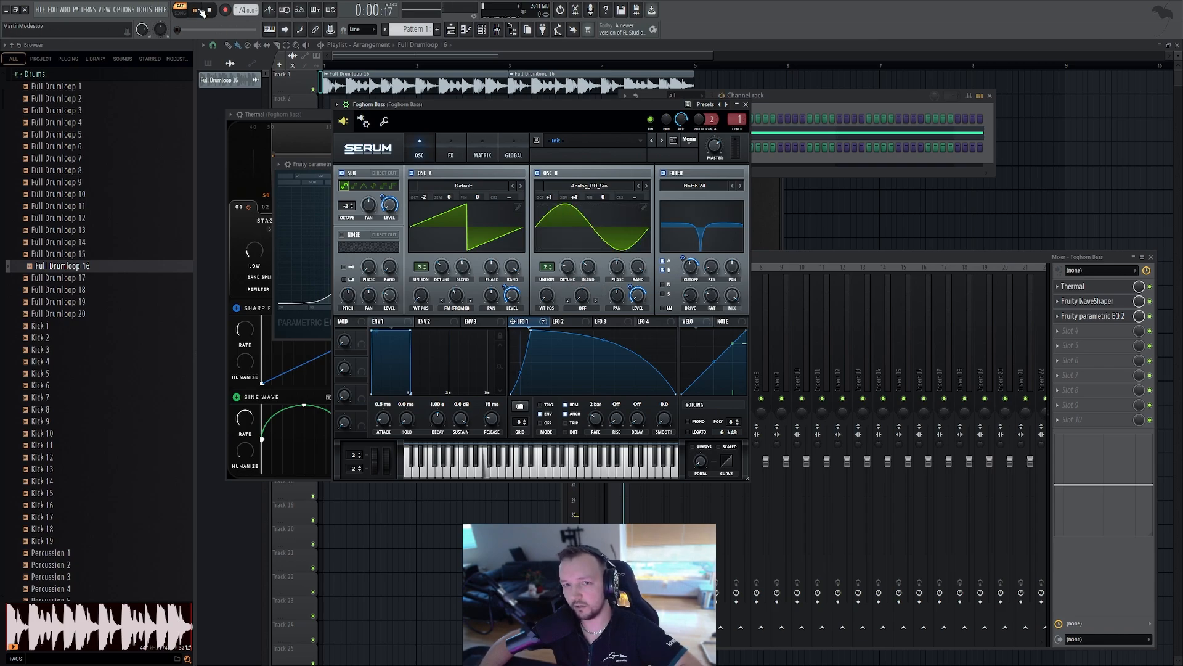
{"action": "left_click_drag", "start_coordinate": [552, 266], "coordinate": [552, 248]}
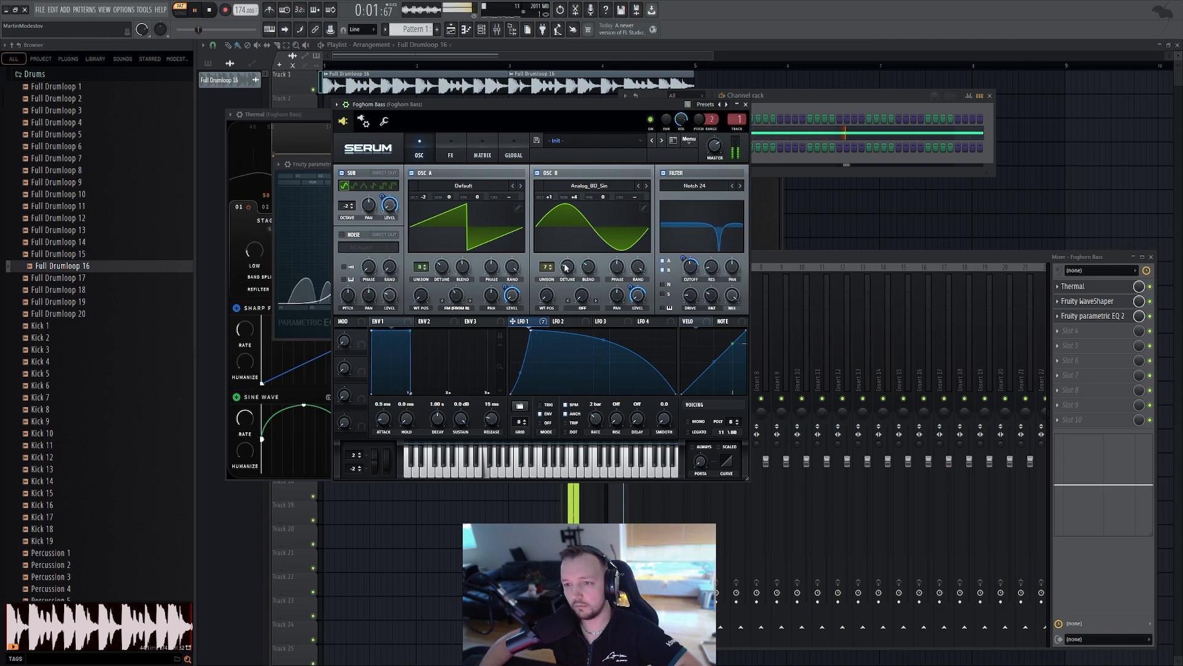
{"action": "left_click", "coordinate": [209, 9]}
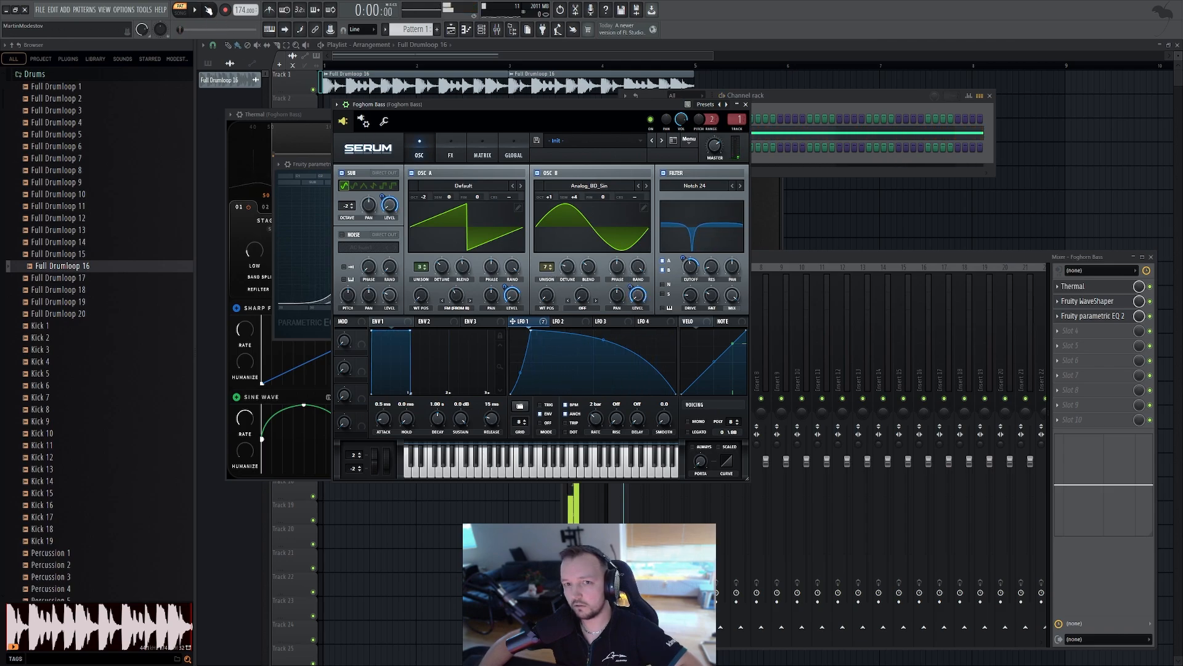
Reset both oscillators' unison voices to one and adjust Oscillator B's detune while the loop plays
{"action": "double_click", "coordinate": [425, 270]}
{"action": "key", "text": "space"}
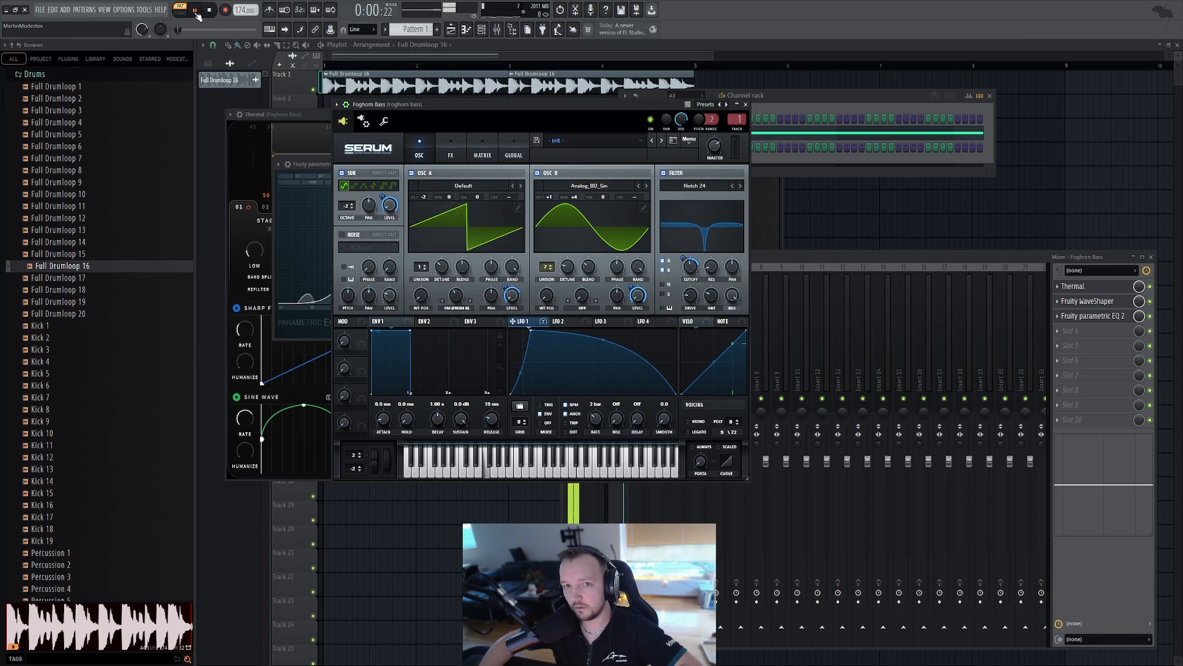
{"action": "double_click", "coordinate": [548, 269]}
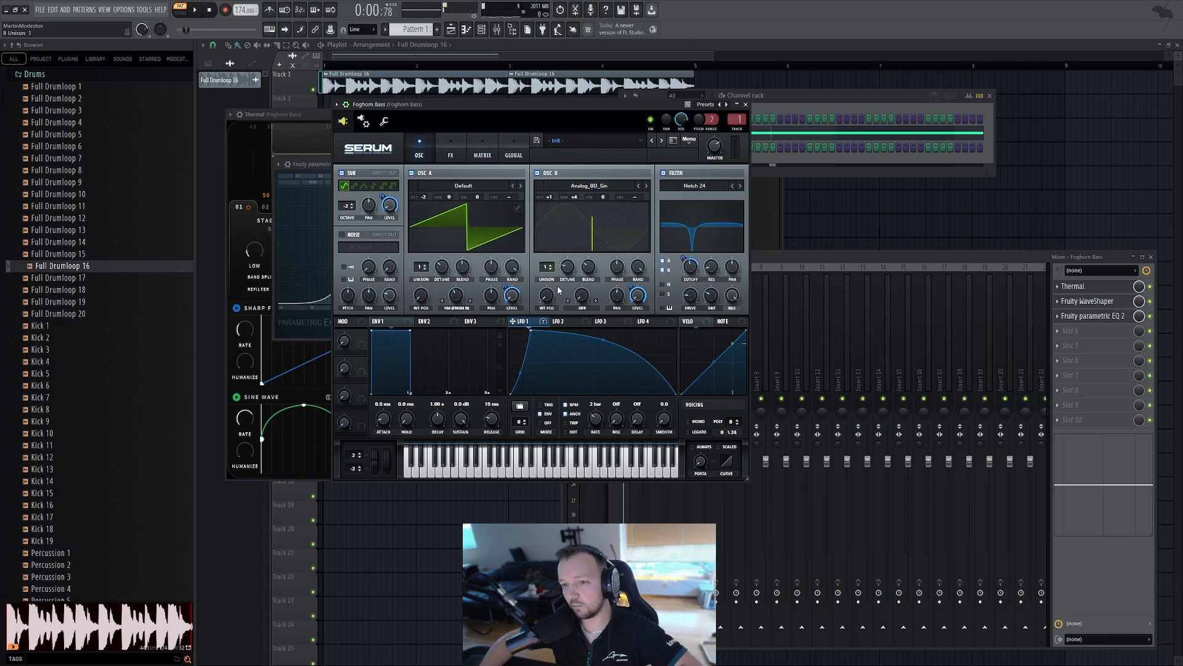
{"action": "left_click_drag", "start_coordinate": [566, 285], "coordinate": [567, 291]}
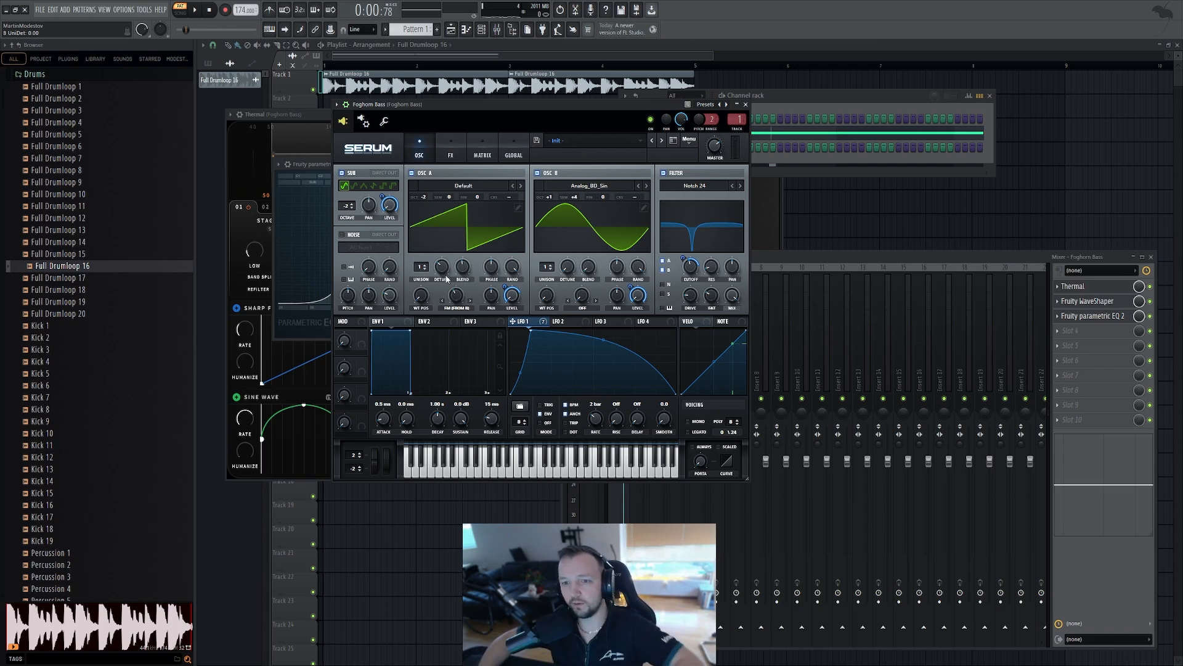
Raise Oscillator A's unison to 5 voices and audition the bass
{"action": "left_click_drag", "start_coordinate": [423, 269], "coordinate": [426, 238]}
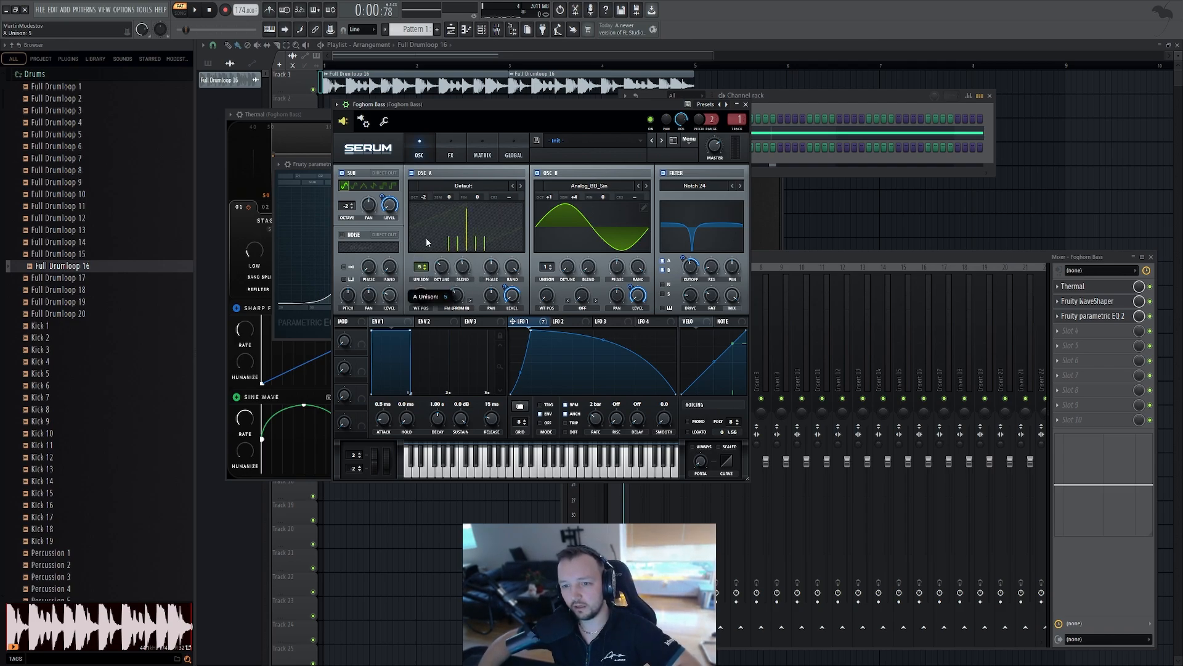
{"action": "left_click", "coordinate": [196, 10]}
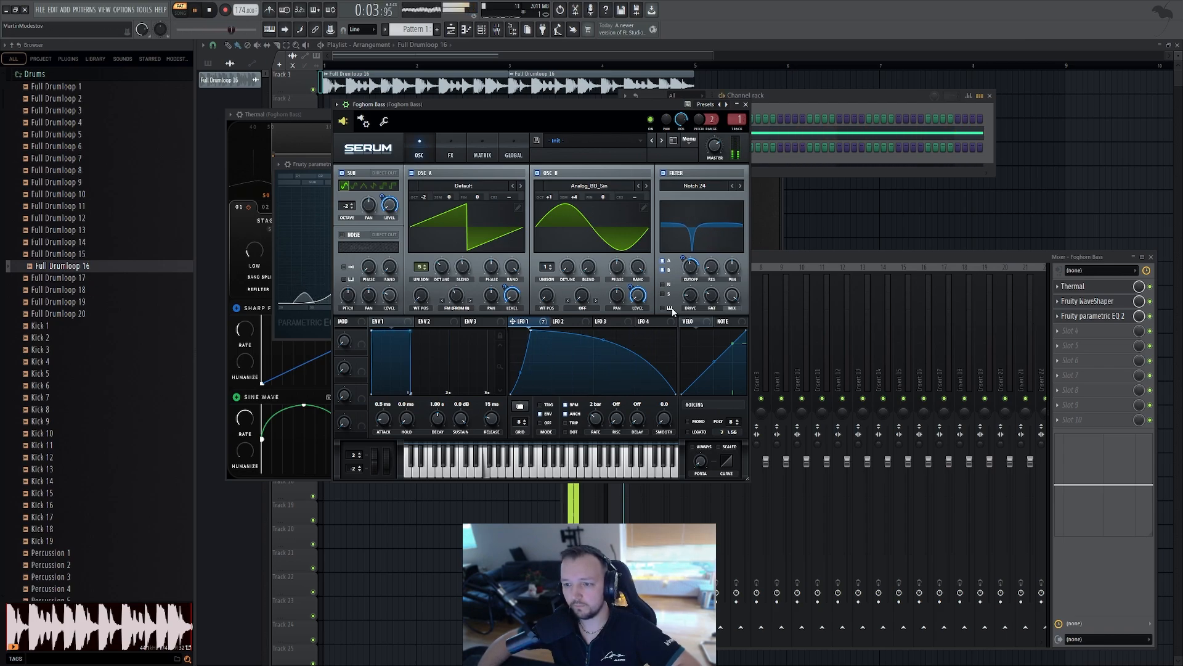
Adjust an Oscillator B knob and try raising its semitone pitch before returning it, auditioning the bass
{"action": "left_click_drag", "start_coordinate": [631, 286], "coordinate": [630, 293]}
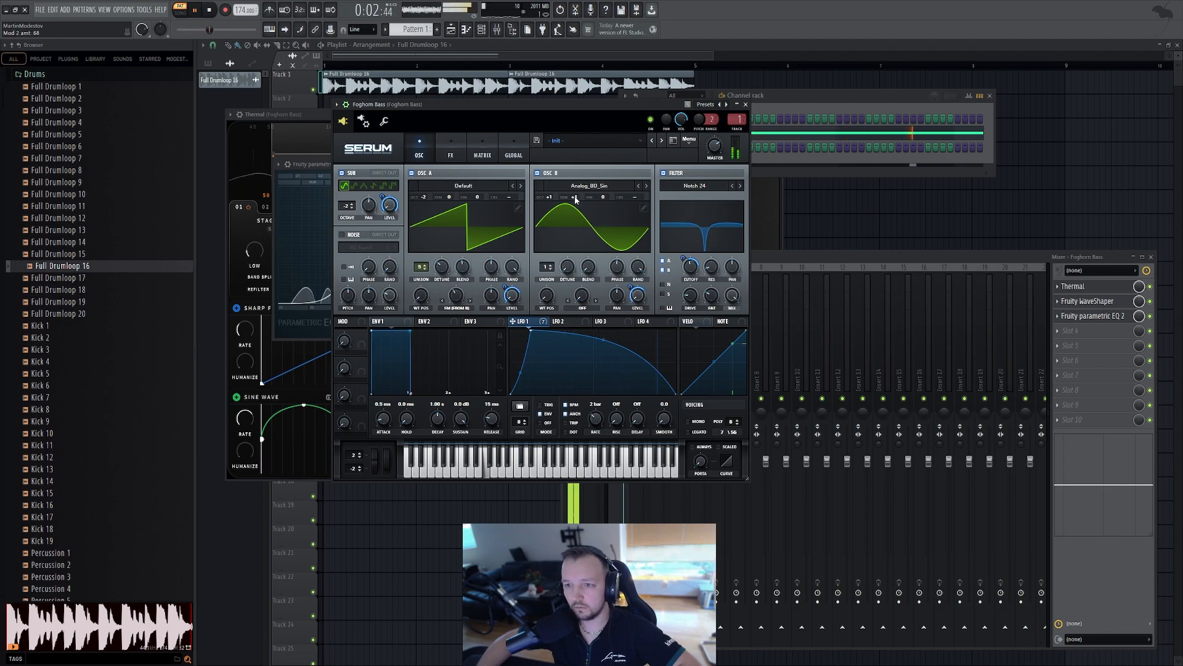
{"action": "left_click_drag", "start_coordinate": [575, 197], "coordinate": [578, 186]}
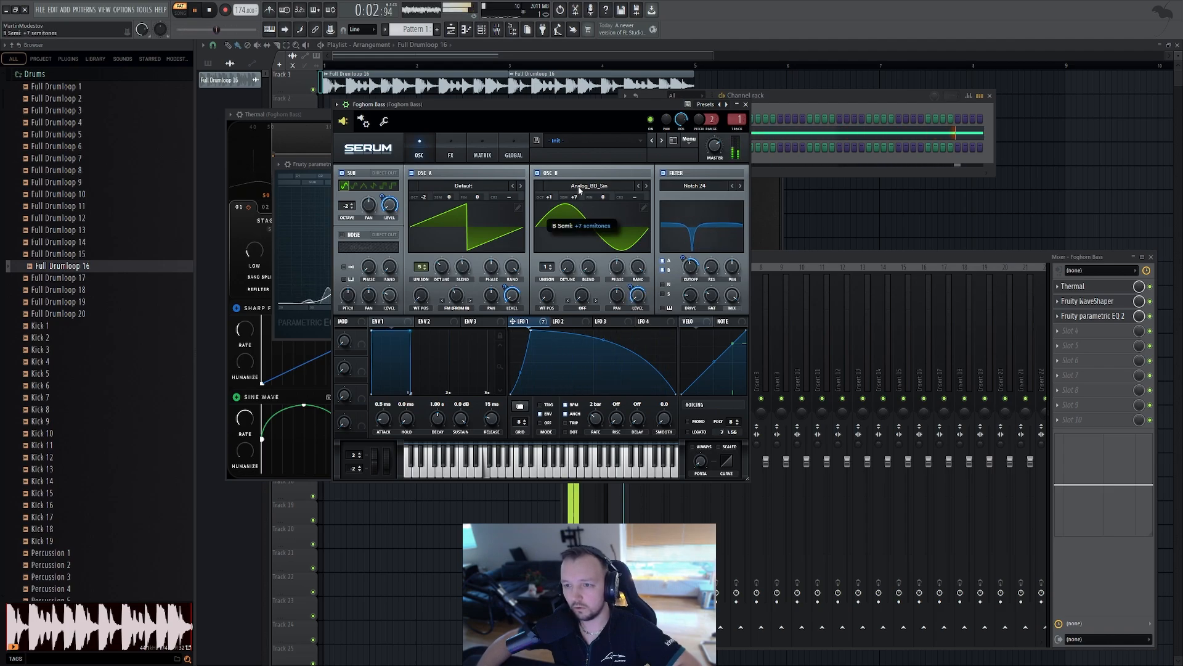
{"action": "left_click", "coordinate": [196, 10]}
{"action": "left_click_drag", "start_coordinate": [574, 197], "coordinate": [574, 208]}
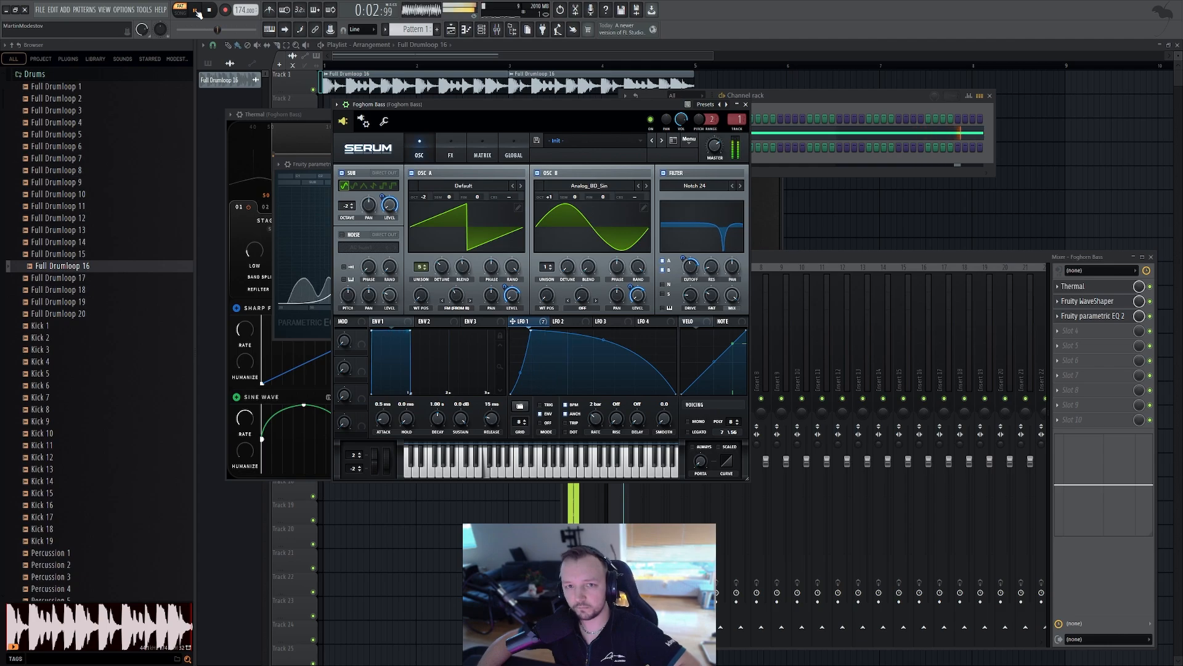
Add Vocodex to the Foghorn Bass mixer track, adjust one of its mix faders, and audition
{"action": "left_click", "coordinate": [1067, 342]}
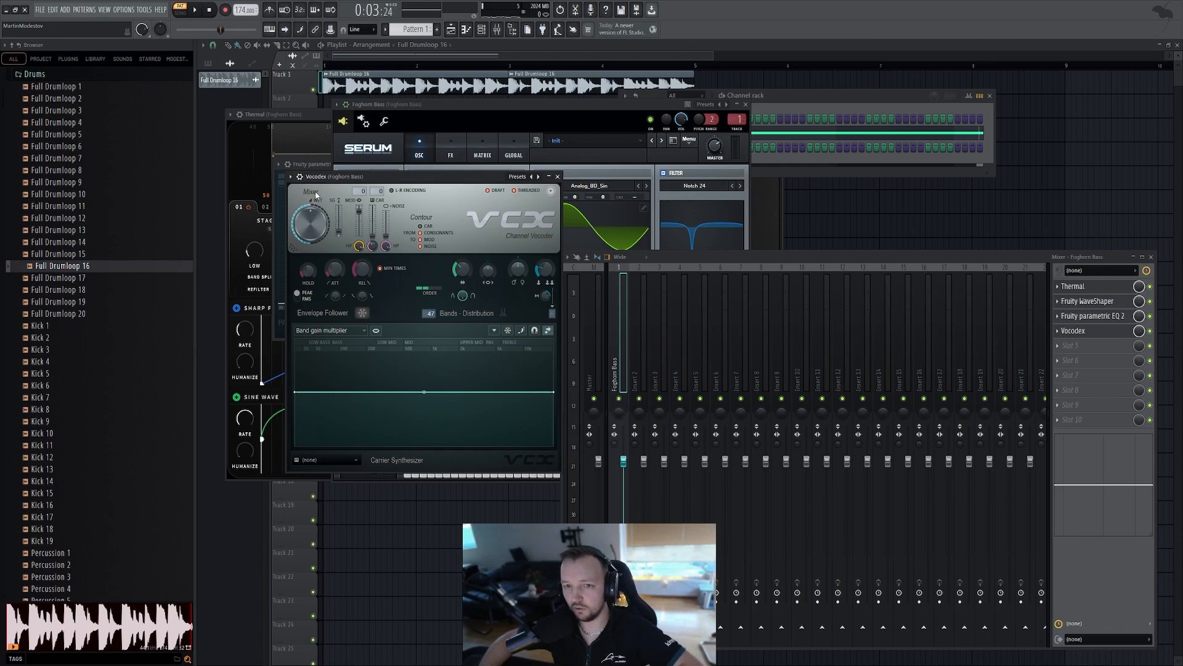
{"action": "left_click_drag", "start_coordinate": [320, 178], "coordinate": [406, 196]}
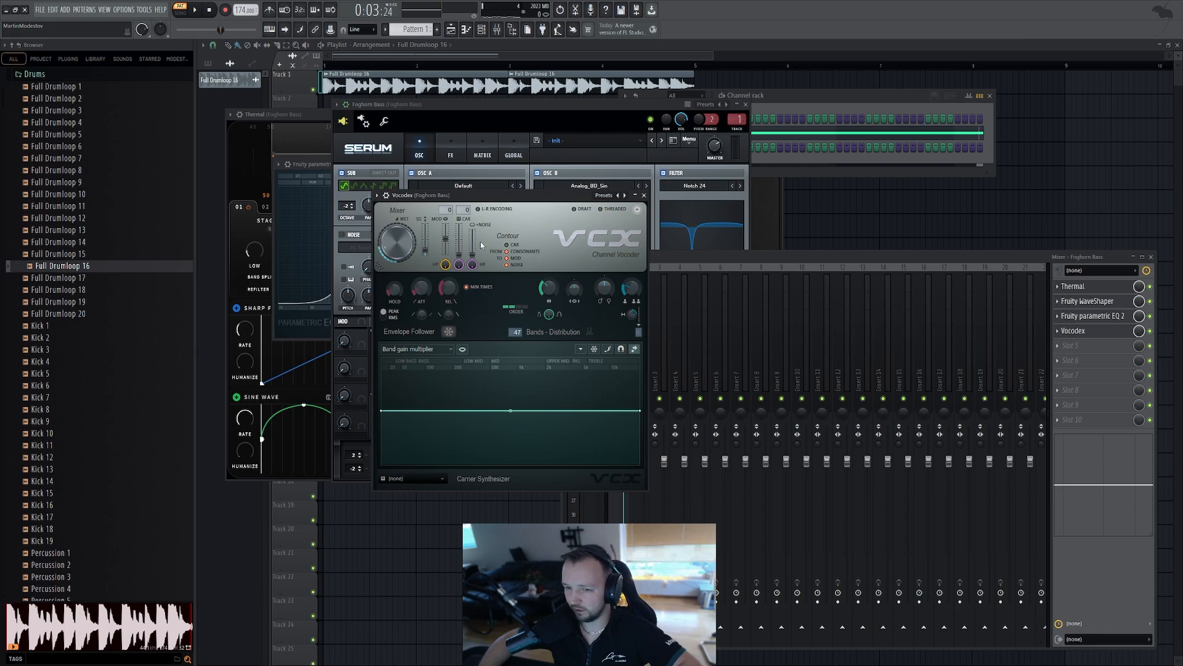
{"action": "mouse_move", "coordinate": [458, 254]}
{"action": "left_mouse_down"}
{"action": "mouse_move", "coordinate": [459, 224]}
{"action": "mouse_move", "coordinate": [445, 240]}
{"action": "left_mouse_up"}
{"action": "key", "text": "space"}
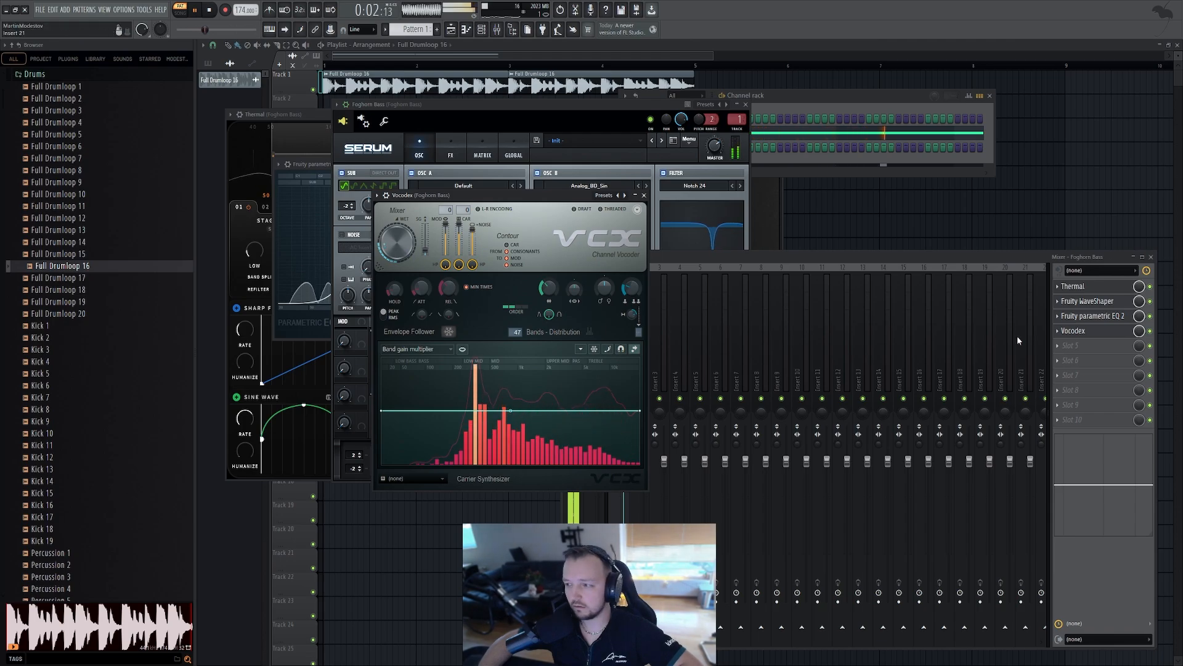
{"action": "key", "text": "space"}
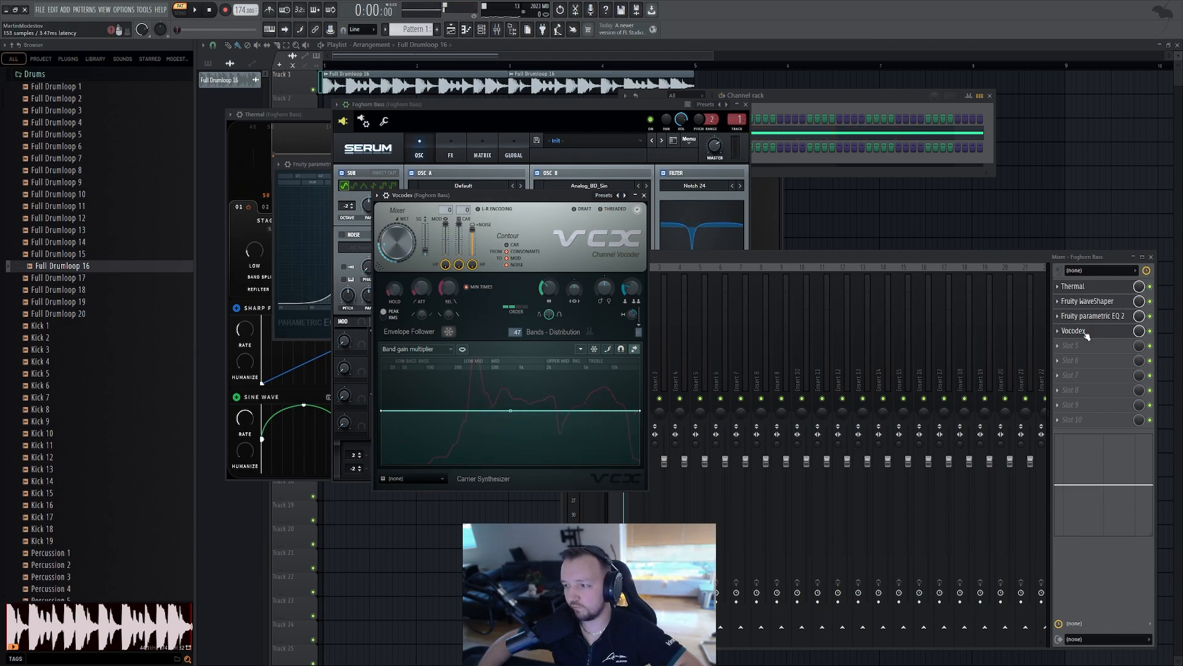
Move Vocodex to the top of the bass effect chain and audition the result
{"action": "left_click_drag", "start_coordinate": [1087, 334], "coordinate": [1086, 304]}
{"action": "key", "text": "space"}
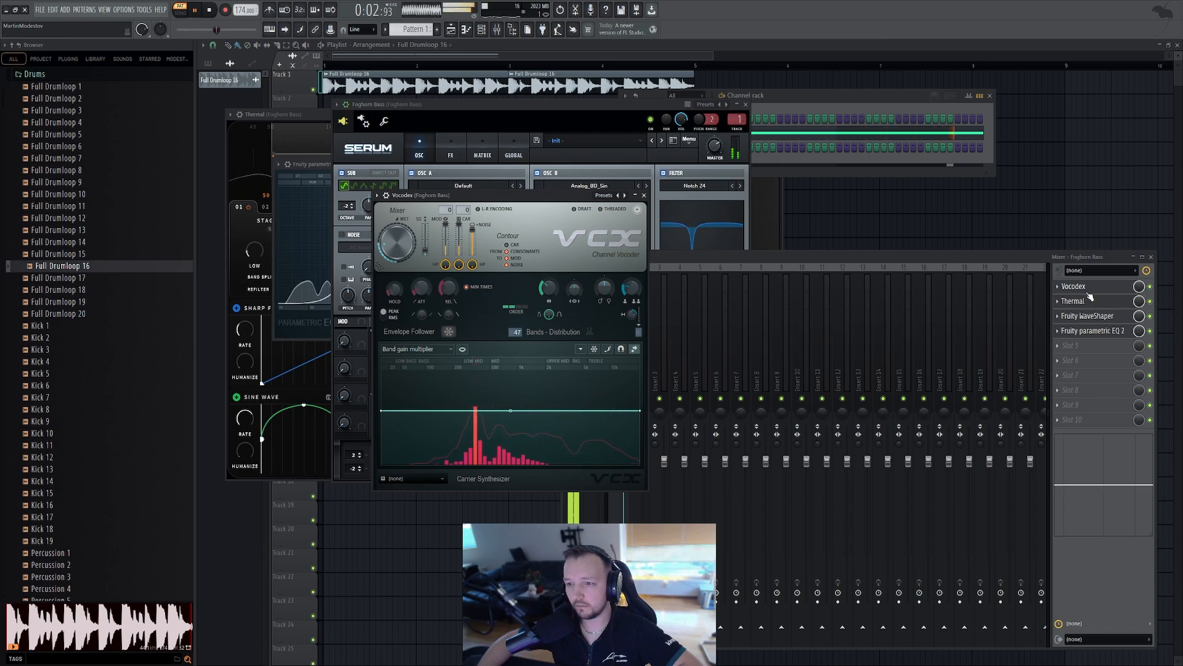
{"action": "key", "text": "space"}
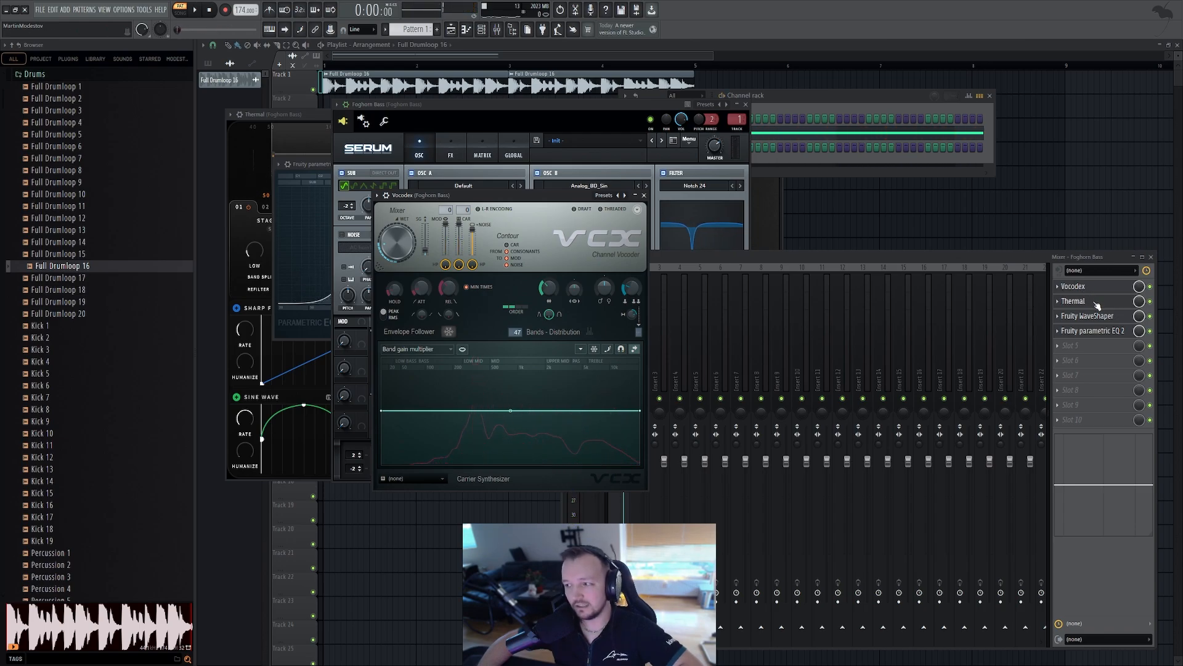
Insert soothe2 on the bass track and reshape its bands, lowering and moving the peak bands
{"action": "left_click", "coordinate": [1089, 353]}
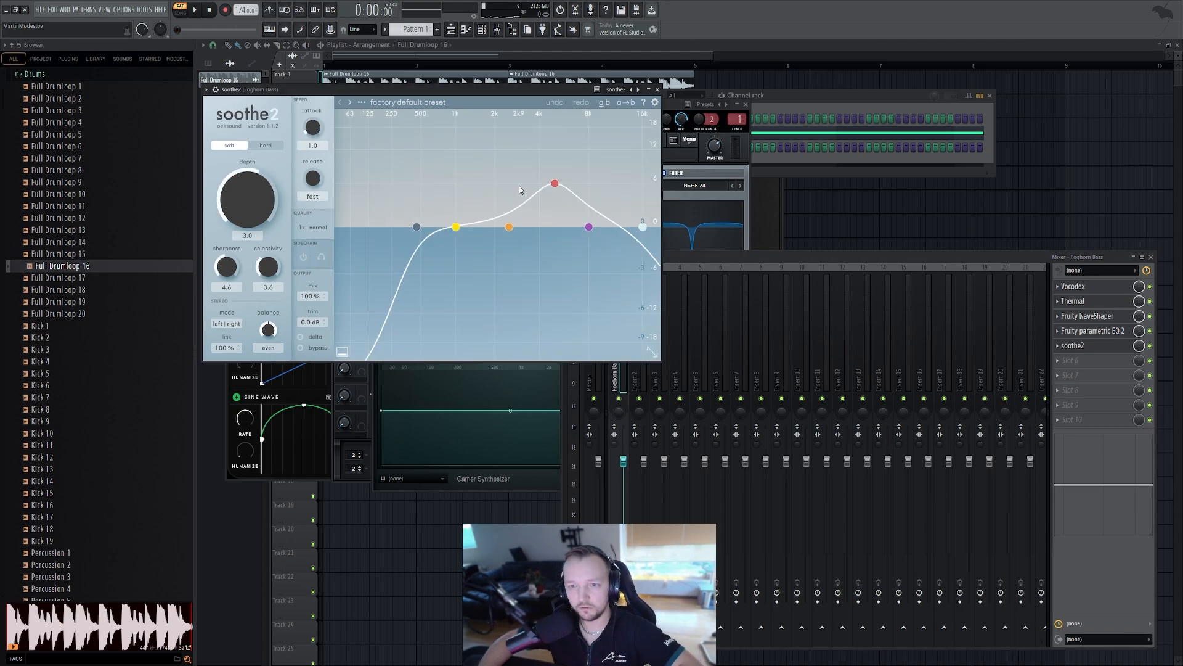
{"action": "left_click_drag", "start_coordinate": [554, 183], "coordinate": [427, 151]}
{"action": "scroll", "coordinate": [430, 150], "scroll_direction": "down", "scroll_amount": 5}
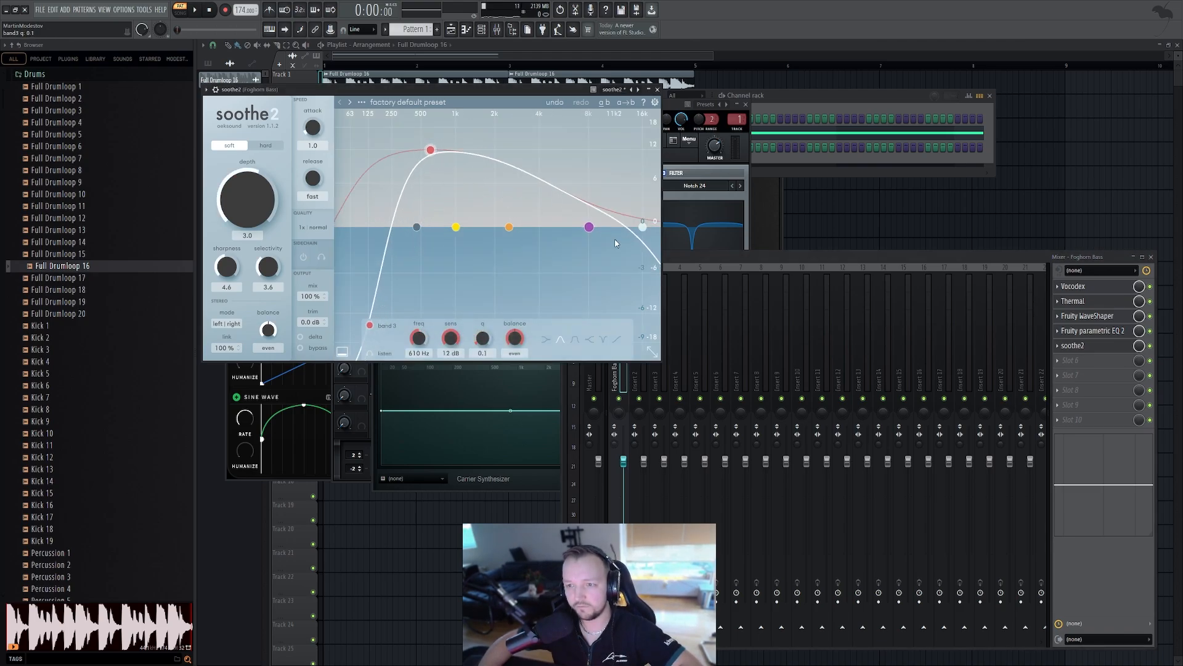
{"action": "left_click_drag", "start_coordinate": [643, 227], "coordinate": [469, 184]}
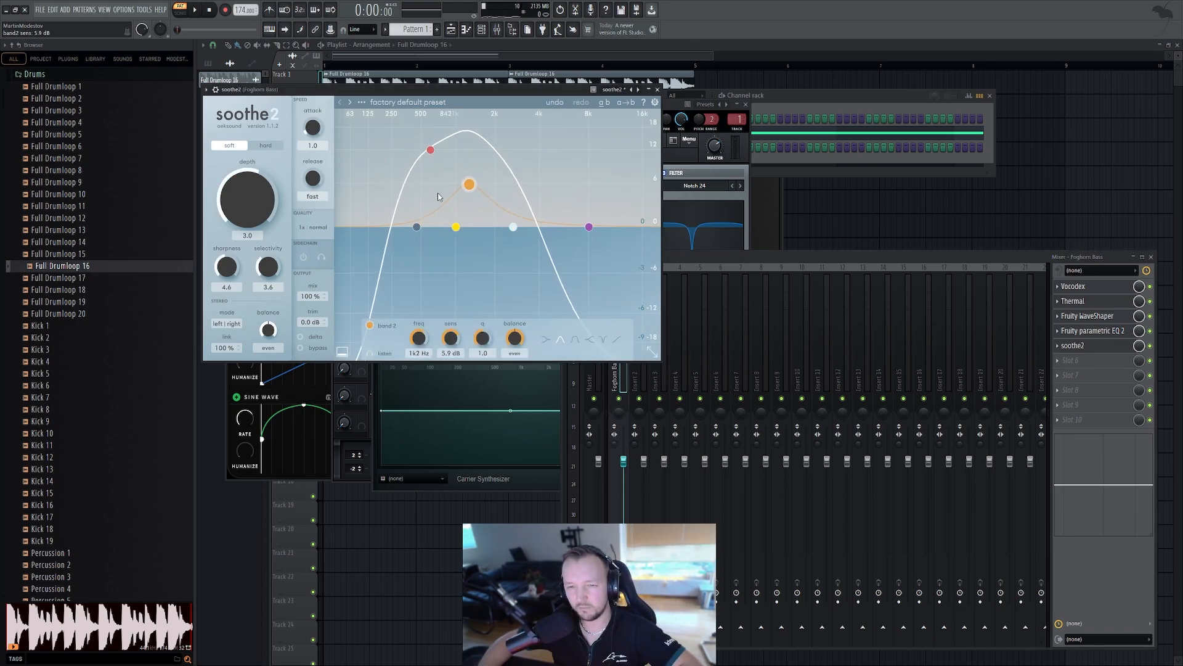
Set soothe2's quality to high, adjust its high-cut band, and audition the bass
{"action": "left_click", "coordinate": [311, 227]}
{"action": "left_click", "coordinate": [387, 238]}
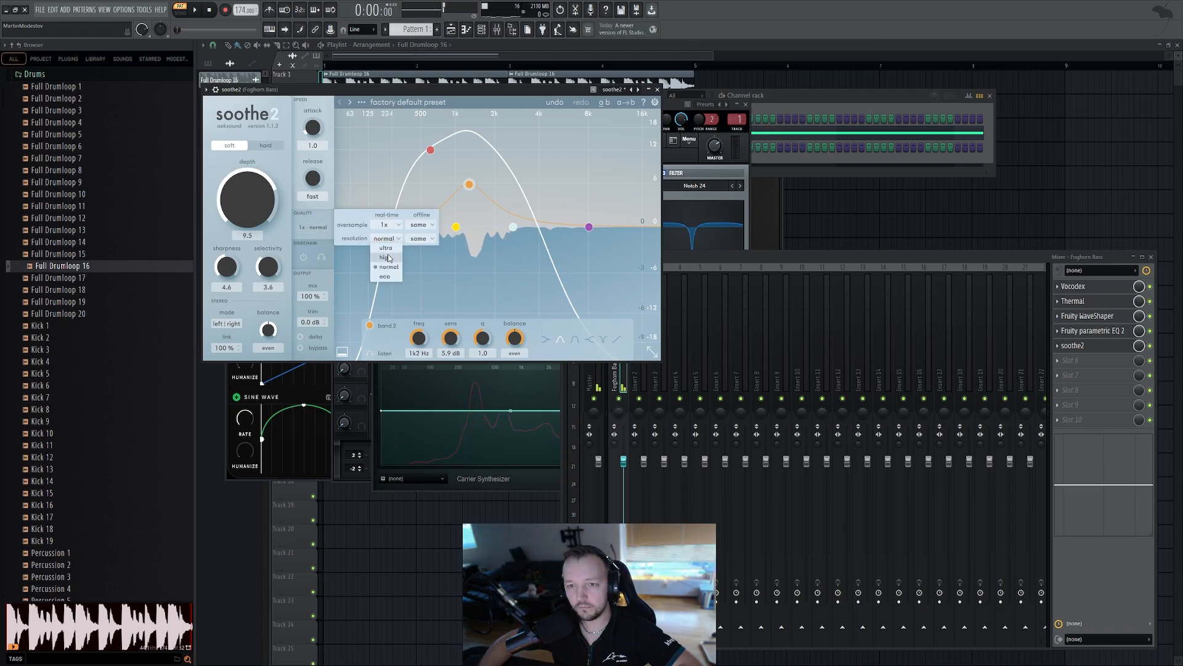
{"action": "left_click", "coordinate": [387, 267]}
{"action": "key", "text": "space"}
{"action": "left_click_drag", "start_coordinate": [635, 350], "coordinate": [585, 336]}
{"action": "double_click", "coordinate": [626, 353]}
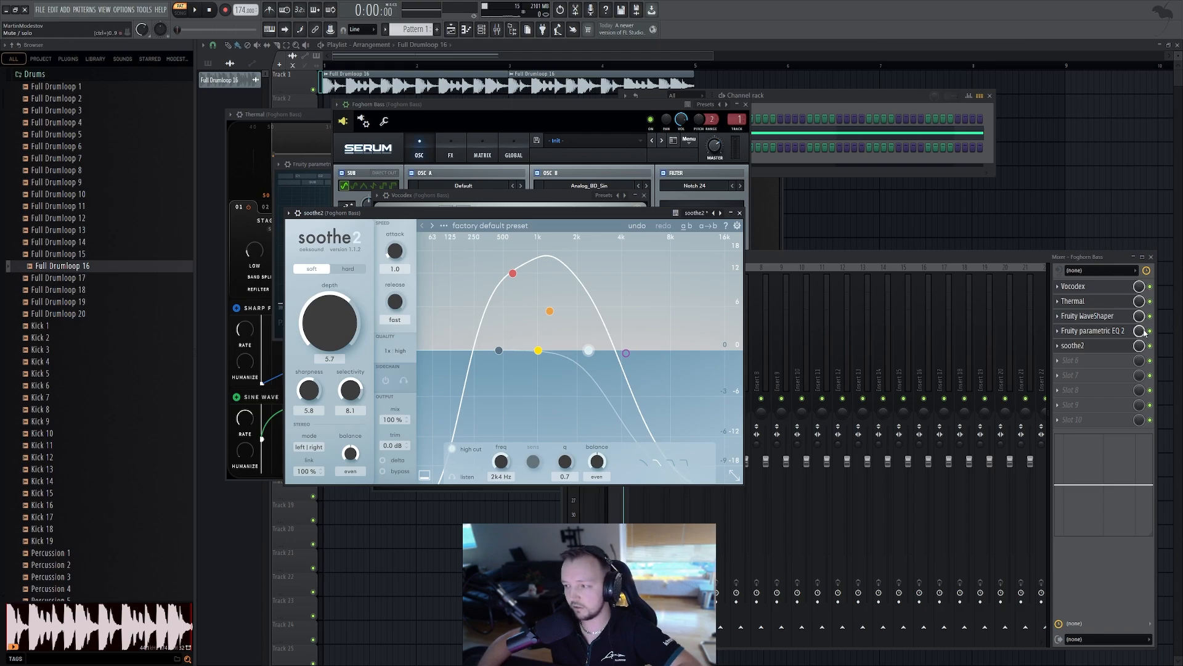
{"action": "key", "text": "space"}
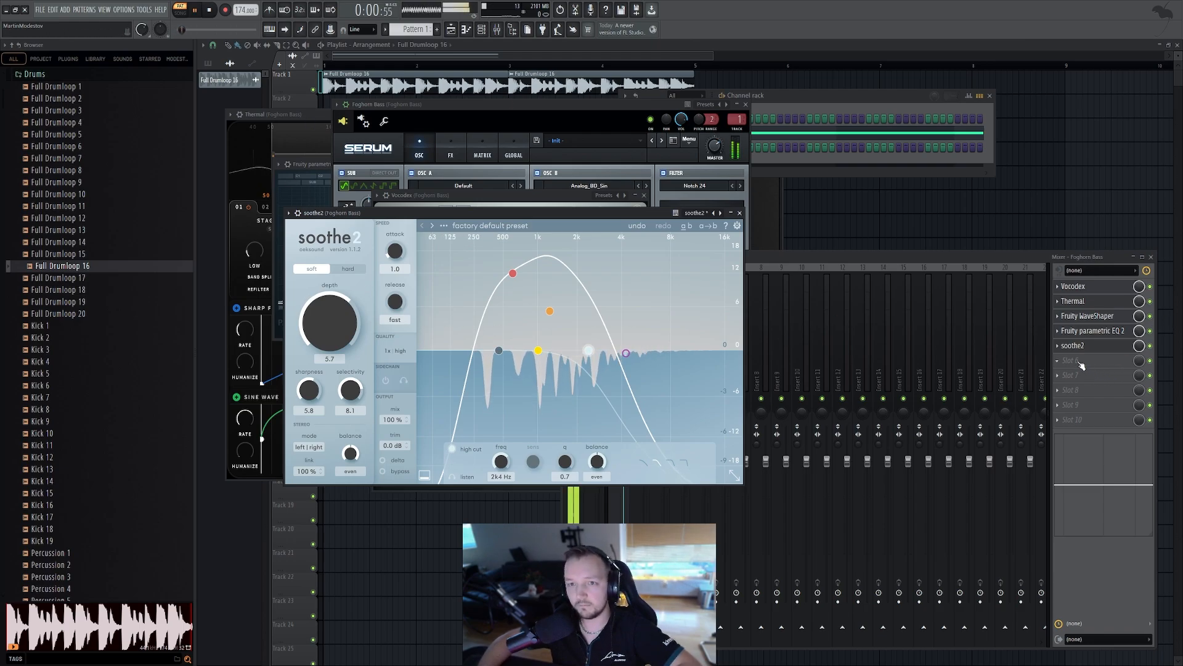
{"action": "key", "text": "space"}
Add a second Fruity Parametric EQ 2 after soothe2 and adjust its high and low bands while auditioning
{"action": "left_click", "coordinate": [1086, 365]}
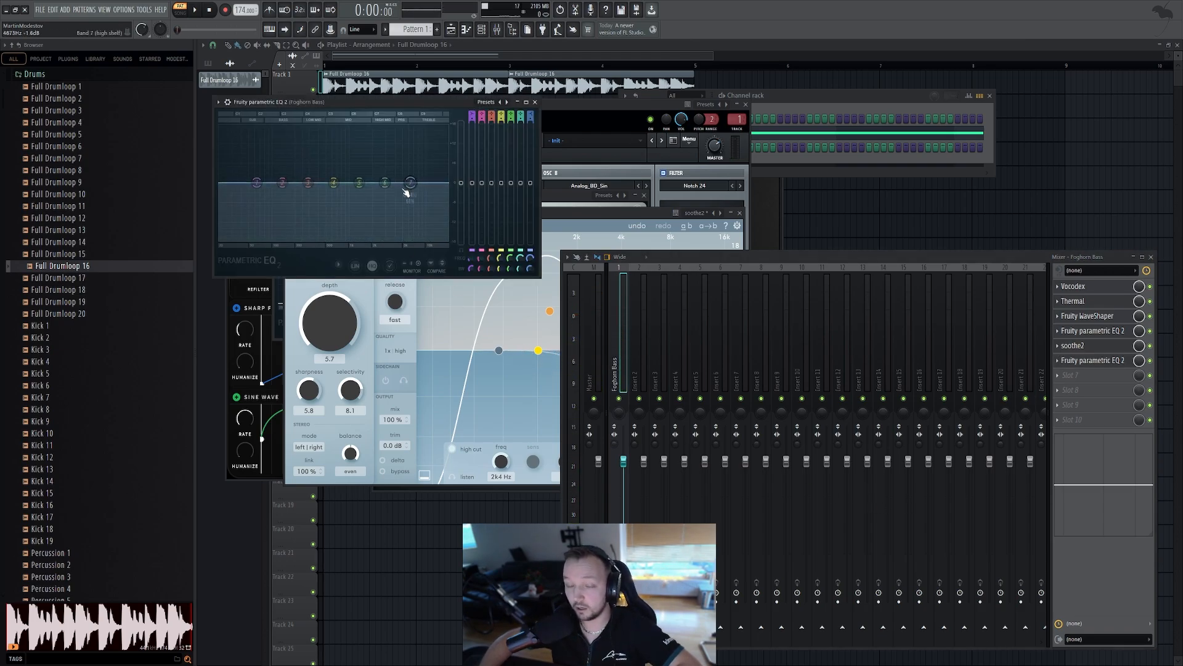
{"action": "mouse_move", "coordinate": [409, 184]}
{"action": "left_mouse_down"}
{"action": "mouse_move", "coordinate": [400, 155]}
{"action": "mouse_move", "coordinate": [409, 171]}
{"action": "mouse_move", "coordinate": [422, 165]}
{"action": "mouse_move", "coordinate": [405, 168]}
{"action": "left_mouse_up"}
{"action": "key", "text": "space"}
{"action": "left_click_drag", "start_coordinate": [308, 182], "coordinate": [314, 199]}
{"action": "scroll", "coordinate": [312, 204], "scroll_direction": "up", "scroll_amount": 3}
{"action": "key", "text": "space"}
Compare the bass through the Foghorn Bass and Master mixer tracks while playing the loop
{"action": "left_click", "coordinate": [585, 191]}
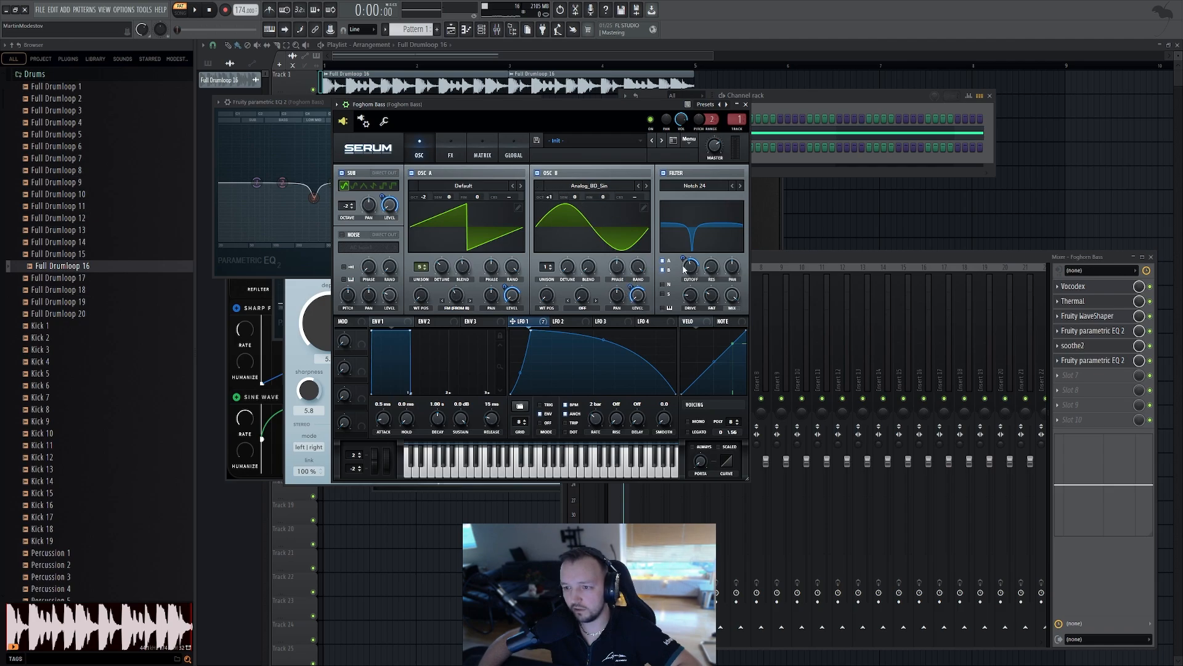
{"action": "key", "text": "space"}
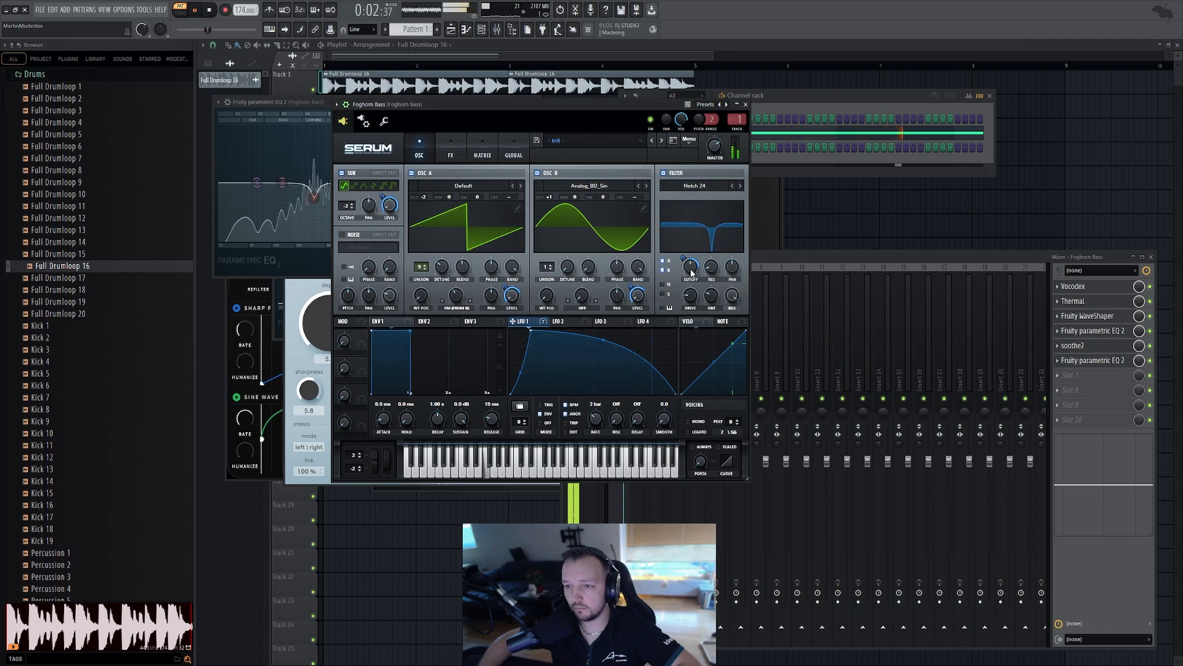
{"action": "key", "text": "space"}
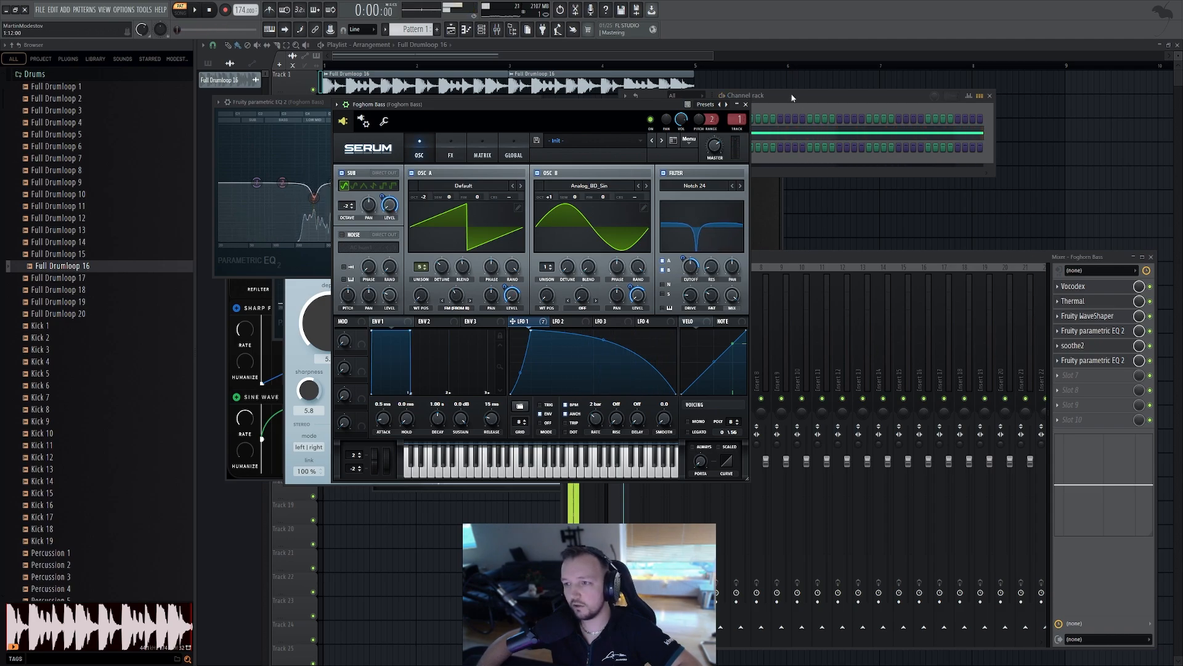
{"action": "left_click", "coordinate": [792, 96]}
{"action": "left_click", "coordinate": [793, 261]}
{"action": "left_click", "coordinate": [593, 352]}
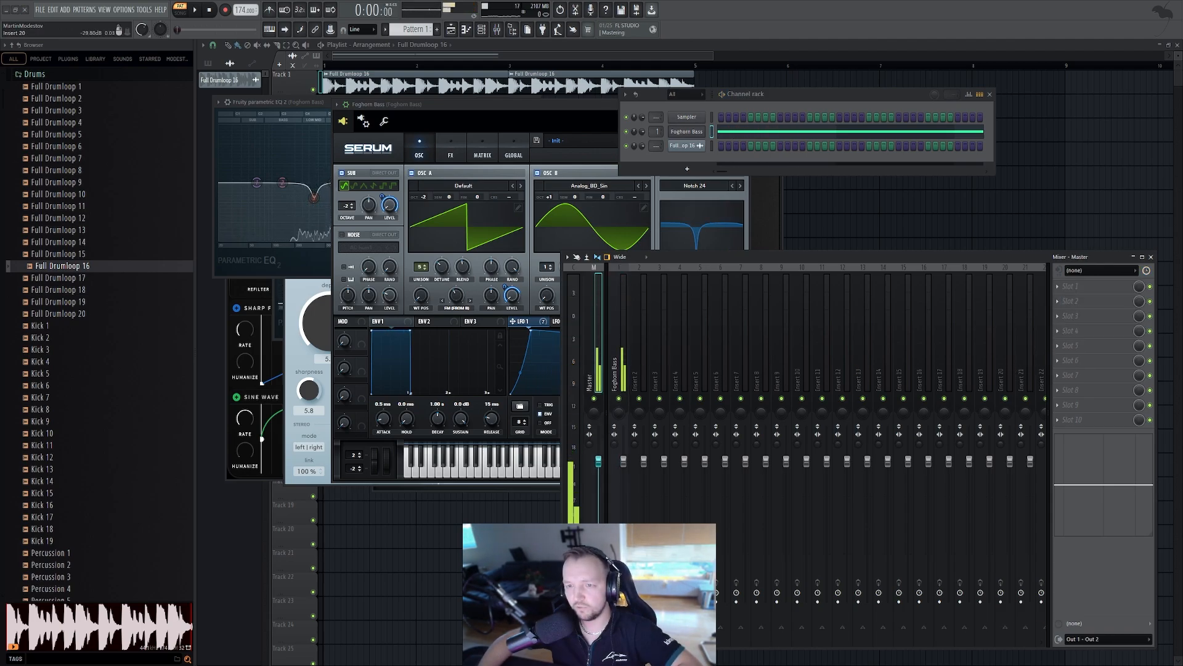
{"action": "key", "text": "space"}
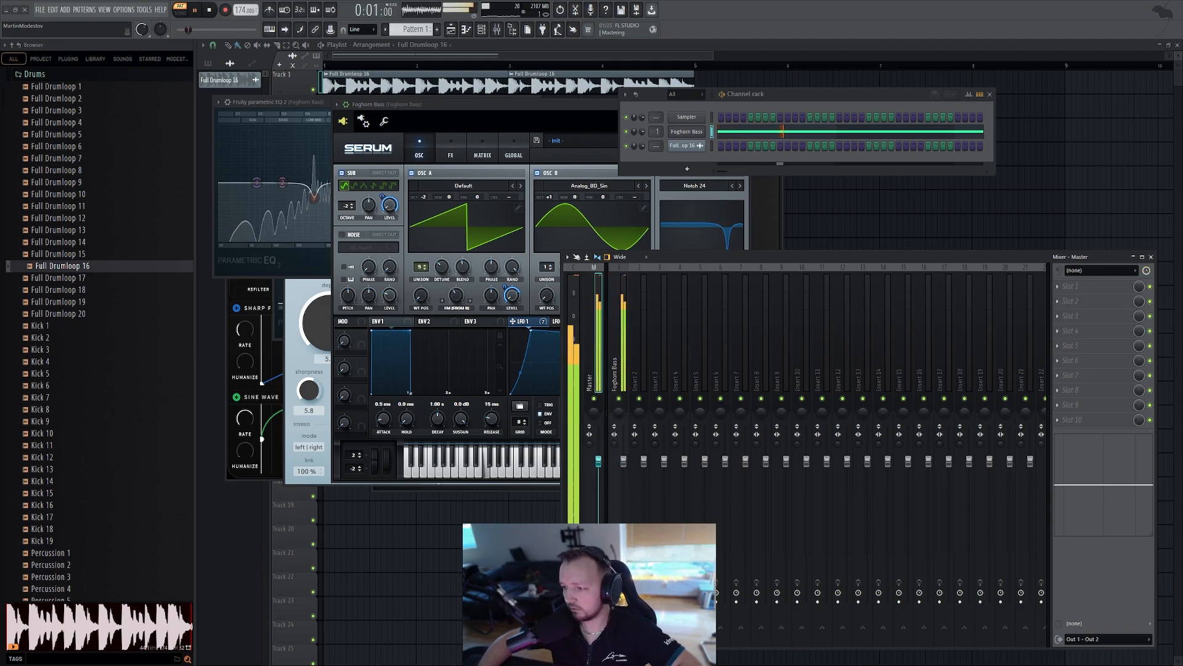
{"action": "key", "text": "space"}
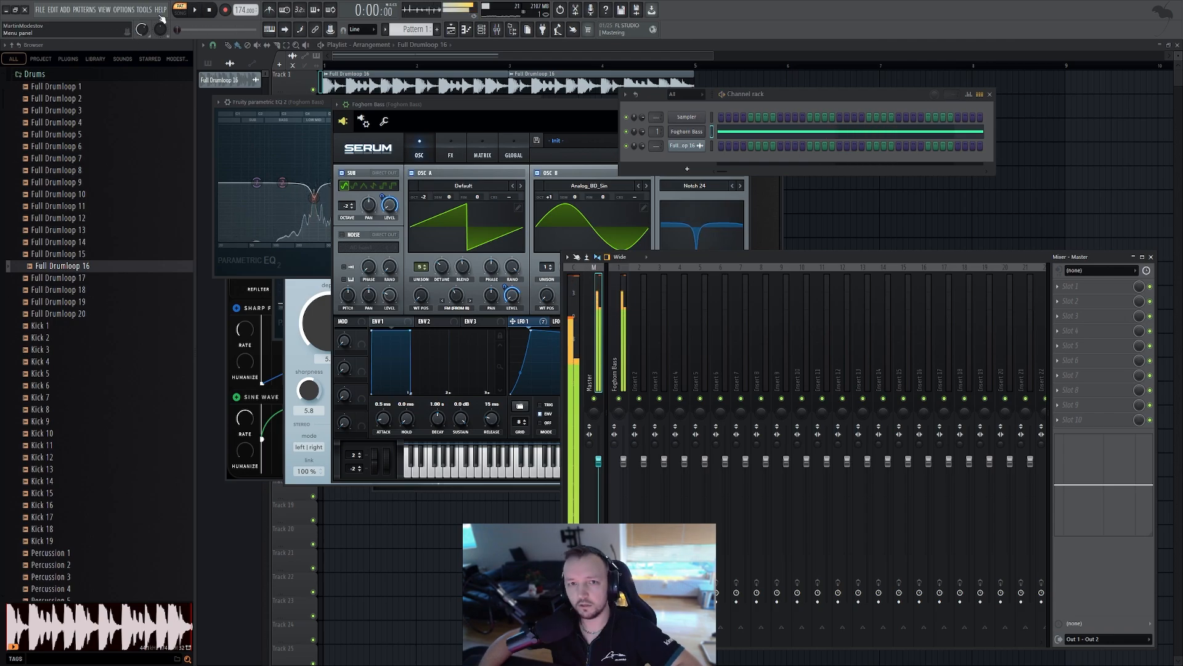
Add Fruity Limiter at the end of the Foghorn Bass chain and audition the bass
{"action": "left_click", "coordinate": [613, 344]}
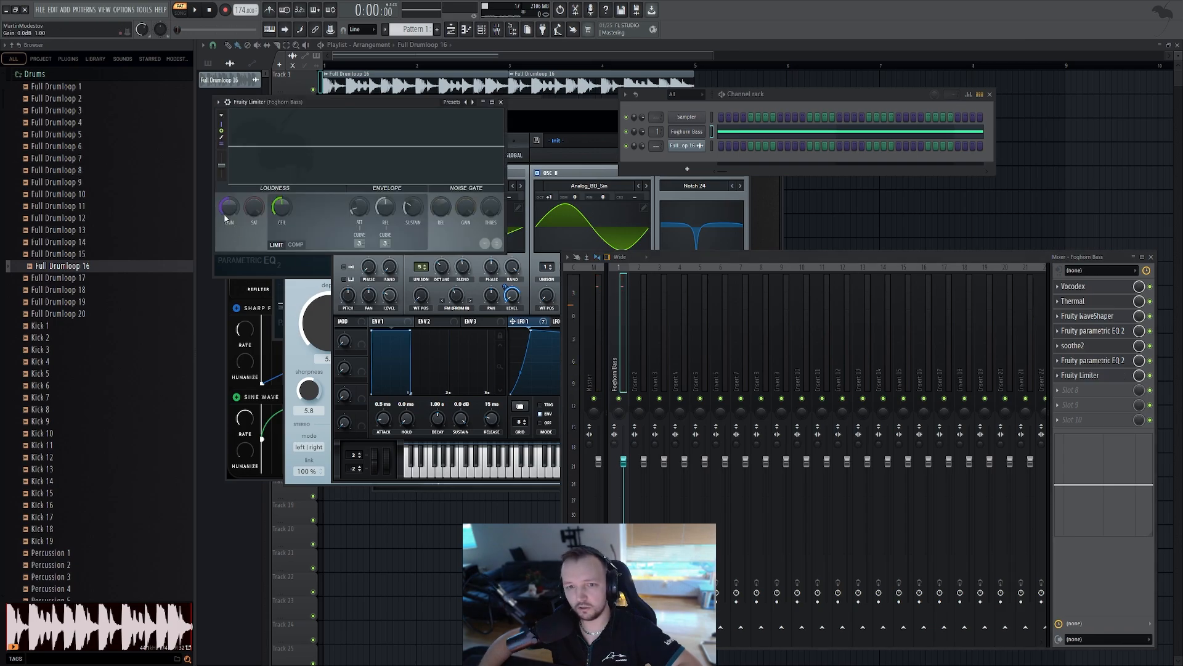
{"action": "key", "text": "space"}
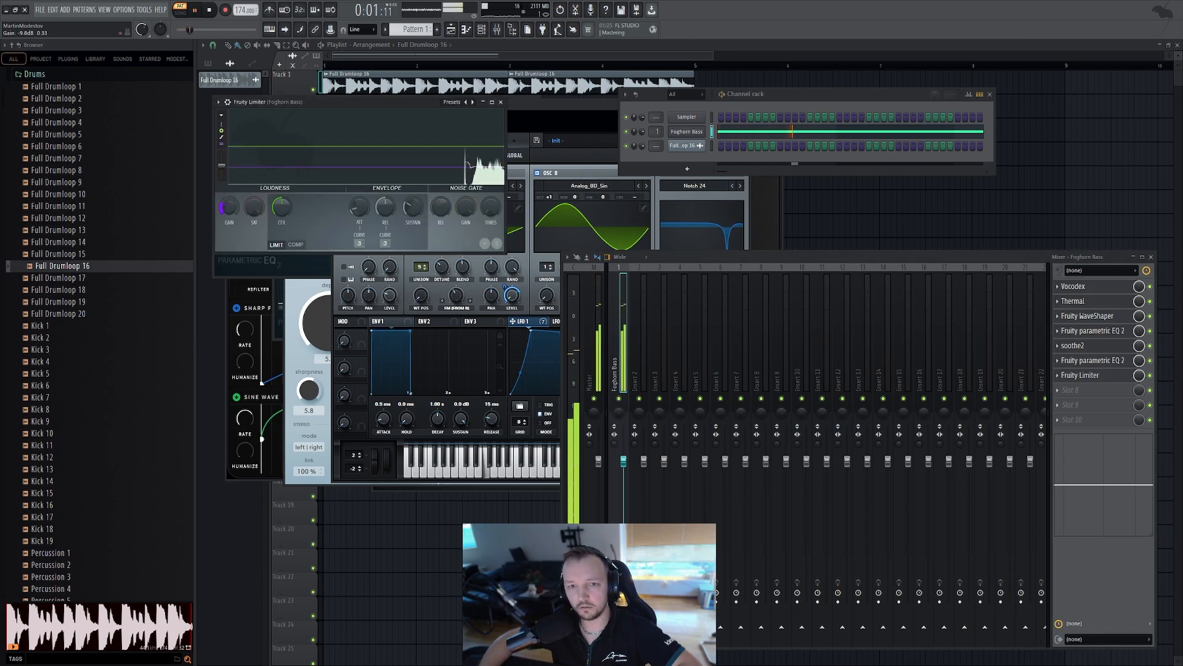
{"action": "key", "text": "space"}
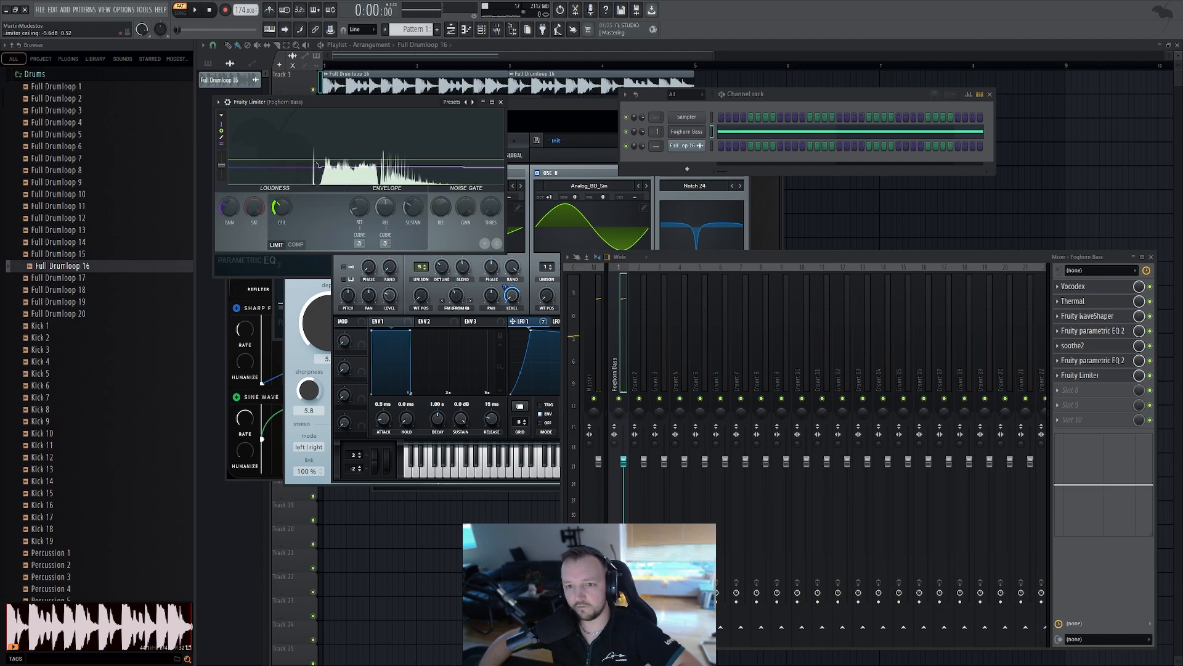
Duplicate the drum loop and bass pattern clips to double the arrangement's length
{"action": "left_click", "coordinate": [790, 217]}
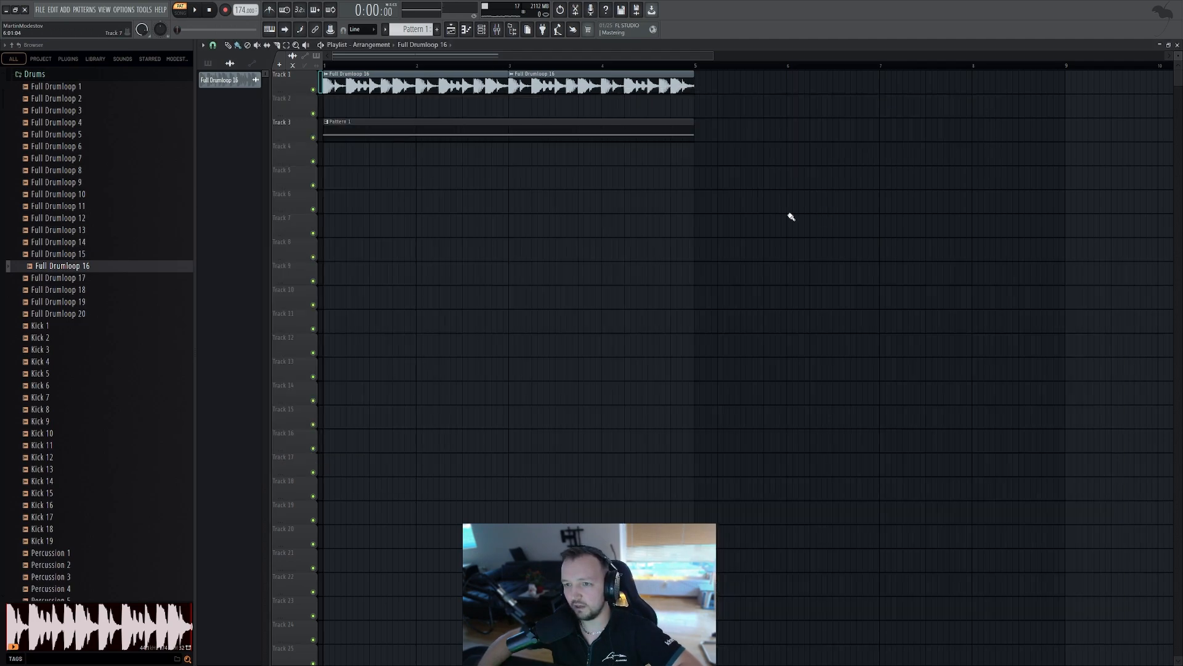
{"action": "left_click", "coordinate": [462, 132]}
{"action": "scroll", "coordinate": [920, 94], "scroll_direction": "down", "scroll_amount": 3}
{"action": "key", "text": "l"}
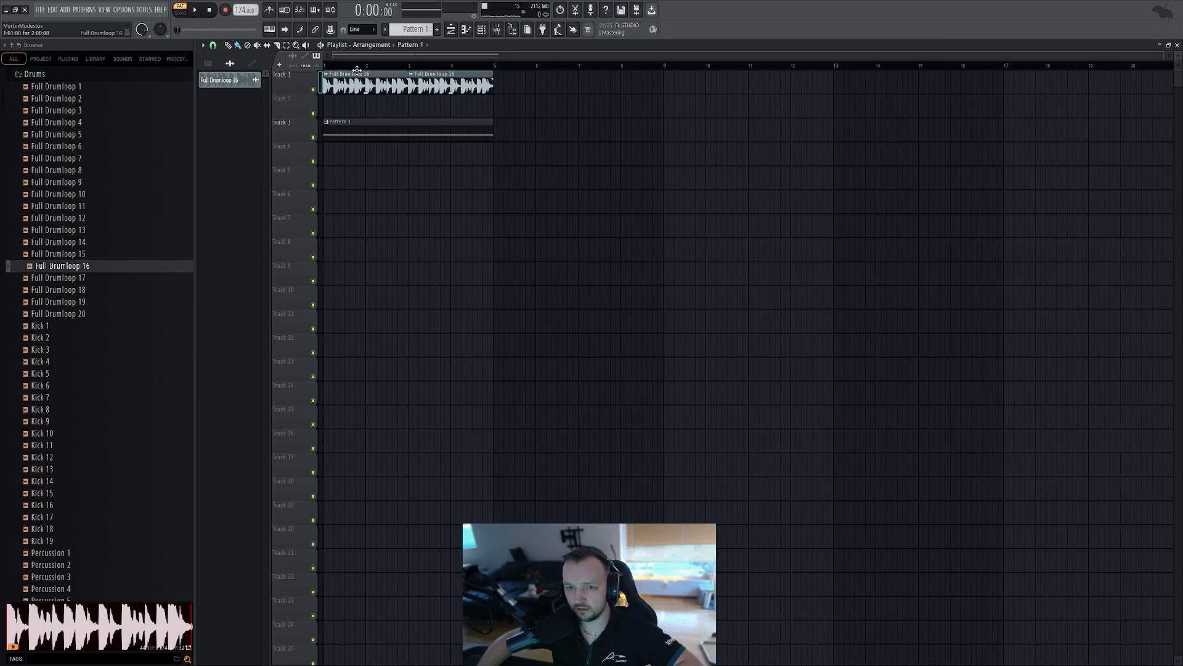
{"action": "key", "text": "space"}
{"action": "key", "text": "space"}
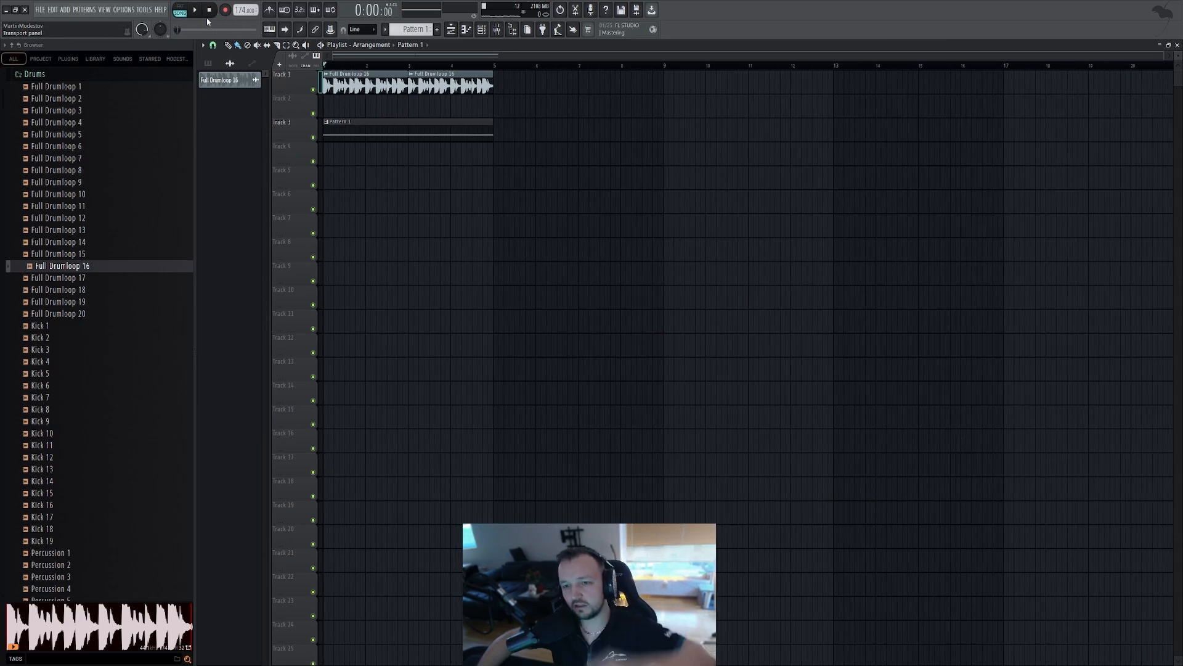
{"action": "left_click_drag", "start_coordinate": [596, 163], "coordinate": [468, 79]}
{"action": "key", "text": "ctrl+b"}
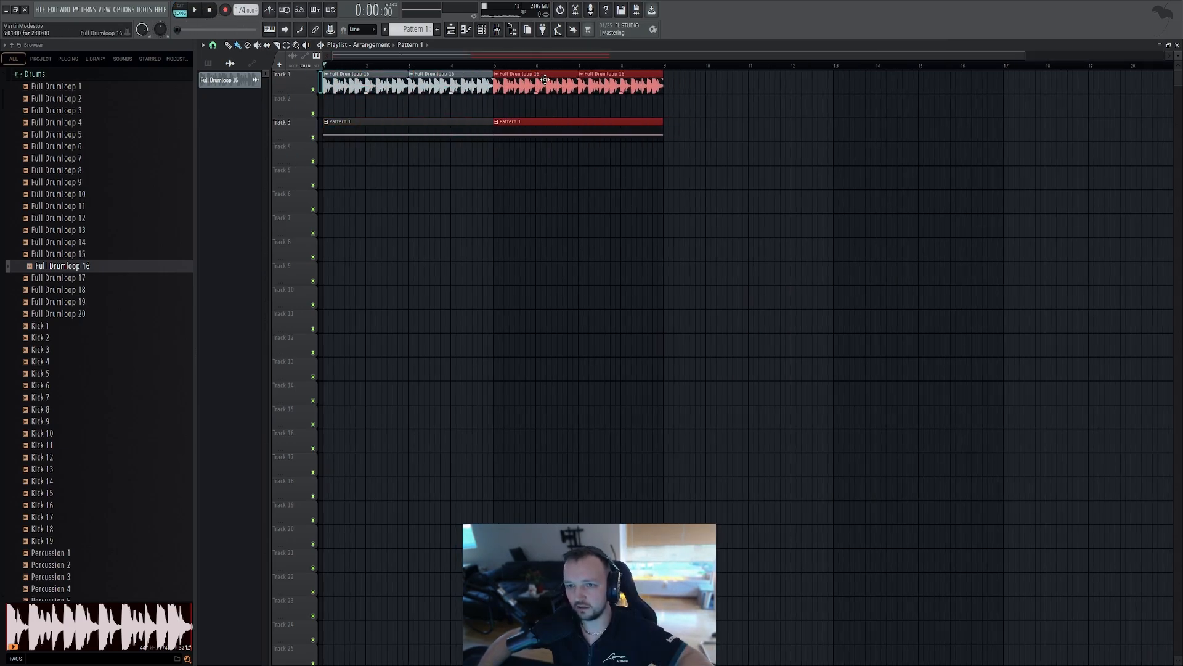
Play the arrangement and open the bass pattern's piano roll, the channel rack and the mixer
{"action": "left_click", "coordinate": [560, 214], "text": "ctrl"}
{"action": "key", "text": "space"}
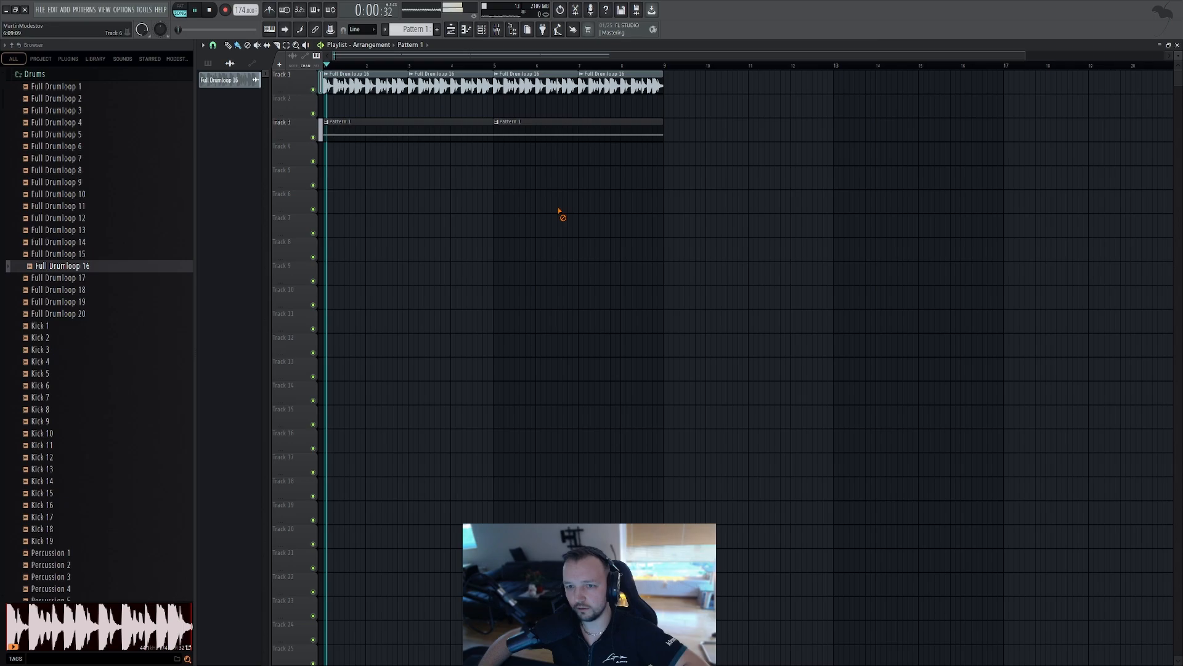
{"action": "double_click", "coordinate": [366, 131]}
{"action": "left_click", "coordinate": [481, 29]}
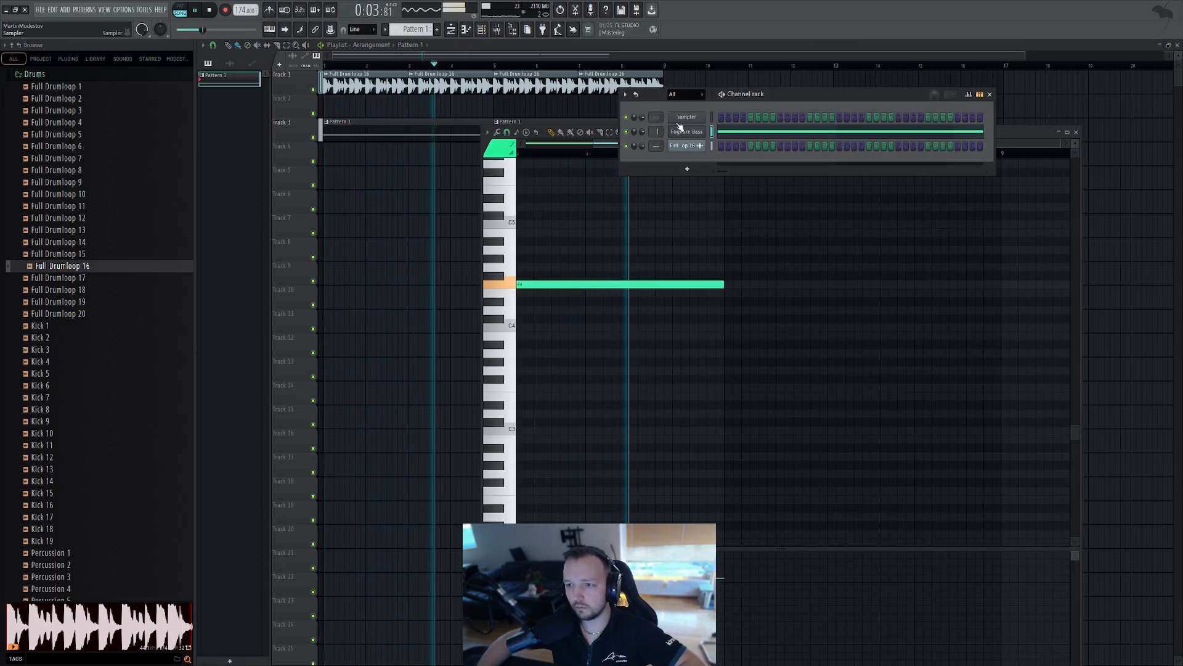
{"action": "key", "text": "space"}
{"action": "key", "text": "F9"}
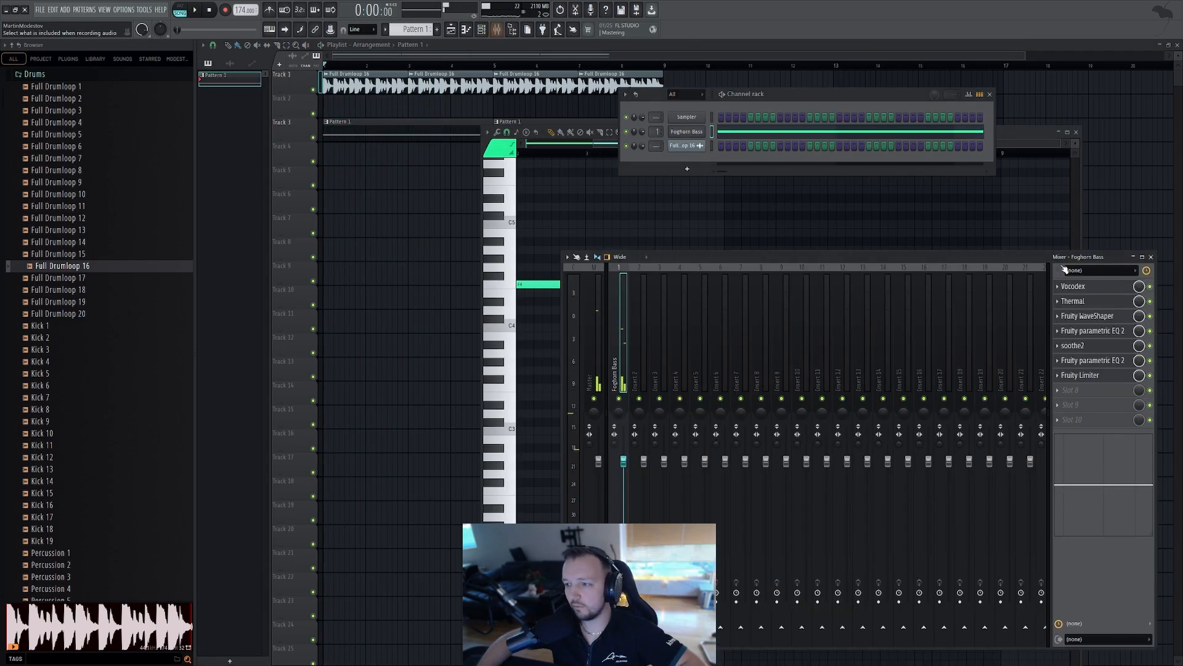
Inspect Thermal, the parametric EQ and Fruity Limiter on the Foghorn Bass track while auditioning the loop
{"action": "left_click", "coordinate": [1093, 304]}
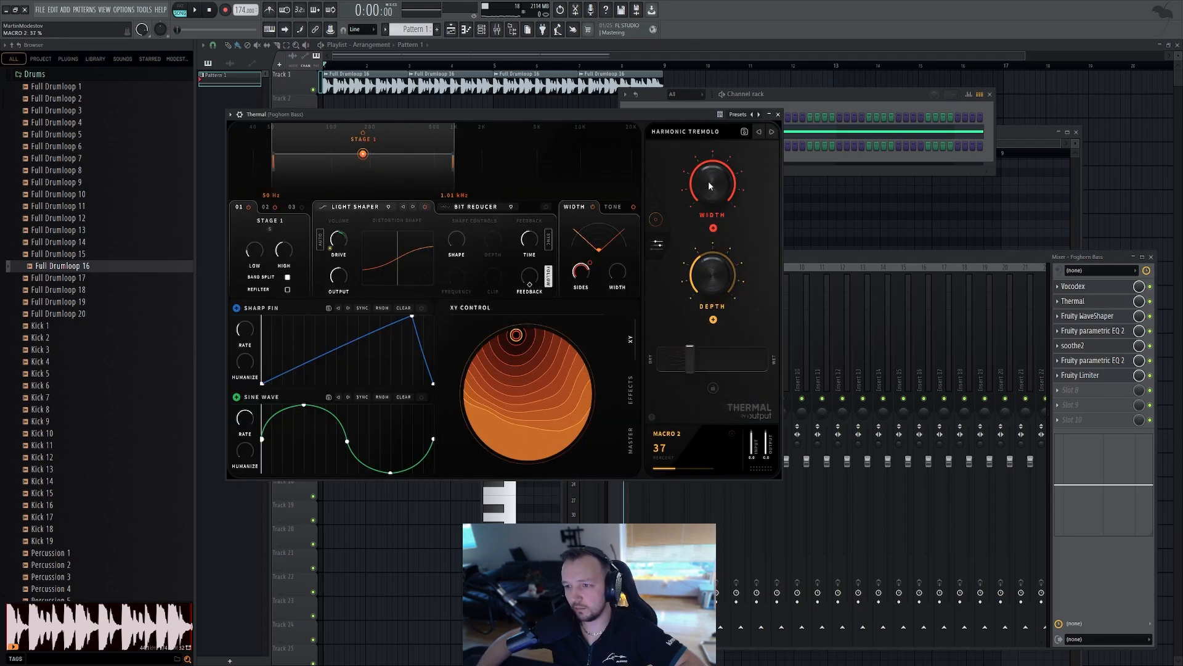
{"action": "key", "text": "space"}
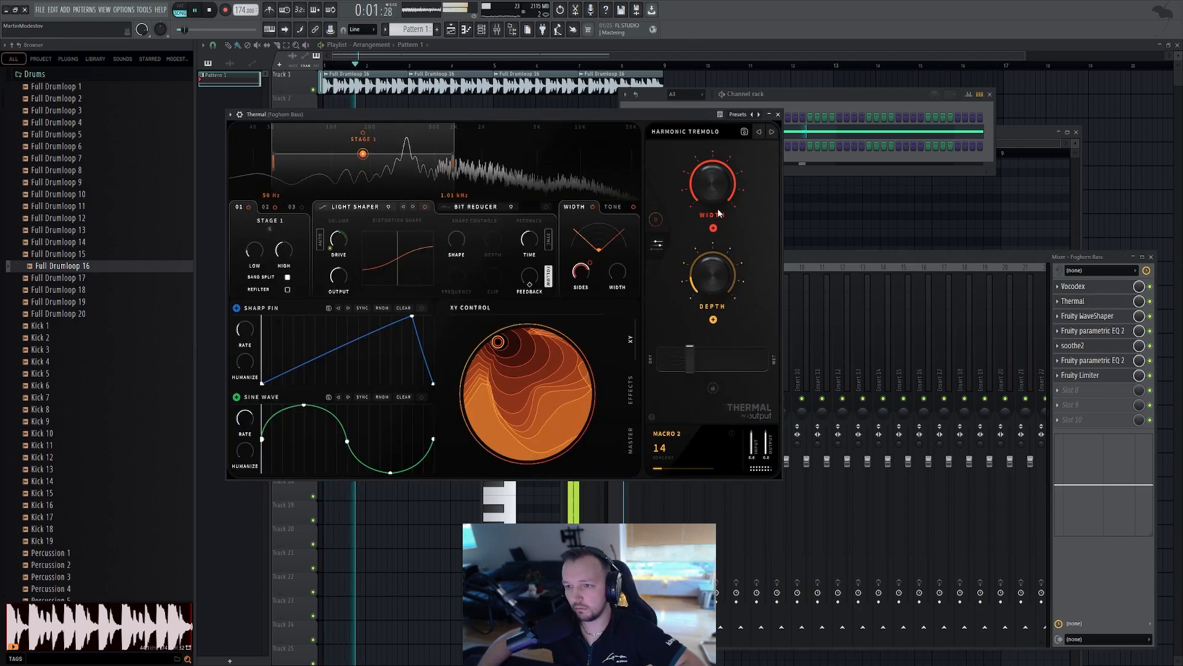
{"action": "key", "text": "space"}
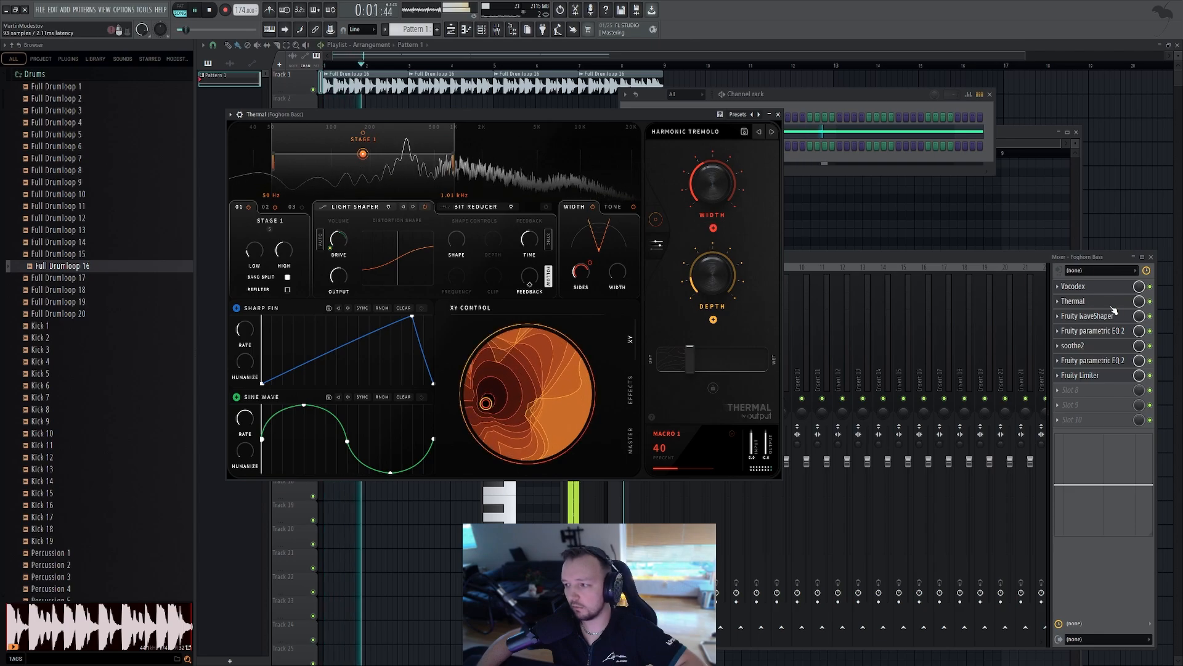
{"action": "key", "text": "space"}
{"action": "left_click", "coordinate": [1085, 331]}
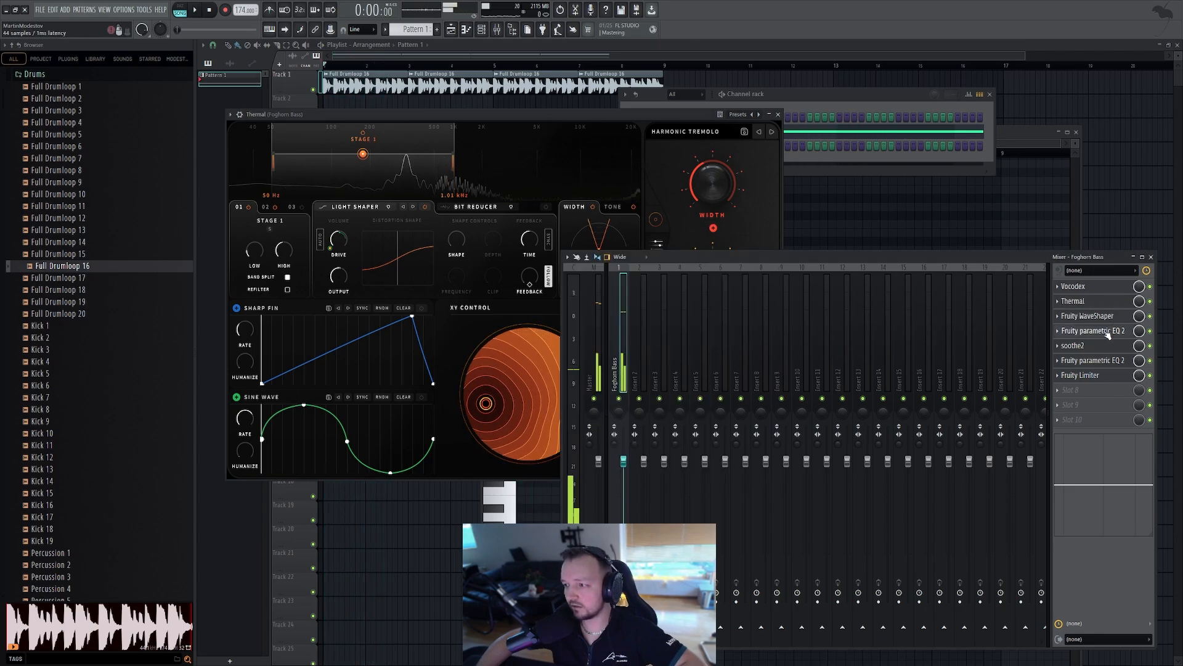
{"action": "left_click", "coordinate": [1085, 375]}
{"action": "key", "text": "space"}
{"action": "scroll", "coordinate": [231, 209], "scroll_direction": "down", "scroll_amount": 4}
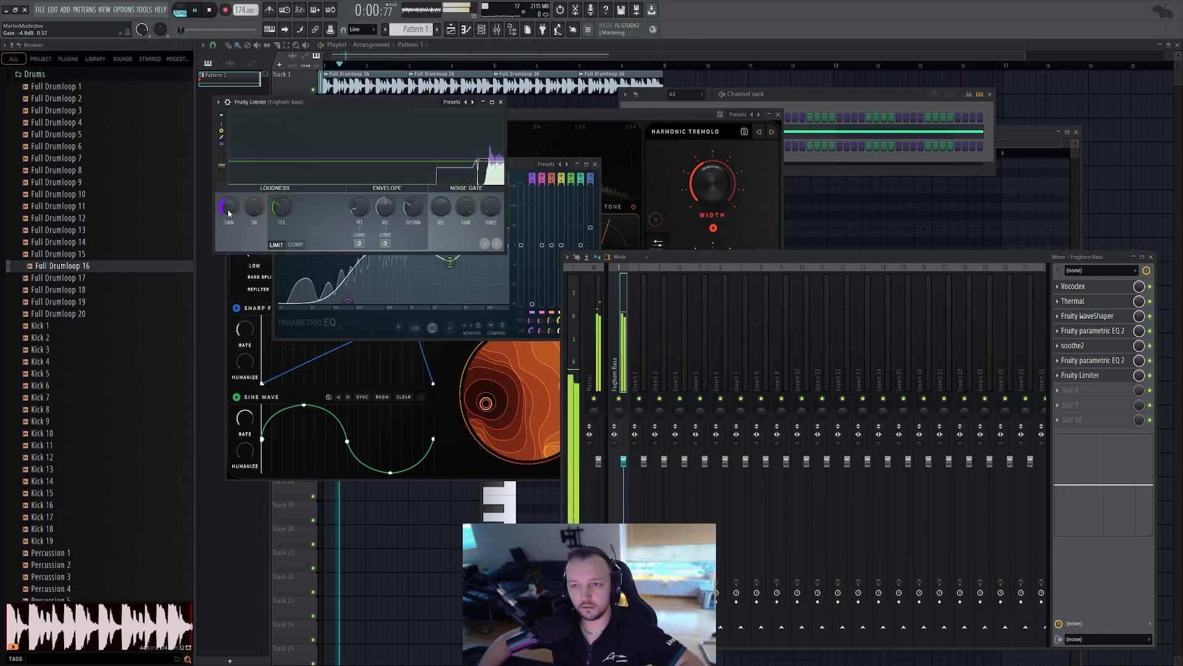
{"action": "scroll", "coordinate": [229, 209], "scroll_direction": "up", "scroll_amount": 3}
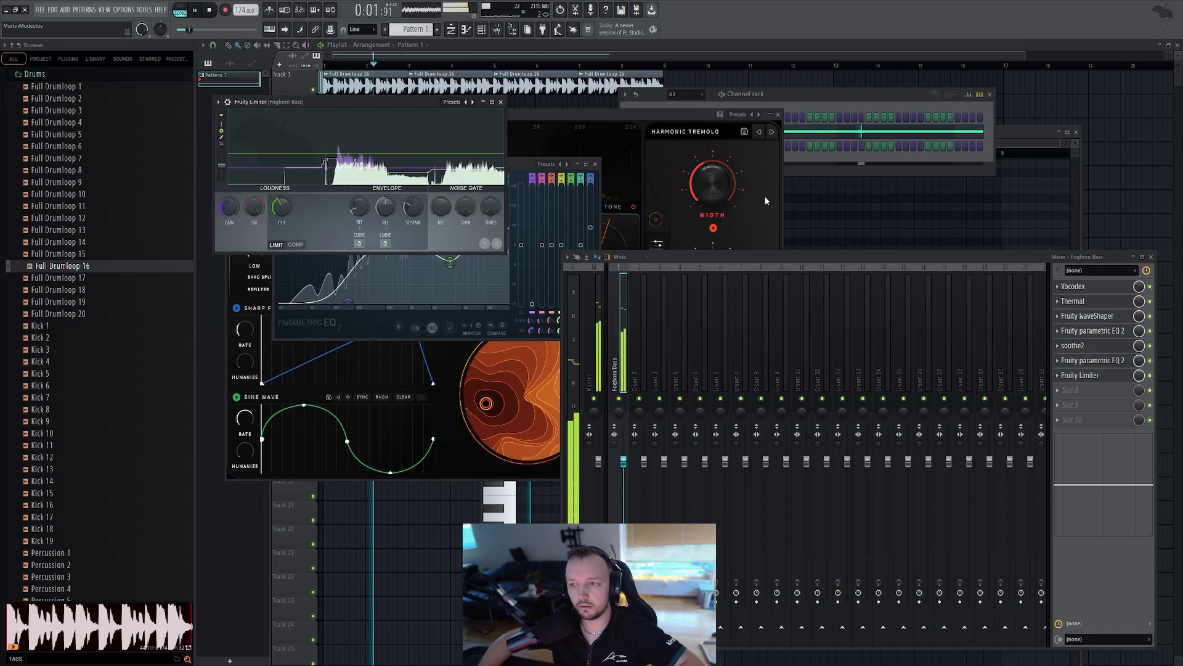
Open the Foghorn Bass Serum and slightly lower oscillator B's level while auditioning the loop
{"action": "left_click", "coordinate": [791, 106]}
{"action": "left_click", "coordinate": [699, 136]}
{"action": "key", "text": "space"}
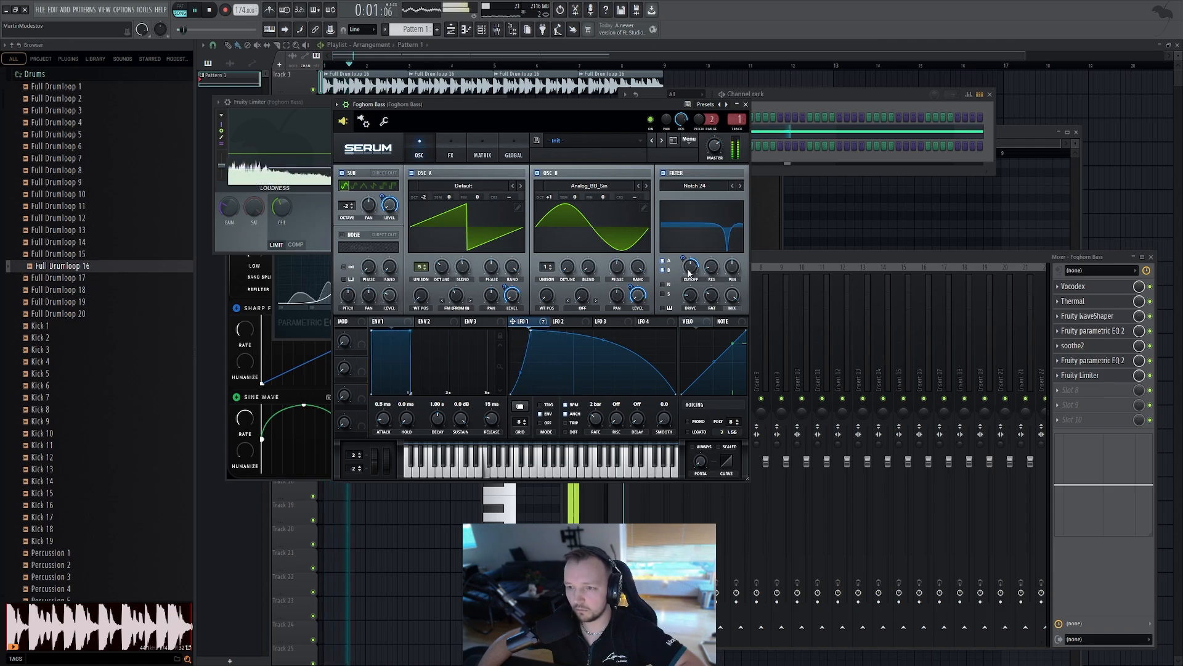
{"action": "left_click_drag", "start_coordinate": [630, 299], "coordinate": [630, 303]}
{"action": "key", "text": "space"}
{"action": "key", "text": "space"}
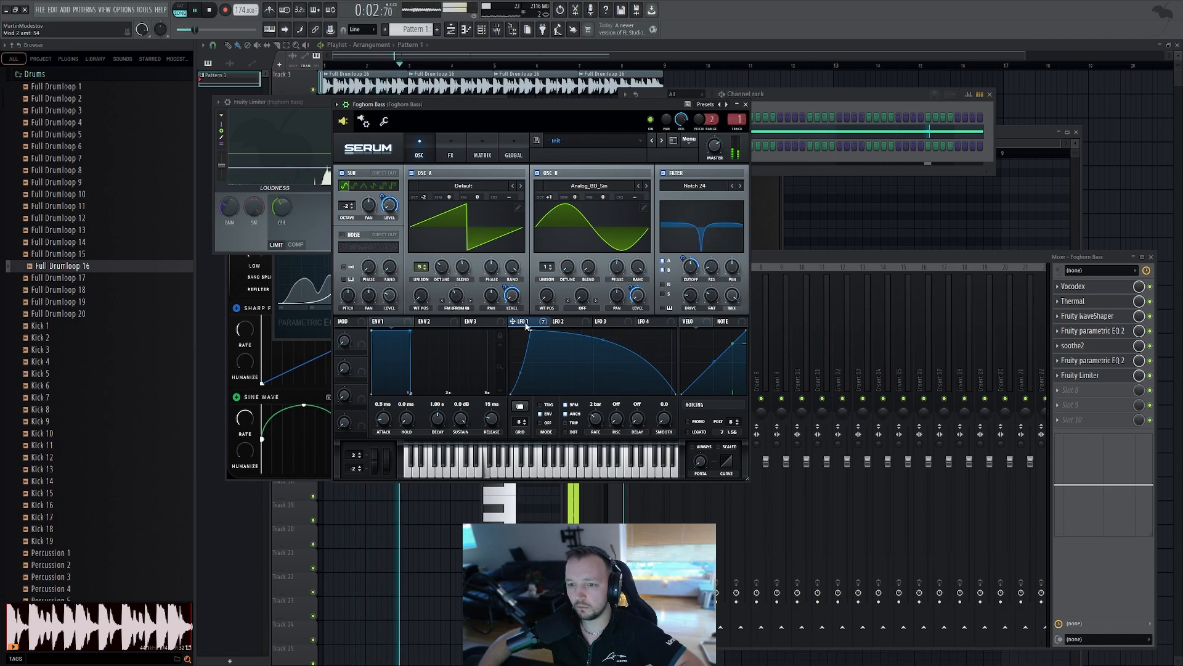
{"action": "key", "text": "space"}
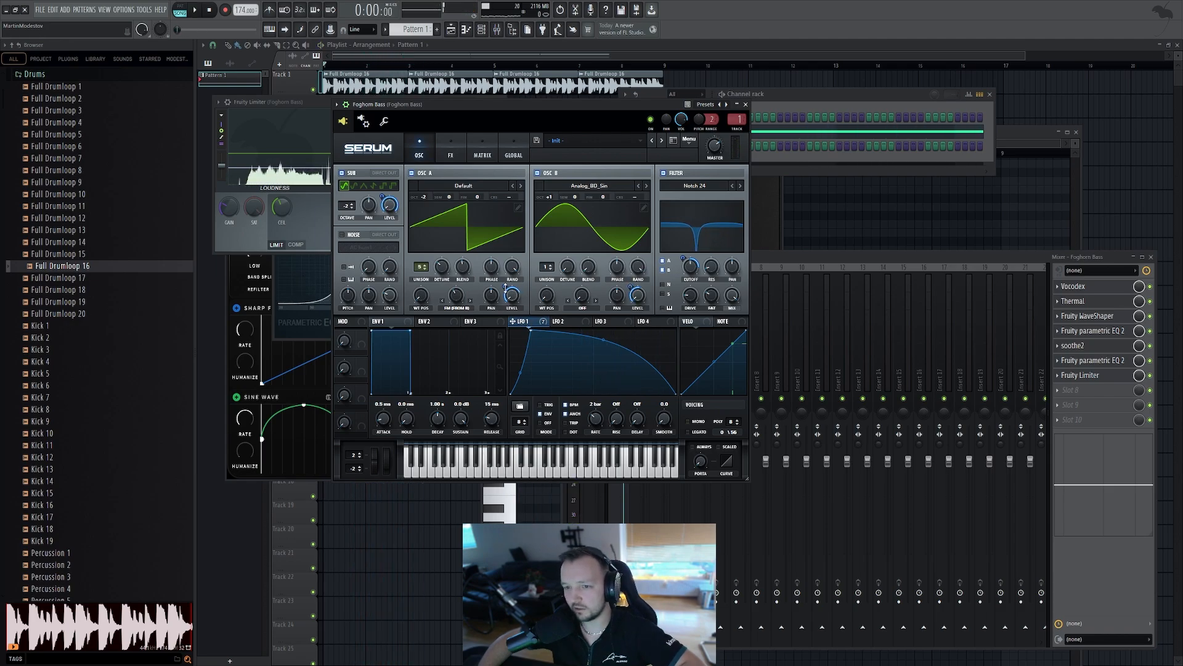
{"action": "key", "text": "space"}
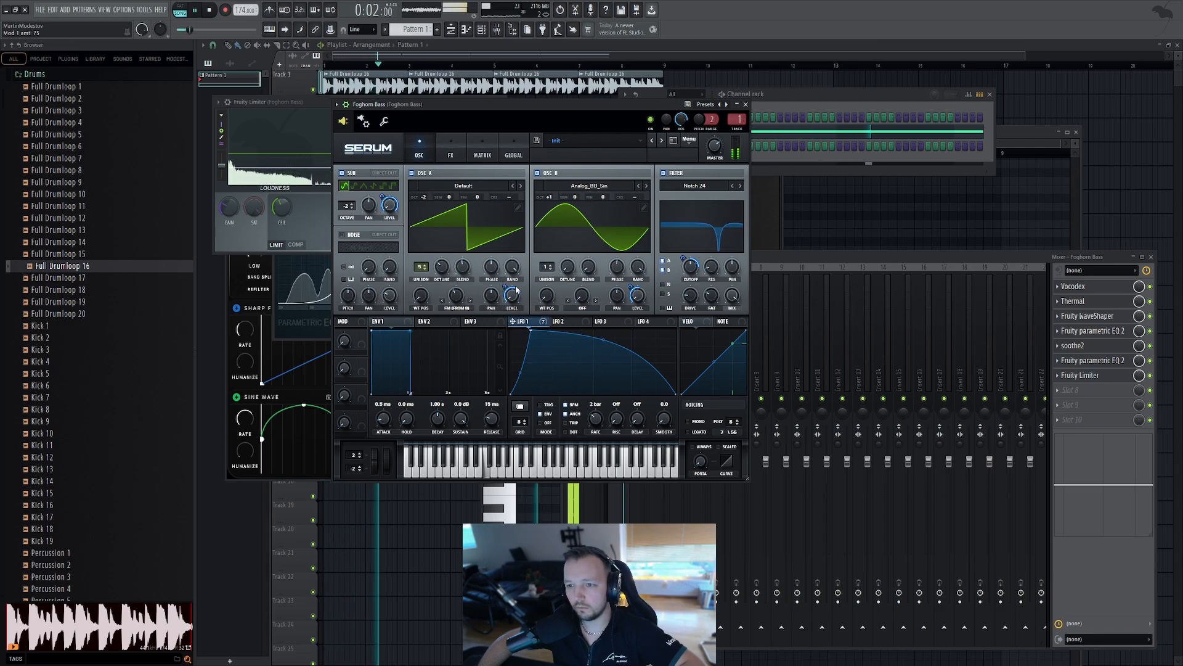
{"action": "key", "text": "space"}
Add Fruity Soft Clipper and Fruity Limiter to the Master mixer track and audition the arrangement
{"action": "key", "text": "F12"}
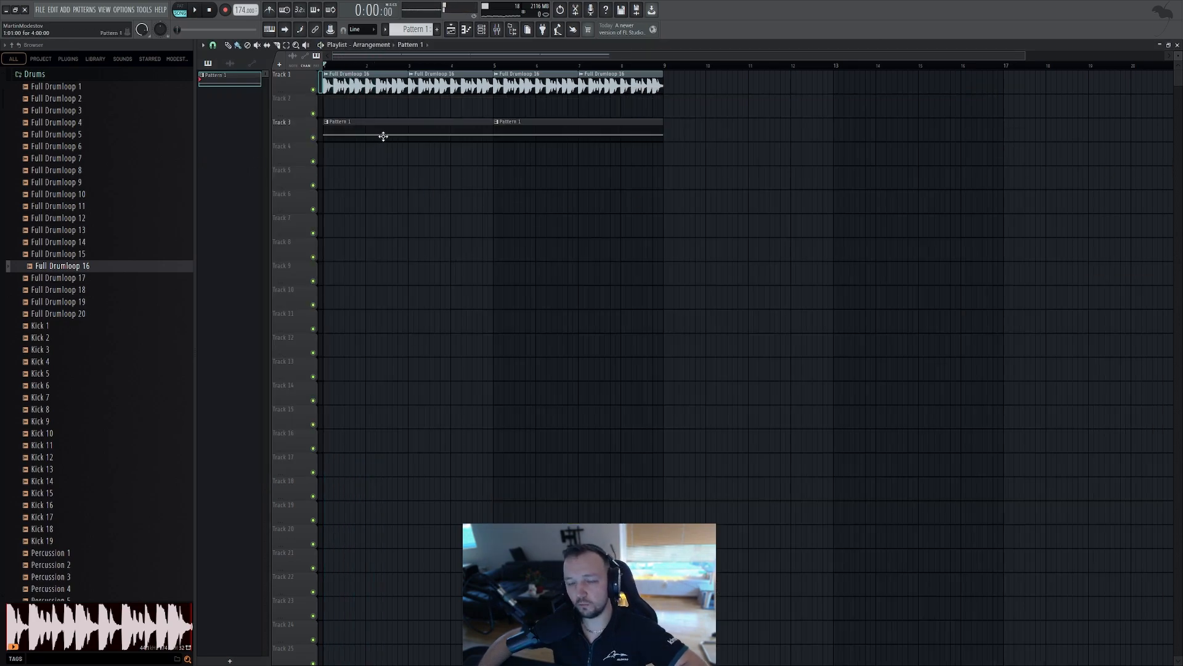
{"action": "scroll", "coordinate": [254, 157], "scroll_direction": "up", "scroll_amount": 3}
{"action": "scroll", "coordinate": [370, 148], "scroll_direction": "down", "scroll_amount": 3}
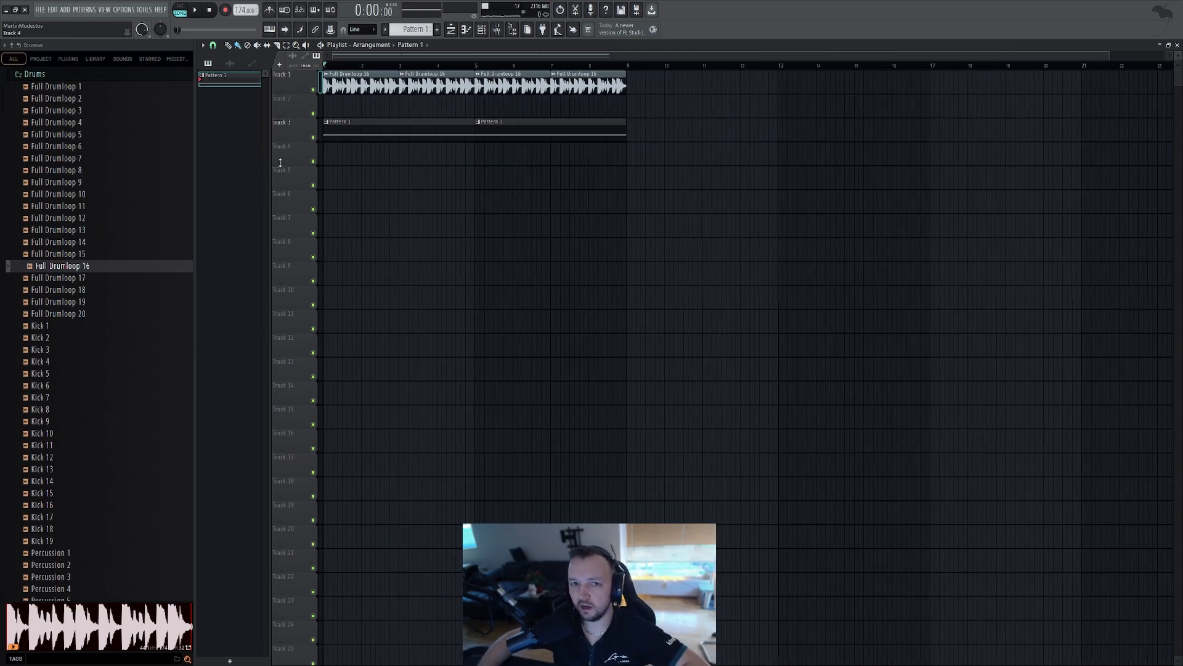
{"action": "scroll", "coordinate": [280, 164], "scroll_direction": "up", "scroll_amount": 3}
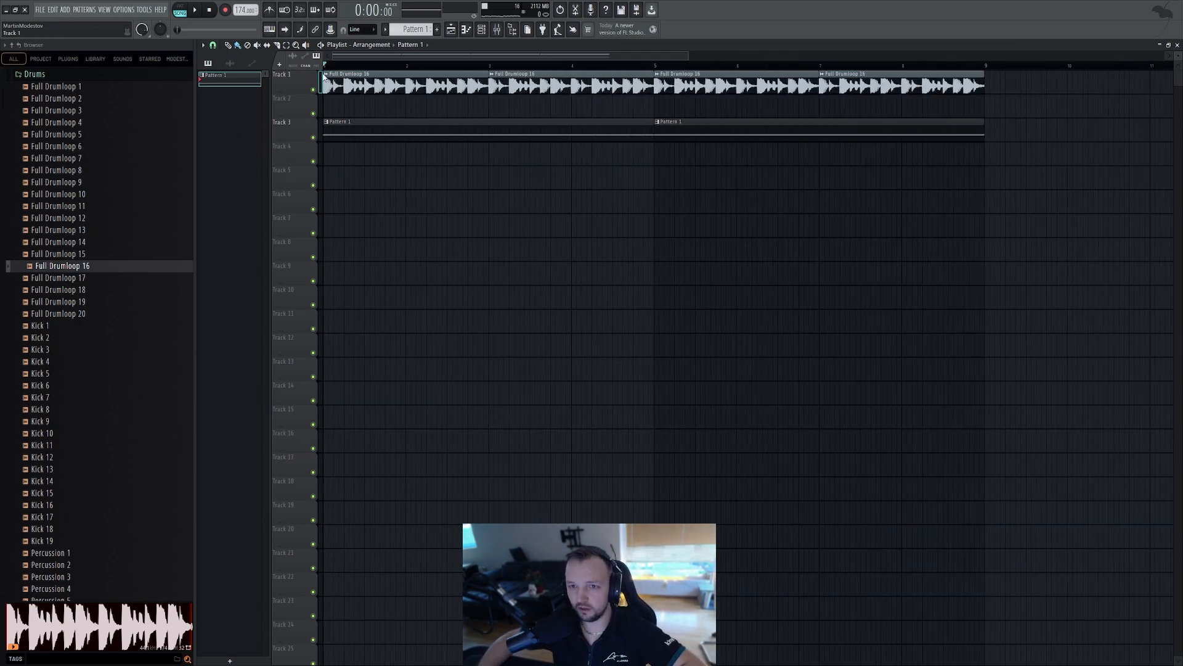
{"action": "key", "text": "space"}
{"action": "key", "text": "space"}
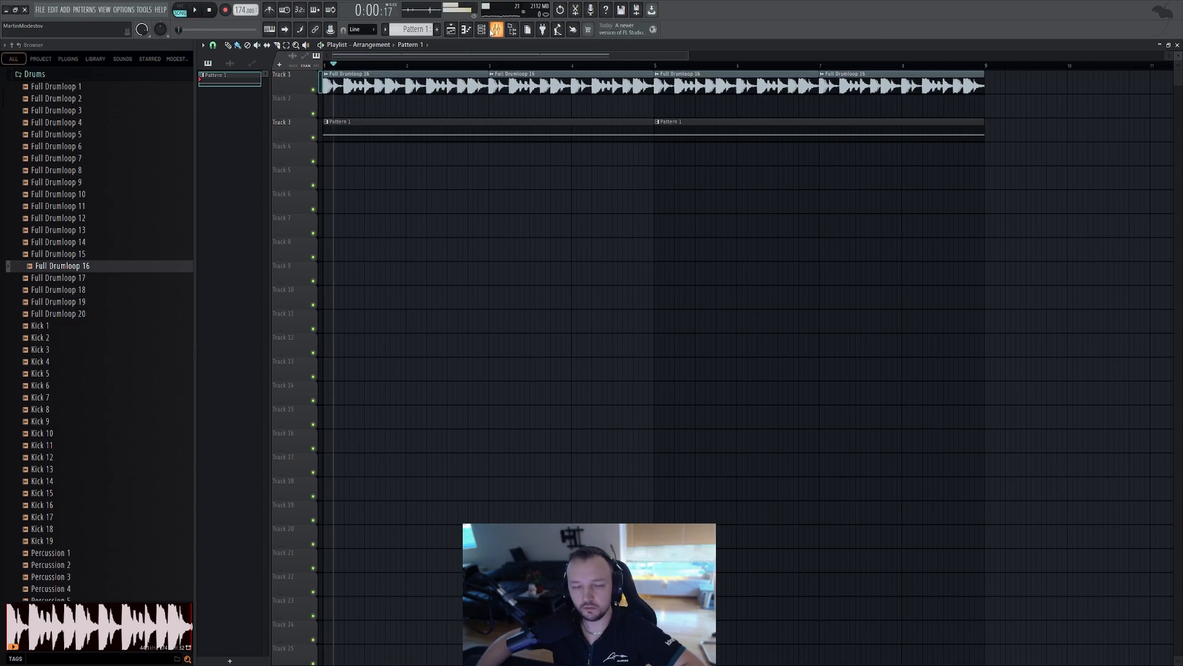
{"action": "left_click", "coordinate": [482, 31]}
{"action": "left_click", "coordinate": [509, 31]}
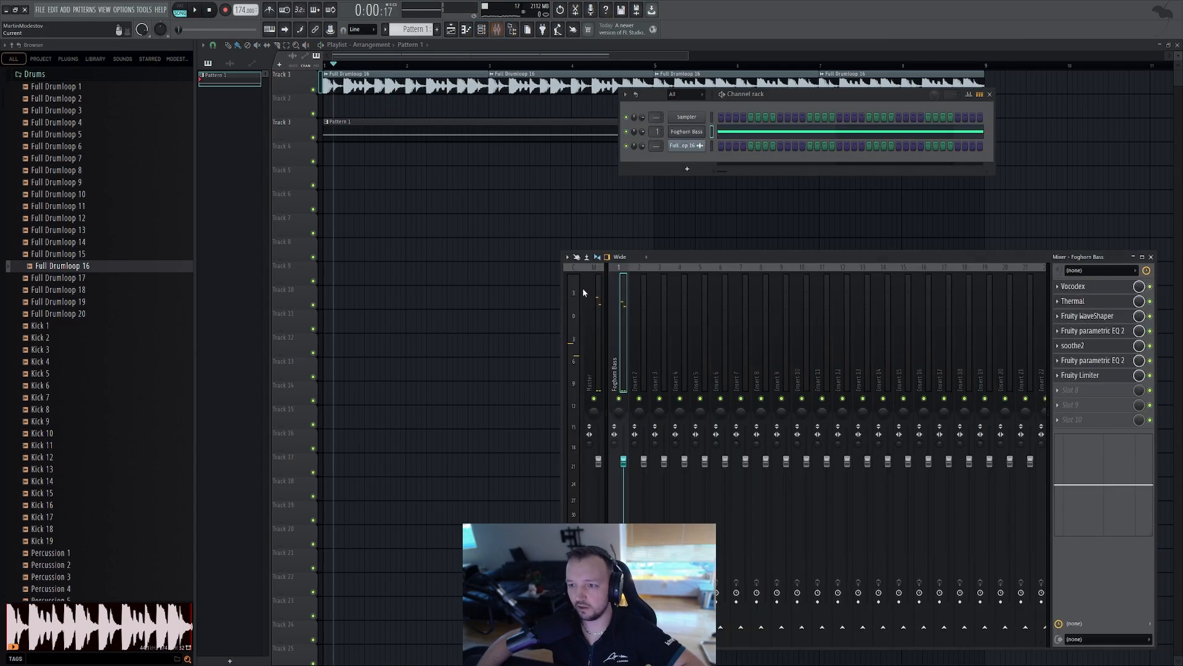
{"action": "left_click", "coordinate": [1070, 377]}
{"action": "left_click", "coordinate": [858, 554]}
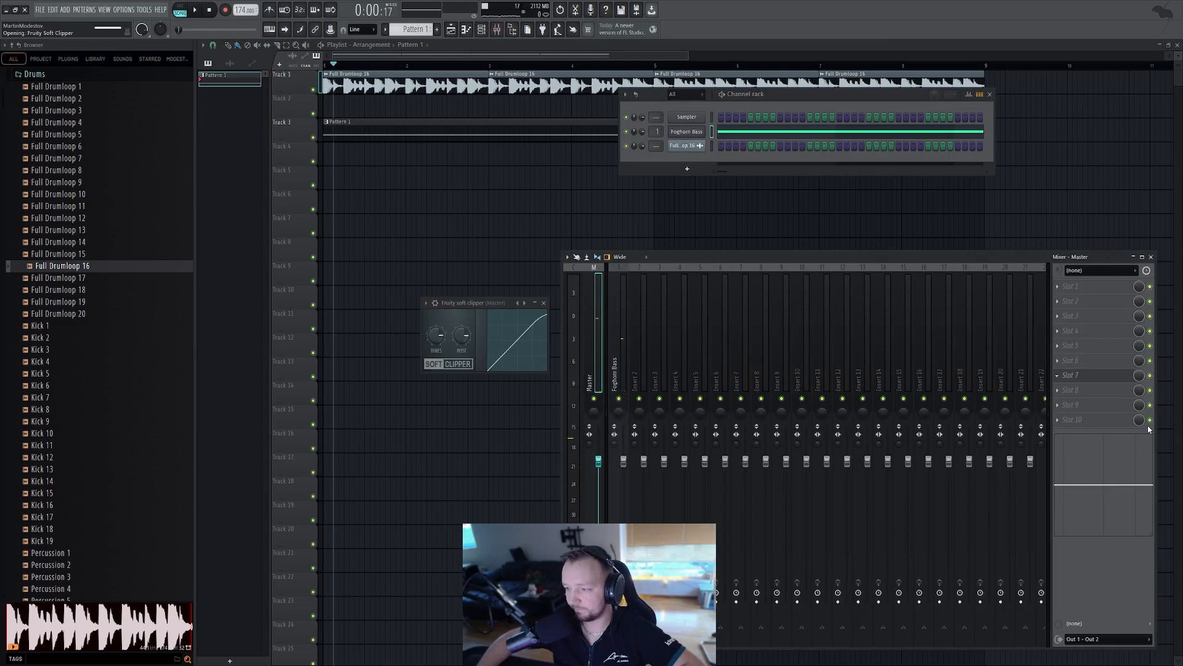
{"action": "left_click", "coordinate": [1090, 392]}
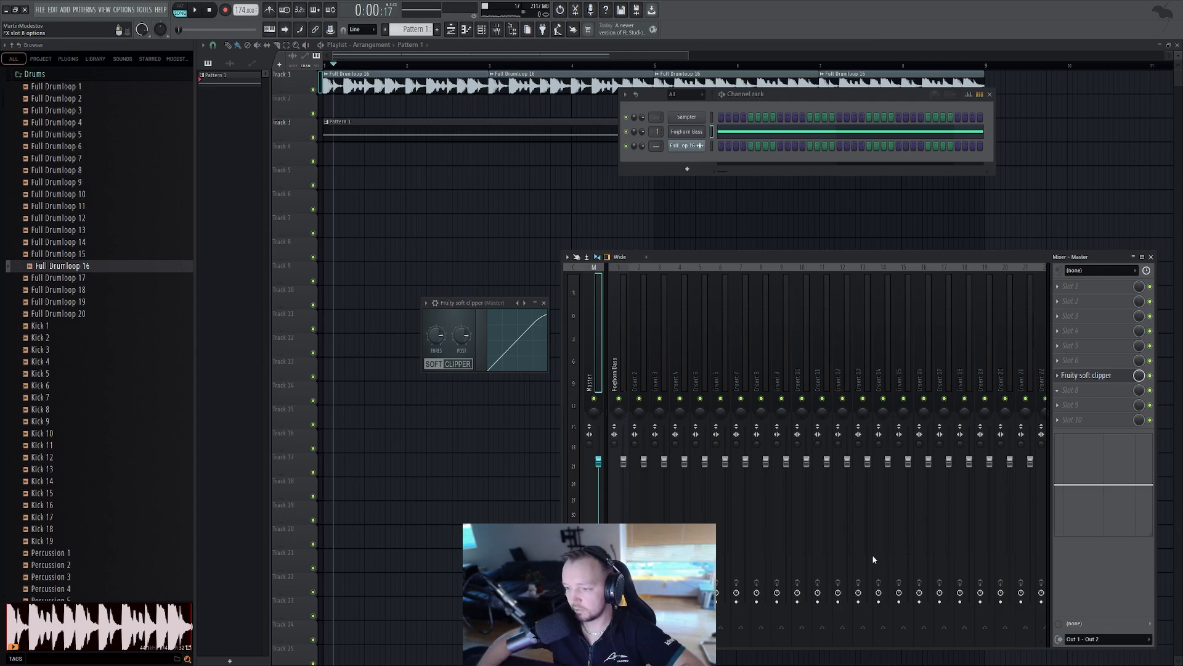
{"action": "left_click", "coordinate": [852, 423]}
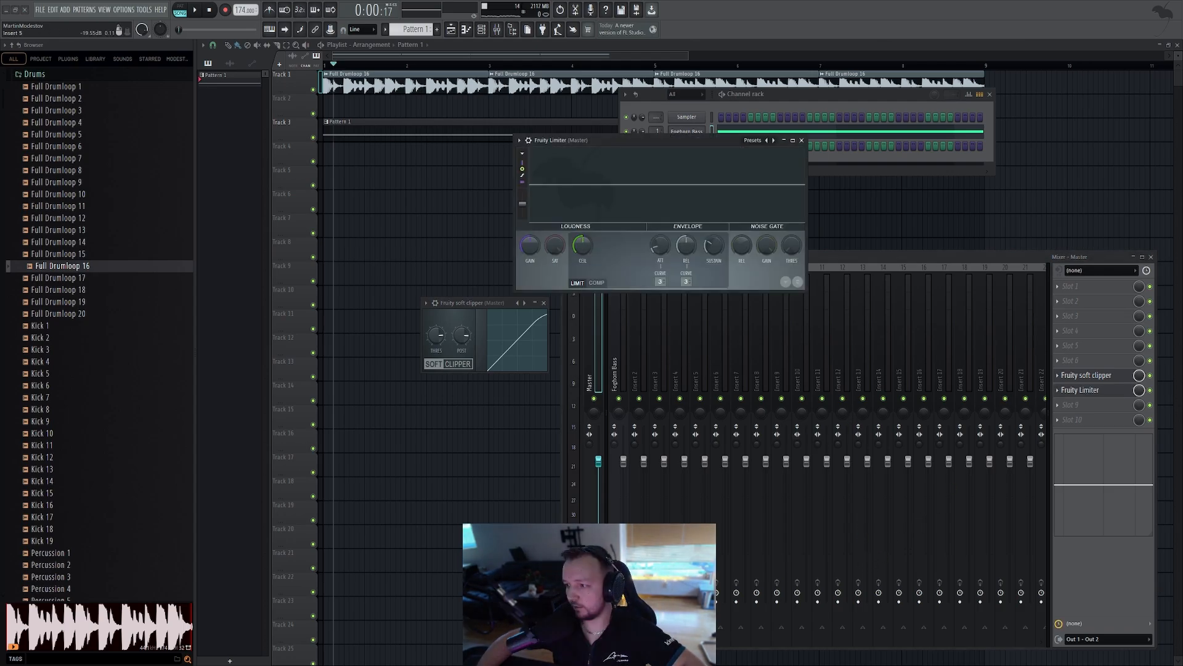
{"action": "key", "text": "space"}
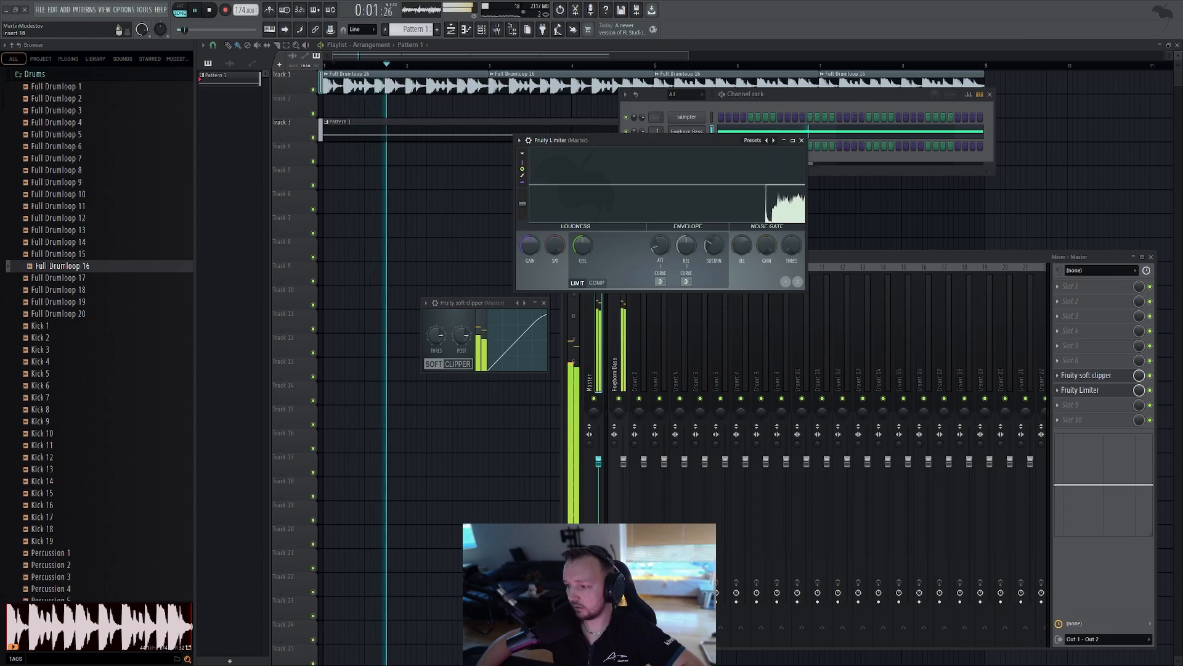
{"action": "key", "text": "space"}
Add a Serum channel named Sub on Pattern 2 and set its oscillator A wavetable to Analog_BD_Sin
{"action": "key", "text": "F12"}
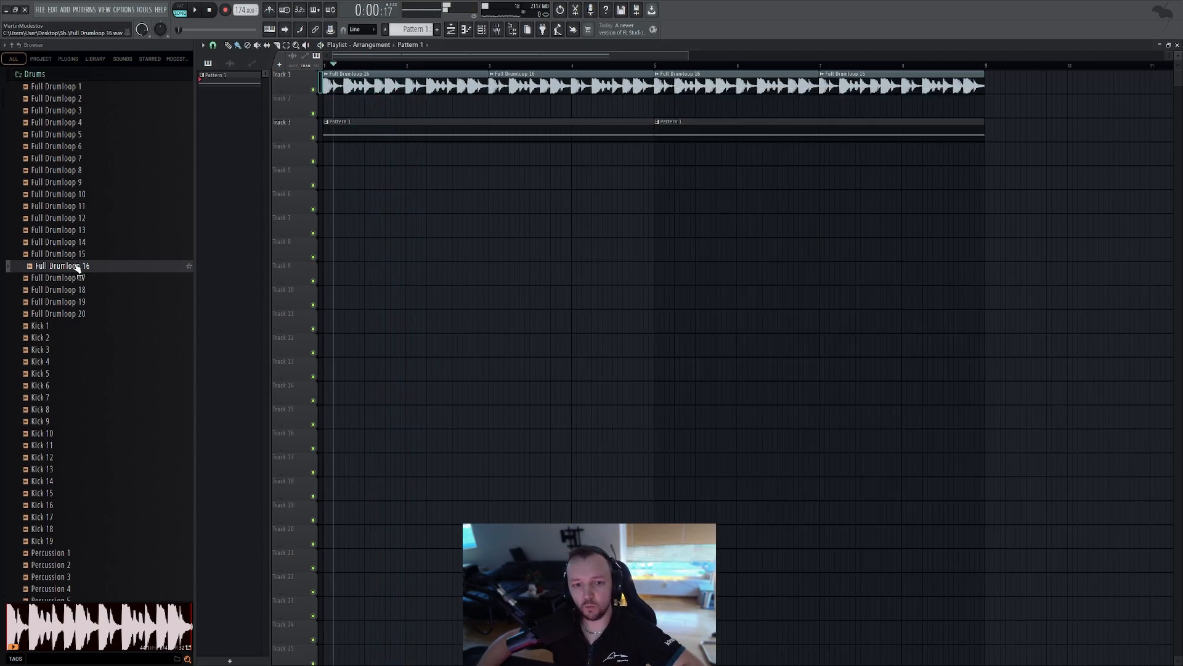
{"action": "scroll", "coordinate": [77, 269], "scroll_direction": "up", "scroll_amount": 6}
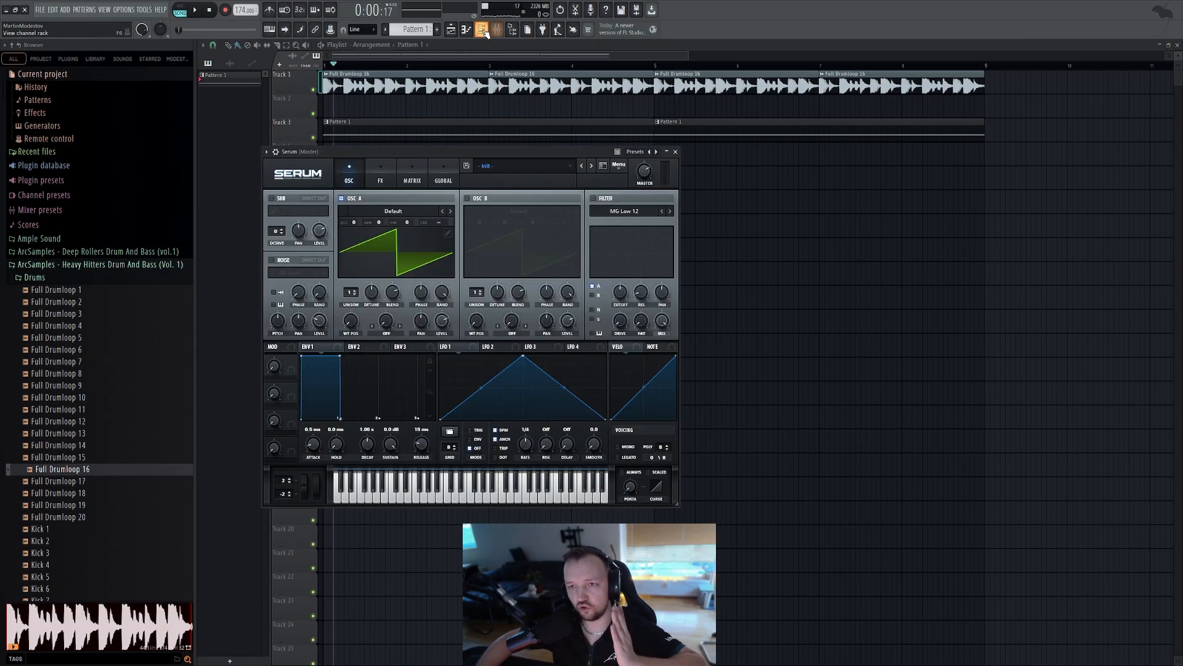
{"action": "left_click", "coordinate": [482, 30]}
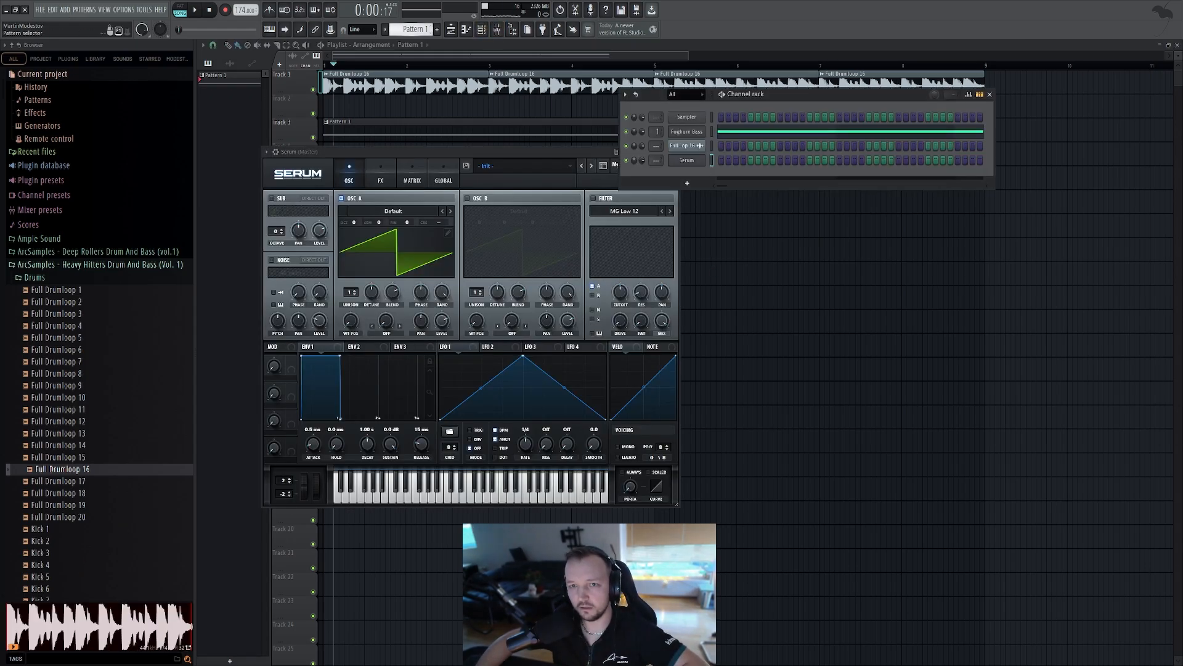
{"action": "scroll", "coordinate": [411, 29], "scroll_direction": "down", "scroll_amount": 1}
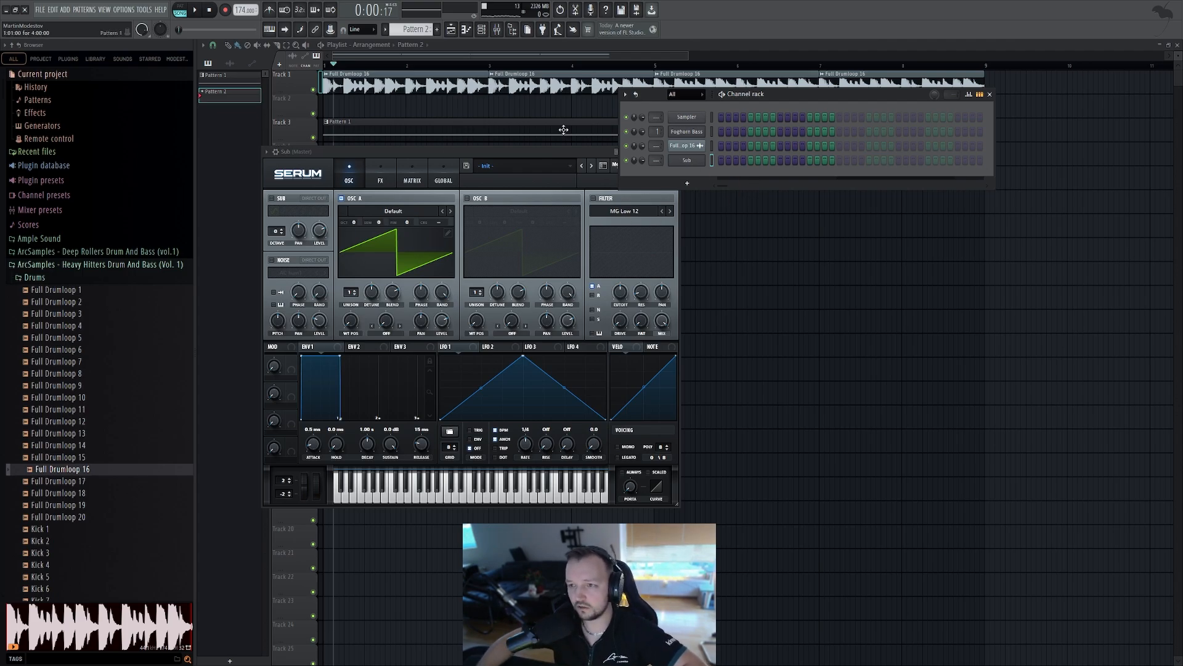
{"action": "left_click", "coordinate": [384, 222]}
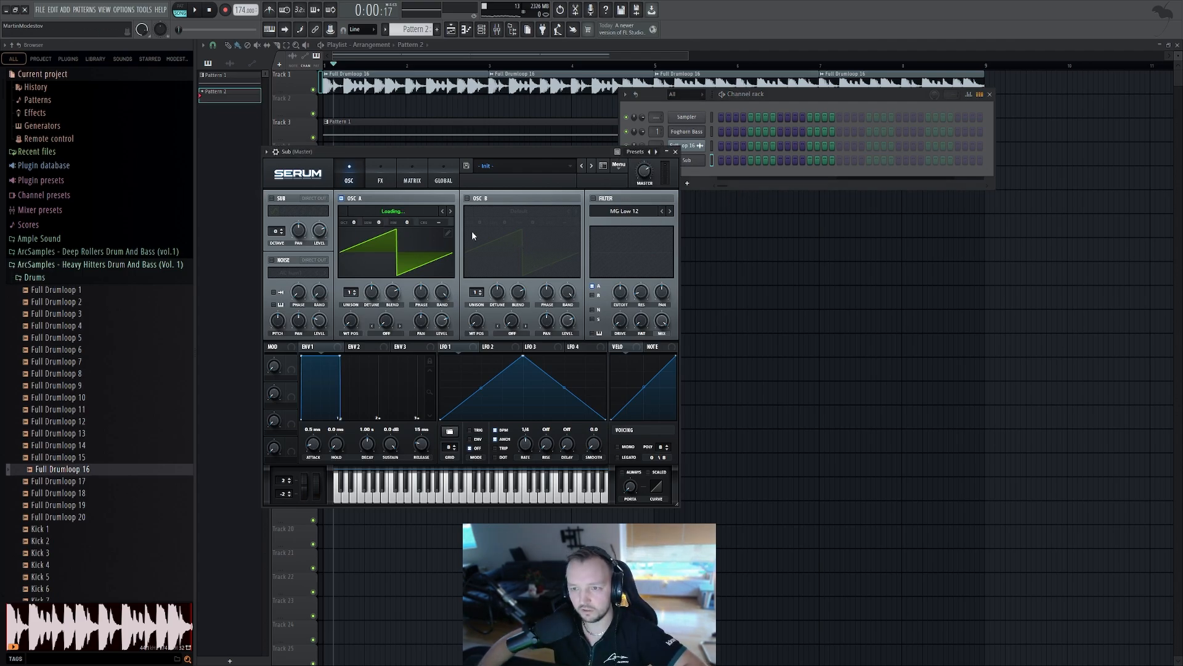
{"action": "left_click", "coordinate": [450, 211]}
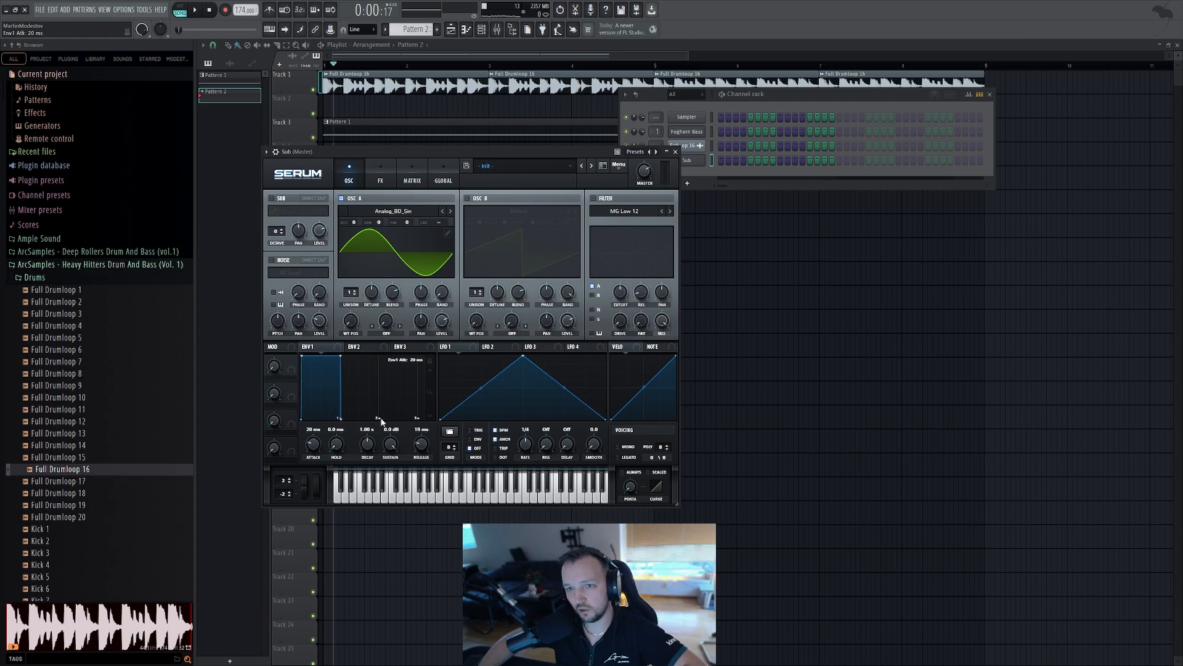
Open the Sub channel's piano roll and draw a long sustained bass note
{"action": "right_click", "coordinate": [696, 159]}
{"action": "left_click", "coordinate": [724, 161]}
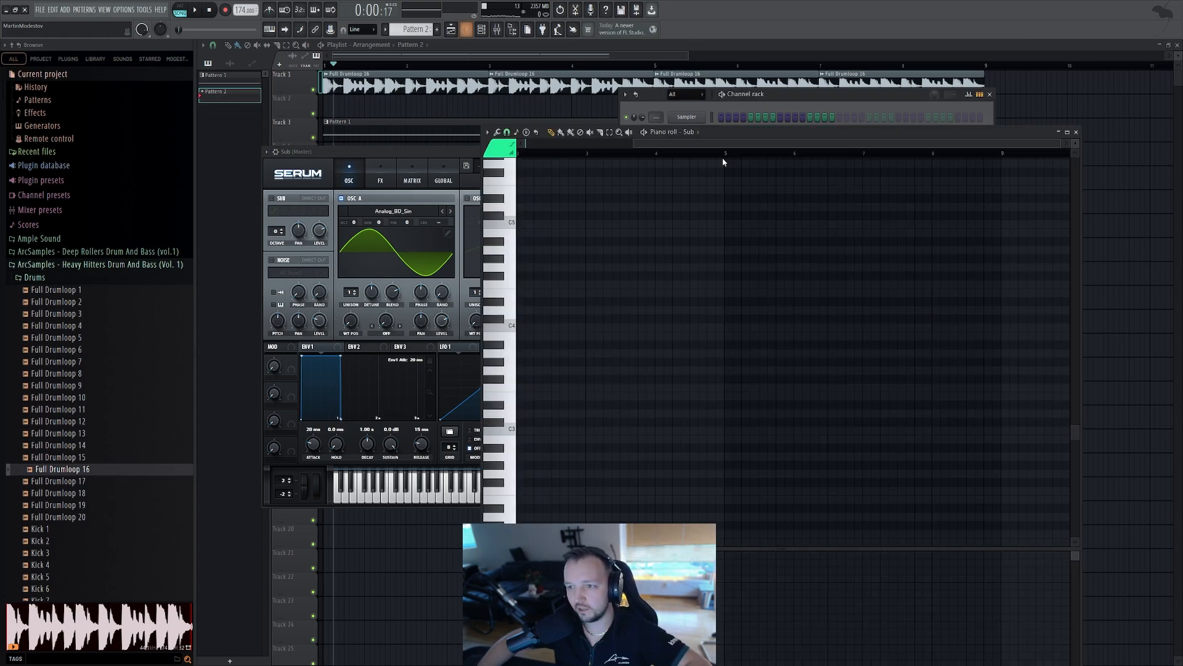
{"action": "scroll", "coordinate": [538, 225], "scroll_direction": "up", "scroll_amount": 3}
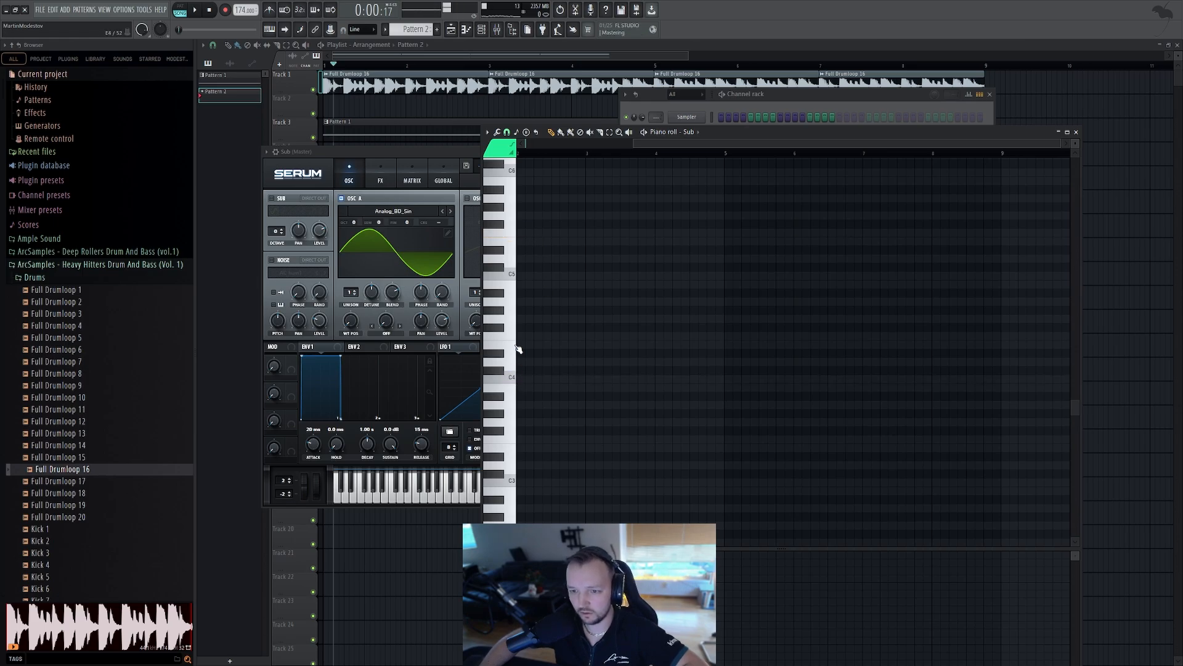
{"action": "left_click_drag", "start_coordinate": [524, 439], "coordinate": [513, 439]}
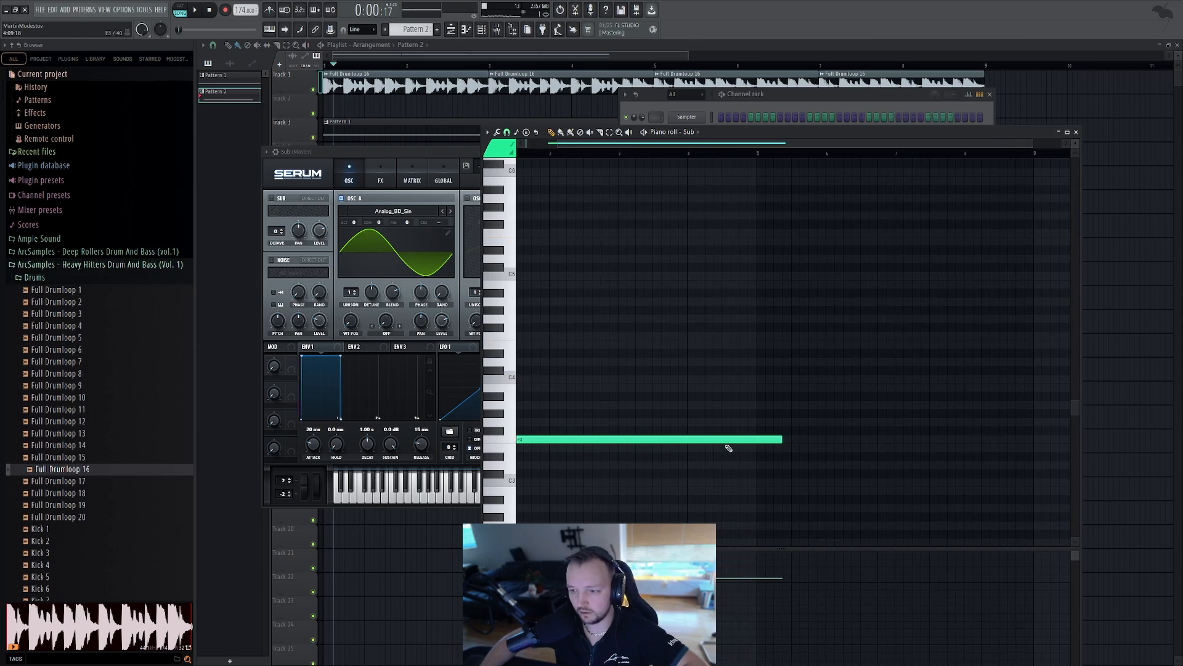
Shorten the long sub note to a brief hit and play the pattern
{"action": "left_click_drag", "start_coordinate": [727, 440], "coordinate": [515, 450]}
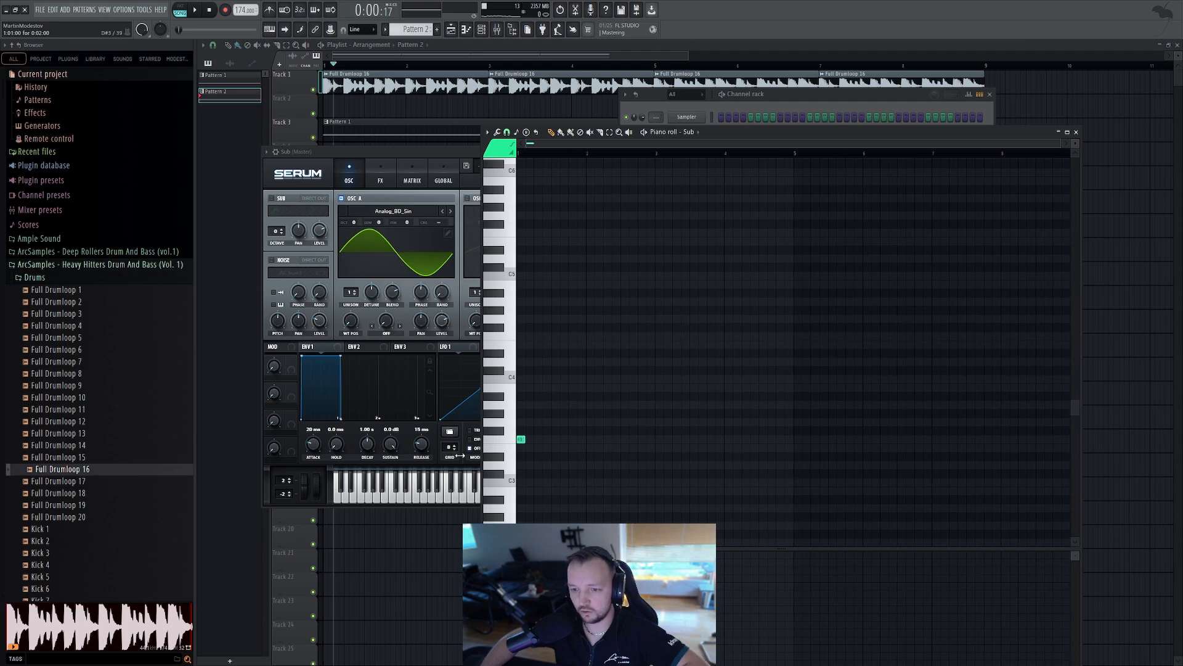
{"action": "scroll", "coordinate": [563, 154], "scroll_direction": "up", "scroll_amount": 3}
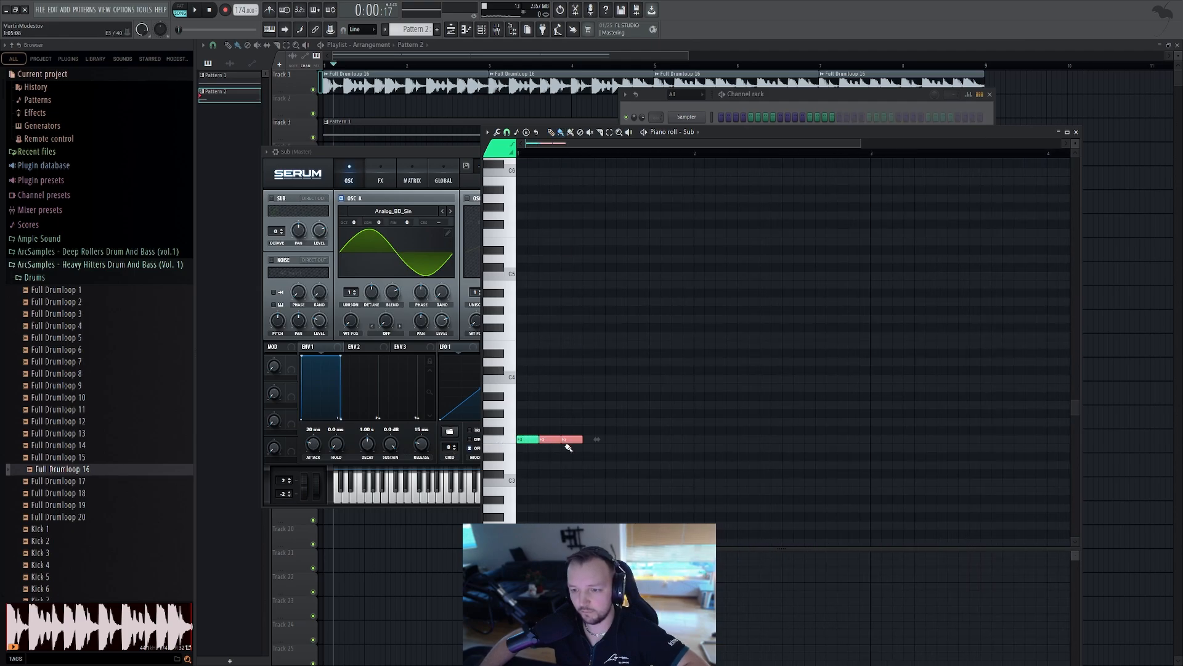
{"action": "left_click", "coordinate": [202, 12]}
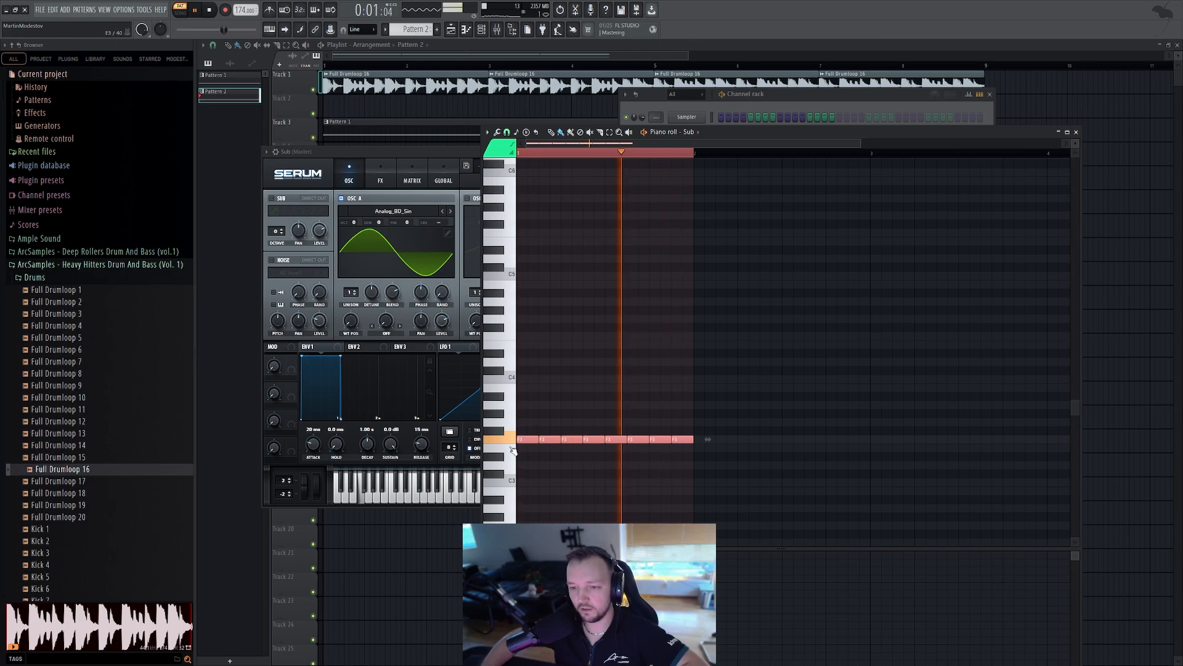
Transpose the sub notes down one octave
{"action": "key", "text": "ctrl+Up"}
{"action": "key", "text": "ctrl+Up"}
{"action": "key", "text": "ctrl+Down"}
{"action": "key", "text": "ctrl+Down"}
{"action": "key", "text": "ctrl+Down"}
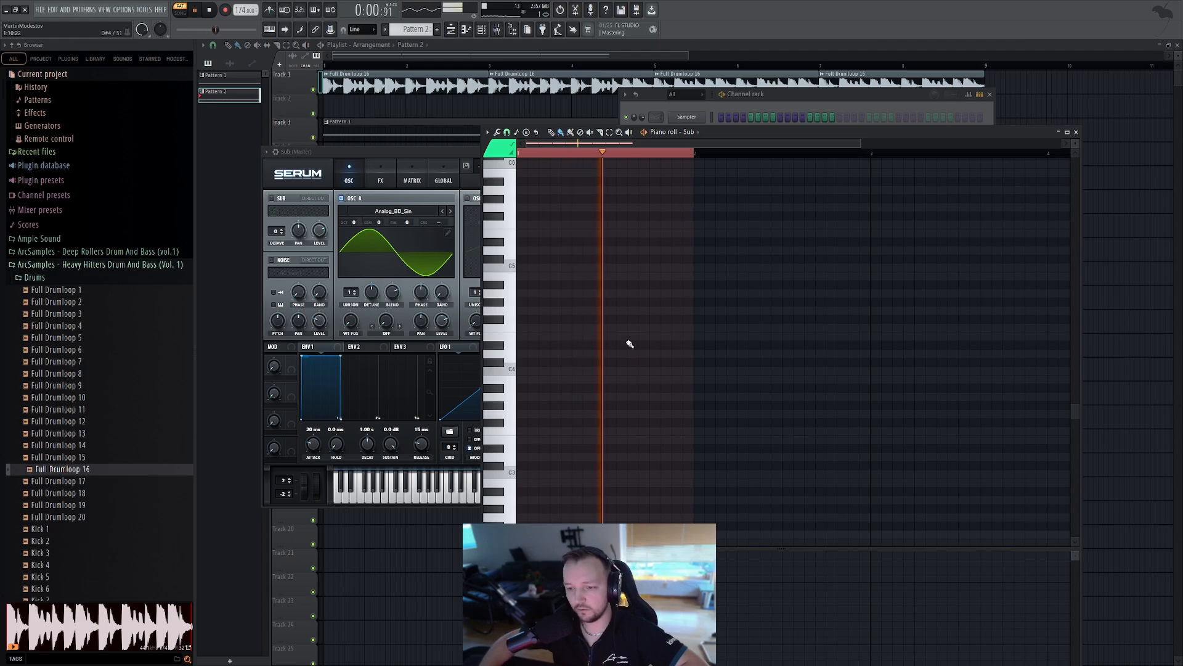
Route the Sub channel to its own free mixer track
{"action": "left_click", "coordinate": [765, 105]}
{"action": "key", "text": "space"}
{"action": "left_click", "coordinate": [682, 161]}
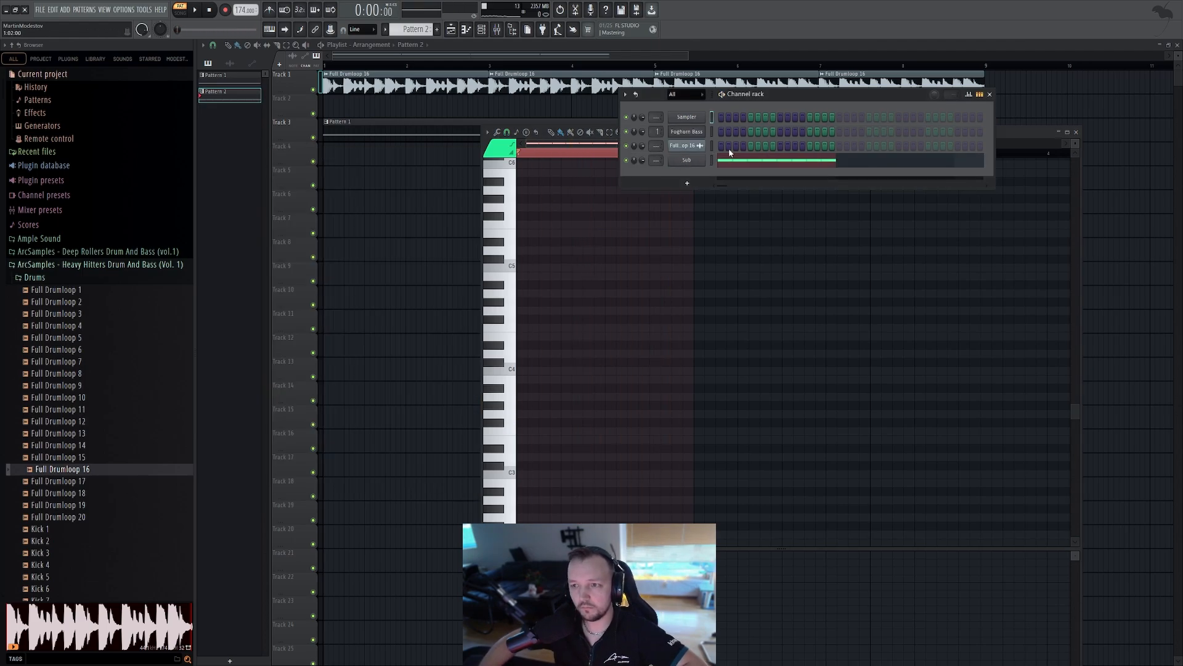
{"action": "left_click", "coordinate": [689, 161]}
{"action": "left_click", "coordinate": [281, 156]}
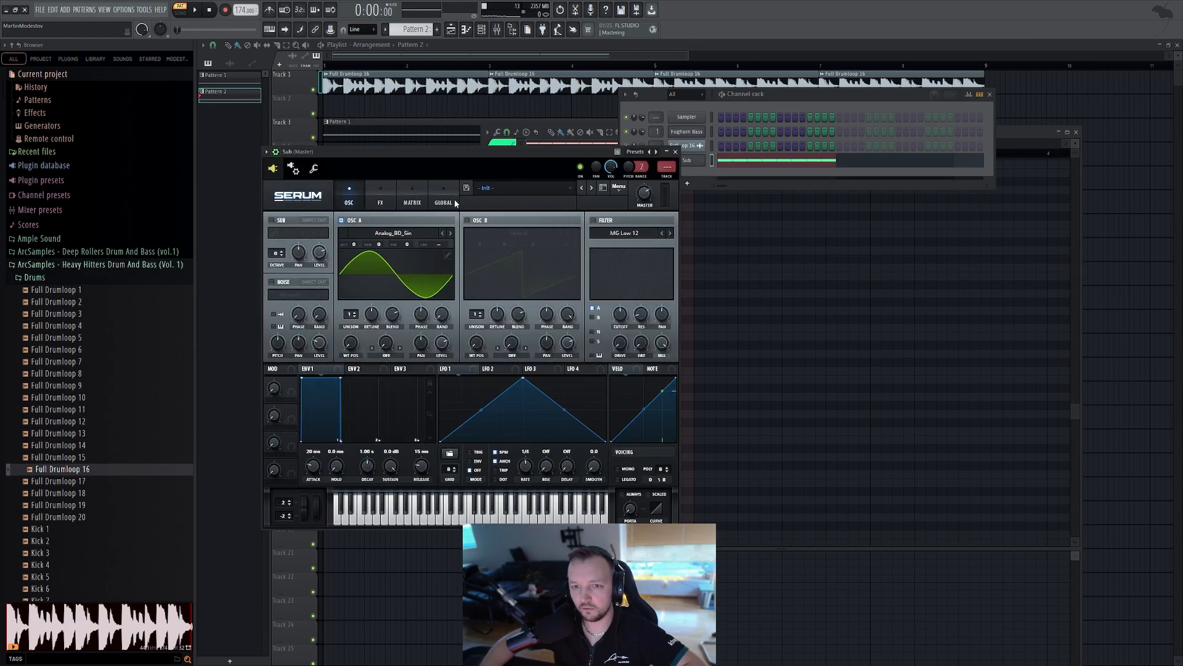
{"action": "left_click", "coordinate": [667, 178]}
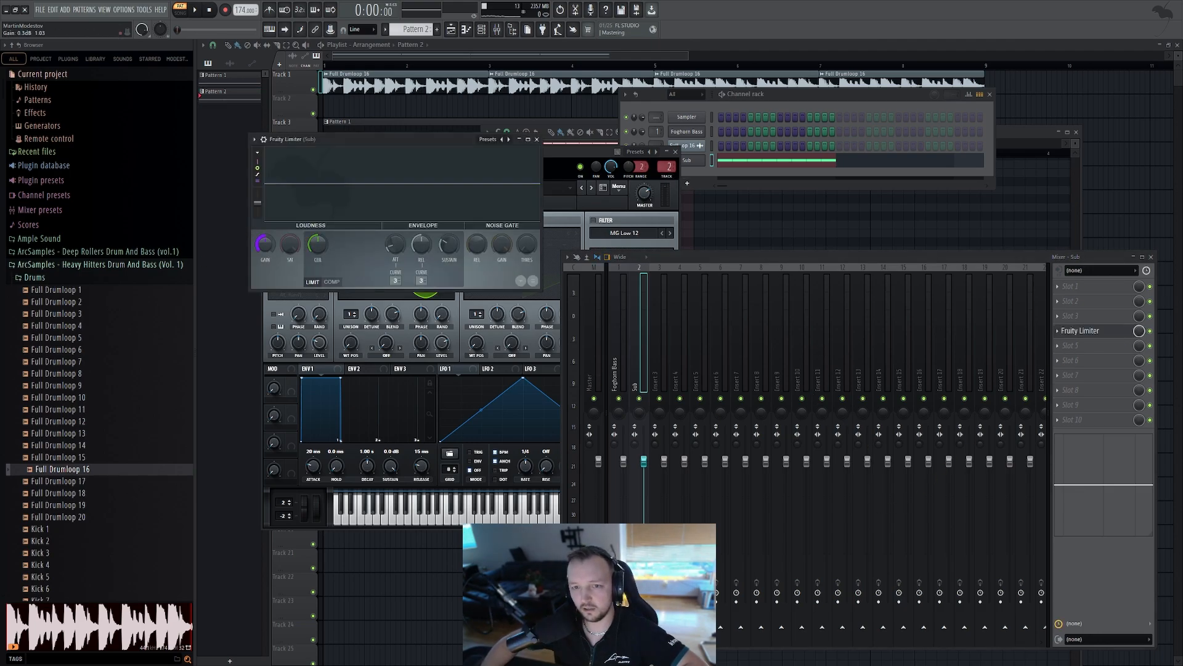
Place Pattern 2 on Track 5 and repeat it across the first four bars
{"action": "key", "text": "space"}
{"action": "key", "text": "space"}
{"action": "left_click", "coordinate": [451, 108]}
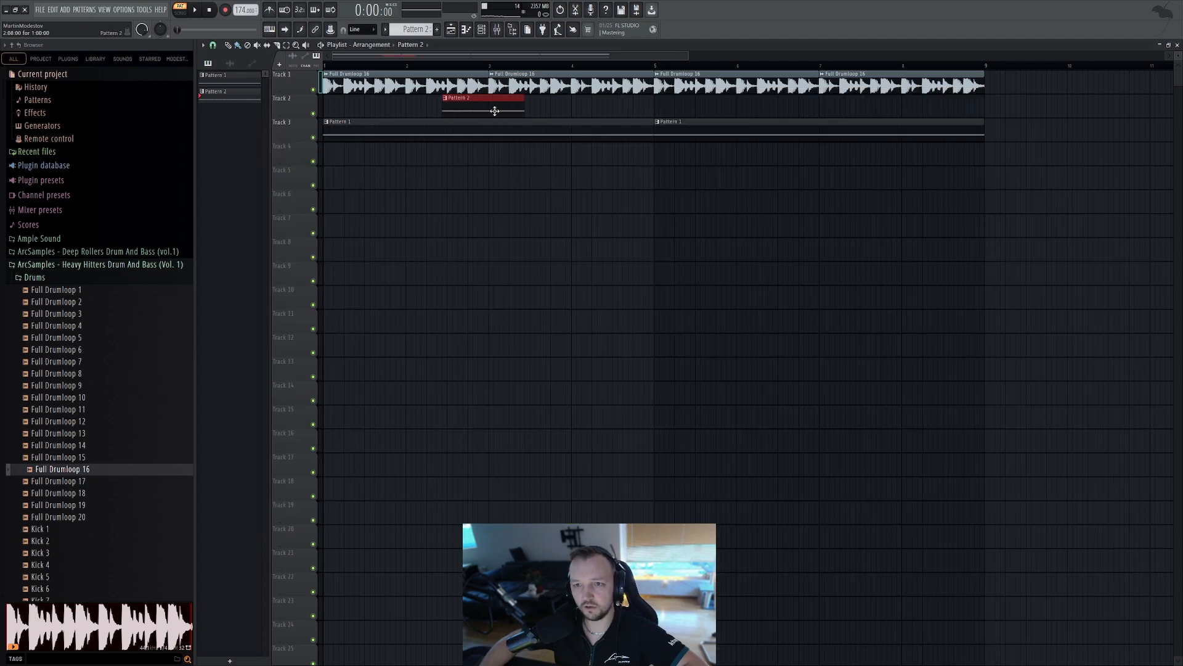
{"action": "mouse_move", "coordinate": [494, 111]}
{"action": "left_mouse_down"}
{"action": "mouse_move", "coordinate": [369, 173]}
{"action": "mouse_move", "coordinate": [641, 164]}
{"action": "left_mouse_up"}
{"action": "left_click", "coordinate": [339, 70]}
{"action": "key", "text": "space"}
{"action": "left_click_drag", "start_coordinate": [658, 67], "coordinate": [232, 180]}
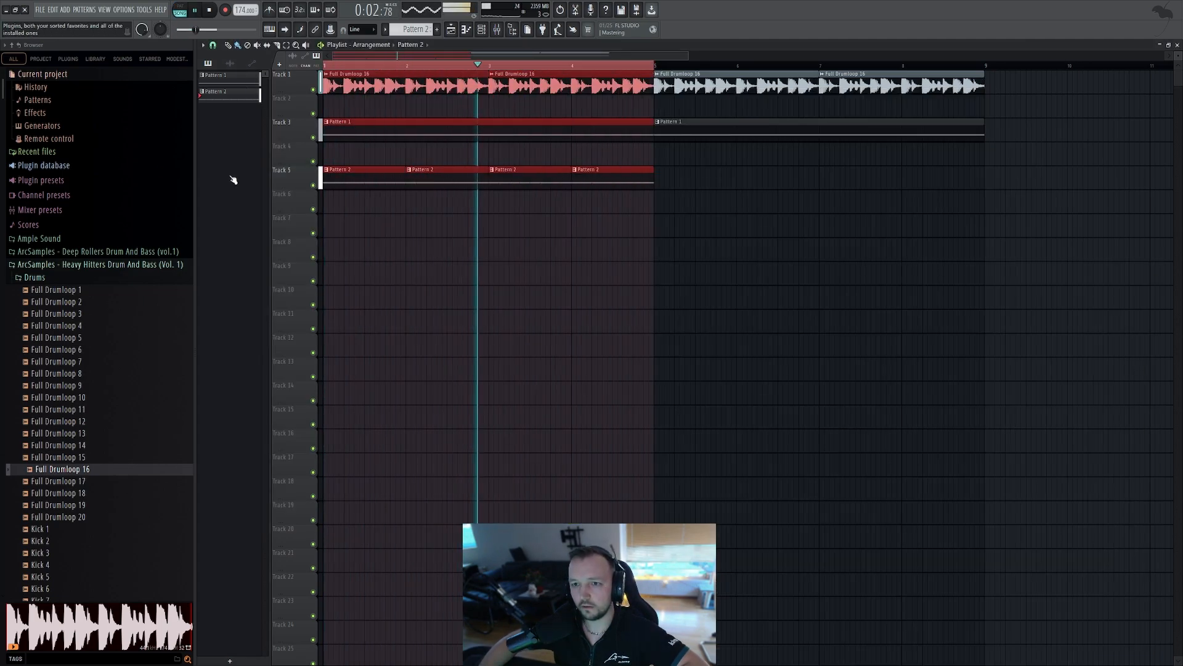
Add a MIDI Out channel on a new Pattern 3 in the channel rack
{"action": "scroll", "coordinate": [333, 221], "scroll_direction": "up", "scroll_amount": 5}
{"action": "left_click", "coordinate": [459, 197], "text": "ctrl"}
{"action": "key", "text": "space"}
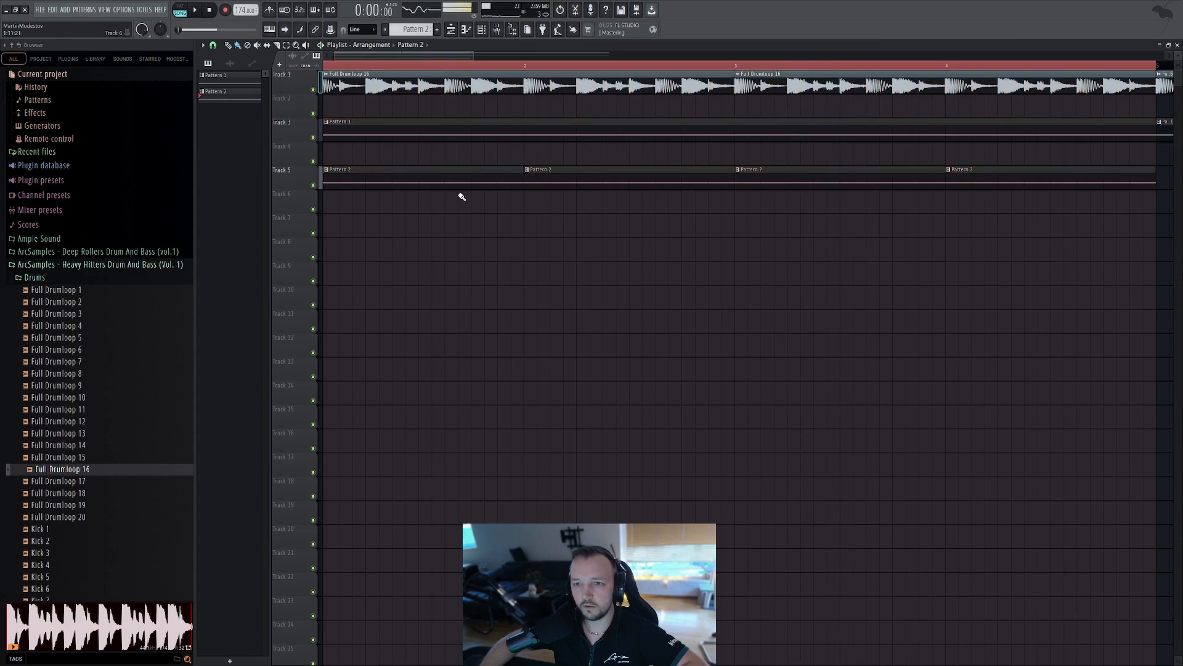
{"action": "left_click", "coordinate": [498, 31]}
{"action": "left_click", "coordinate": [623, 321]}
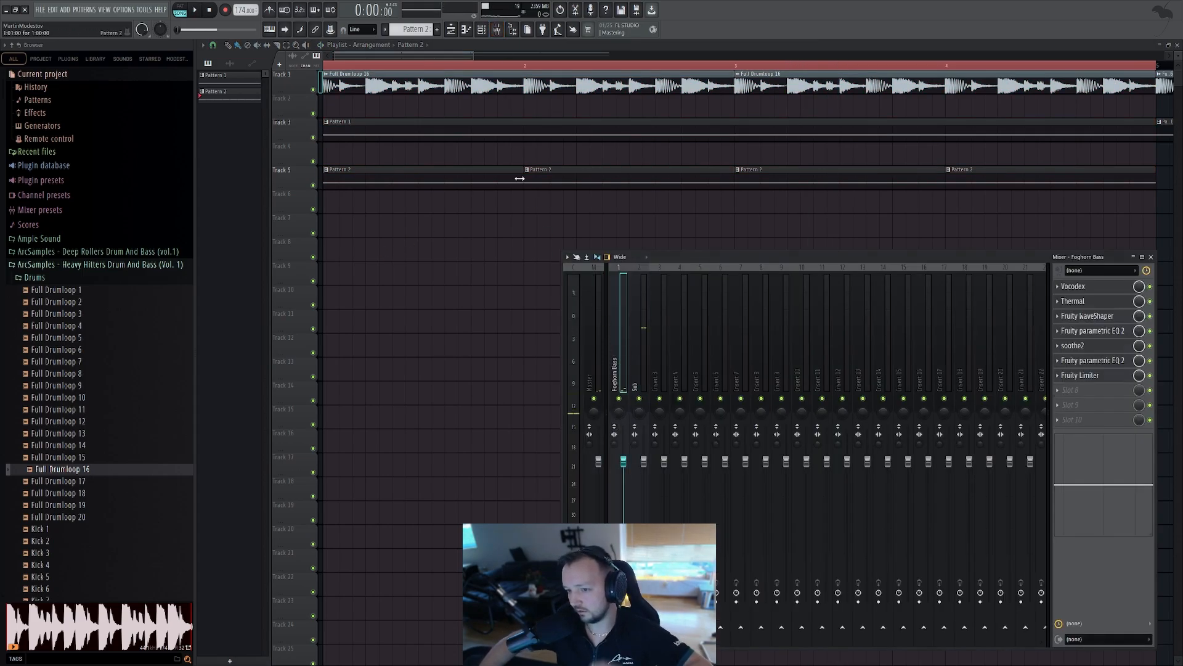
{"action": "key", "text": "F9"}
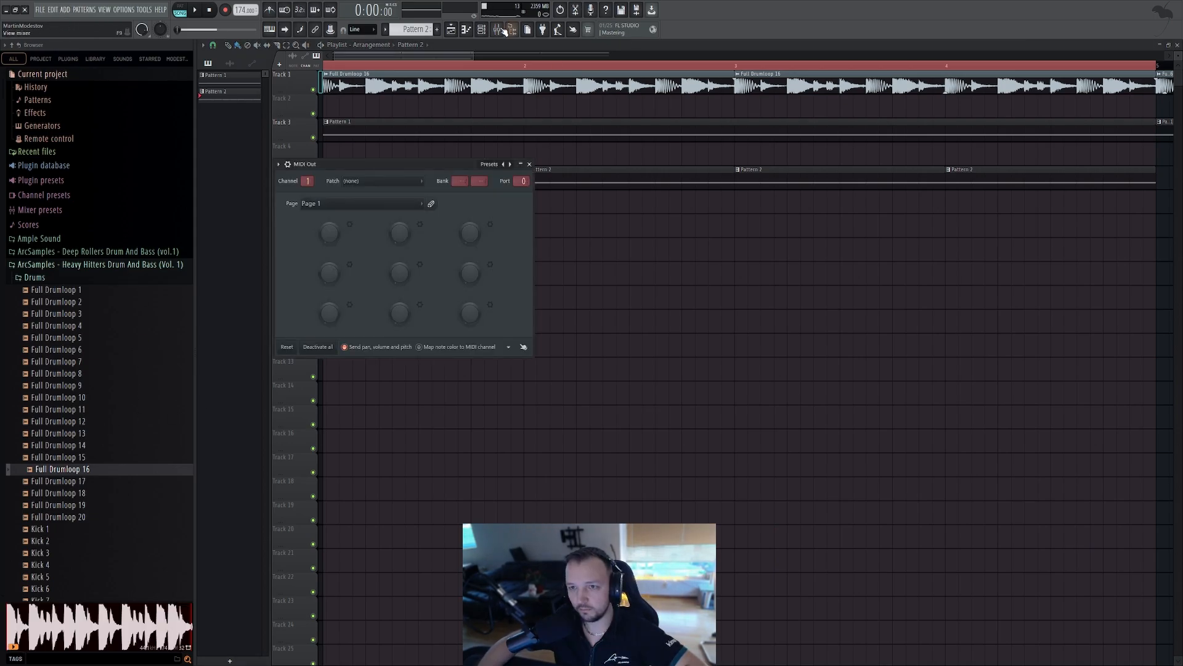
{"action": "left_click", "coordinate": [481, 31]}
{"action": "scroll", "coordinate": [424, 30], "scroll_direction": "up", "scroll_amount": 1}
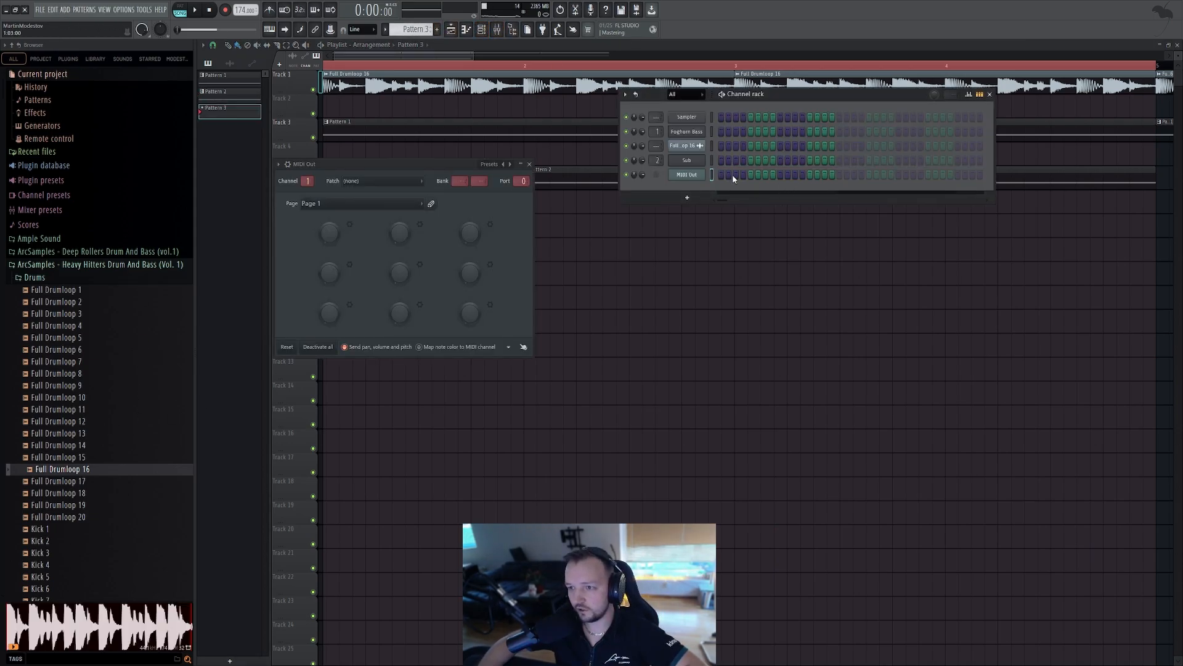
Place Pattern 3 on Track 6 repeated across the first four bars
{"action": "left_click", "coordinate": [708, 269]}
{"action": "left_click", "coordinate": [364, 205]}
{"action": "left_click_drag", "start_coordinate": [555, 206], "coordinate": [1011, 206]}
{"action": "scroll", "coordinate": [388, 220], "scroll_direction": "down", "scroll_amount": 3}
{"action": "right_click", "coordinate": [314, 209]}
{"action": "left_click", "coordinate": [313, 185]}
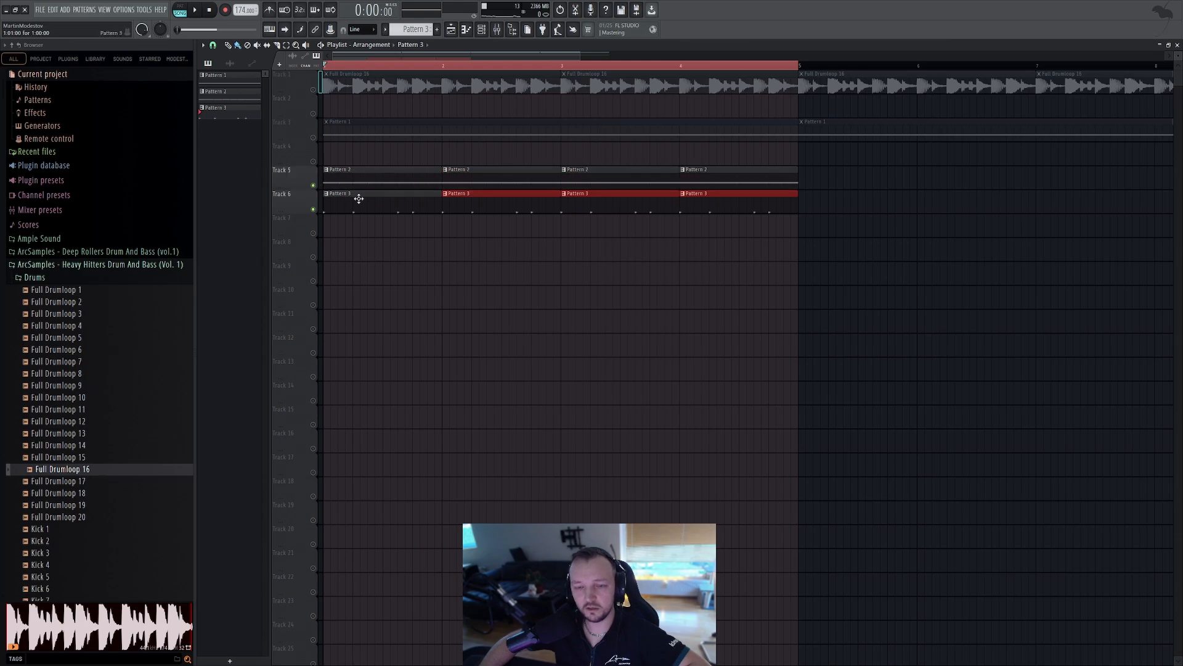
Insert Kickstart 2 on the Sub mixer track and switch it to MIDI trigger mode
{"action": "double_click", "coordinate": [359, 197]}
{"action": "left_click", "coordinate": [498, 26]}
{"action": "key", "text": "space"}
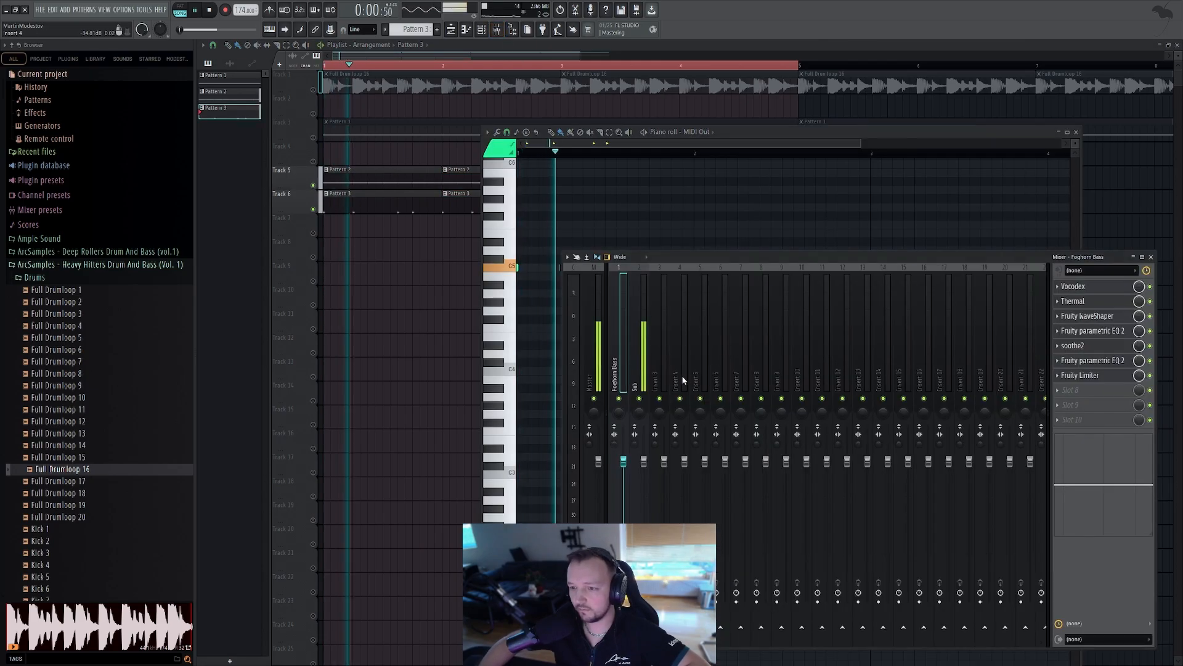
{"action": "left_click", "coordinate": [641, 369]}
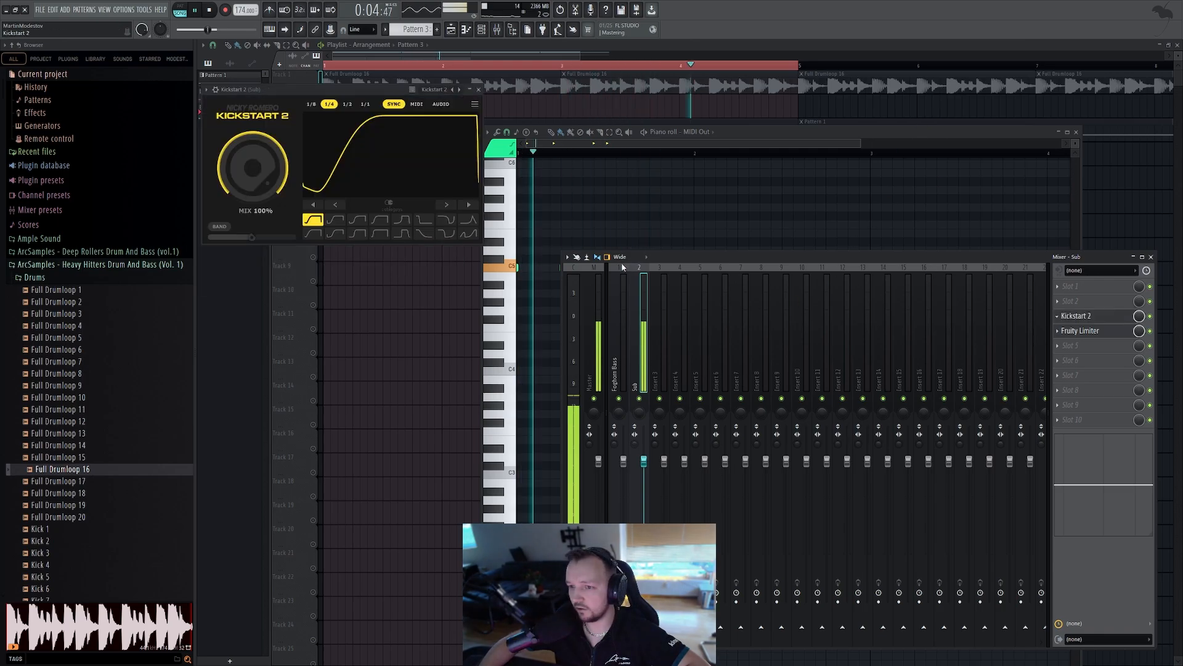
{"action": "left_click", "coordinate": [415, 106]}
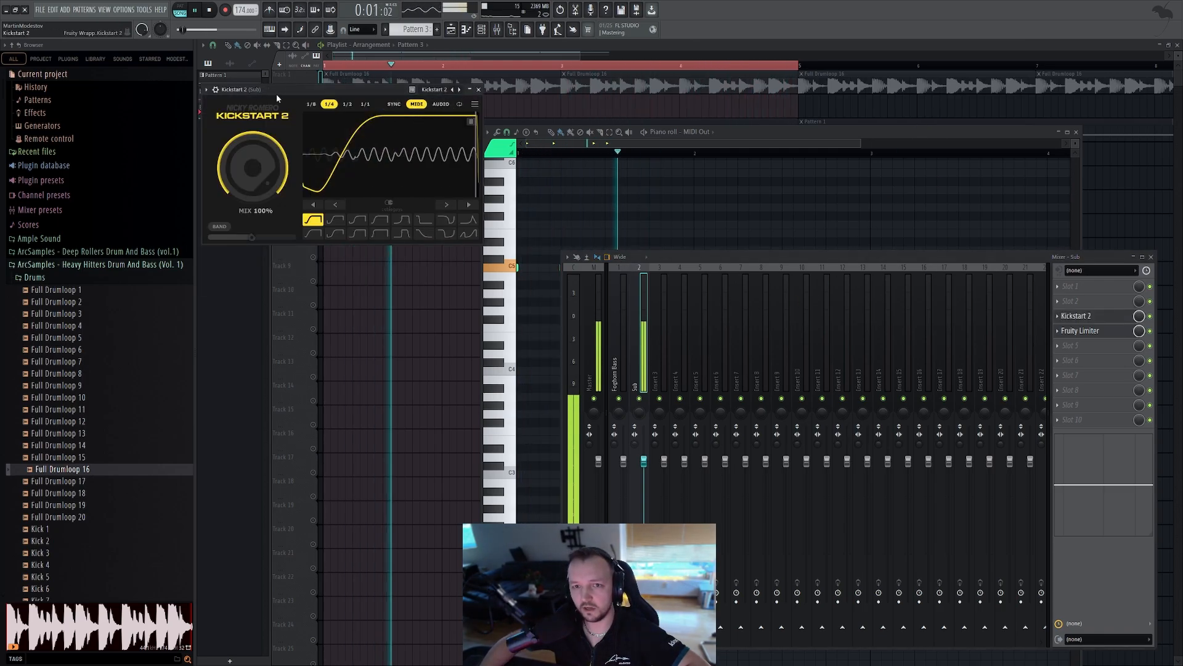
Assign a MIDI input port to Kickstart 2 in its plugin wrapper settings
{"action": "left_click", "coordinate": [216, 90]}
{"action": "left_click", "coordinate": [237, 108]}
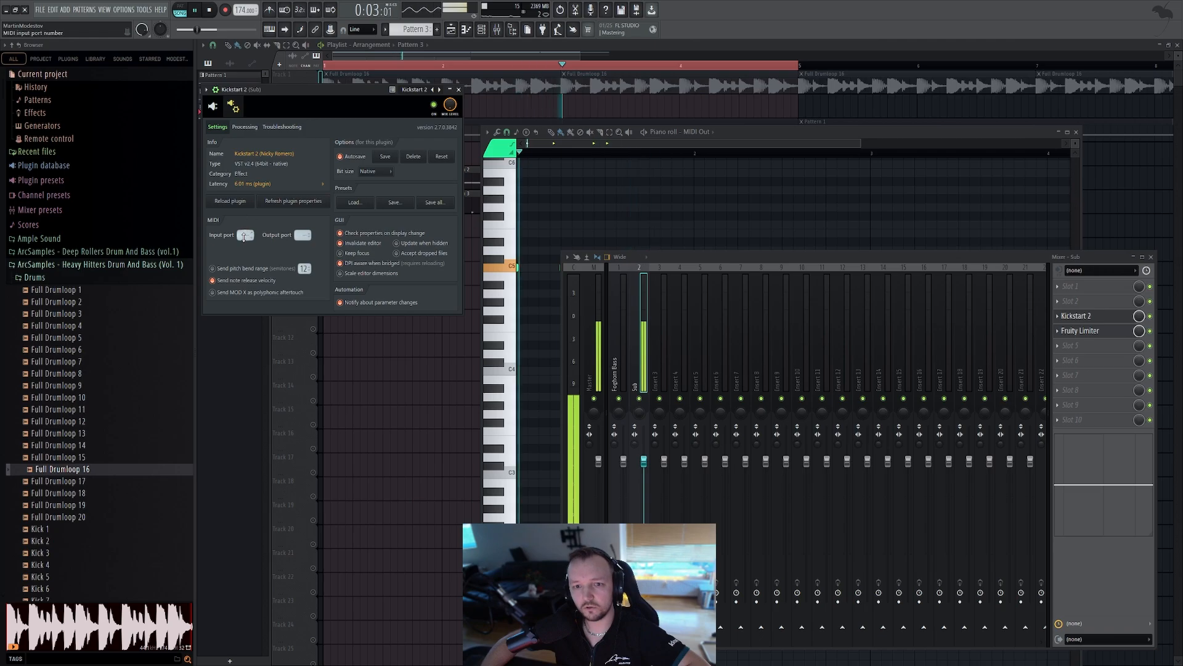
{"action": "left_click_drag", "start_coordinate": [246, 235], "coordinate": [246, 230]}
{"action": "left_click", "coordinate": [212, 107]}
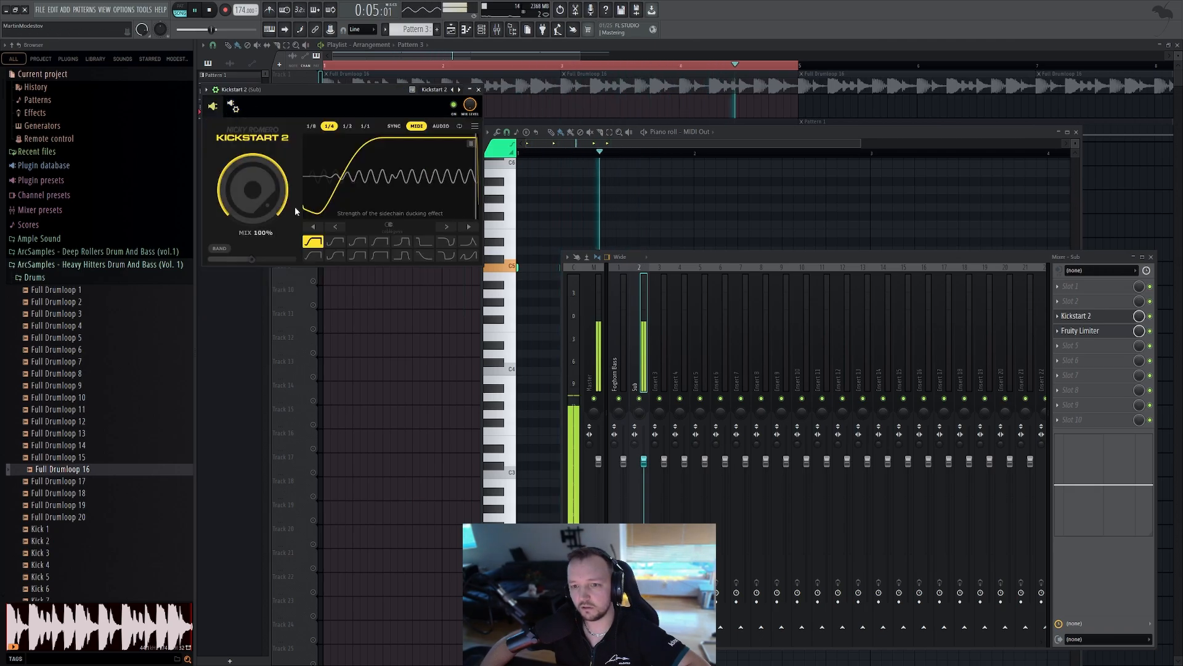
{"action": "left_click", "coordinate": [370, 303]}
{"action": "left_click", "coordinate": [497, 29]}
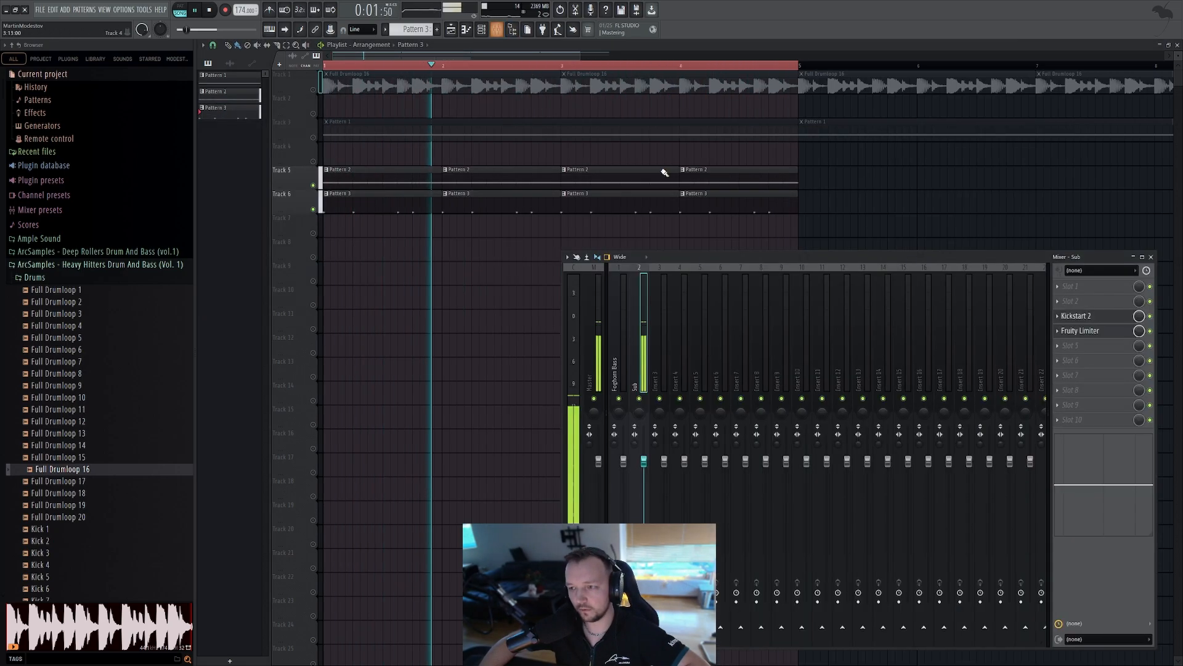
Open the Sub track's Fruity Limiter and toggle playlist track mutes while auditioning
{"action": "left_click", "coordinate": [1102, 332]}
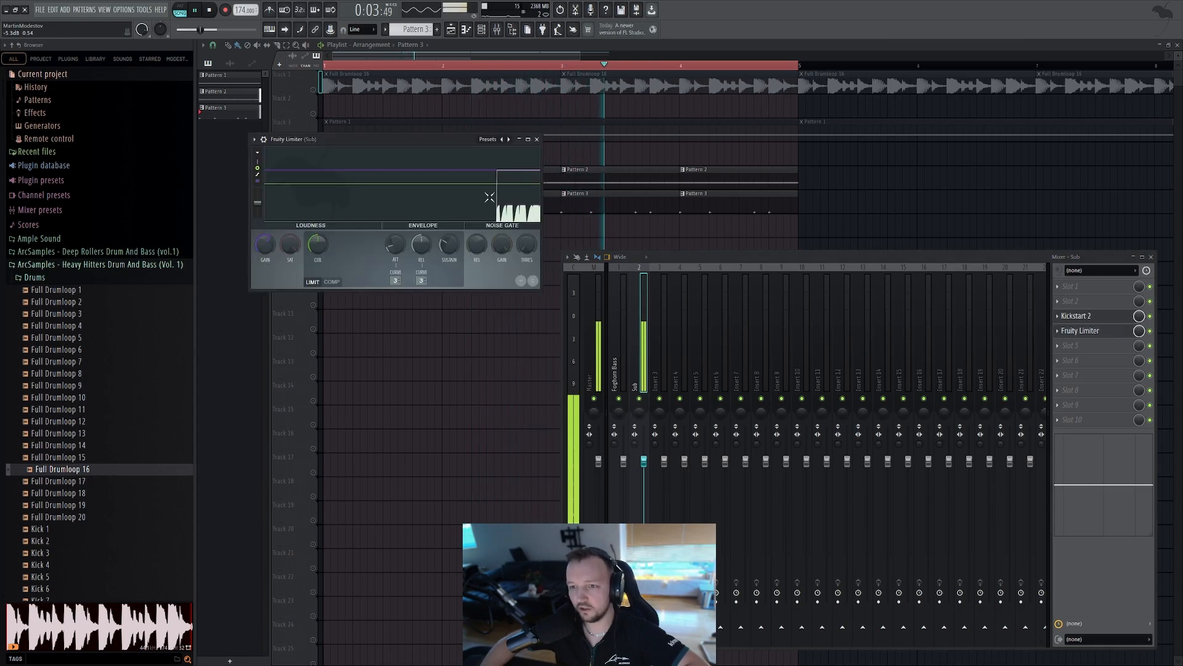
{"action": "right_click", "coordinate": [642, 230]}
{"action": "left_click", "coordinate": [313, 138]}
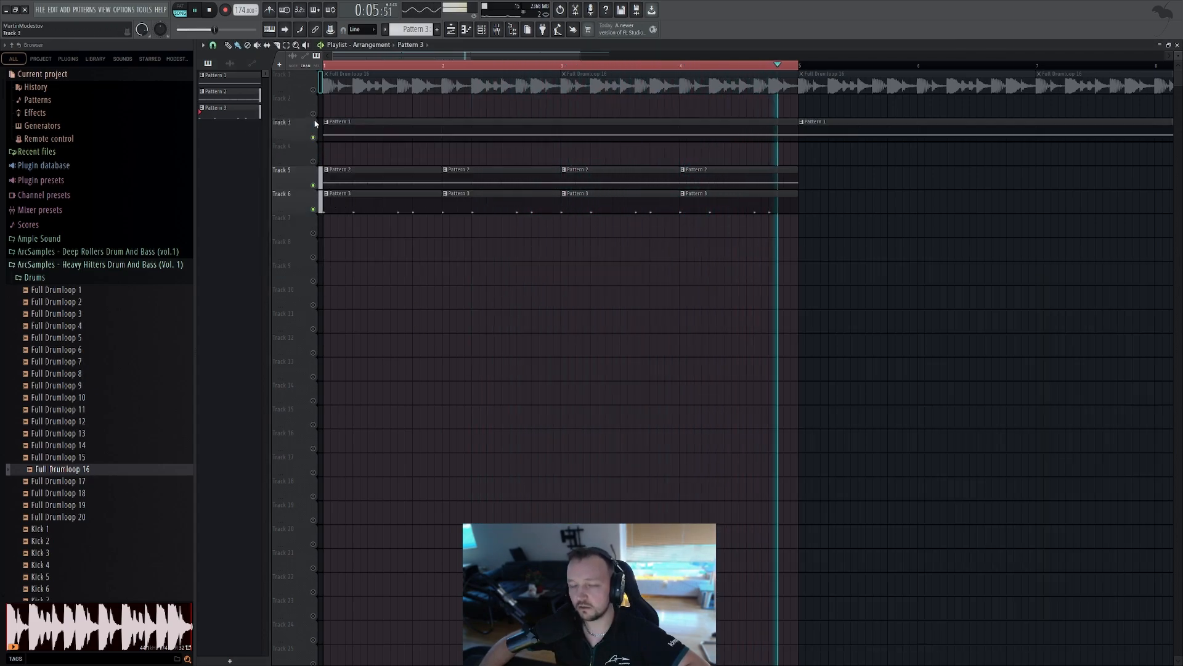
{"action": "left_click", "coordinate": [313, 90]}
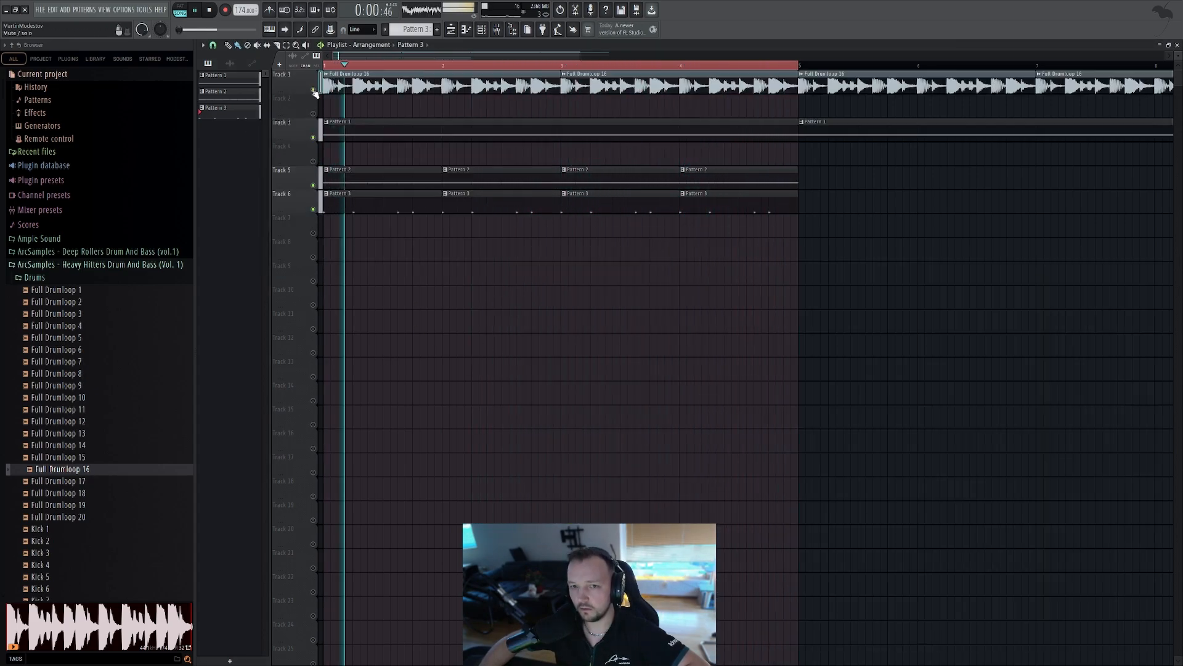
Open the Foghorn Bass piano roll and draw a second, shorter note below the long note
{"action": "double_click", "coordinate": [518, 127]}
{"action": "key", "text": "F6"}
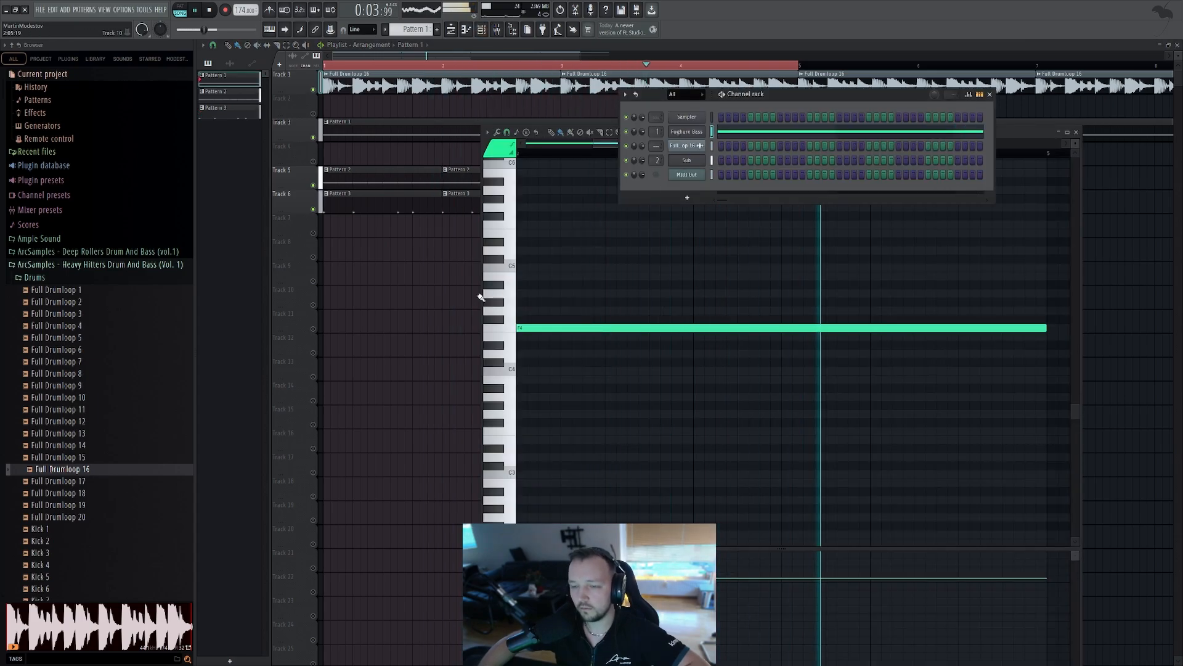
{"action": "key", "text": "space"}
{"action": "left_click", "coordinate": [680, 132]}
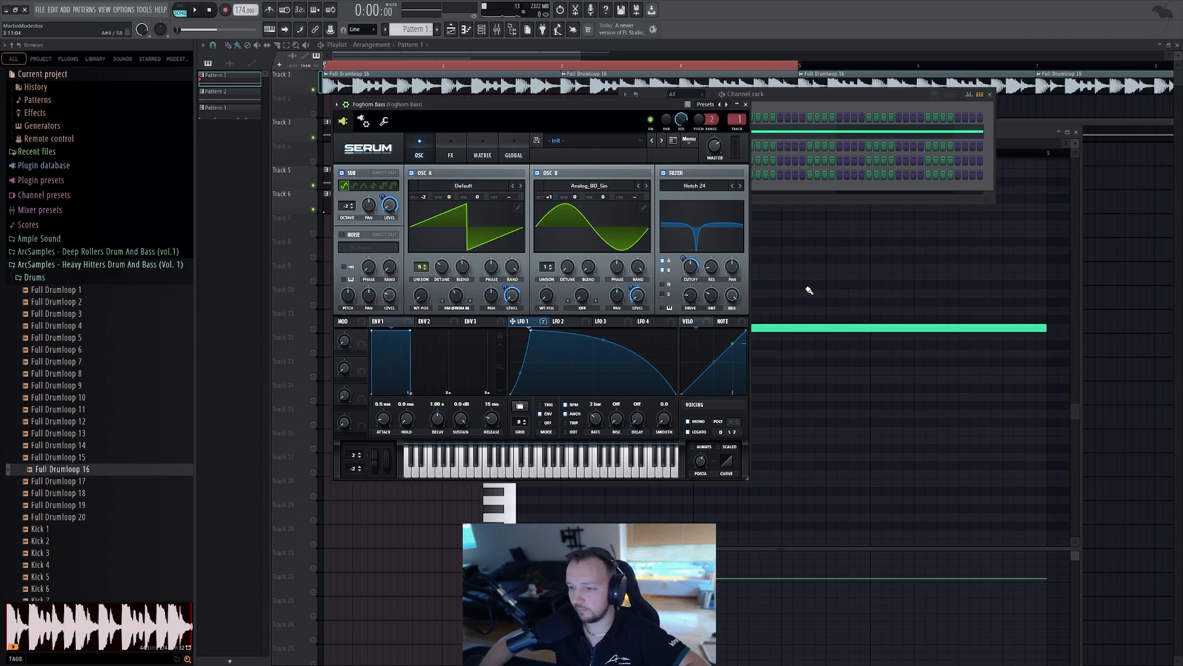
{"action": "double_click", "coordinate": [824, 133]}
{"action": "scroll", "coordinate": [760, 328], "scroll_direction": "down", "scroll_amount": 2}
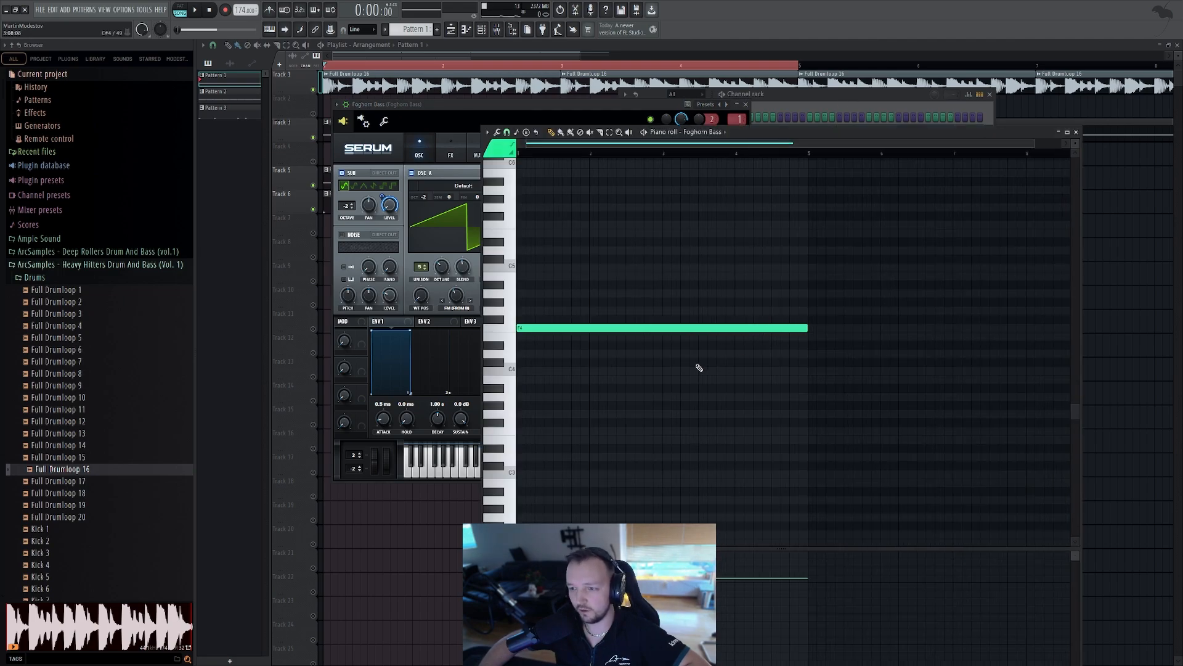
{"action": "mouse_move", "coordinate": [699, 368]}
{"action": "left_mouse_down"}
{"action": "mouse_move", "coordinate": [700, 343]}
{"action": "mouse_move", "coordinate": [806, 355]}
{"action": "mouse_move", "coordinate": [683, 353]}
{"action": "left_mouse_up"}
Extend the new Foghorn Bass note so it ends with the long note
{"action": "key", "text": "space"}
{"action": "key", "text": "space"}
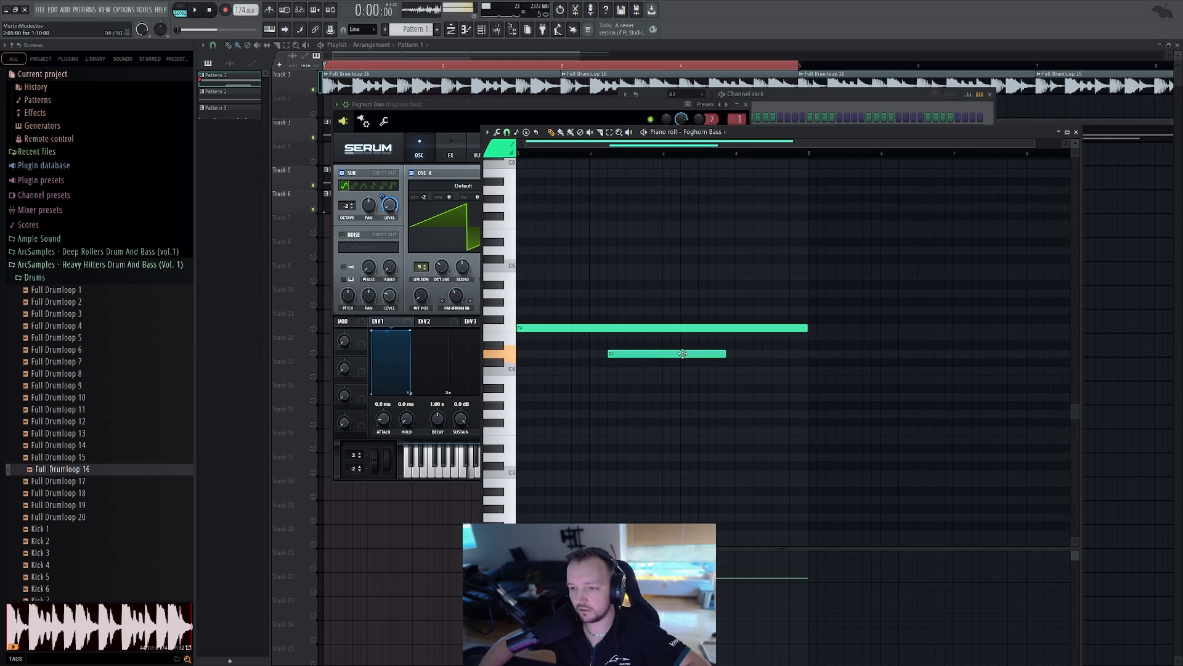
{"action": "key", "text": "space"}
{"action": "left_click_drag", "start_coordinate": [813, 353], "coordinate": [708, 353]}
Shift the second Foghorn Bass note slightly earlier
{"action": "key", "text": "space"}
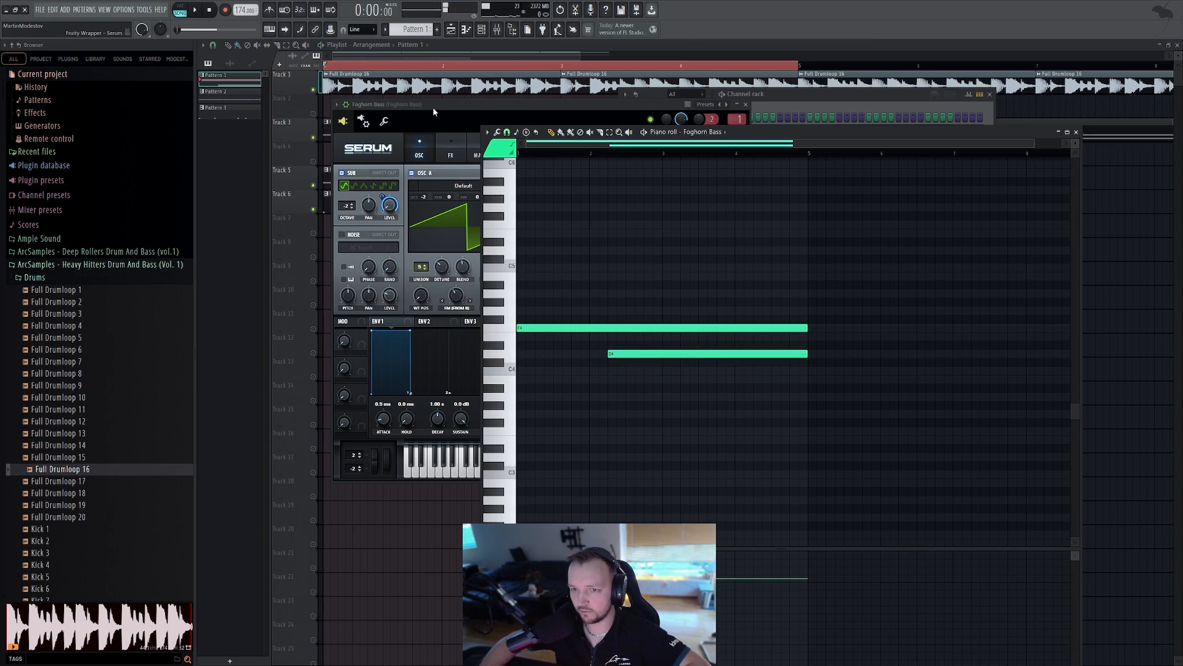
{"action": "left_click", "coordinate": [434, 112]}
{"action": "left_click", "coordinate": [870, 415]}
{"action": "key", "text": "space"}
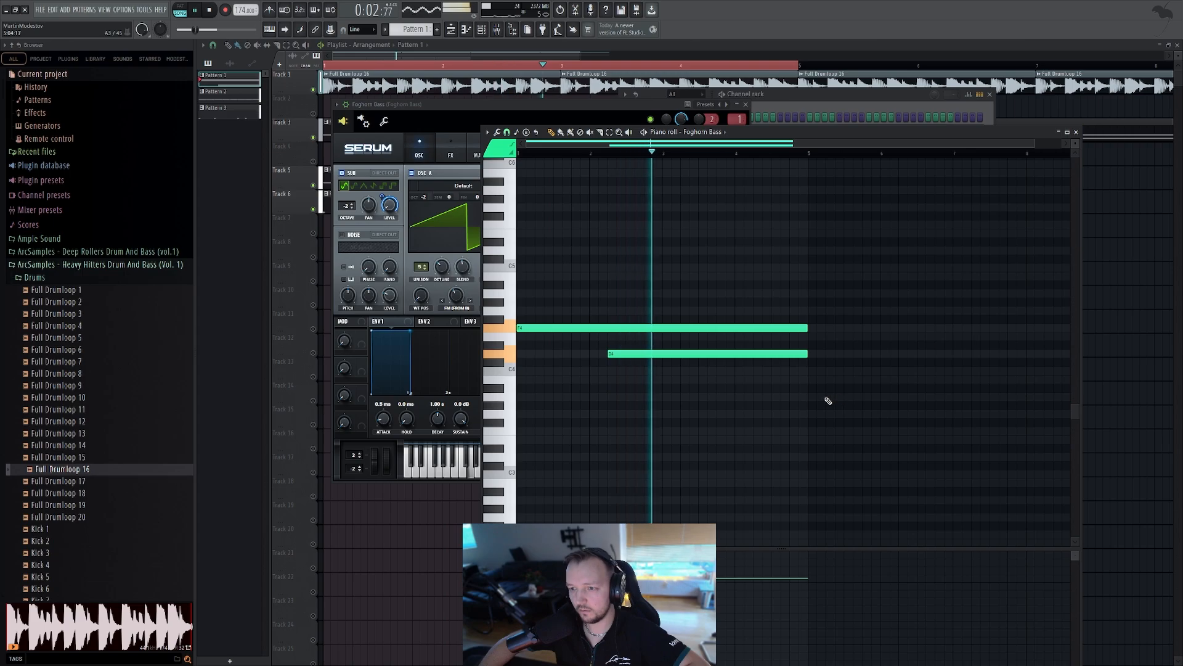
{"action": "key", "text": "space"}
{"action": "left_click_drag", "start_coordinate": [657, 350], "coordinate": [624, 352]}
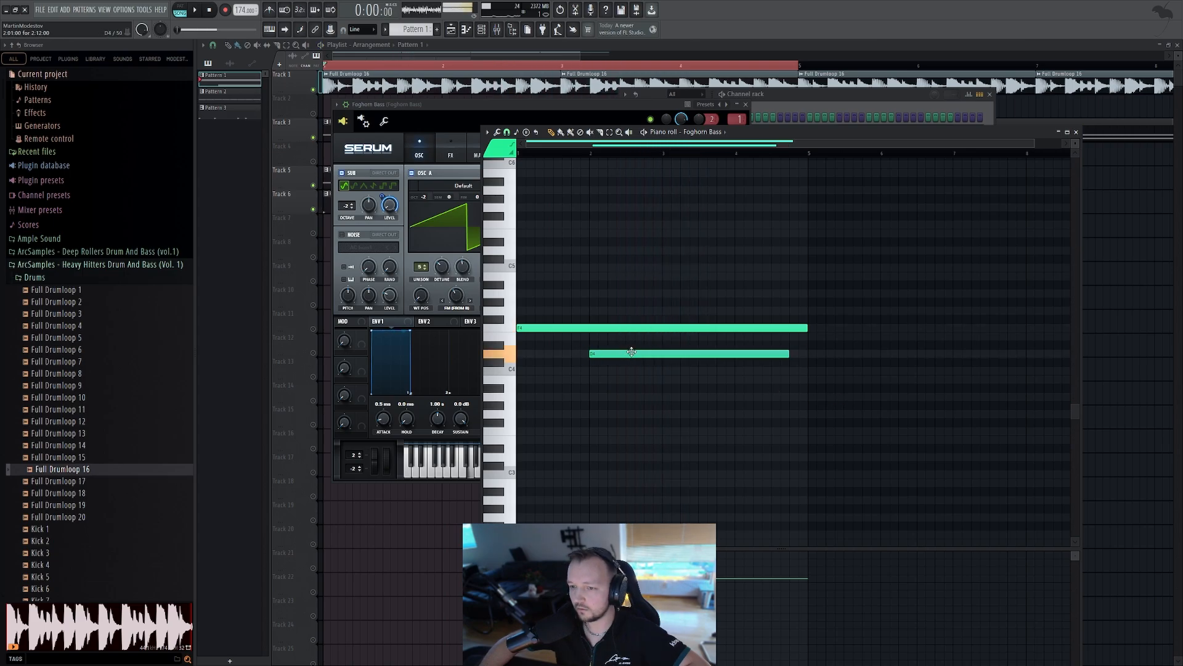
Raise the second Foghorn Bass note to sit just below the long note
{"action": "left_click", "coordinate": [449, 113]}
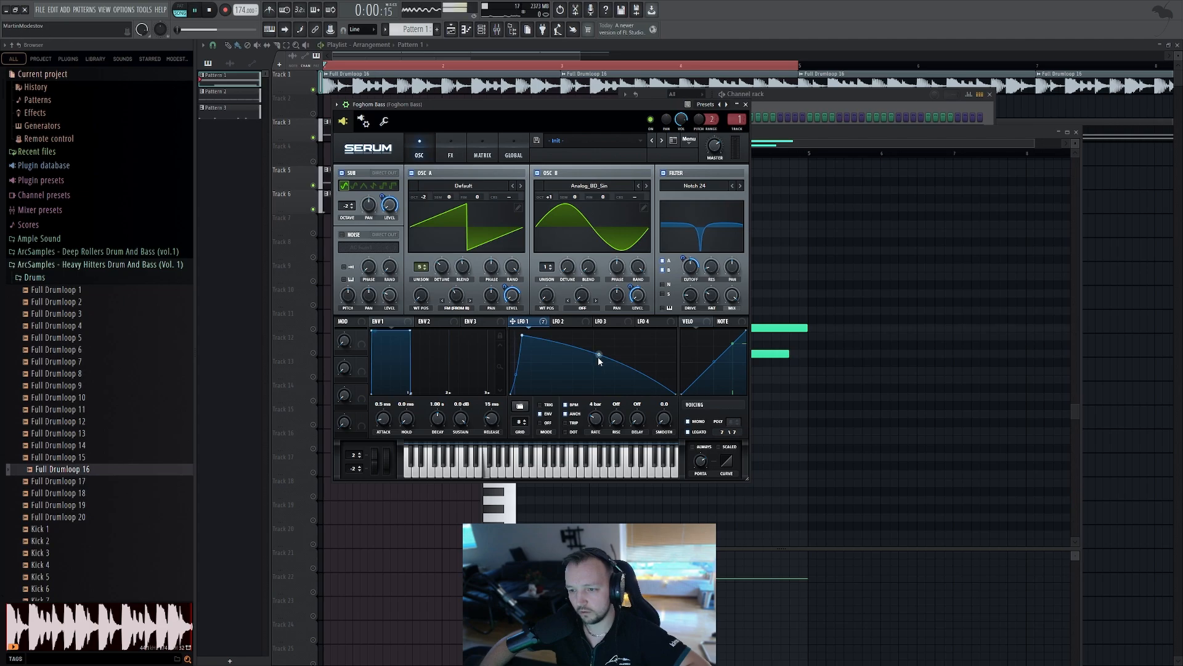
{"action": "left_click", "coordinate": [874, 370]}
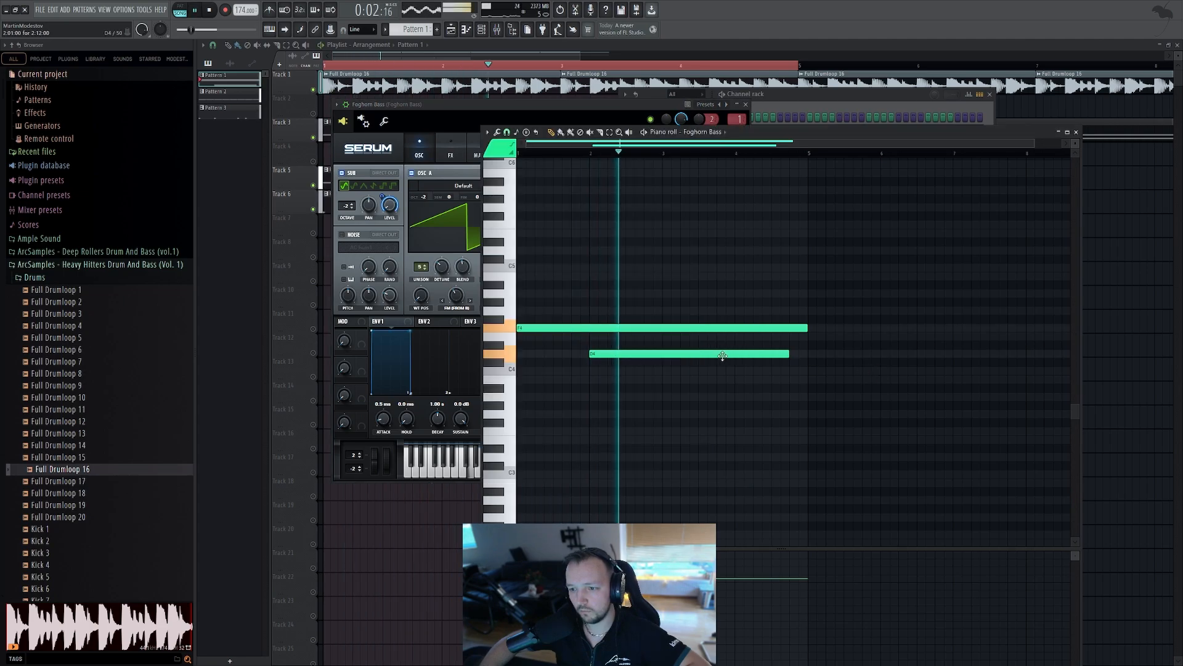
{"action": "left_click", "coordinate": [466, 106]}
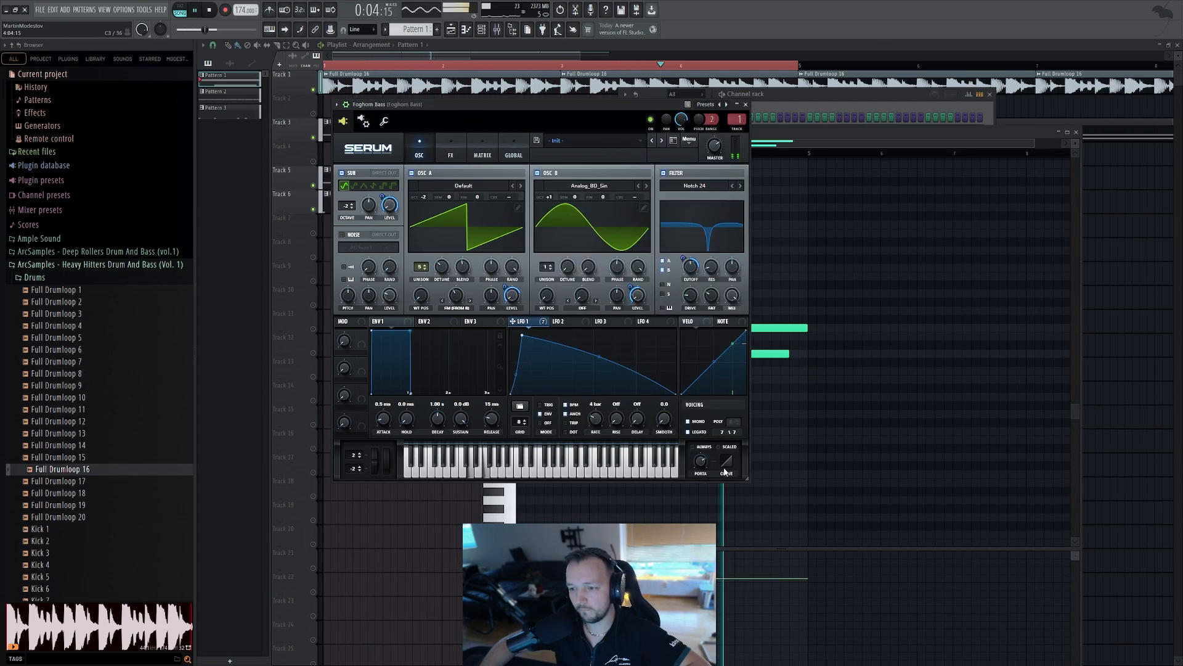
{"action": "left_click", "coordinate": [836, 448]}
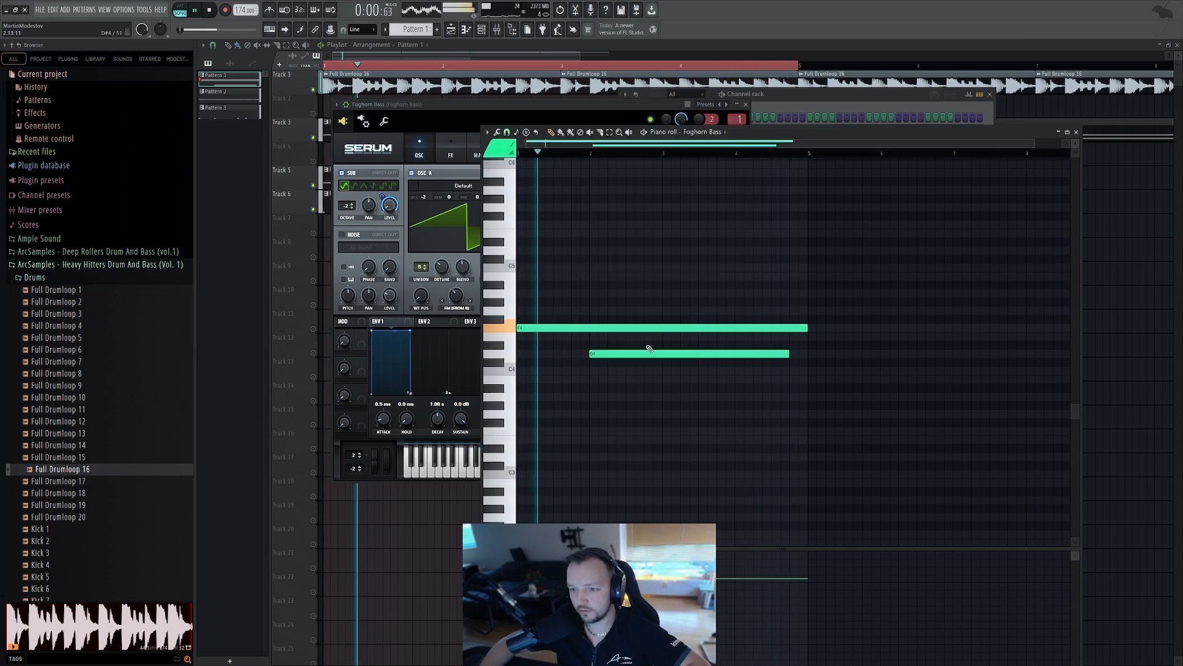
{"action": "left_click_drag", "start_coordinate": [650, 349], "coordinate": [651, 333]}
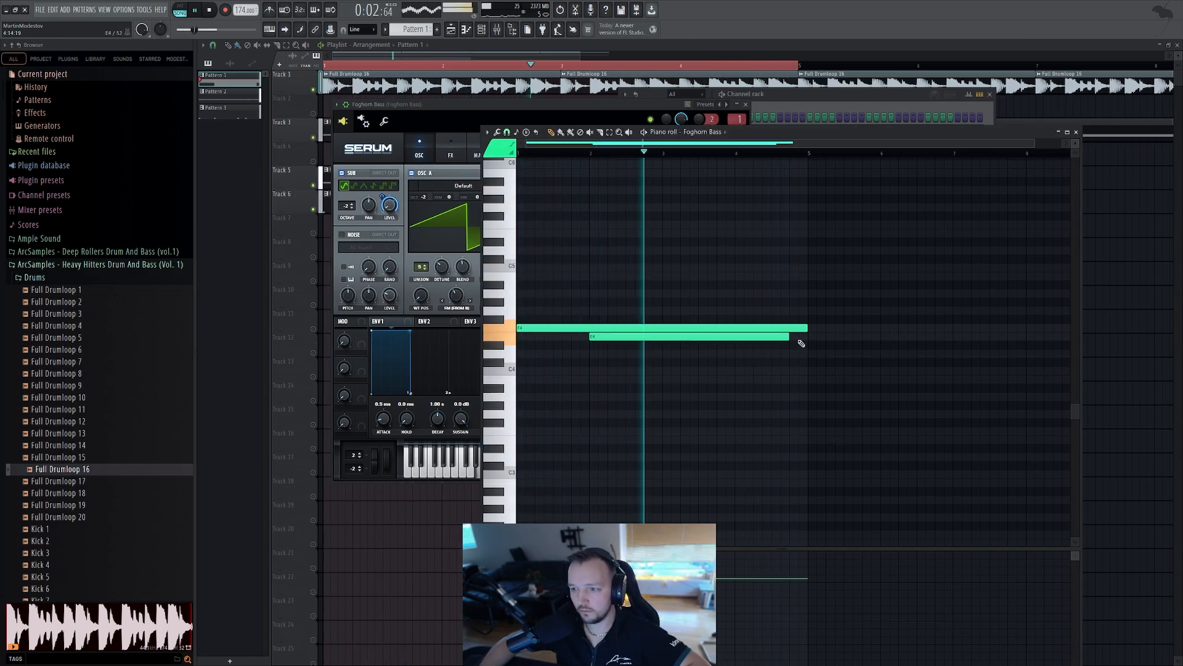
Lower the second Foghorn Bass note roughly half an octave and play the pattern
{"action": "left_click_drag", "start_coordinate": [772, 336], "coordinate": [772, 384]}
{"action": "key", "text": "space"}
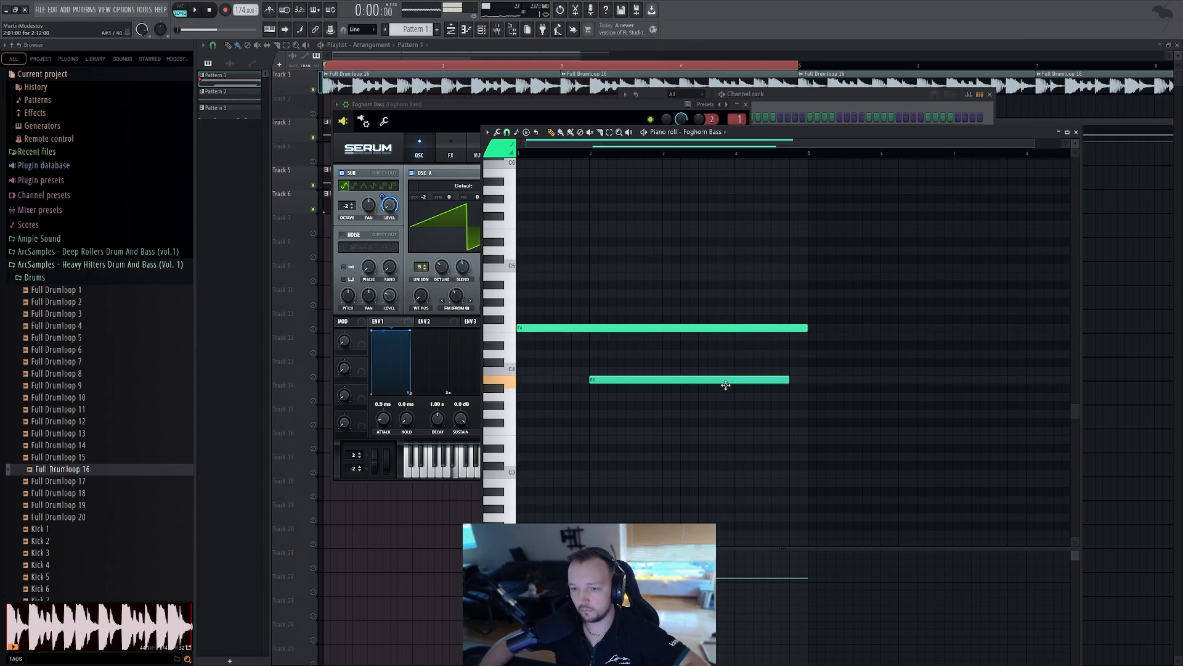
{"action": "key", "text": "space"}
Move the second Foghorn Bass note later and trim its end to line up with the long note, then play it
{"action": "left_click", "coordinate": [464, 111]}
{"action": "left_click", "coordinate": [819, 423]}
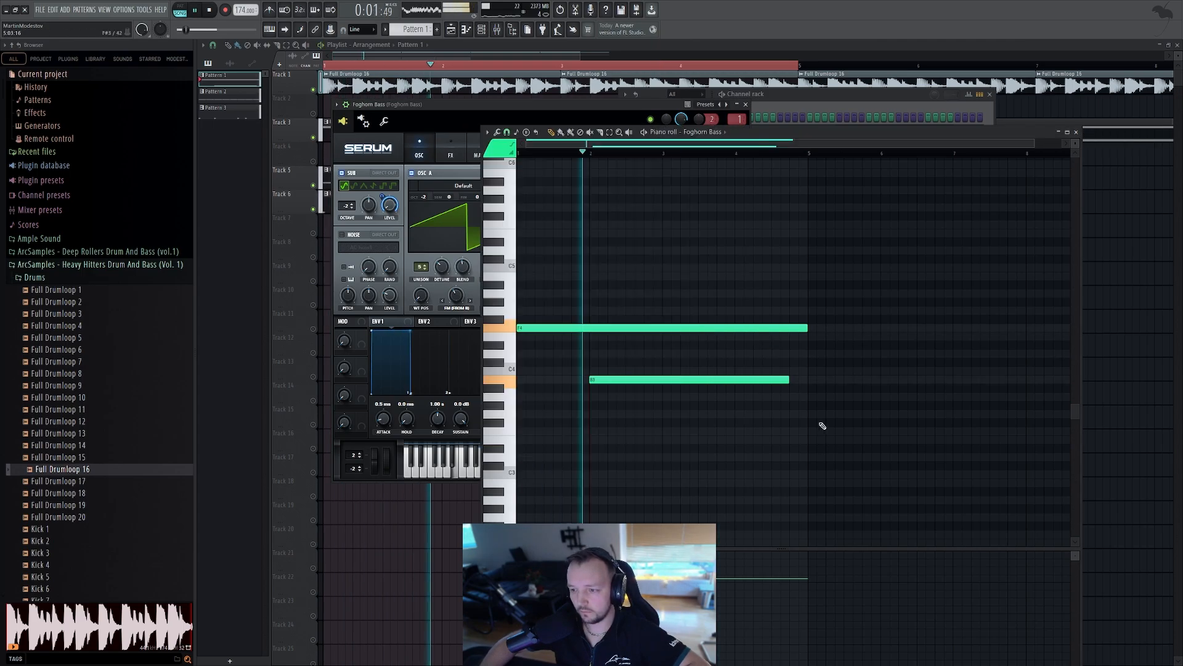
{"action": "left_click_drag", "start_coordinate": [692, 379], "coordinate": [765, 373]}
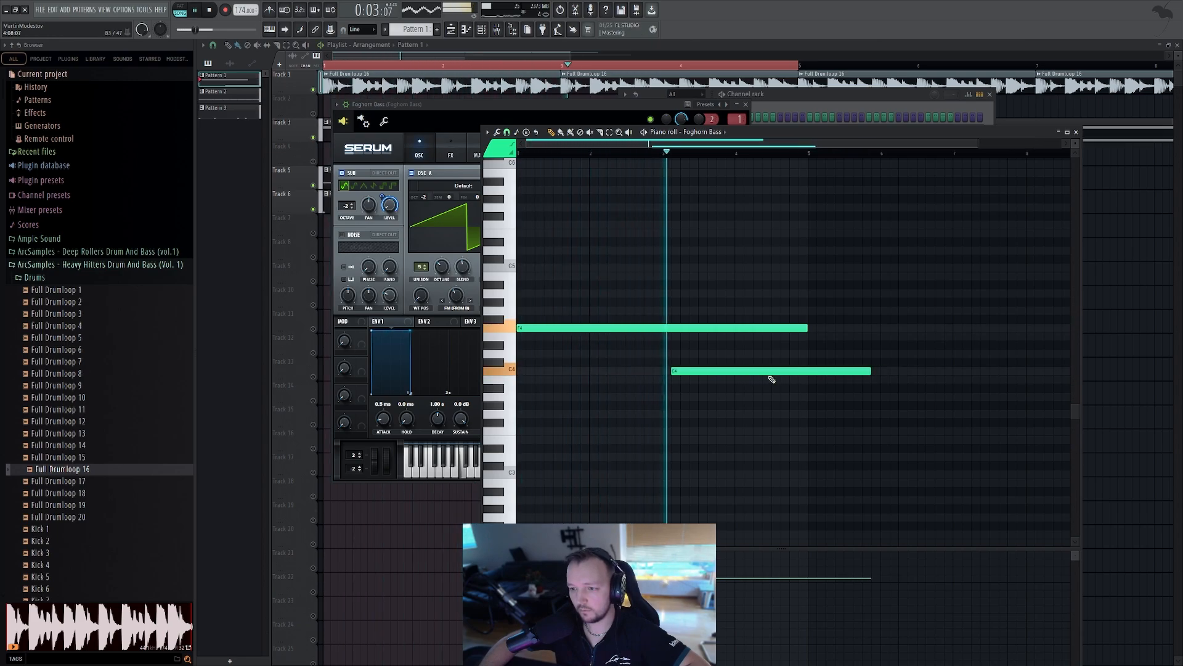
{"action": "left_click_drag", "start_coordinate": [871, 371], "coordinate": [809, 373]}
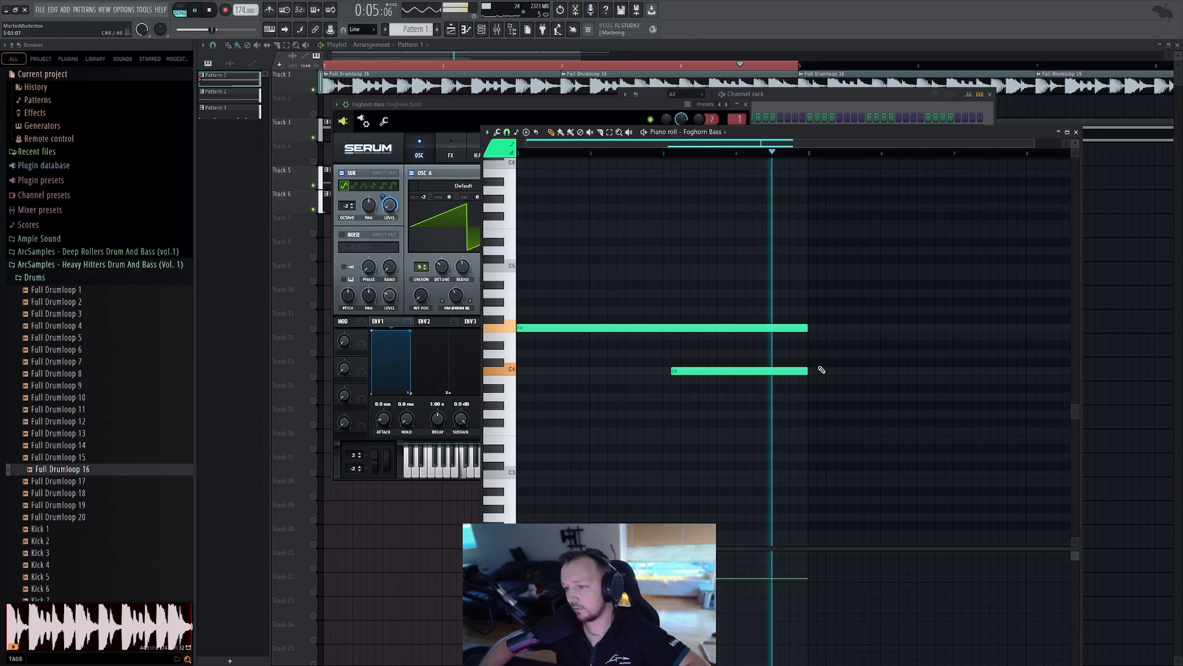
{"action": "key", "text": "space"}
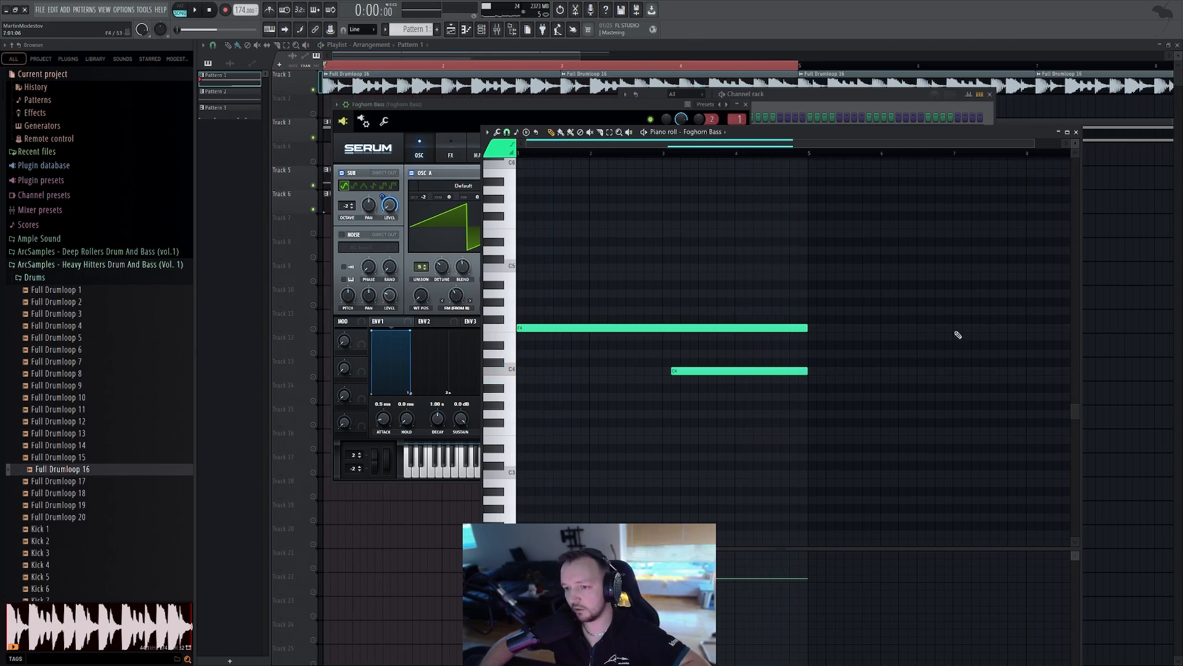
Close the open windows and delete the second Pattern 1 clip on Track 3 of the playlist
{"action": "left_click_drag", "start_coordinate": [456, 107], "coordinate": [456, 105]}
{"action": "key", "text": "F12"}
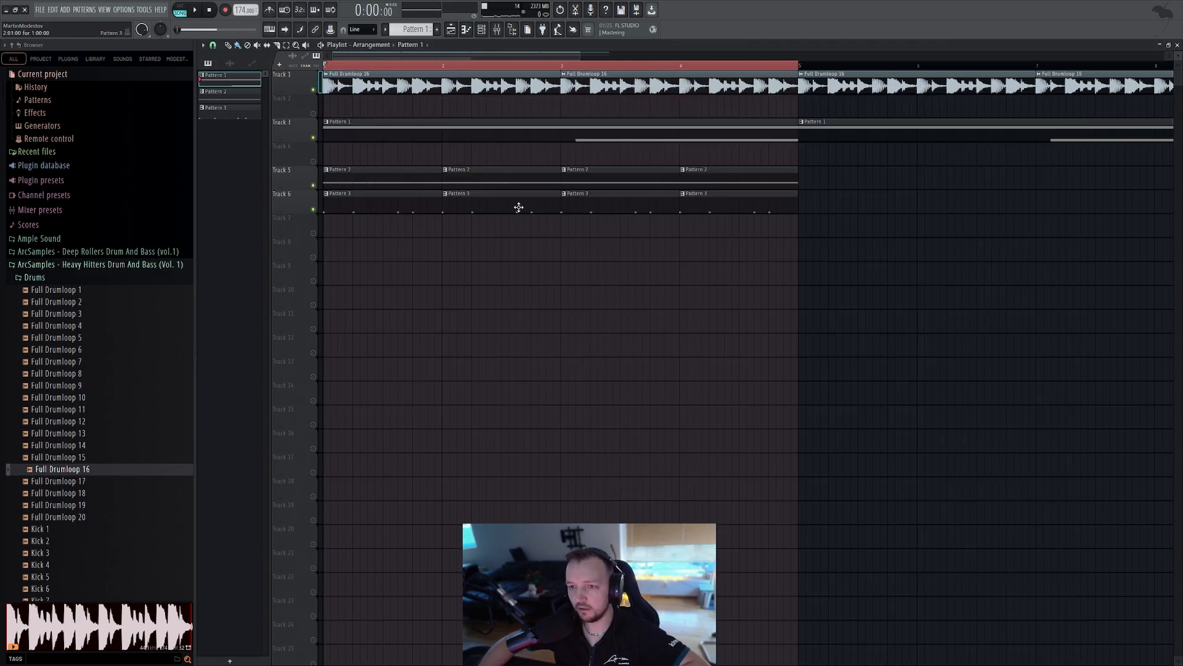
{"action": "right_click", "coordinate": [893, 132]}
{"action": "left_click", "coordinate": [378, 114]}
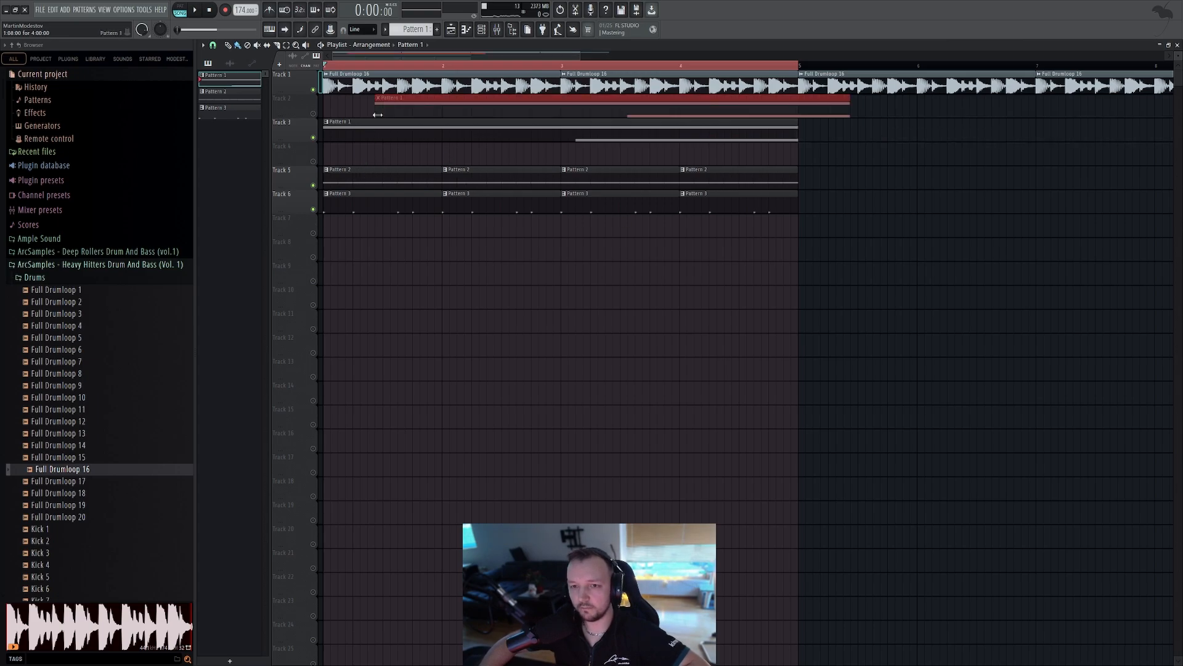
Open the Foghorn Bass's second Fruity parametric EQ 2 and pull a high band down while the track plays
{"action": "double_click", "coordinate": [443, 135]}
{"action": "left_click", "coordinate": [497, 30]}
{"action": "left_click", "coordinate": [481, 32]}
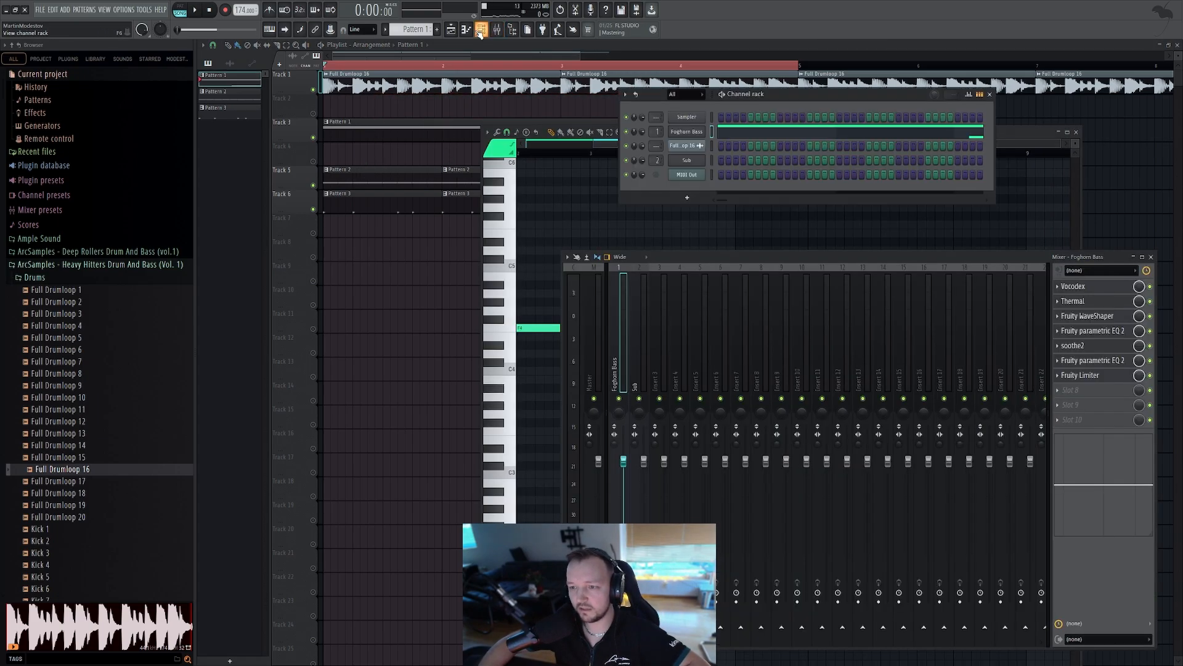
{"action": "left_click", "coordinate": [685, 130]}
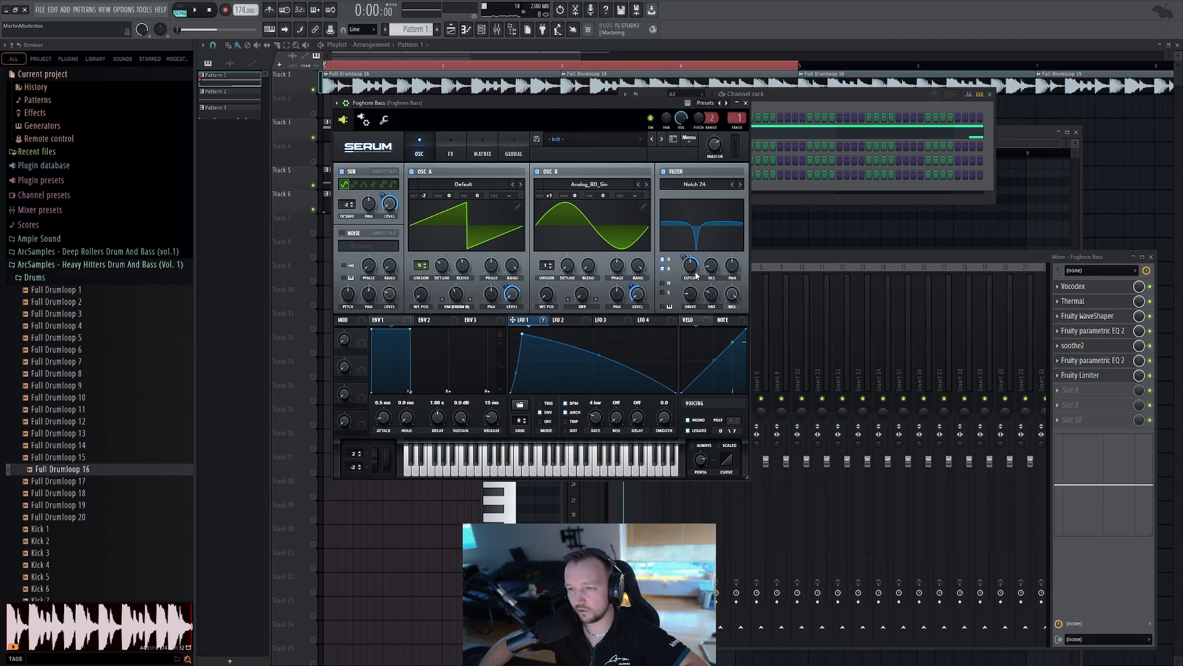
{"action": "left_click", "coordinate": [1088, 360]}
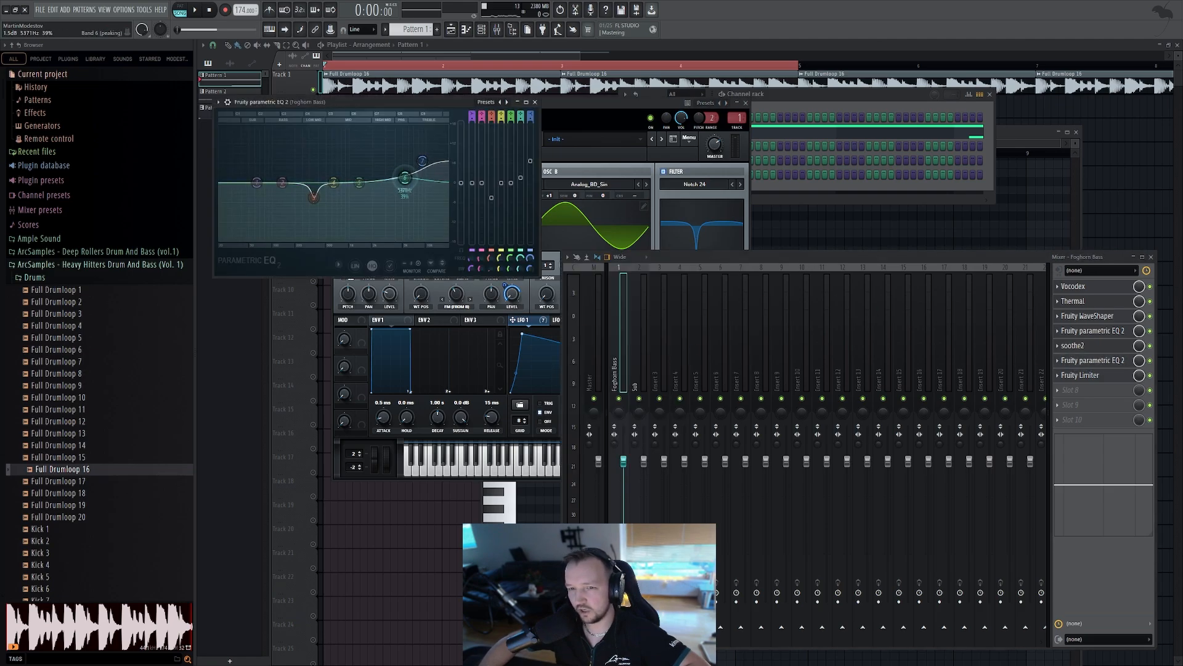
{"action": "key", "text": "space"}
{"action": "left_click_drag", "start_coordinate": [423, 161], "coordinate": [370, 199]}
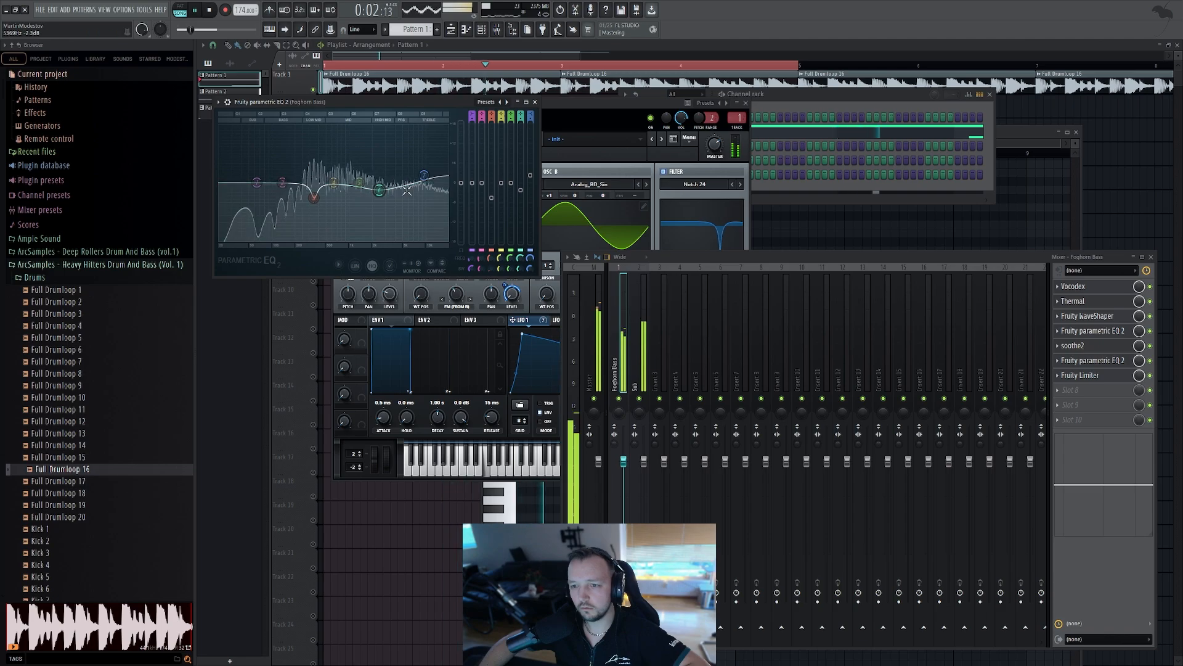
{"action": "key", "text": "space"}
Inspect the Foghorn Bass Serum FX rack while playing the track
{"action": "left_click", "coordinate": [552, 278]}
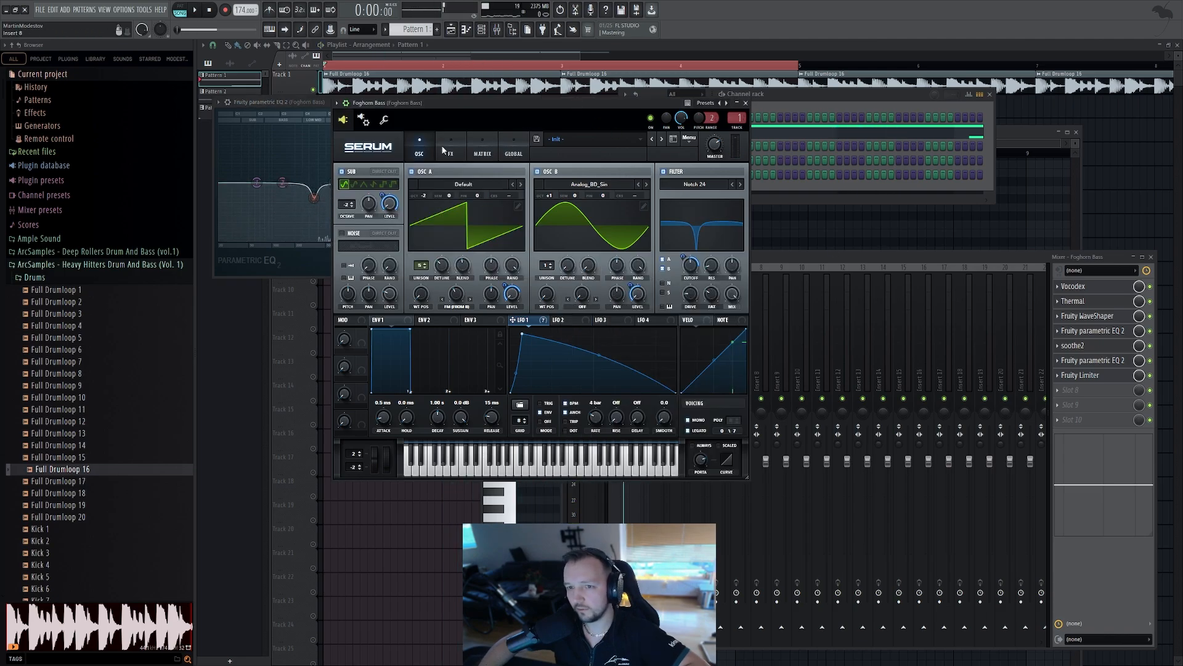
{"action": "left_click", "coordinate": [444, 149]}
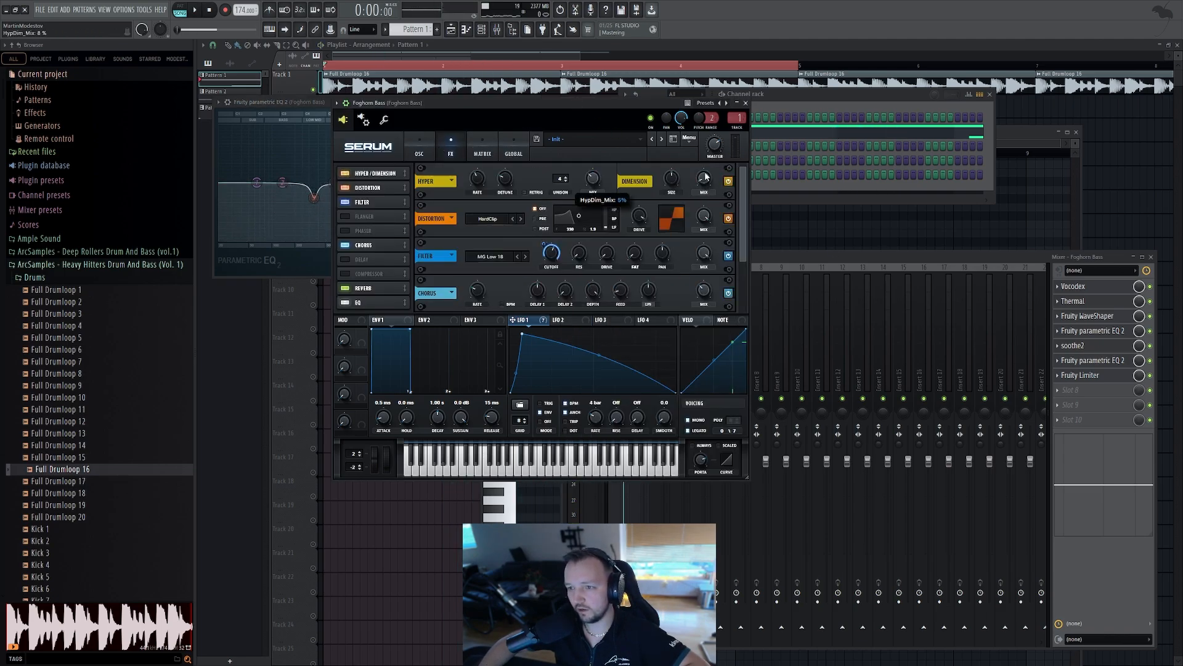
{"action": "key", "text": "space"}
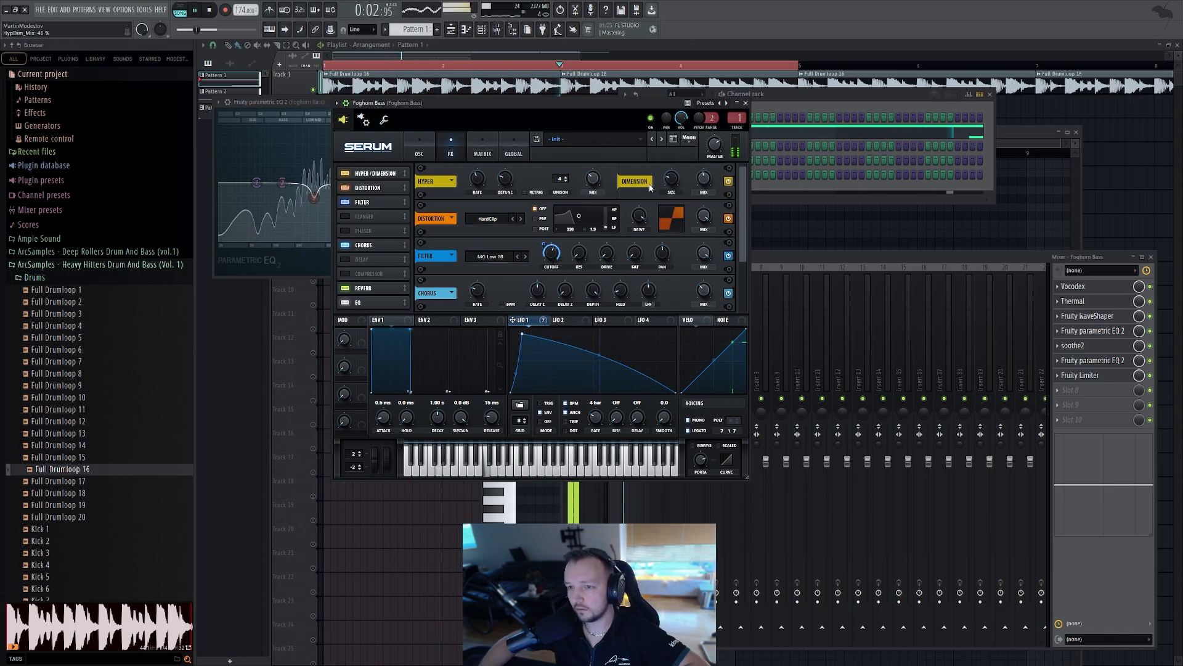
{"action": "key", "text": "space"}
Open Pattern 2 and add a new Serum channel to the channel rack
{"action": "key", "text": "F12"}
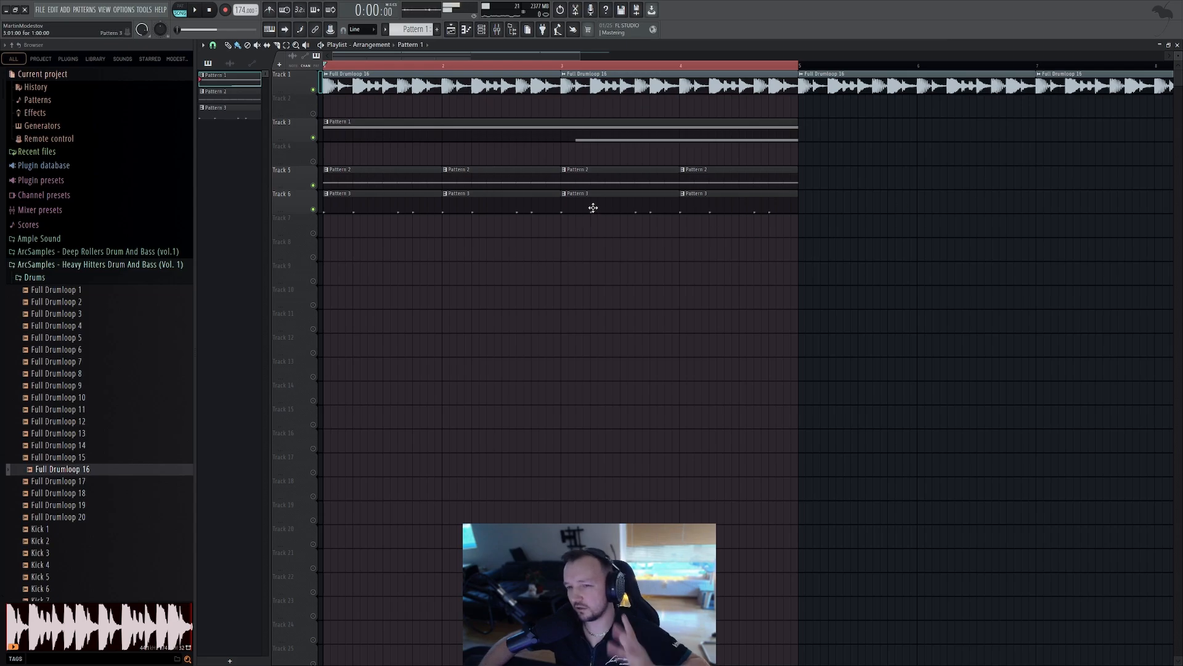
{"action": "double_click", "coordinate": [385, 171]}
{"action": "left_click", "coordinate": [482, 29]}
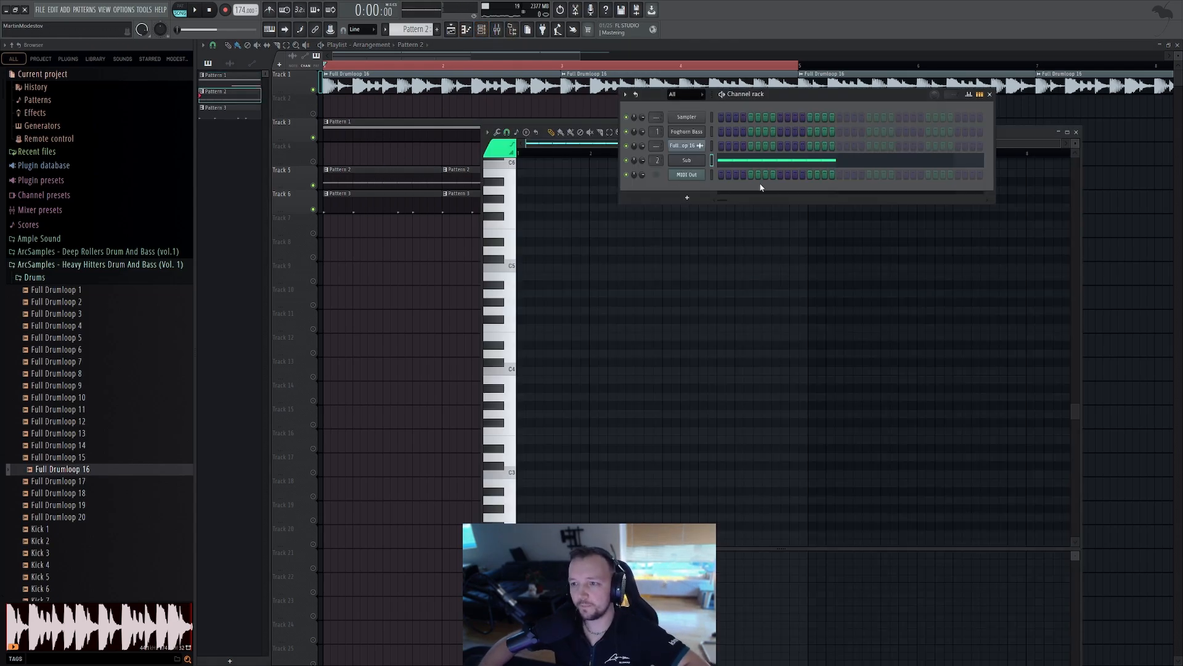
{"action": "left_click", "coordinate": [751, 164]}
{"action": "left_click", "coordinate": [751, 164]}
{"action": "left_click", "coordinate": [773, 102]}
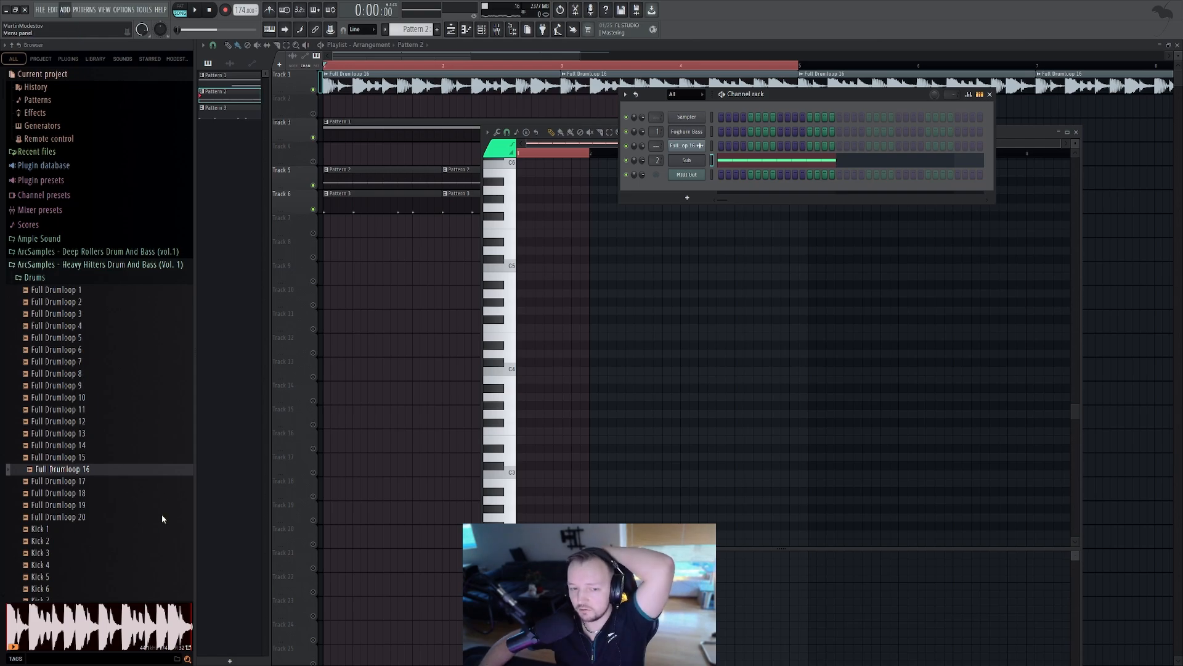
{"action": "left_click", "coordinate": [87, 560]}
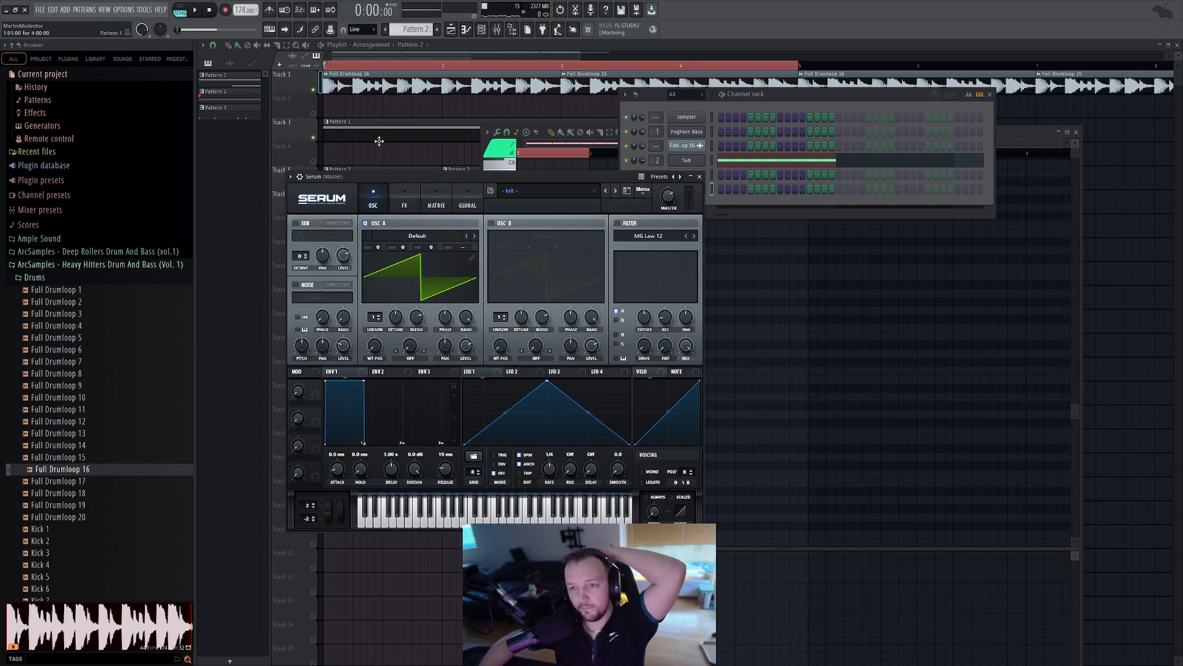
Paste the Sub pattern's notes into the new Serum channel's piano roll
{"action": "left_click", "coordinate": [740, 160]}
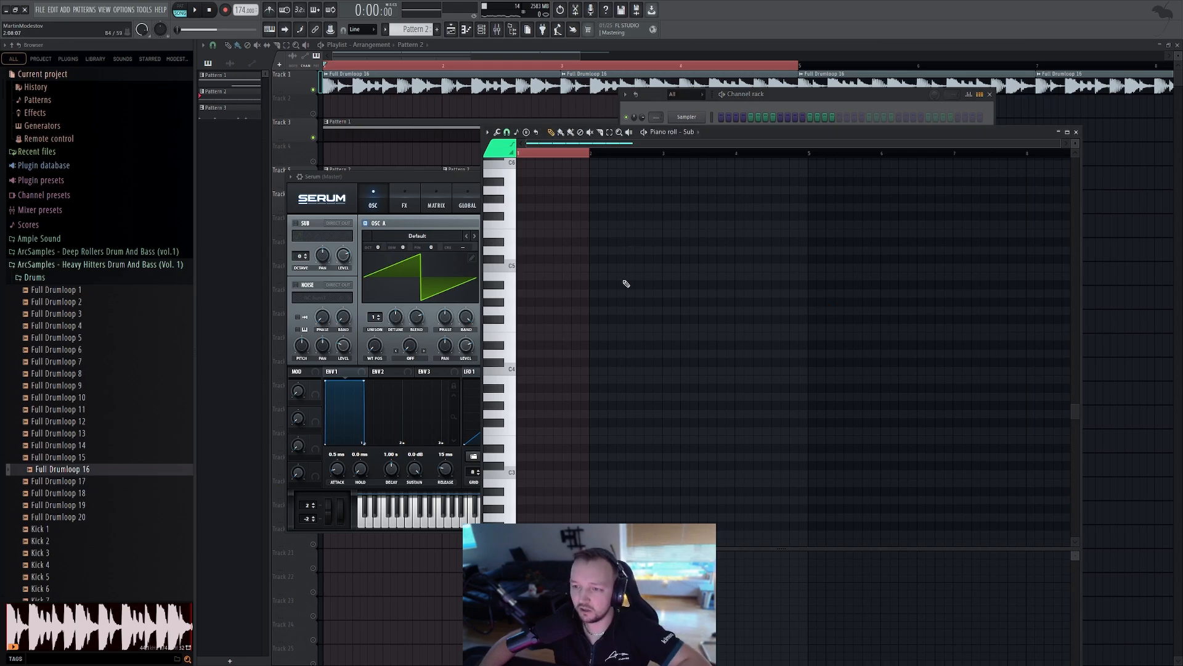
{"action": "scroll", "coordinate": [531, 407], "scroll_direction": "down", "scroll_amount": 1}
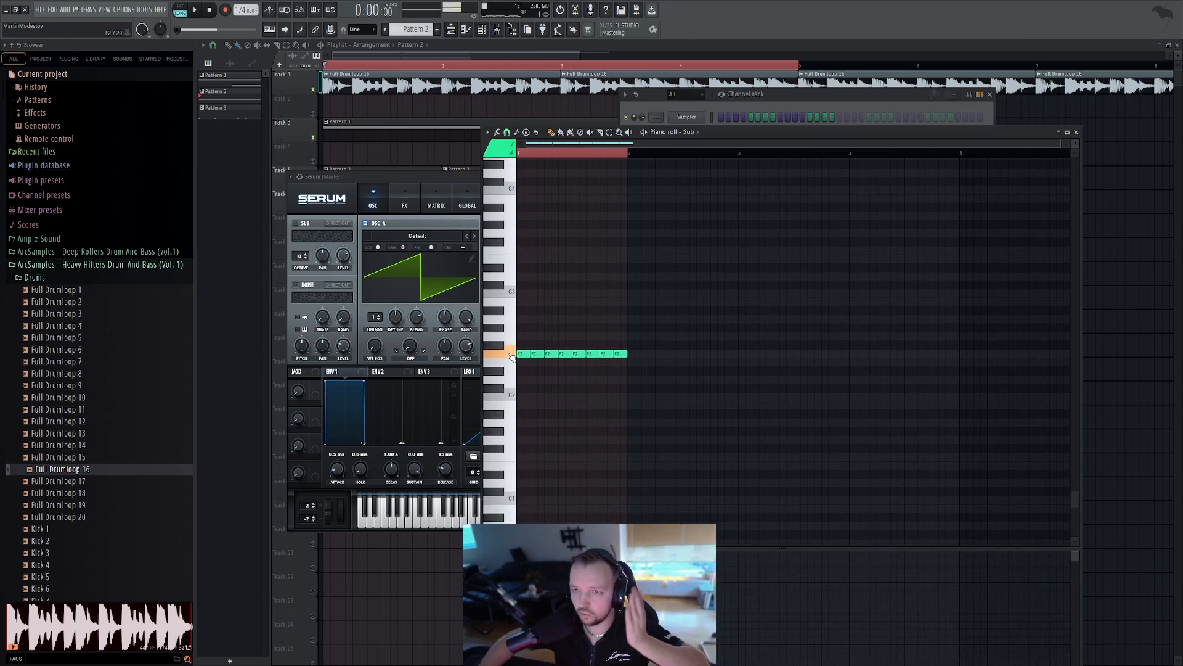
{"action": "left_click", "coordinate": [866, 95]}
{"action": "key", "text": "F7"}
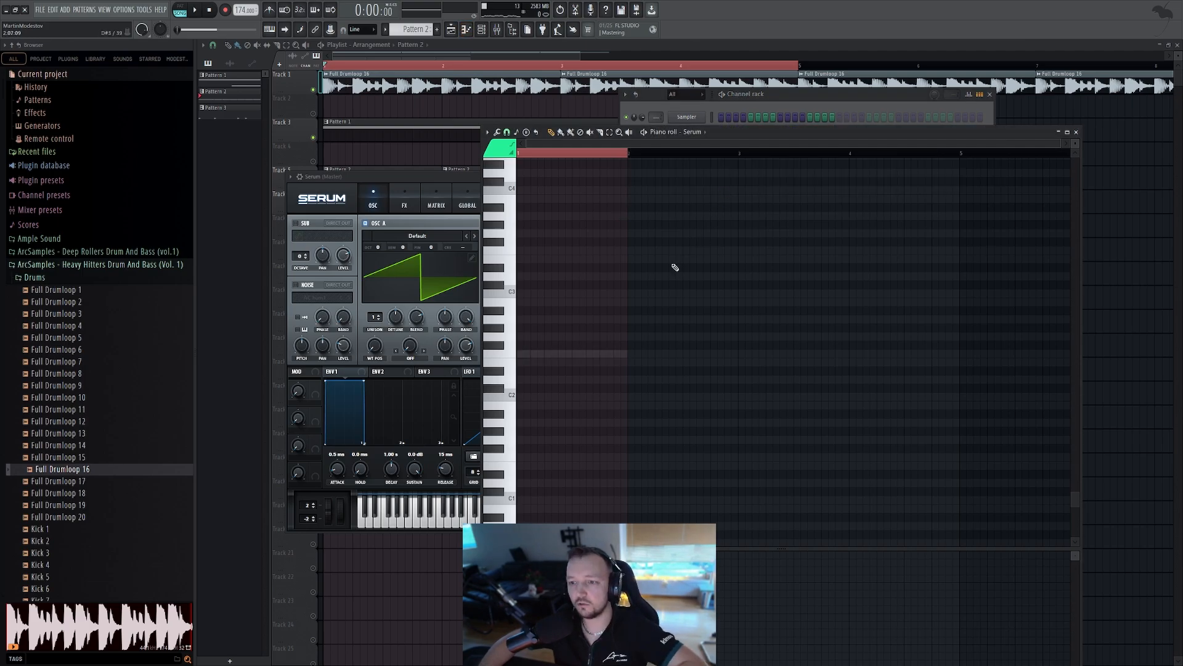
{"action": "key", "text": "ctrl+v"}
Rename the new Serum channel to "Mid bass"
{"action": "left_click", "coordinate": [792, 113]}
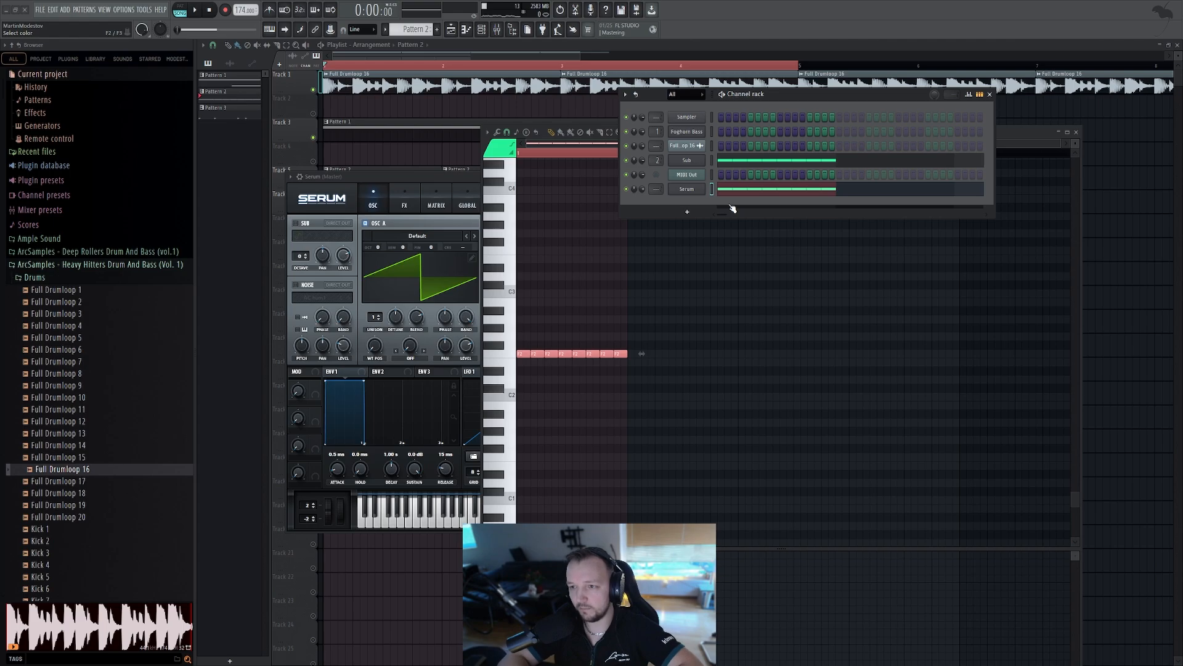
{"action": "type", "text": "Mid bass"}
{"action": "key", "text": "Return"}
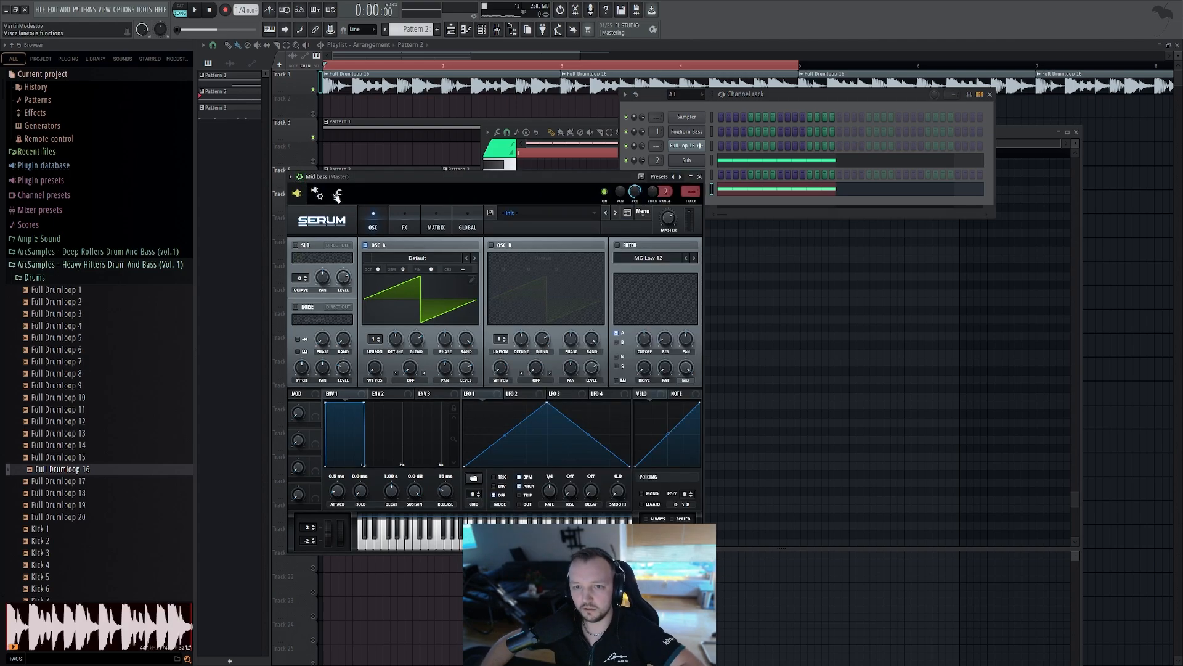
Route the Mid bass channel to mixer insert 3 and return to its Serum window
{"action": "left_click", "coordinate": [300, 177]}
{"action": "left_click", "coordinate": [533, 202]}
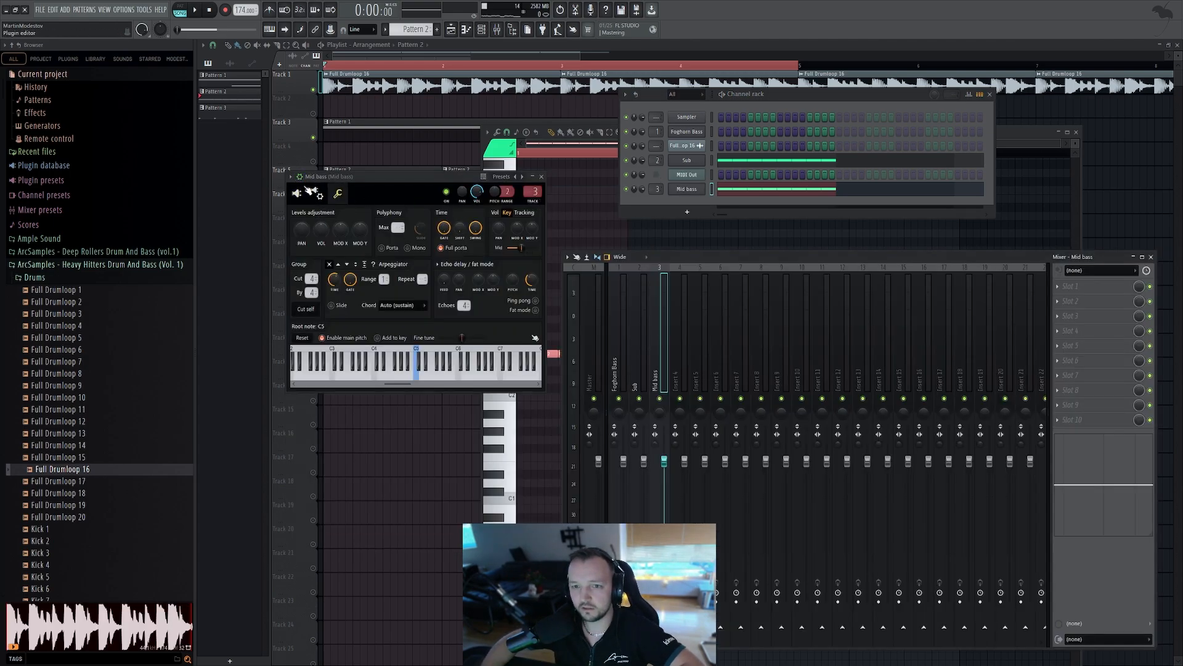
{"action": "left_click", "coordinate": [298, 194]}
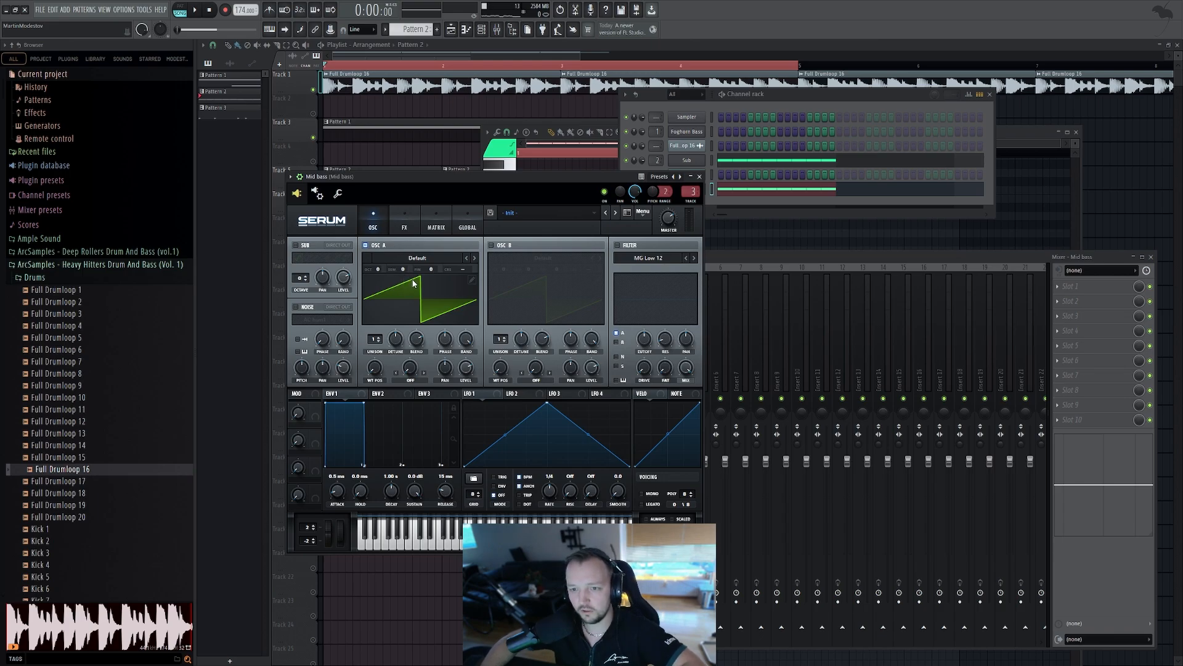
Load the Kick 7 sample into Mid bass oscillator A as a wavetable and audition it on the keyboard
{"action": "scroll", "coordinate": [59, 313], "scroll_direction": "down", "scroll_amount": 4}
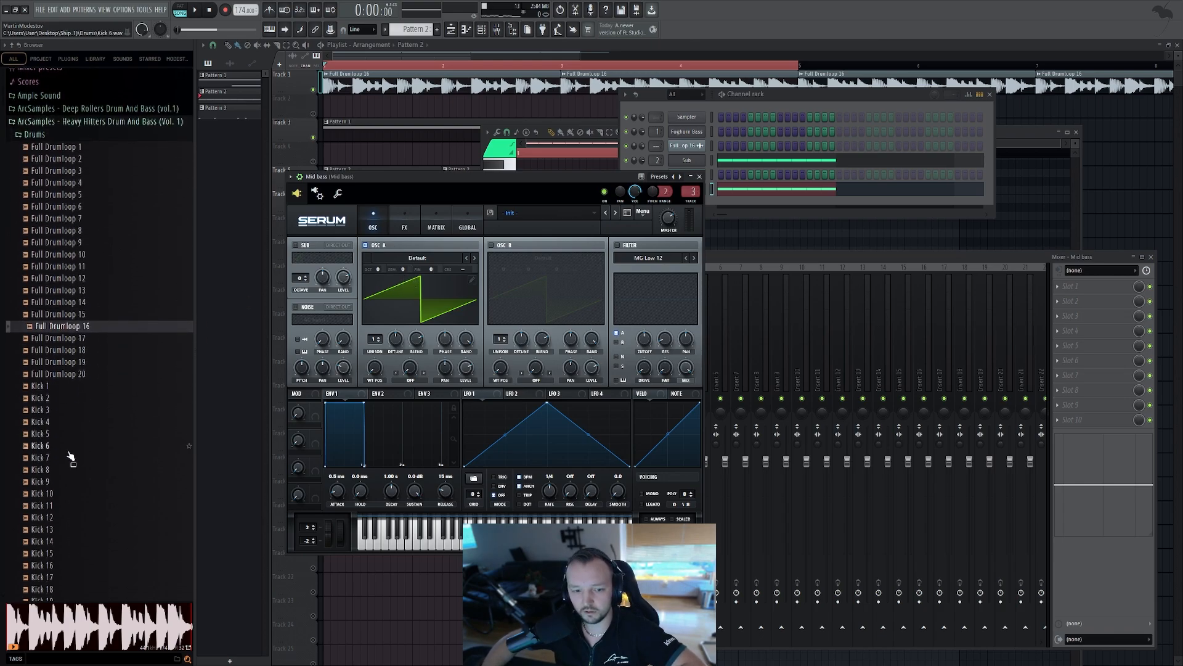
{"action": "left_click_drag", "start_coordinate": [44, 457], "coordinate": [438, 311]}
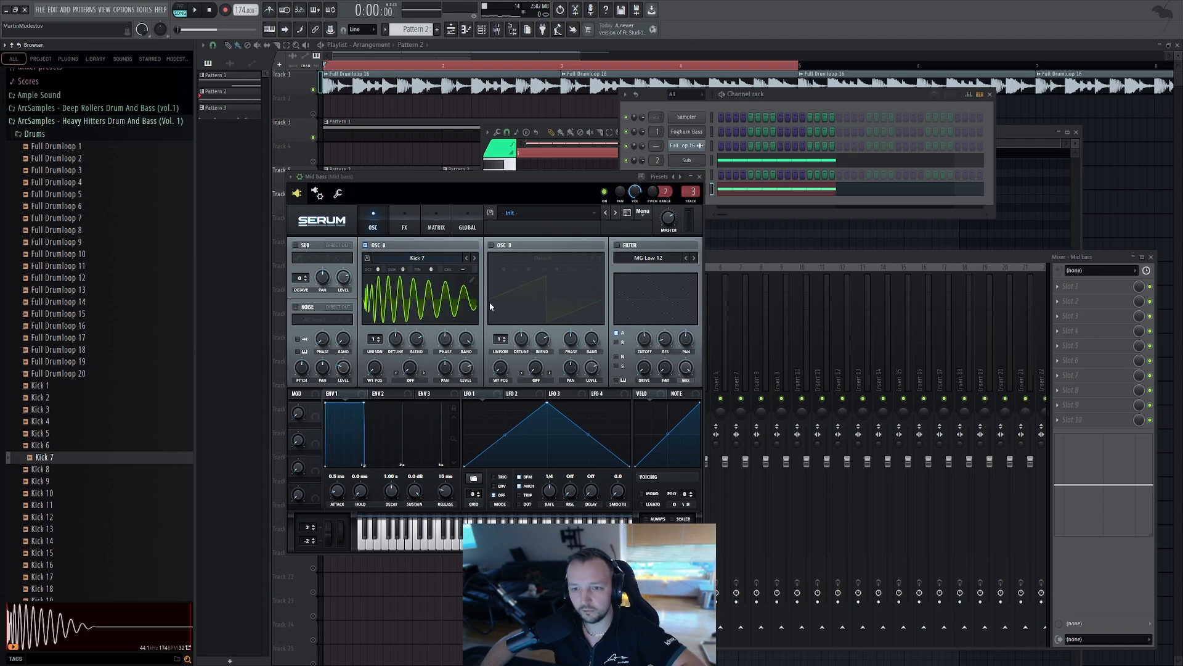
{"action": "left_click", "coordinate": [439, 547]}
{"action": "left_click", "coordinate": [418, 548]}
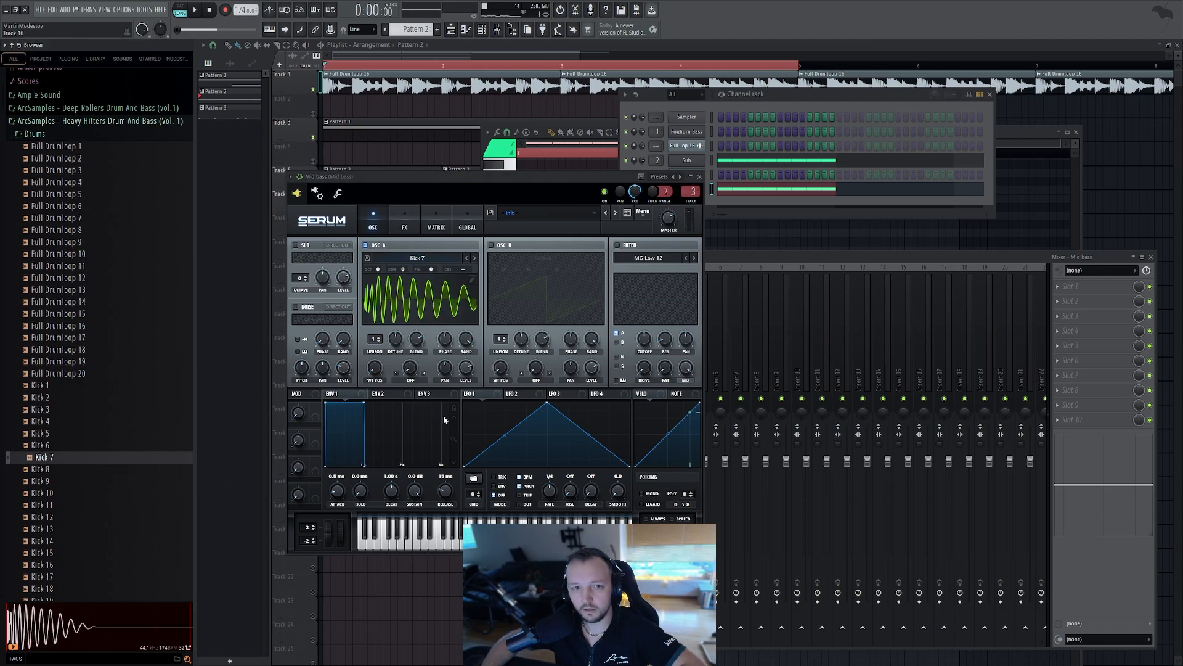
{"action": "left_click", "coordinate": [390, 546]}
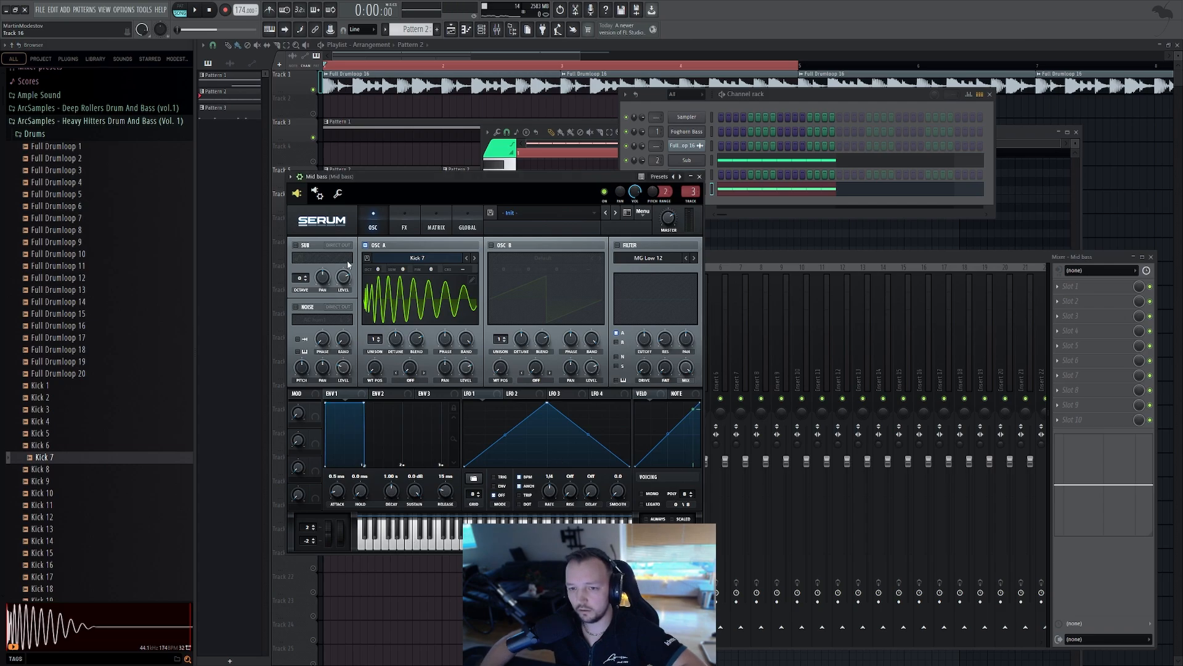
Open the Mid bass piano roll and play back the pattern
{"action": "left_click", "coordinate": [745, 197]}
{"action": "left_click", "coordinate": [745, 191]}
{"action": "left_click", "coordinate": [744, 190]}
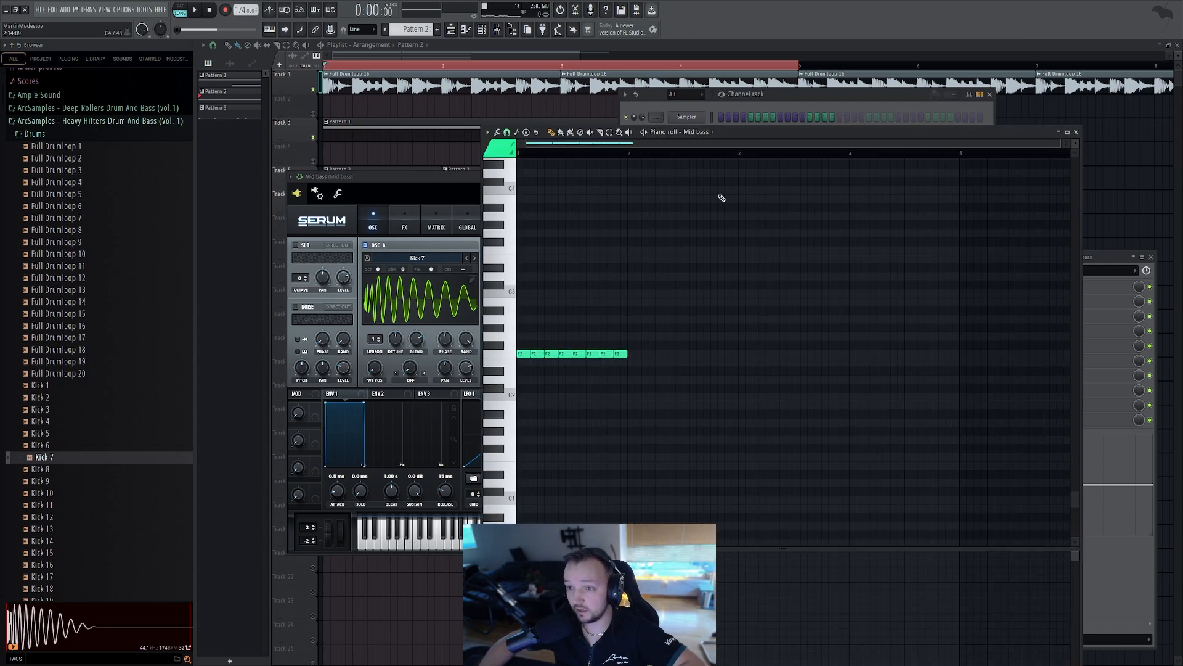
{"action": "left_click", "coordinate": [777, 111]}
{"action": "left_click", "coordinate": [179, 9]}
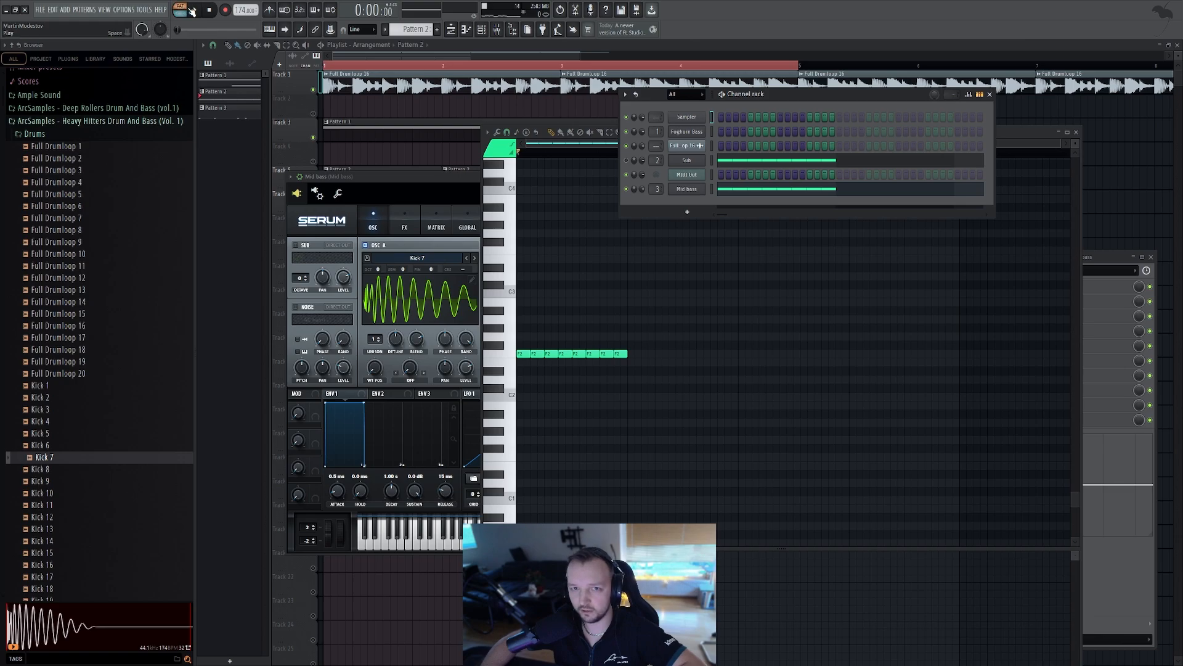
{"action": "key", "text": "space"}
{"action": "left_click", "coordinate": [480, 270]}
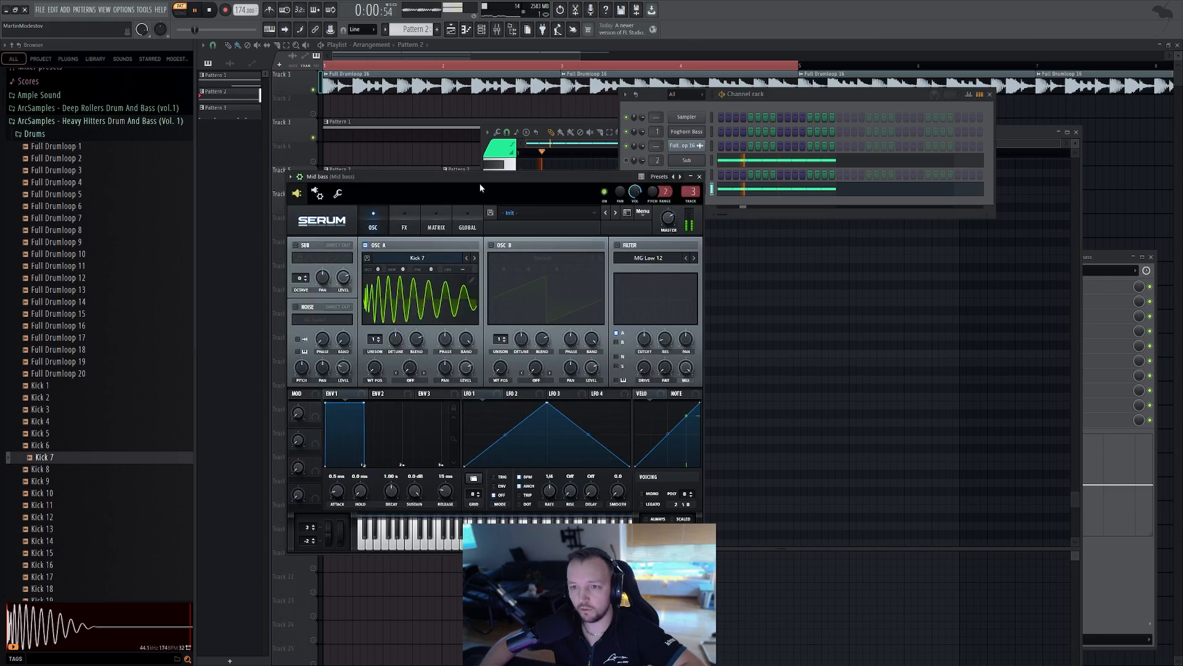
{"action": "key", "text": "space"}
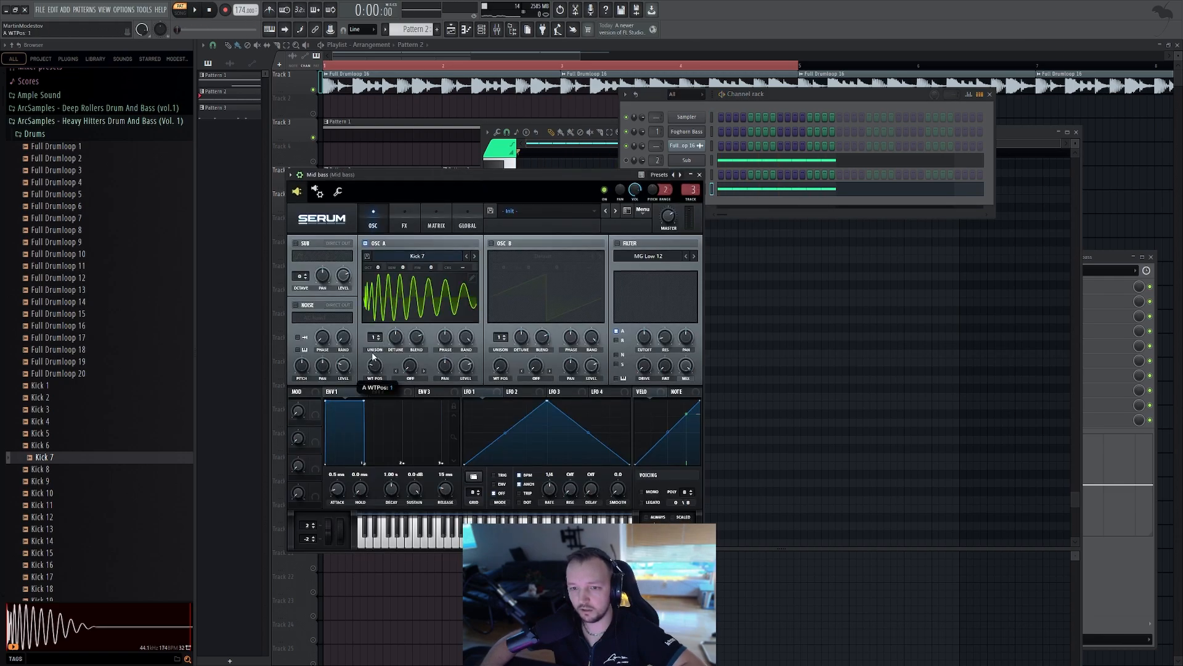
Switch to LFO 1 and turn on the Mid bass filter
{"action": "left_click_drag", "start_coordinate": [548, 404], "coordinate": [469, 398]}
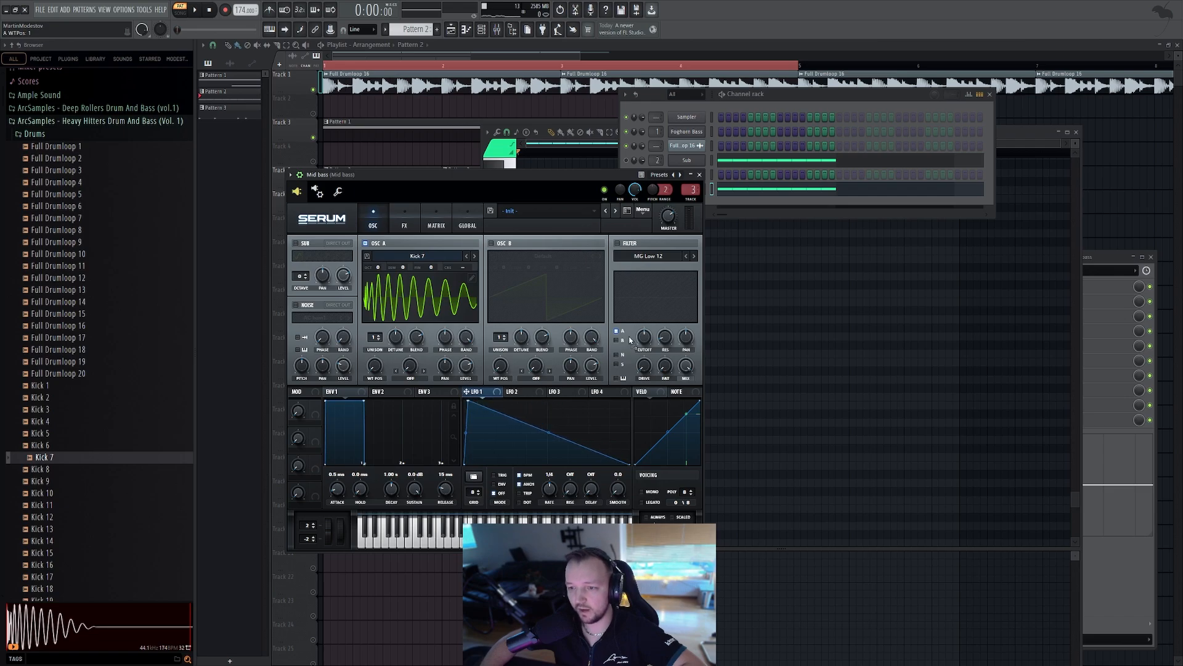
{"action": "left_click", "coordinate": [618, 243]}
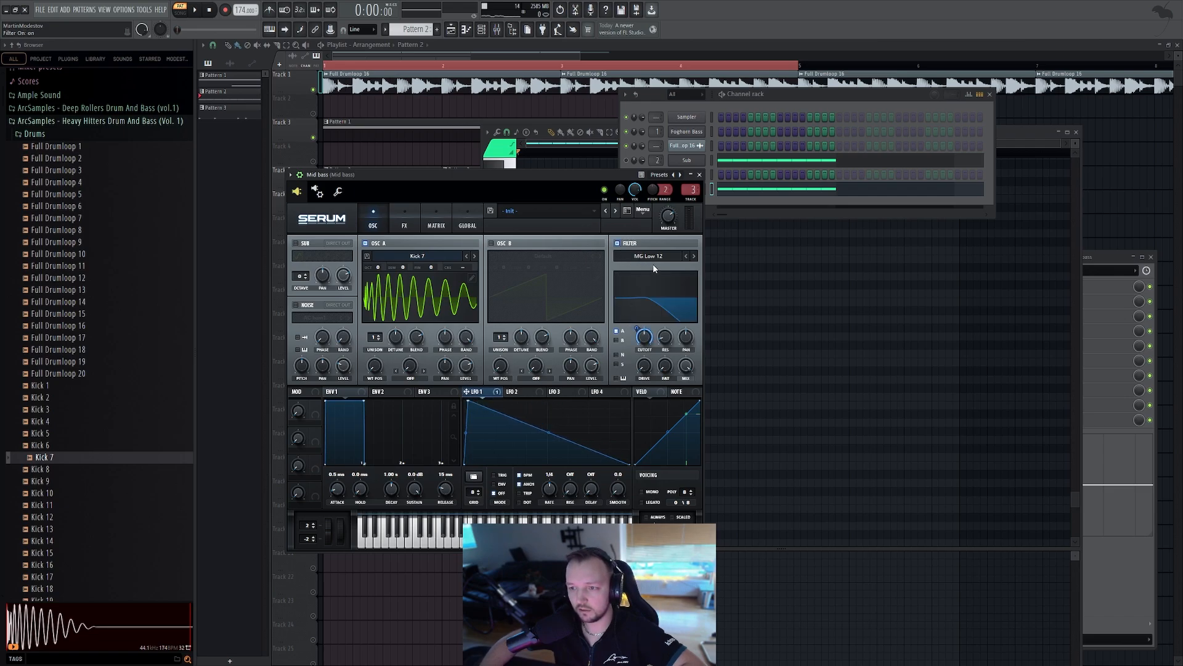
Switch the Mid bass filter type to Low 18
{"action": "left_click", "coordinate": [714, 334]}
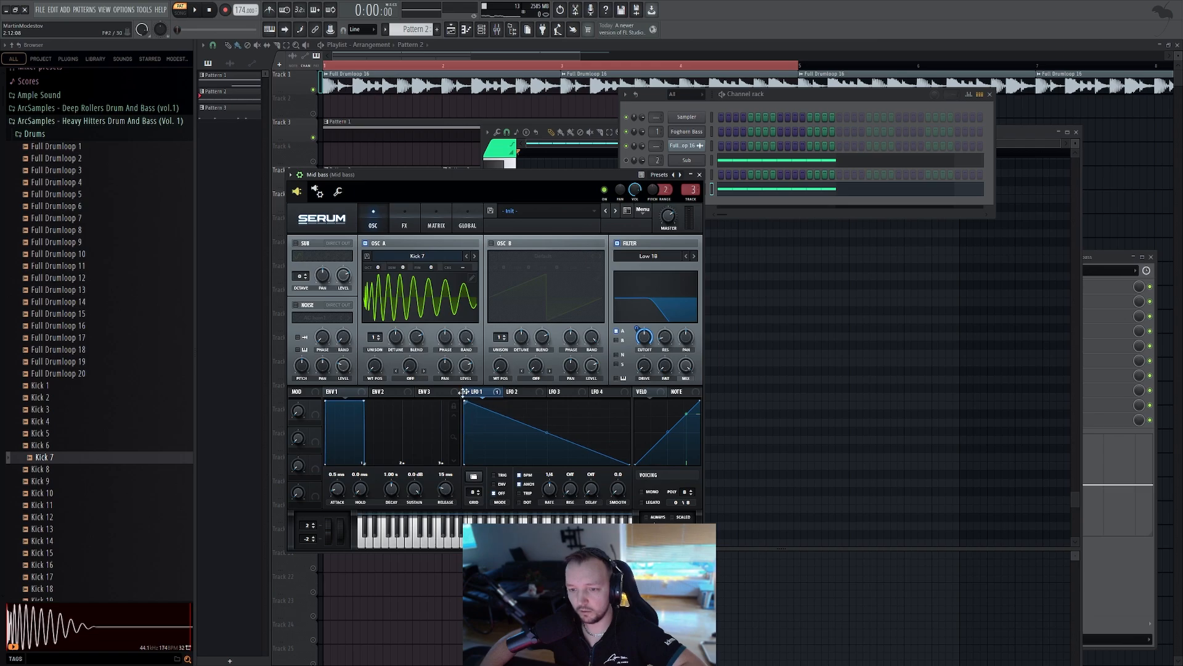
{"action": "left_click", "coordinate": [783, 105]}
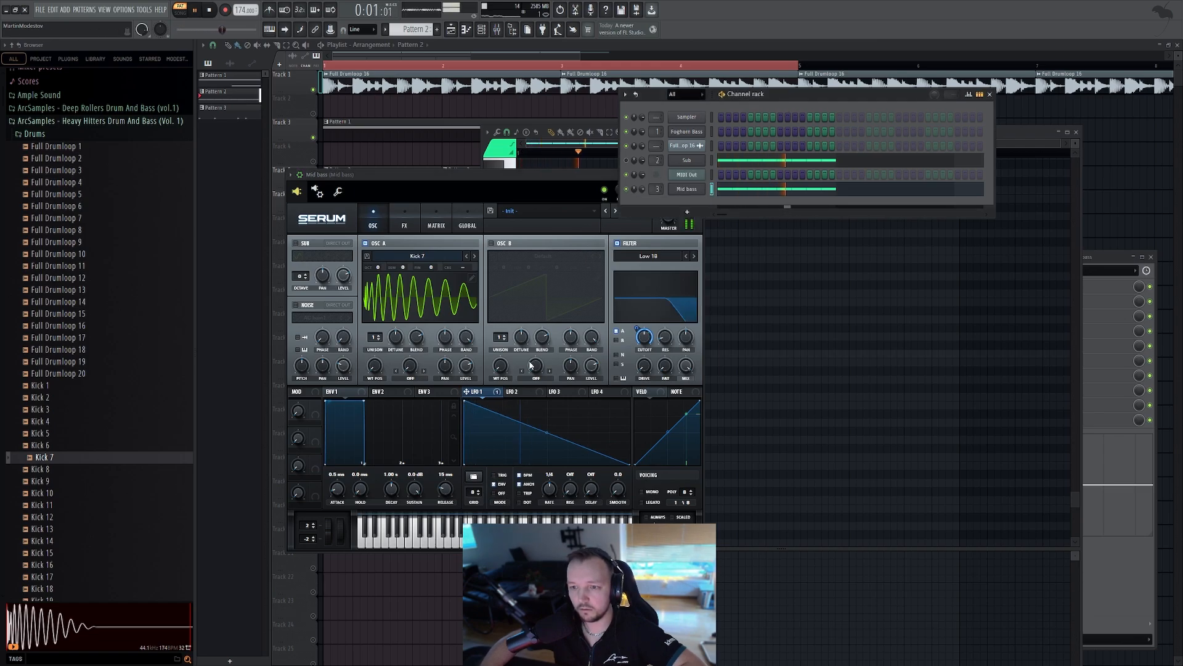
Set oscillator A unison to 2 voices and adjust the filter cutoff while playing the pattern
{"action": "left_click_drag", "start_coordinate": [379, 340], "coordinate": [416, 345]}
{"action": "key", "text": "space"}
{"action": "left_click", "coordinate": [376, 340]}
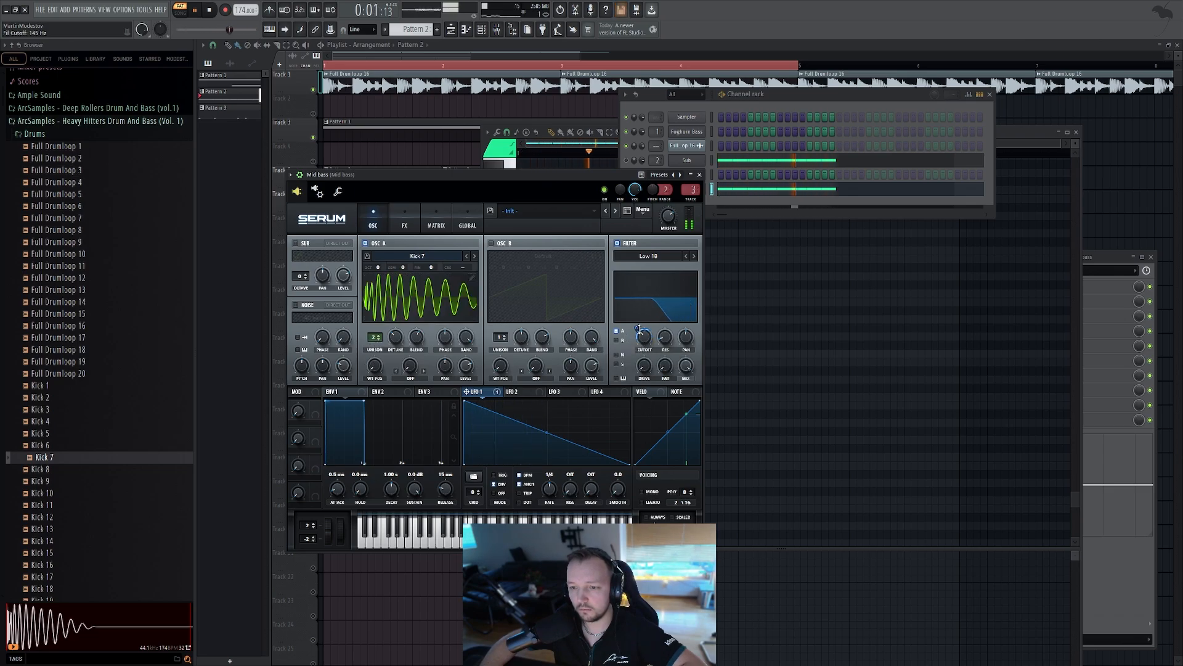
{"action": "left_click_drag", "start_coordinate": [646, 353], "coordinate": [648, 338]}
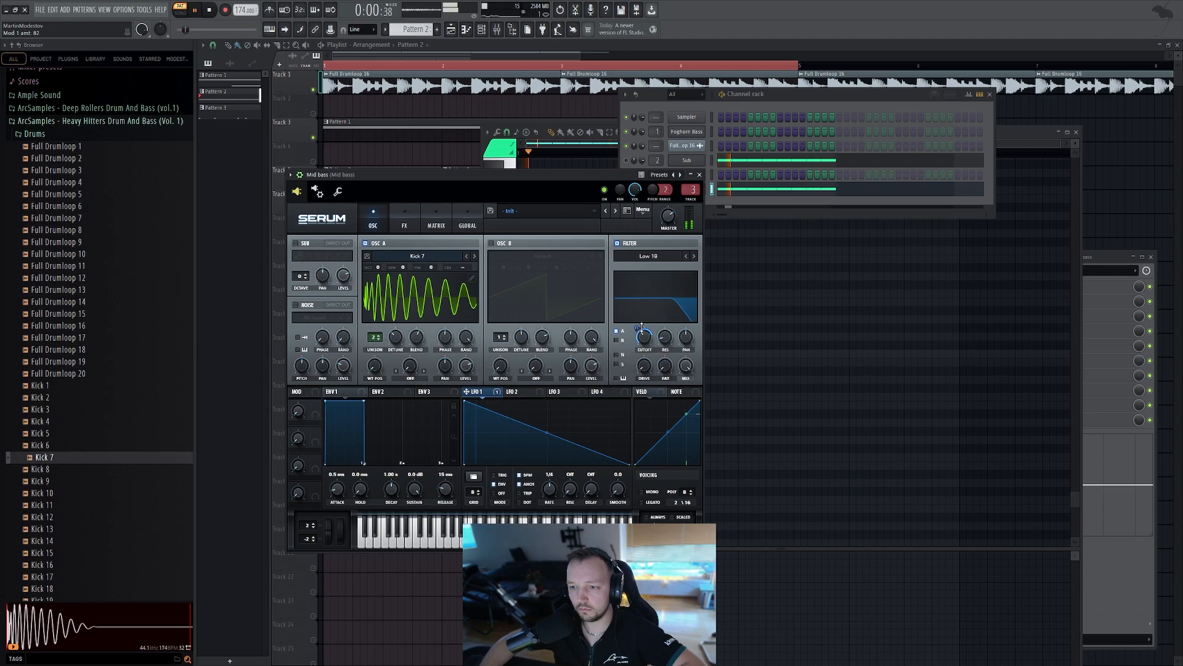
{"action": "key", "text": "space"}
Enable the EQ effect on the Mid bass and raise its high band gain, auditioning the pattern
{"action": "left_click", "coordinate": [405, 224]}
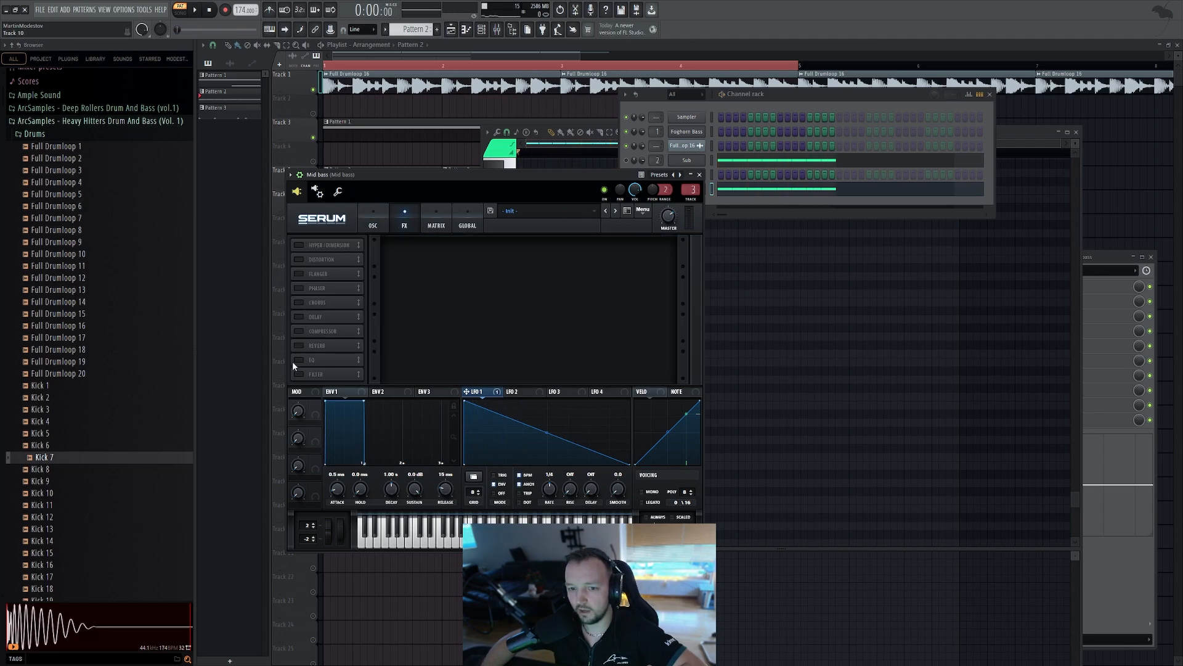
{"action": "left_click", "coordinate": [300, 360]}
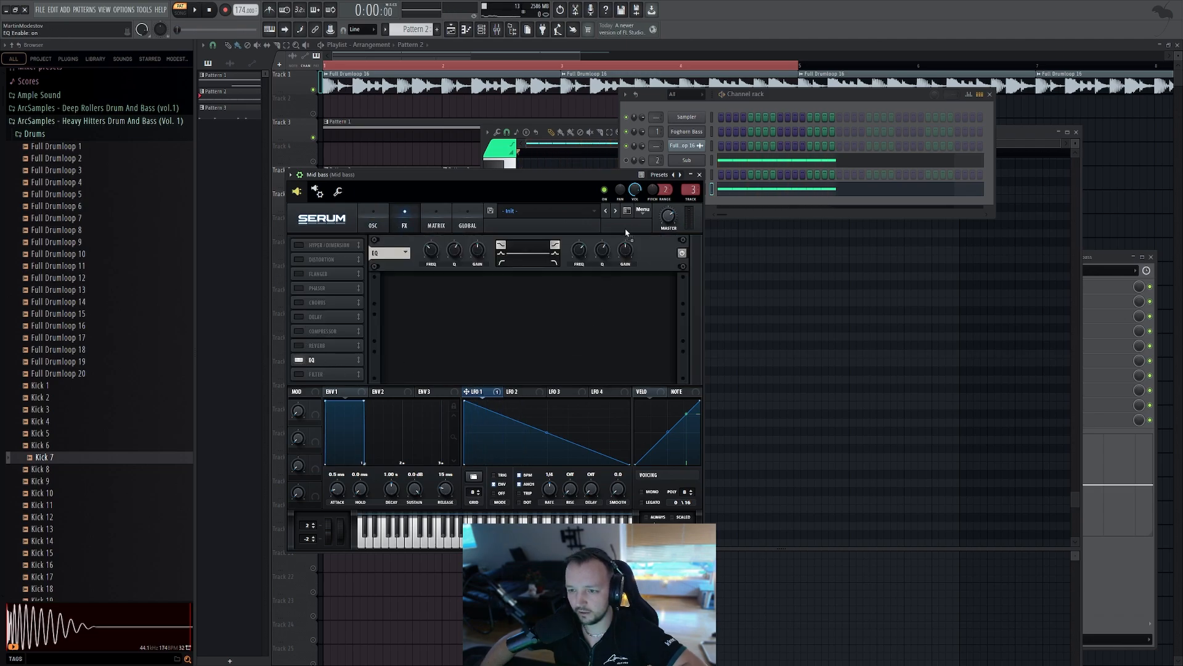
{"action": "left_click_drag", "start_coordinate": [627, 232], "coordinate": [625, 249]}
{"action": "key", "text": "space"}
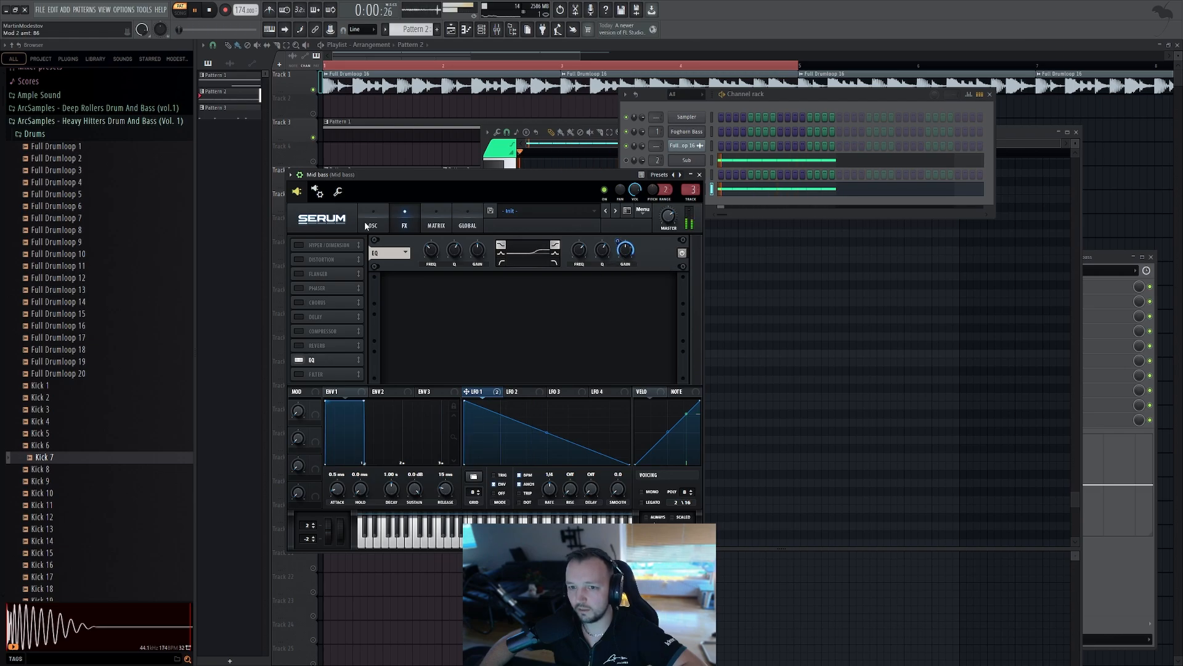
{"action": "key", "text": "space"}
Return to the oscillator page and play back the pattern to audition the Mid bass
{"action": "left_click", "coordinate": [385, 232]}
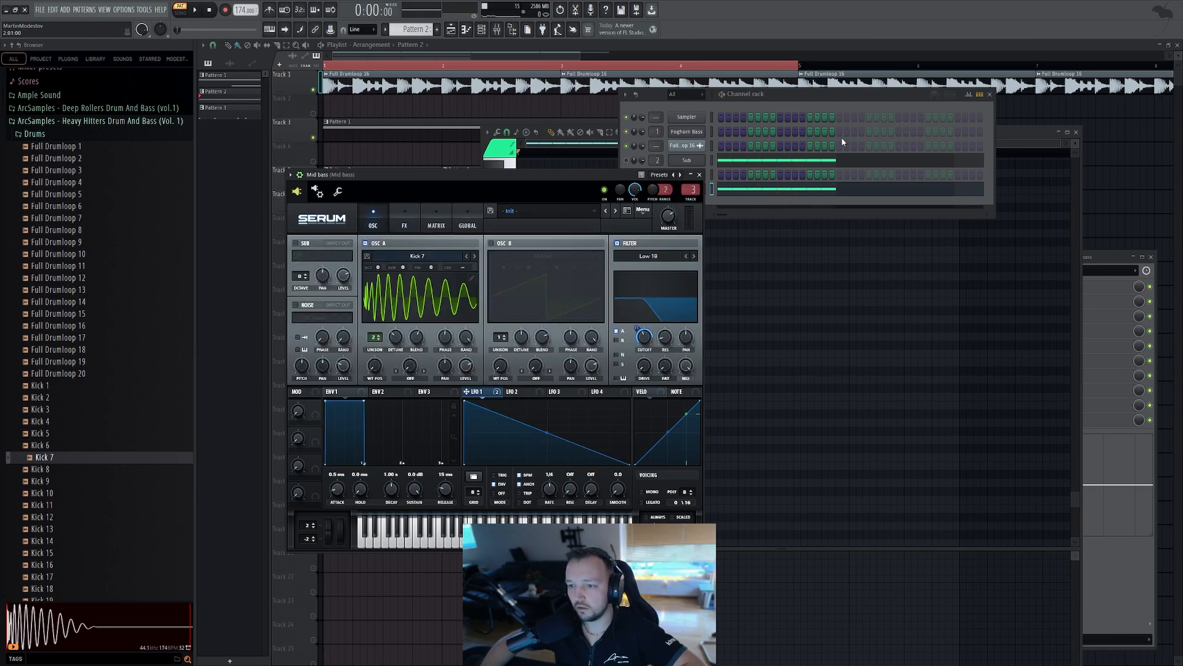
{"action": "left_click", "coordinate": [652, 168]}
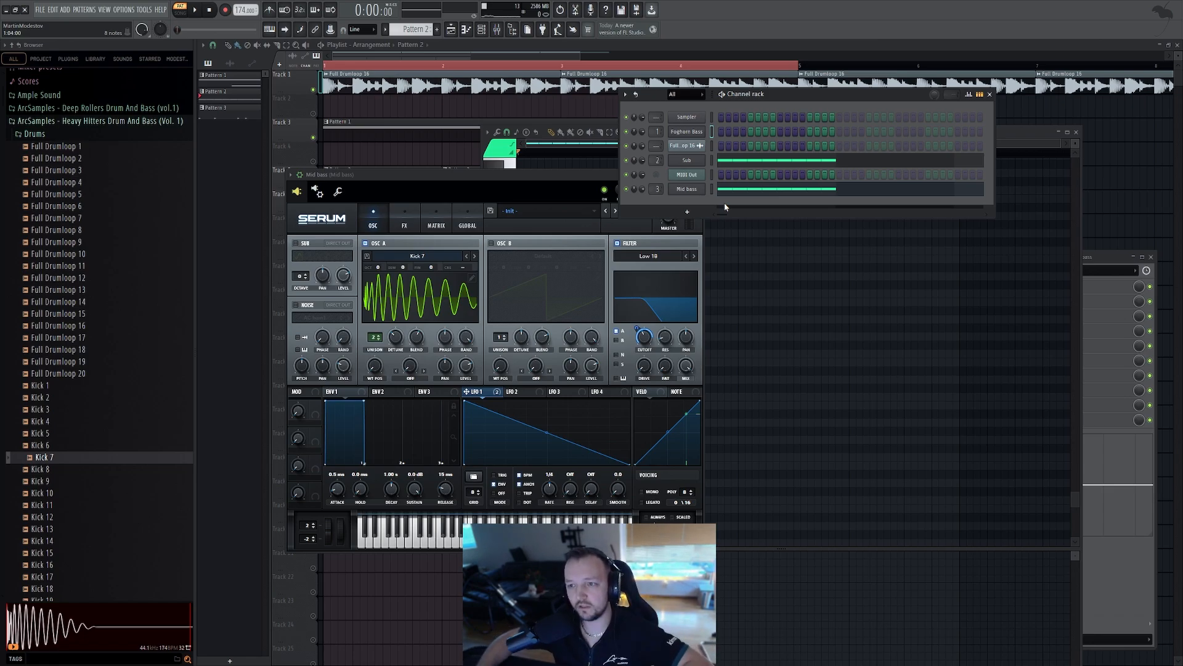
{"action": "key", "text": "space"}
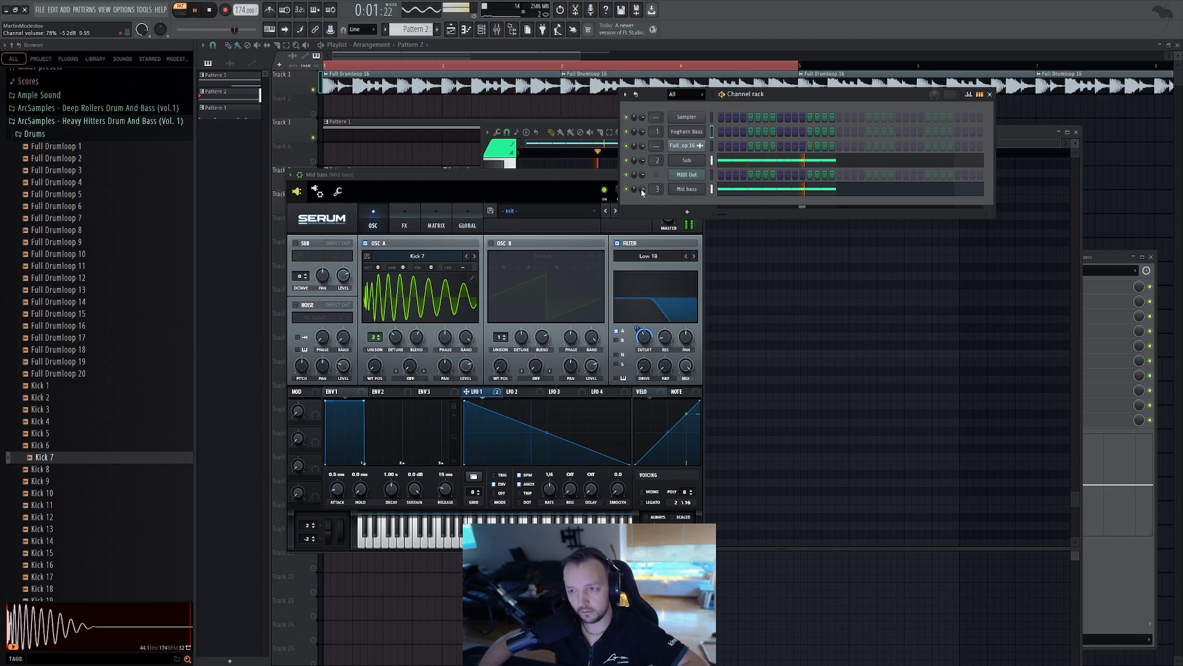
{"action": "key", "text": "space"}
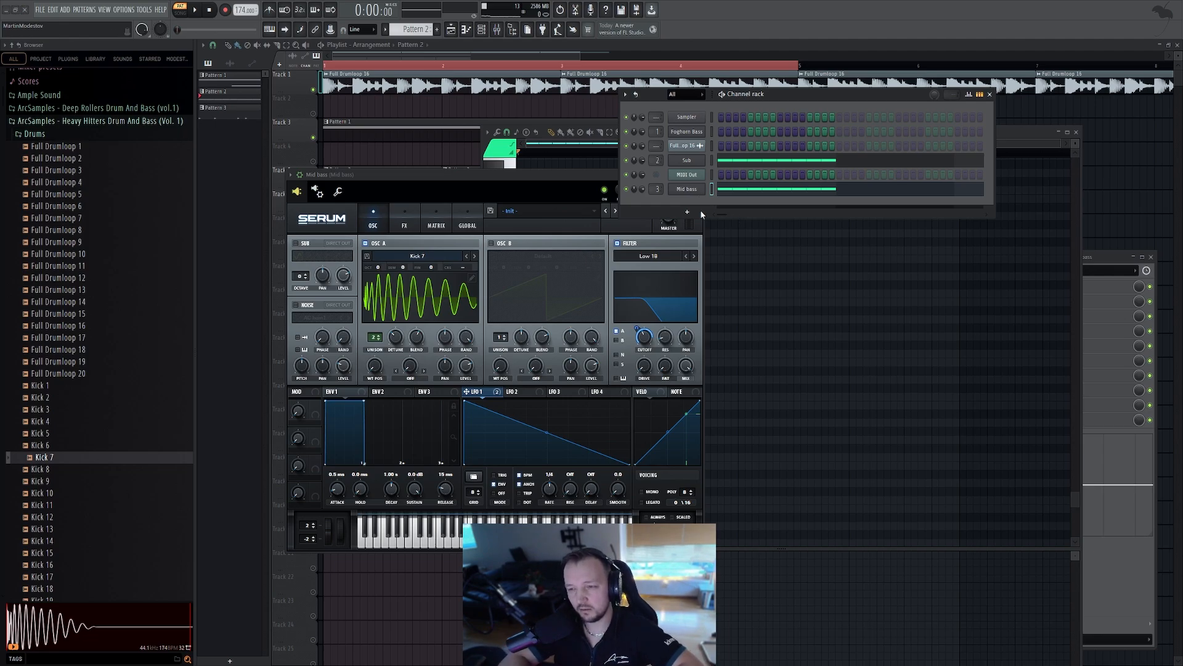
Clone the Mid bass channel in the channel rack to create a Mid-high bass channel
{"action": "left_click", "coordinate": [404, 219]}
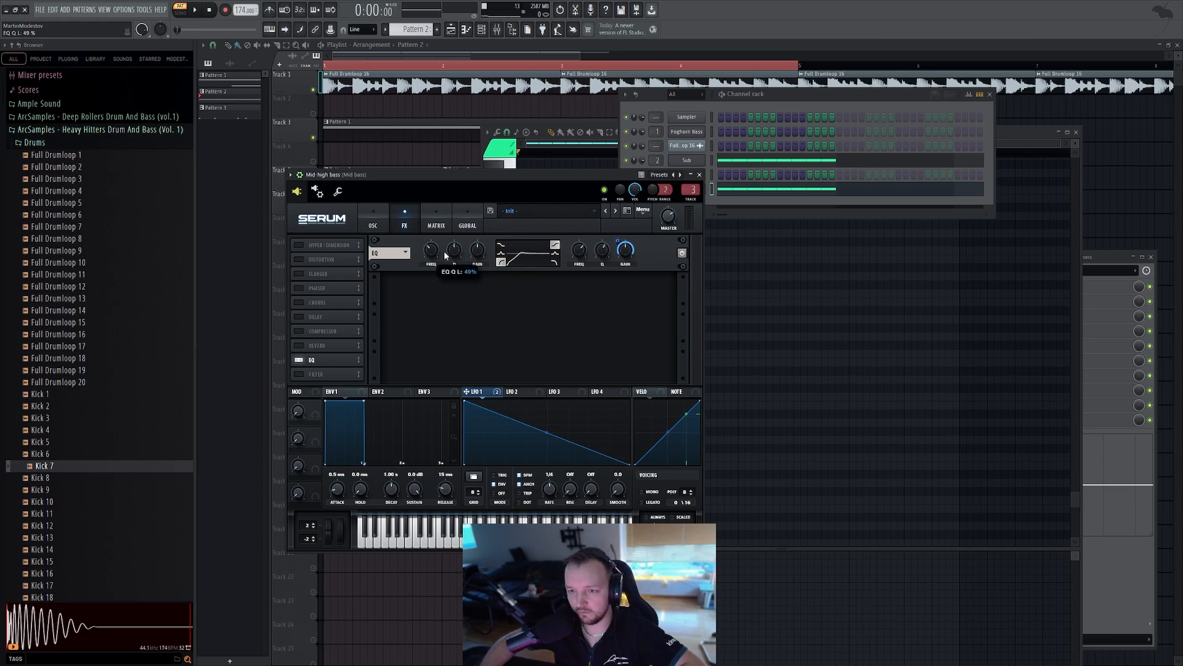
{"action": "left_click", "coordinate": [778, 168]}
{"action": "right_click", "coordinate": [689, 190]}
{"action": "left_click", "coordinate": [742, 282]}
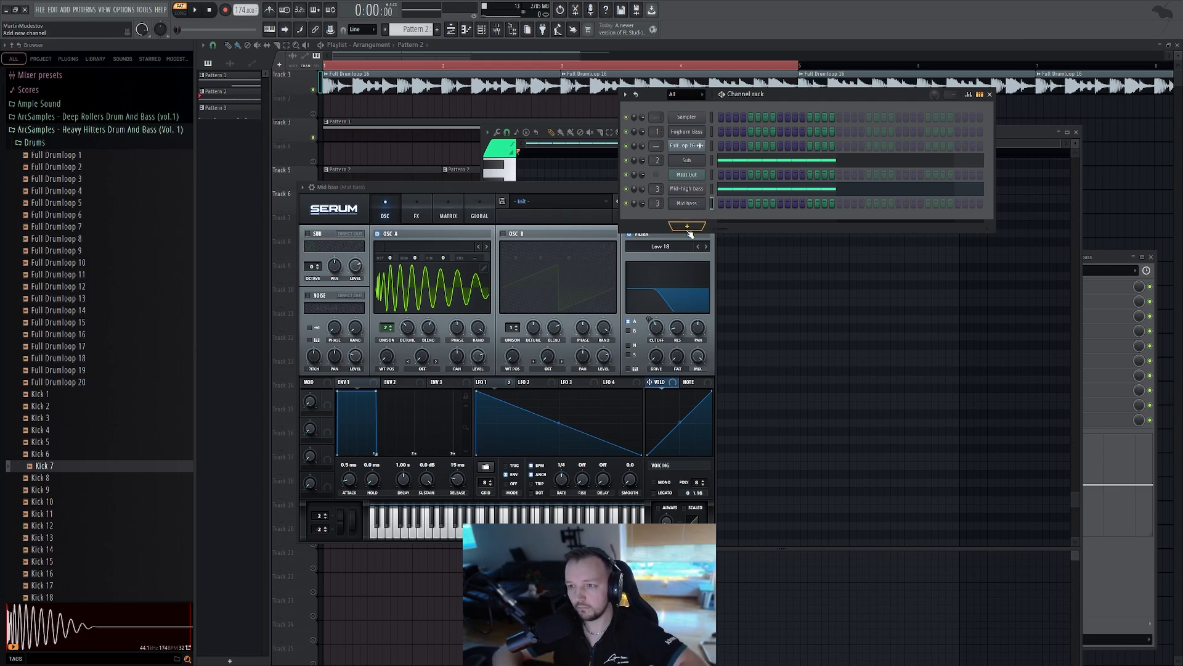
{"action": "left_click", "coordinate": [539, 186]}
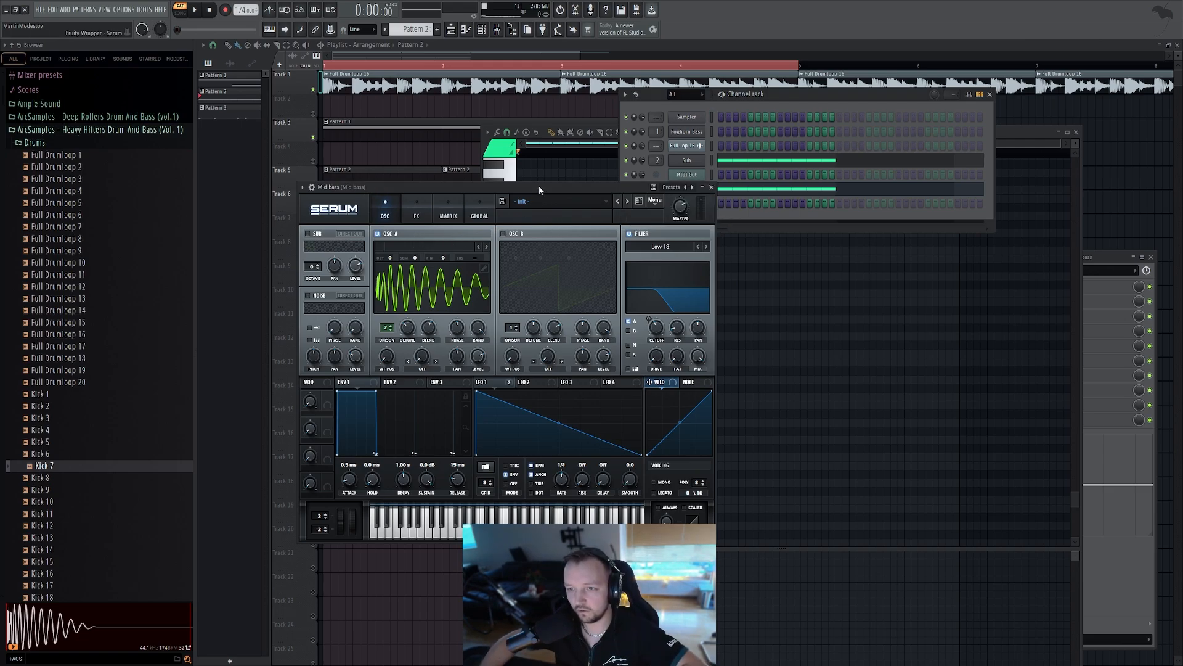
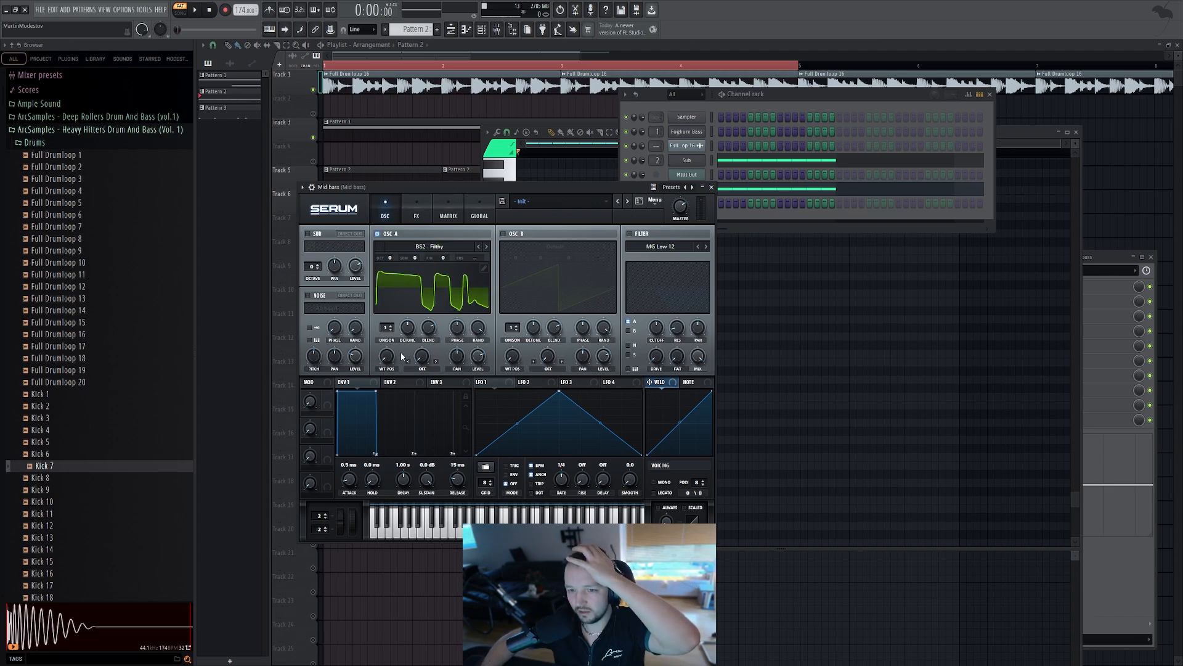
Switch oscillator A's wavetable to BS2 - Subby Saw and adjust its wavetable position
{"action": "left_click_drag", "start_coordinate": [389, 358], "coordinate": [396, 379]}
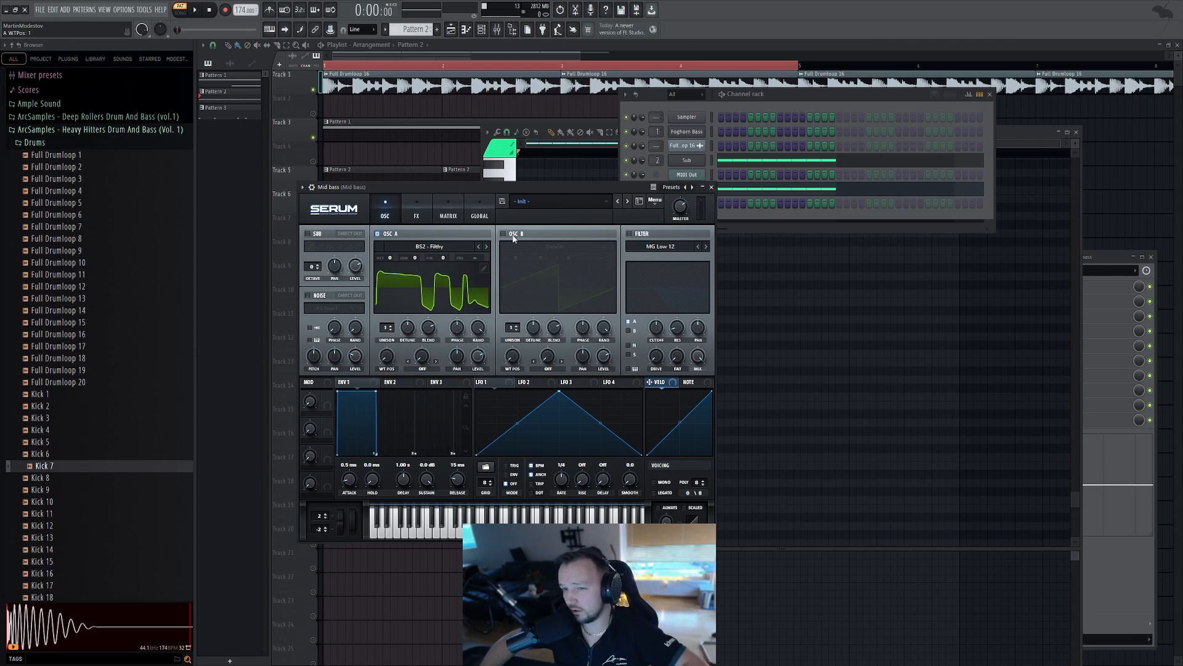
{"action": "left_click", "coordinate": [487, 246]}
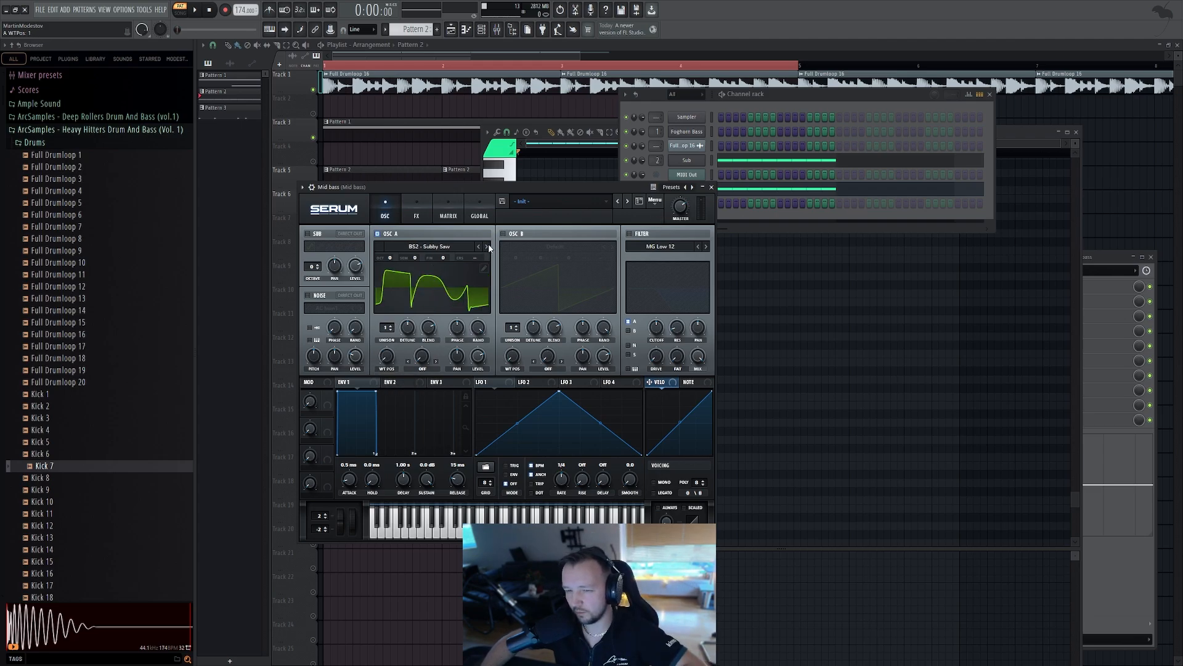
{"action": "mouse_move", "coordinate": [387, 357]}
{"action": "left_mouse_down"}
{"action": "mouse_move", "coordinate": [389, 316]}
{"action": "mouse_move", "coordinate": [385, 379]}
{"action": "left_mouse_up"}
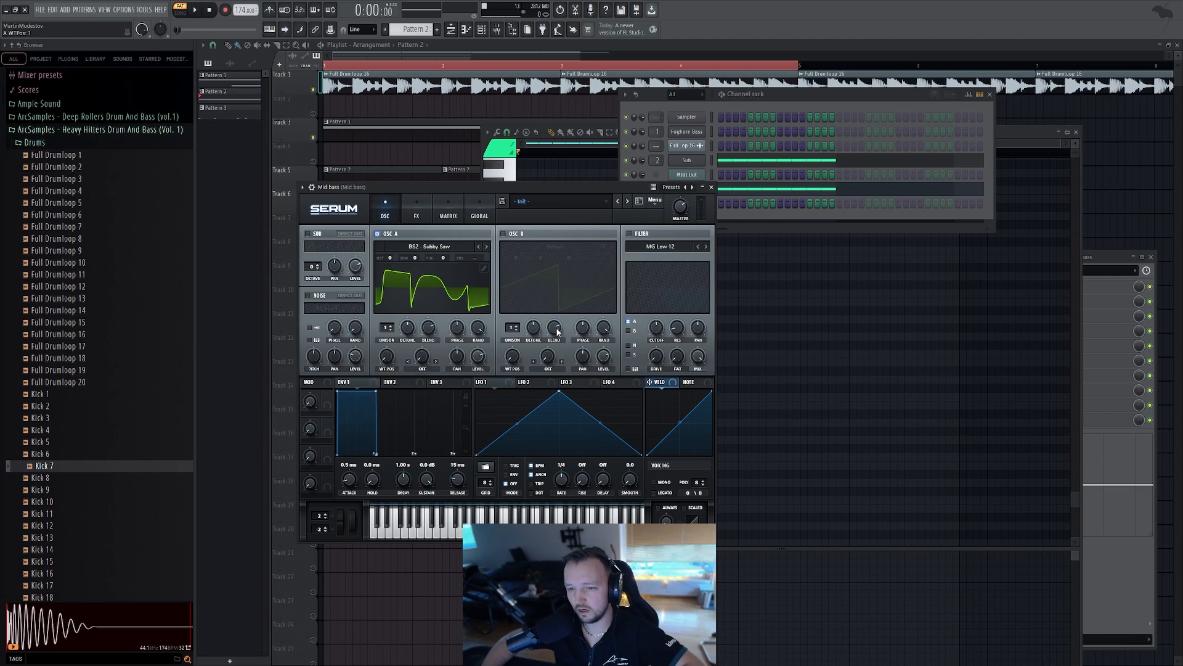
Assign LFO 1 to oscillator A's wavetable position at -100 and audition notes with the typing keyboard
{"action": "left_click_drag", "start_coordinate": [558, 392], "coordinate": [493, 389]}
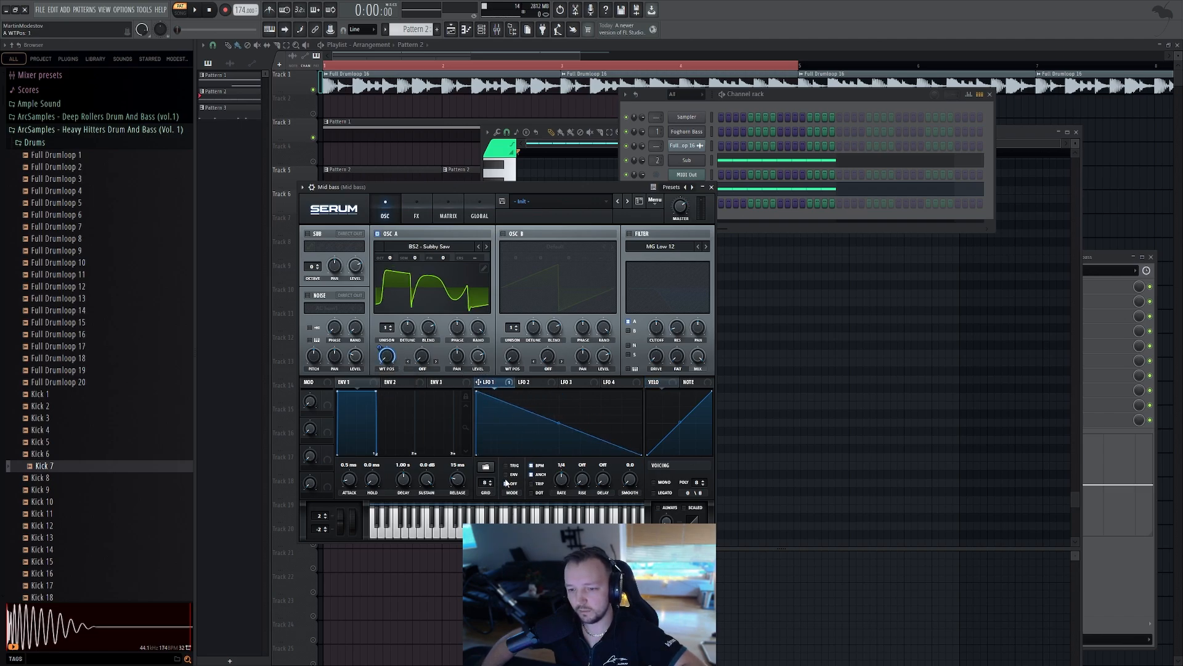
{"action": "left_click", "coordinate": [270, 29]}
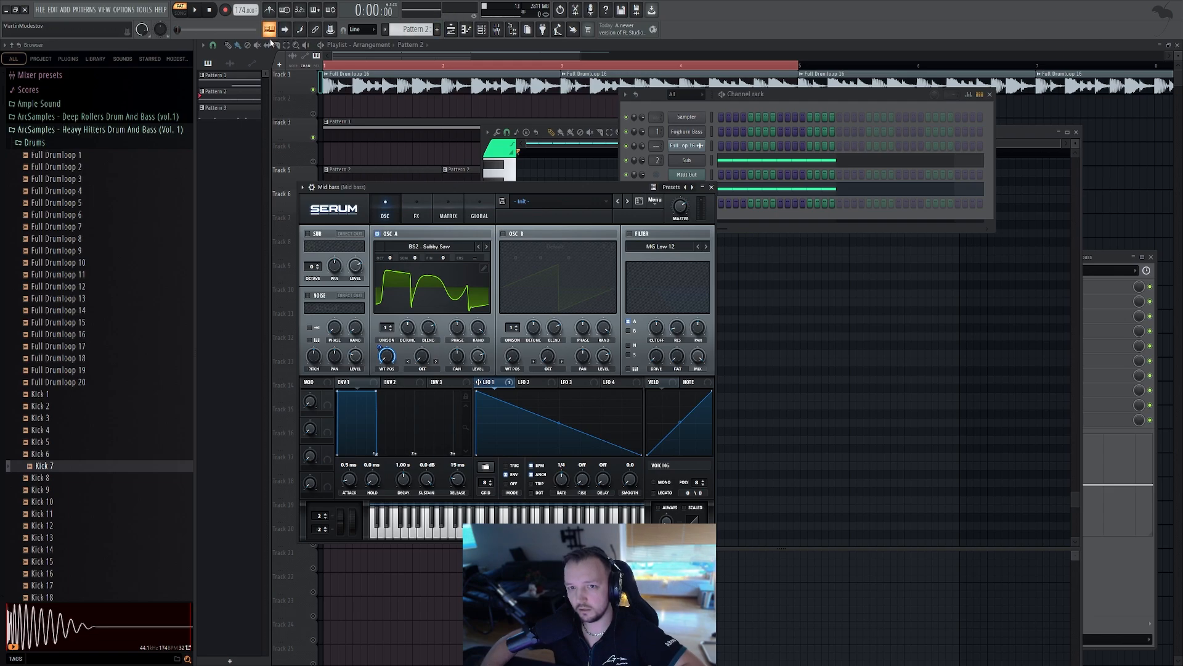
{"action": "key", "text": "n"}
{"action": "key", "text": "c"}
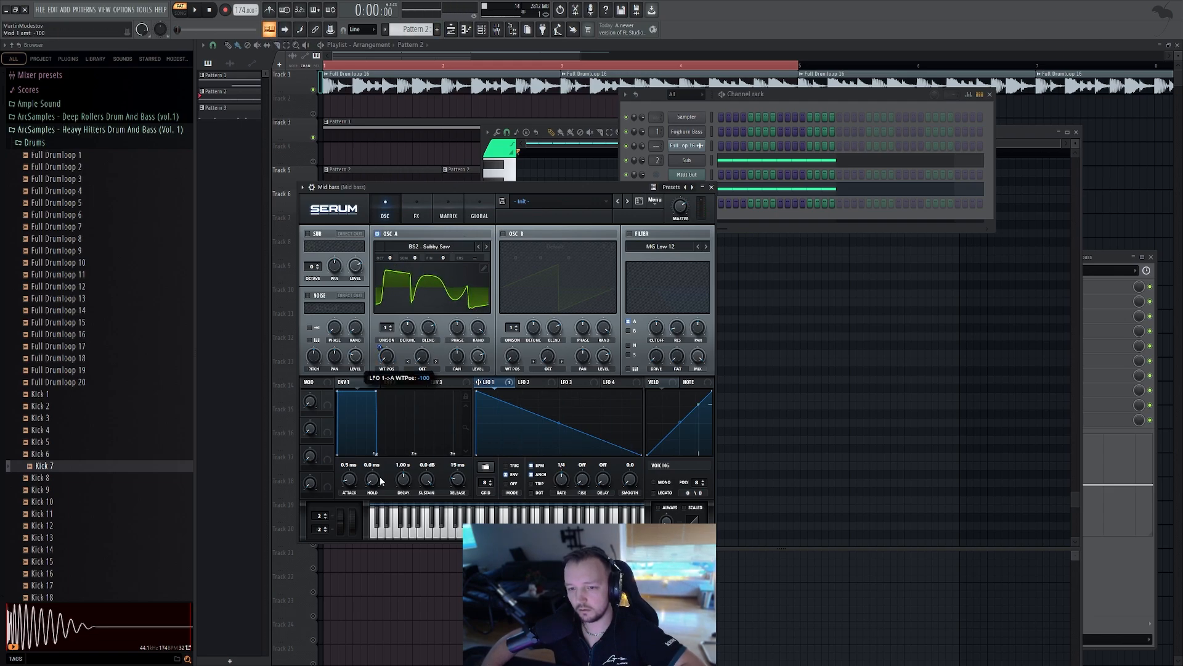
{"action": "key", "text": "c"}
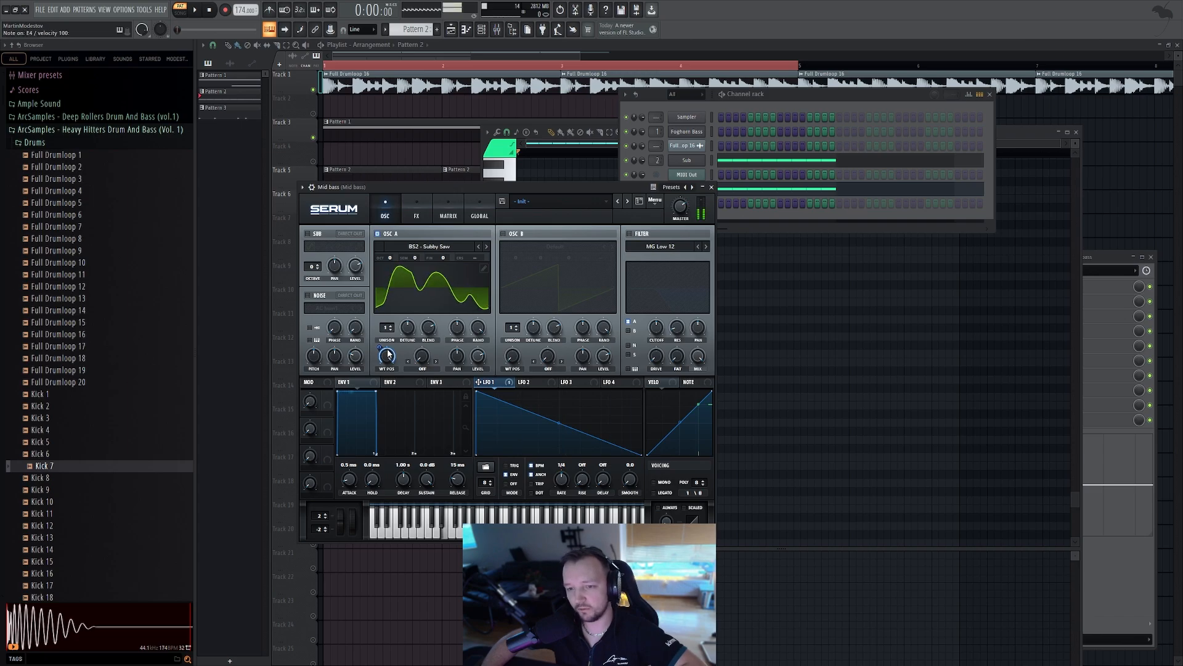
Set oscillator A's octave to -2 Oct, enable the filter and adjust its cutoff, auditioning notes
{"action": "left_click_drag", "start_coordinate": [389, 257], "coordinate": [388, 280]}
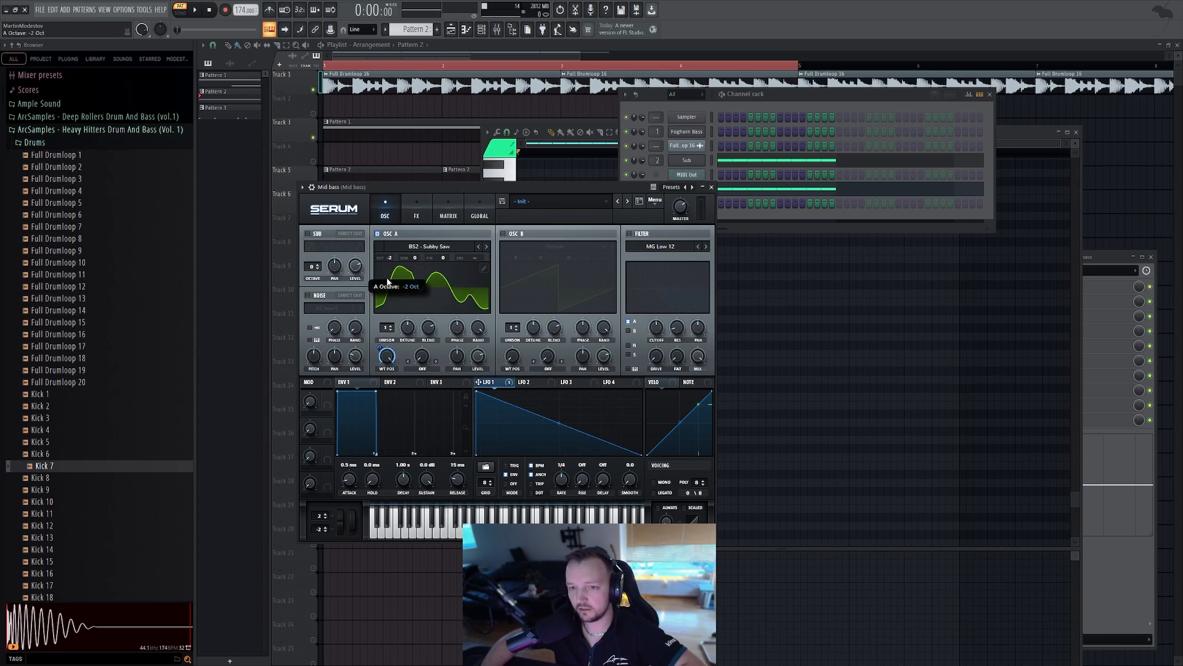
{"action": "key", "text": "c"}
{"action": "left_click", "coordinate": [630, 233]}
{"action": "key", "text": "c"}
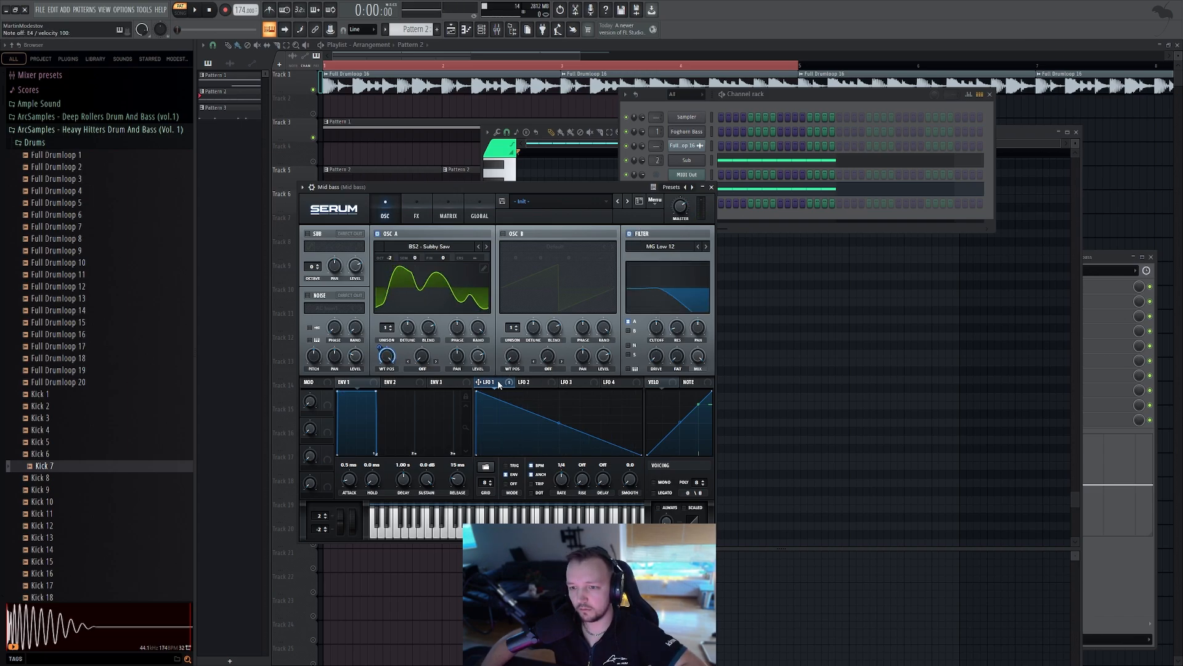
{"action": "left_click_drag", "start_coordinate": [666, 329], "coordinate": [659, 327]}
{"action": "key", "text": "c"}
Copy all notes from the Sub piano roll into the Mid bass piano roll and play the pattern
{"action": "left_click", "coordinate": [744, 160]}
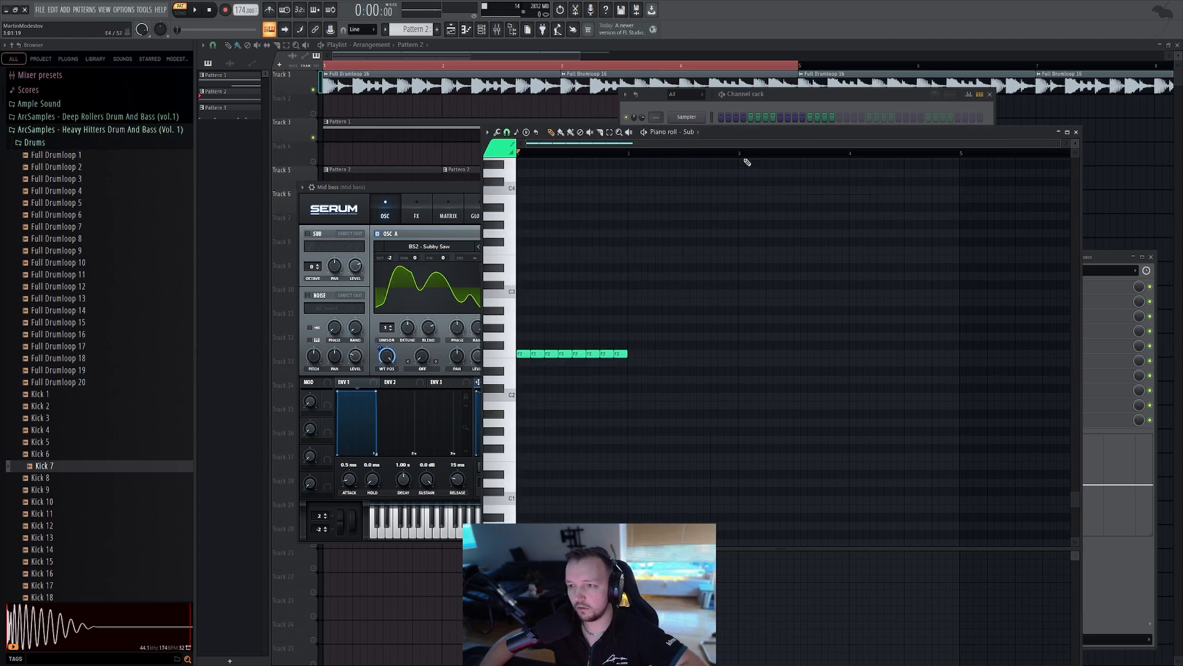
{"action": "key", "text": "ctrl+a"}
{"action": "key", "text": "F6"}
{"action": "key", "text": "ctrl+v"}
{"action": "left_click", "coordinate": [723, 205]}
{"action": "key", "text": "space"}
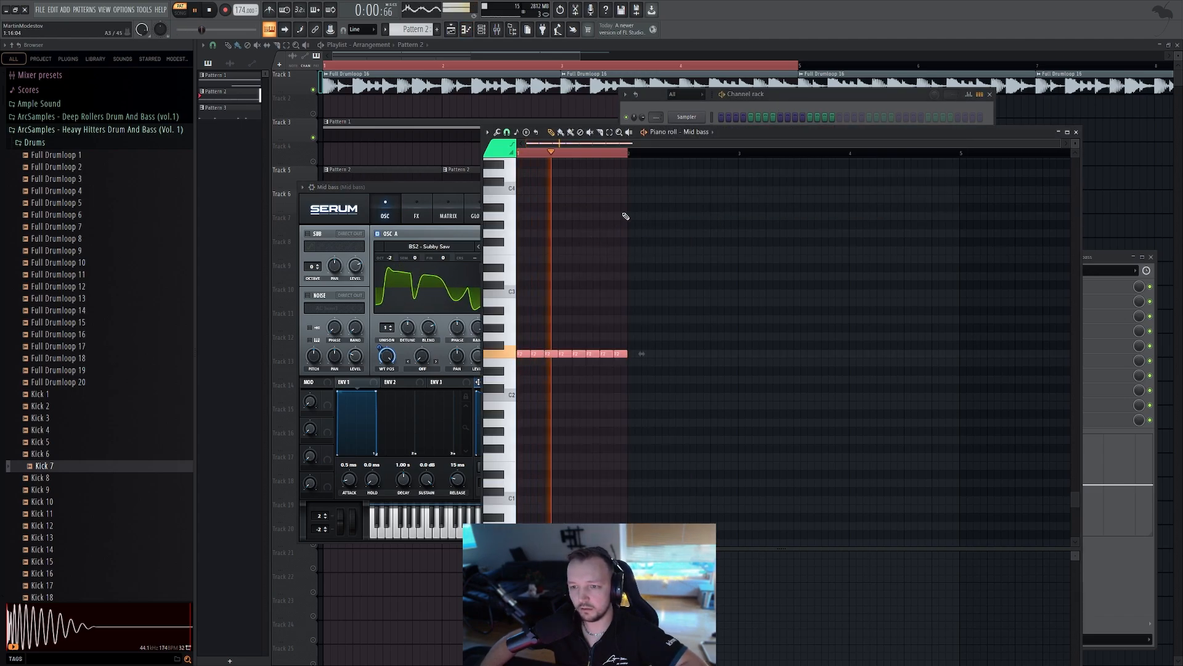
Bring the Mid bass Serum back up and lower its filter cutoff to about 78 Hz
{"action": "left_click", "coordinate": [764, 104]}
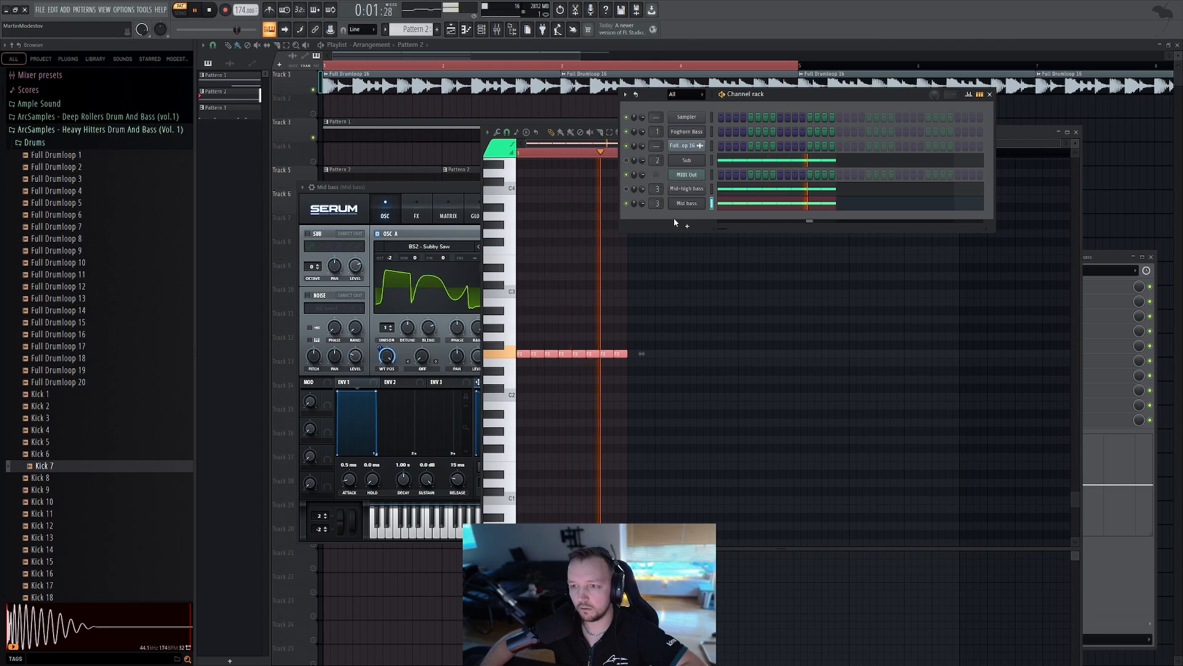
{"action": "left_click", "coordinate": [408, 262]}
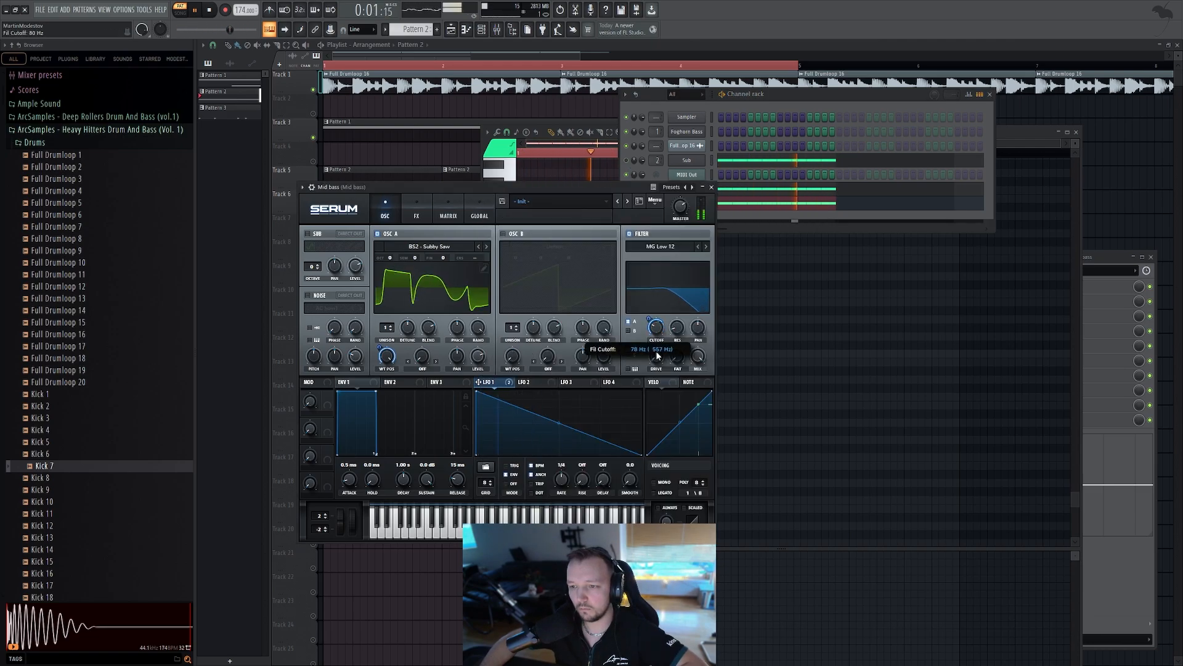
{"action": "left_click_drag", "start_coordinate": [648, 319], "coordinate": [660, 328]}
Enable the EQ effect on Serum's FX page and change its low band filter shape
{"action": "left_click", "coordinate": [427, 246]}
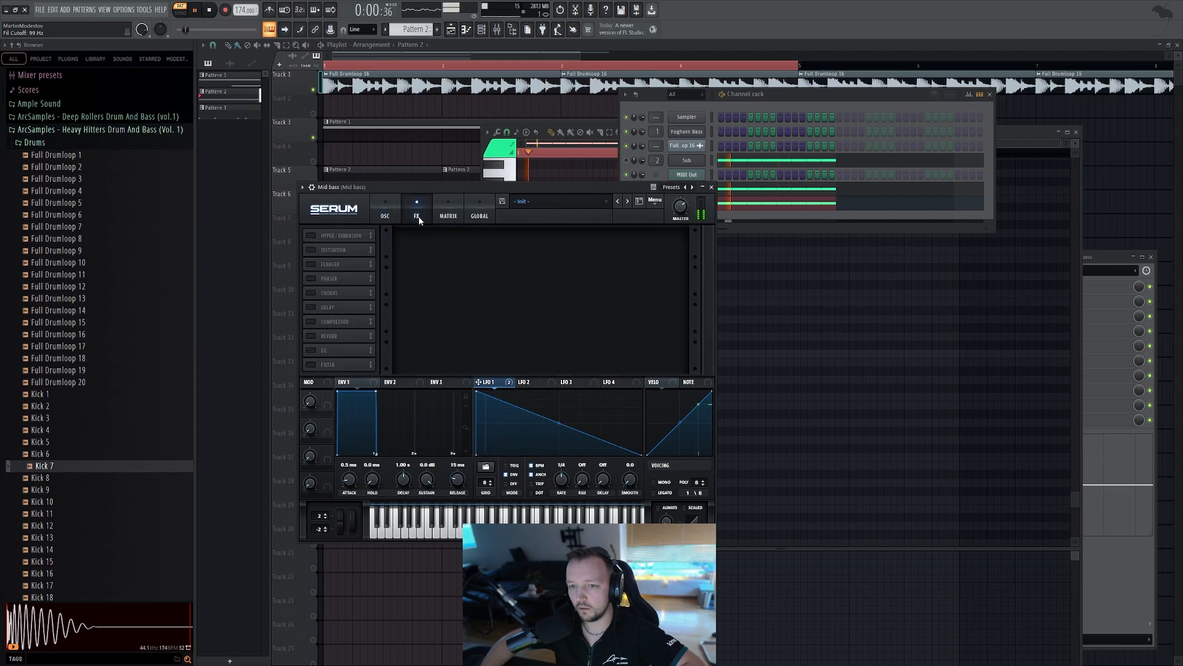
{"action": "left_click", "coordinate": [427, 245]}
{"action": "left_click", "coordinate": [416, 213]}
{"action": "left_click", "coordinate": [311, 350]}
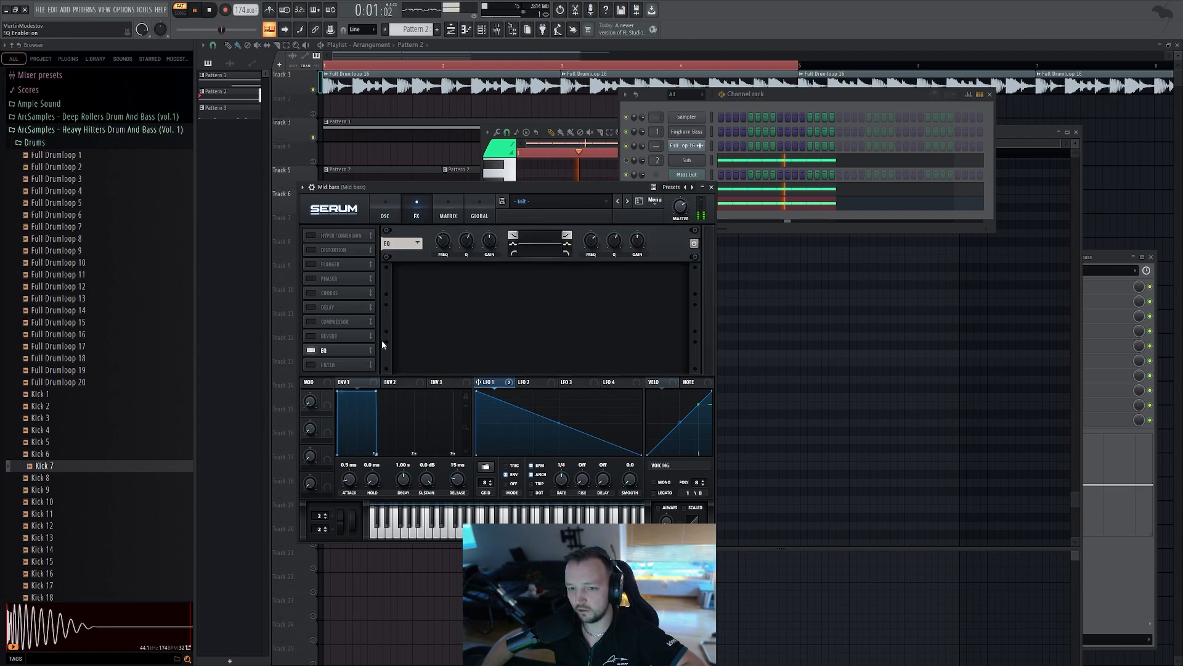
{"action": "left_click", "coordinate": [512, 254]}
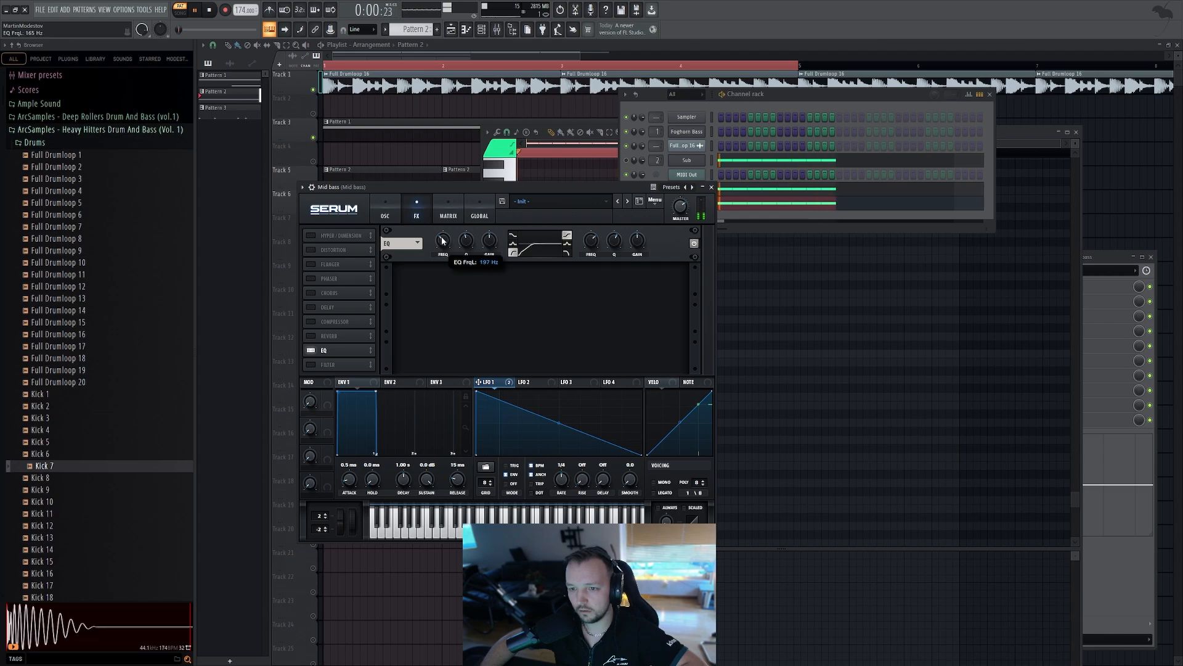
{"action": "left_click", "coordinate": [699, 199]}
{"action": "key", "text": "space"}
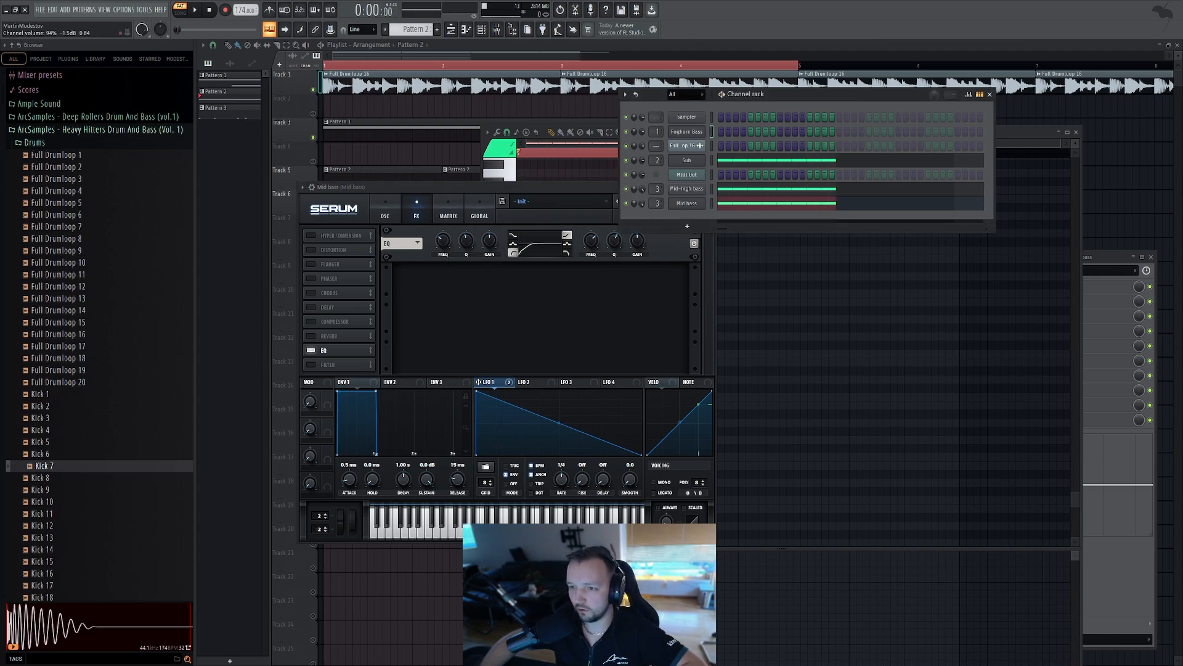
Lower the channel volumes of Mid bass and Mid-high bass while auditioning the pattern
{"action": "key", "text": "space"}
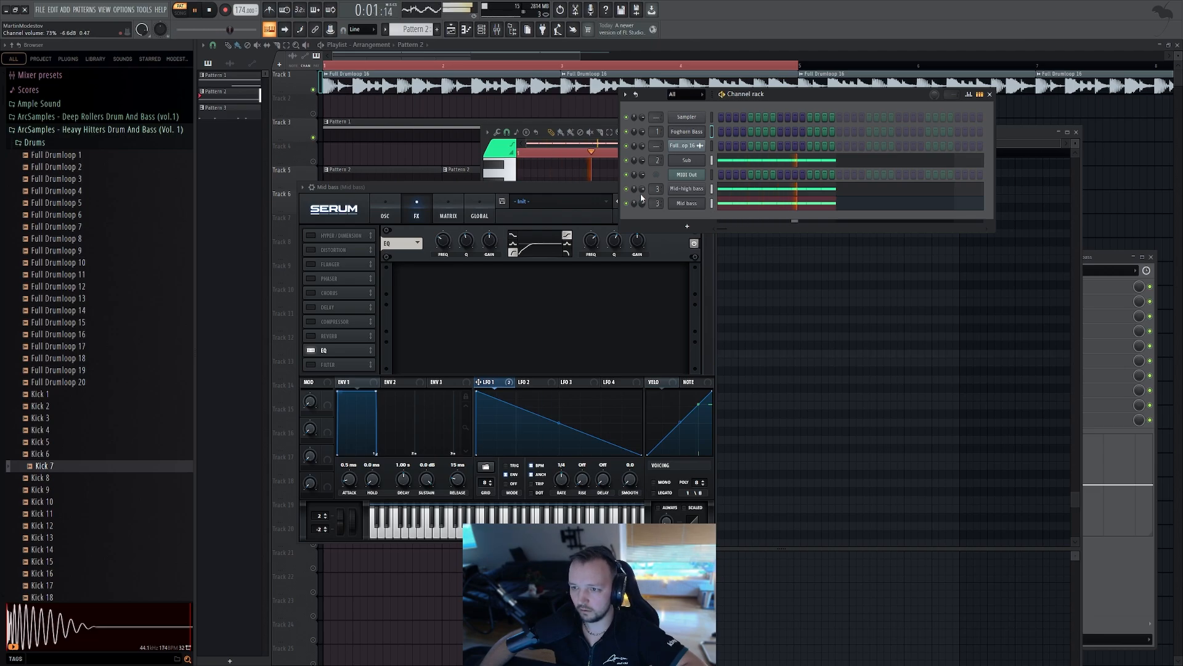
{"action": "left_click_drag", "start_coordinate": [641, 201], "coordinate": [641, 222]}
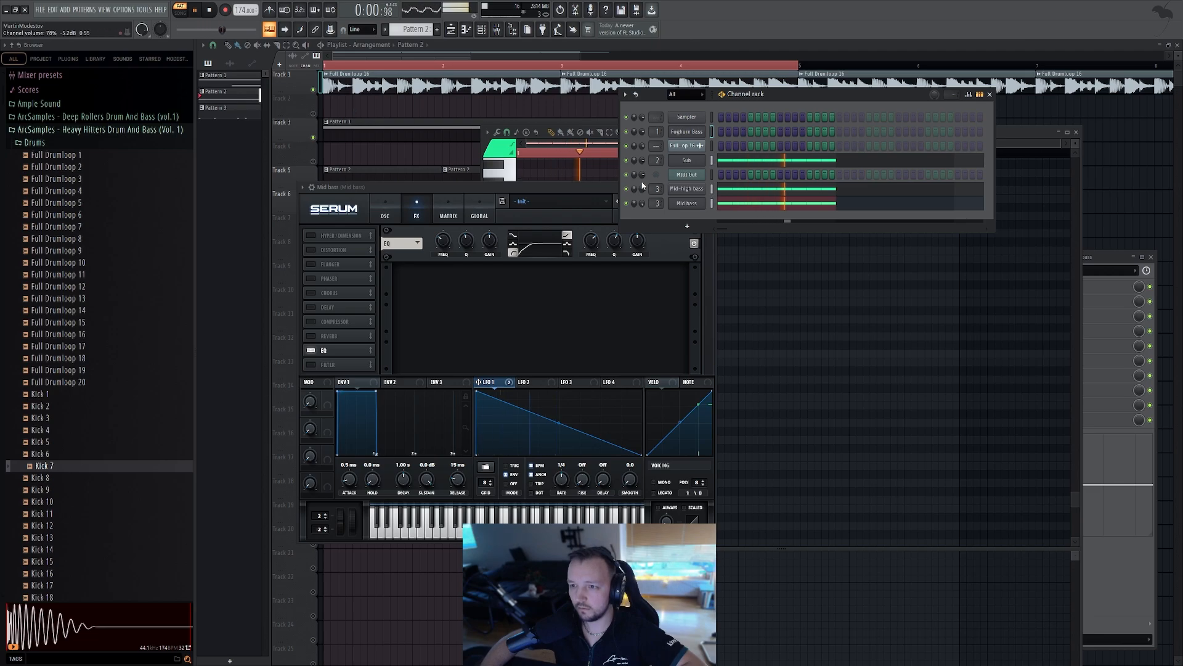
{"action": "key", "text": "space"}
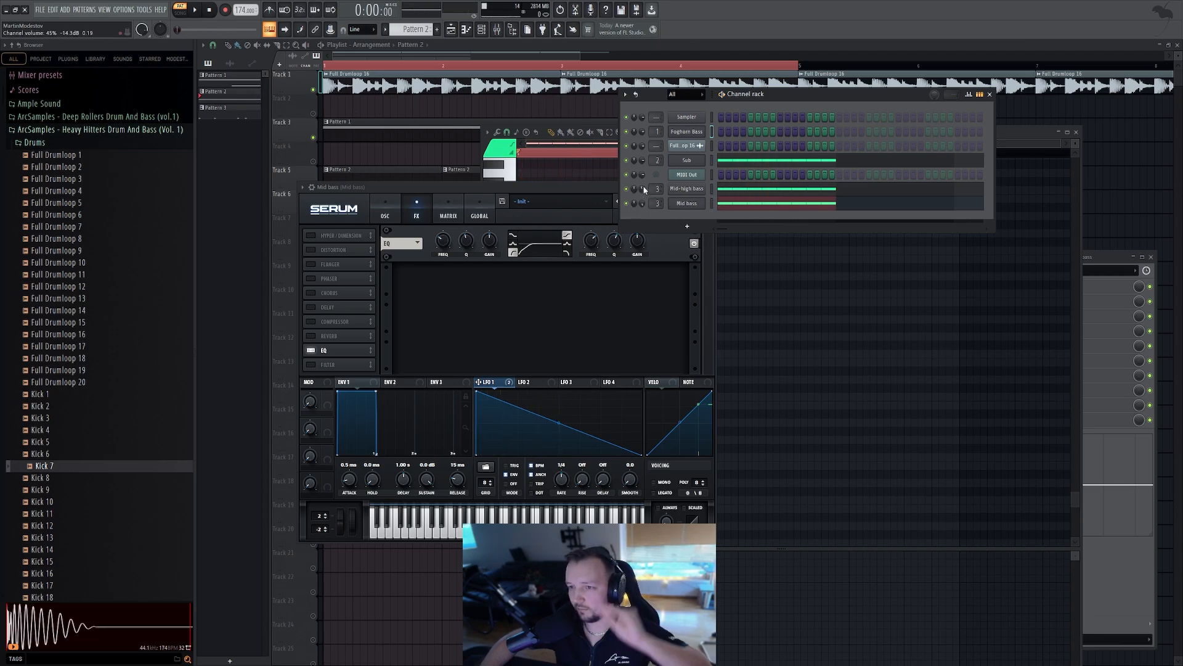
{"action": "left_click_drag", "start_coordinate": [642, 186], "coordinate": [641, 190]}
{"action": "key", "text": "space"}
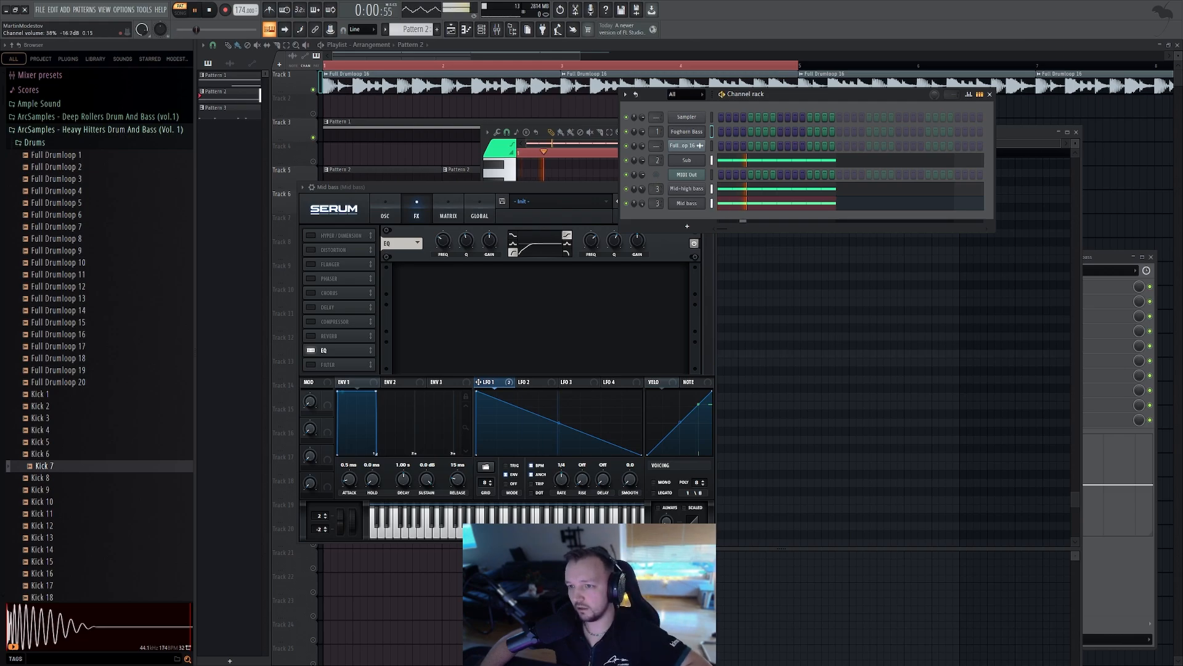
{"action": "key", "text": "space"}
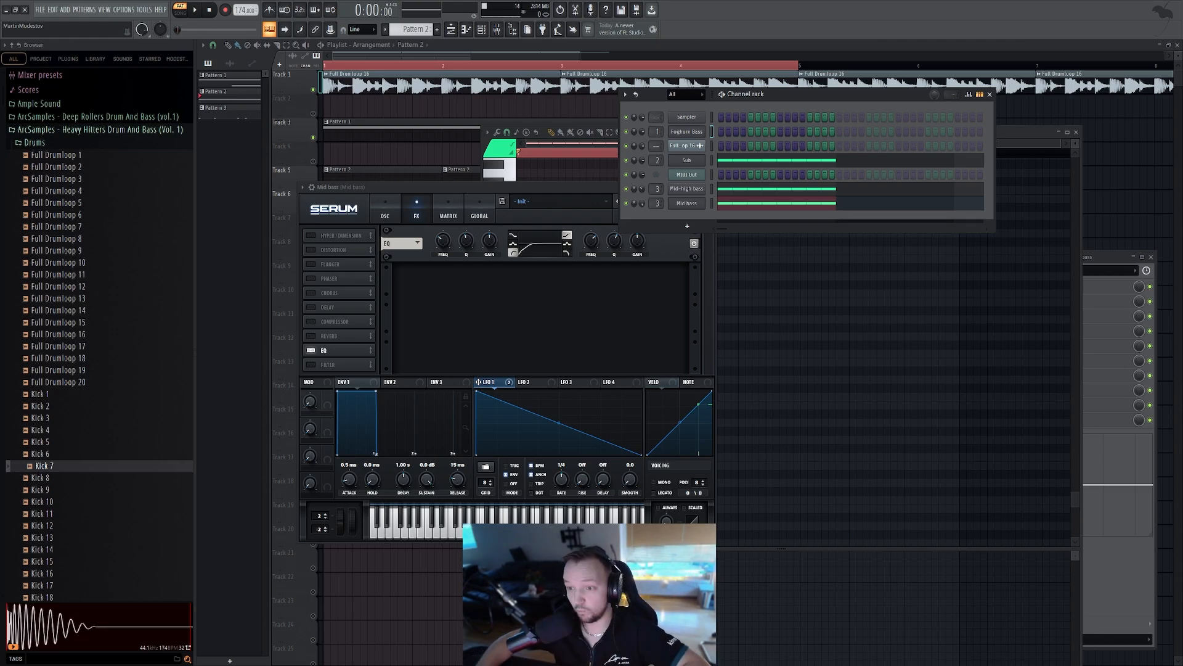
{"action": "key", "text": "space"}
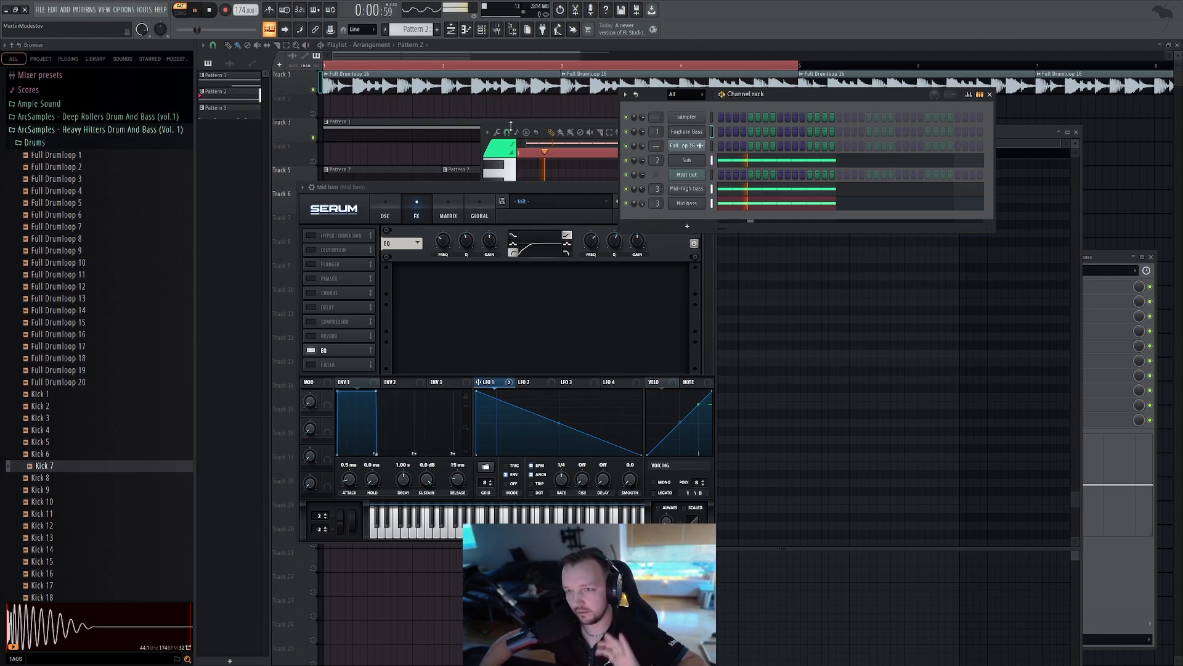
{"action": "key", "text": "space"}
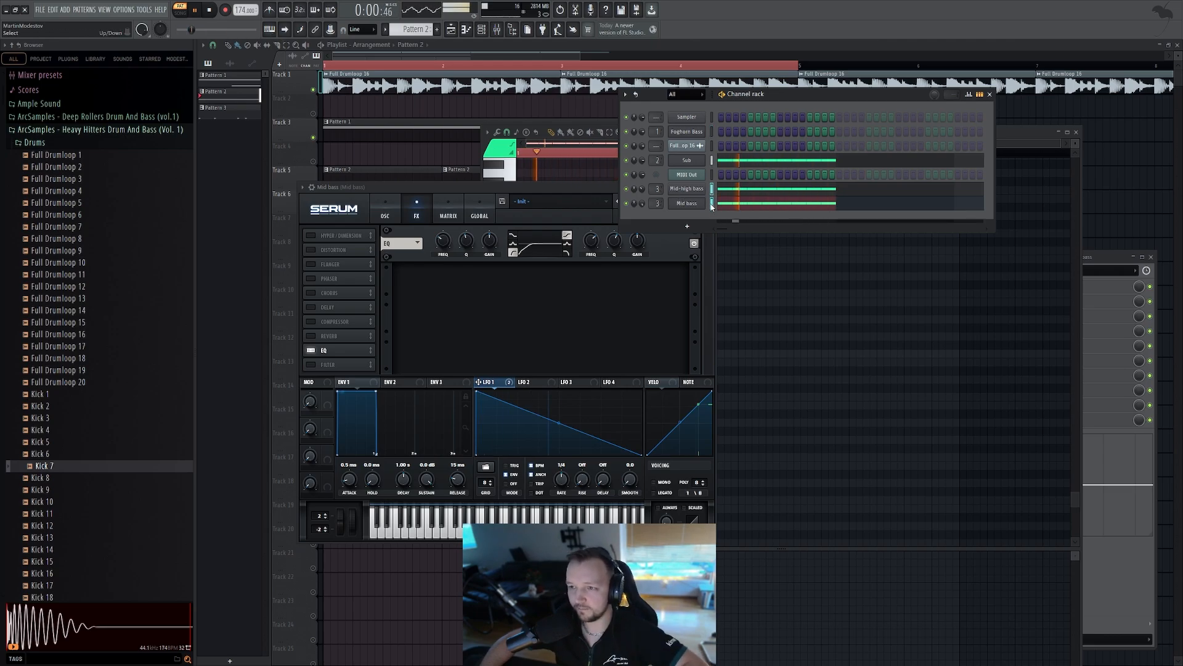
Add Kickstart 2 to the second effect slot of the Mid bass mixer insert and open its settings
{"action": "left_click", "coordinate": [1125, 261]}
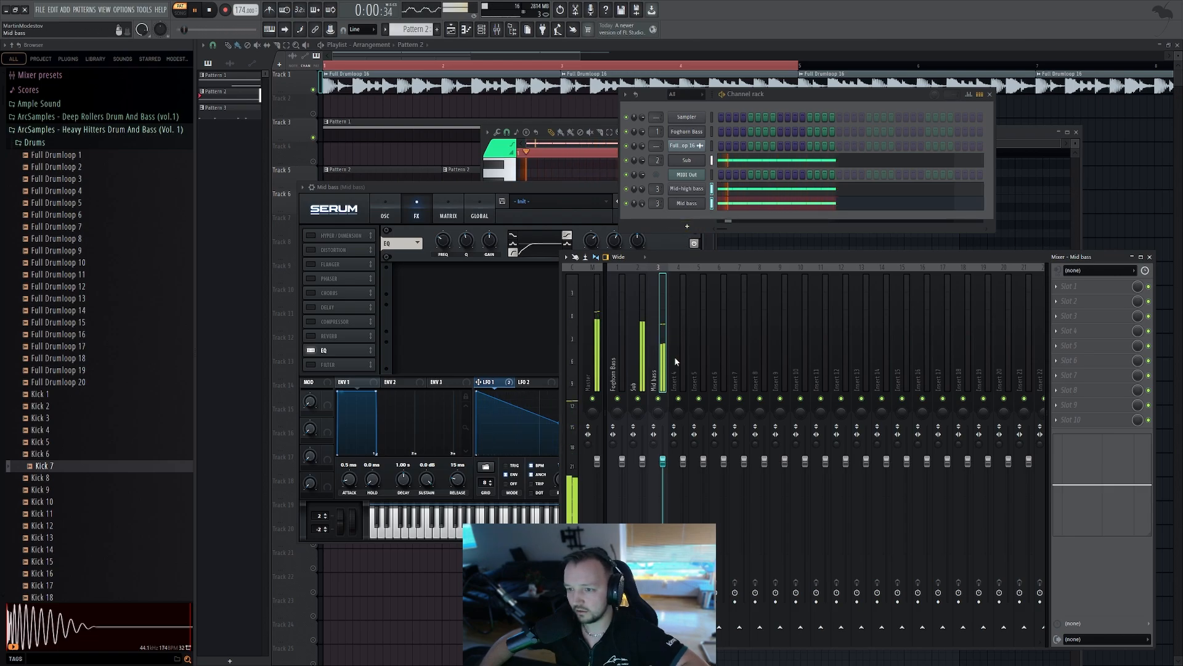
{"action": "left_click", "coordinate": [820, 372]}
{"action": "left_click", "coordinate": [663, 345]}
{"action": "left_click", "coordinate": [1056, 302]}
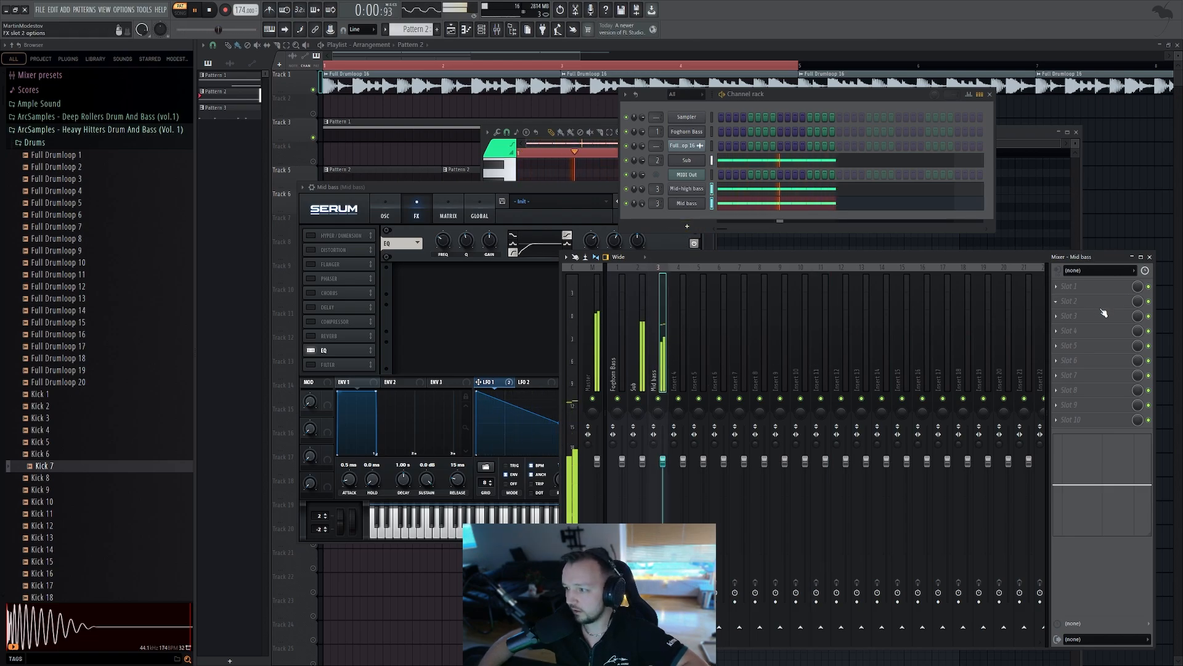
{"action": "left_click", "coordinate": [937, 116]}
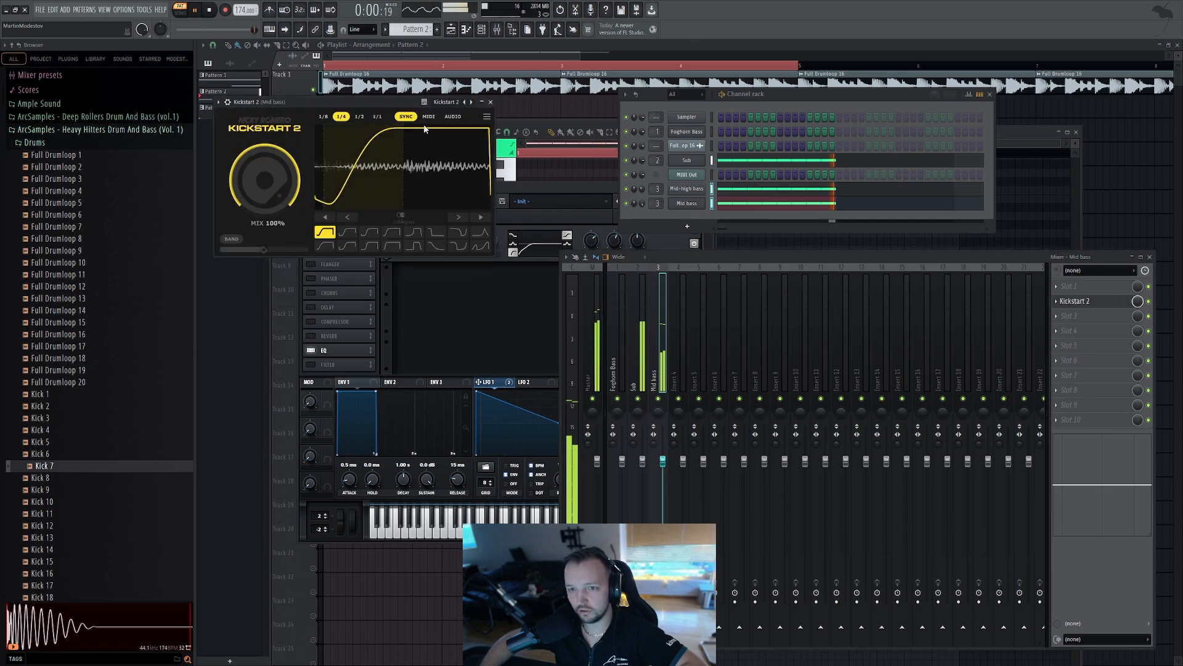
{"action": "left_click", "coordinate": [429, 116]}
{"action": "left_click", "coordinate": [228, 101]}
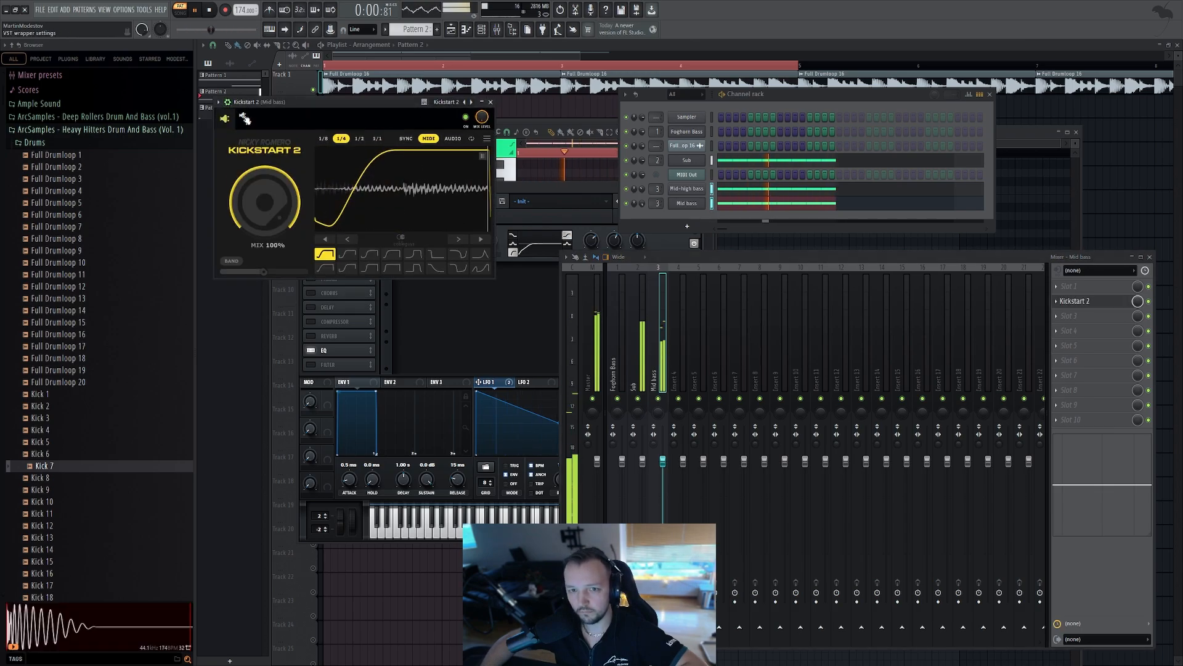
{"action": "left_click", "coordinate": [245, 118]}
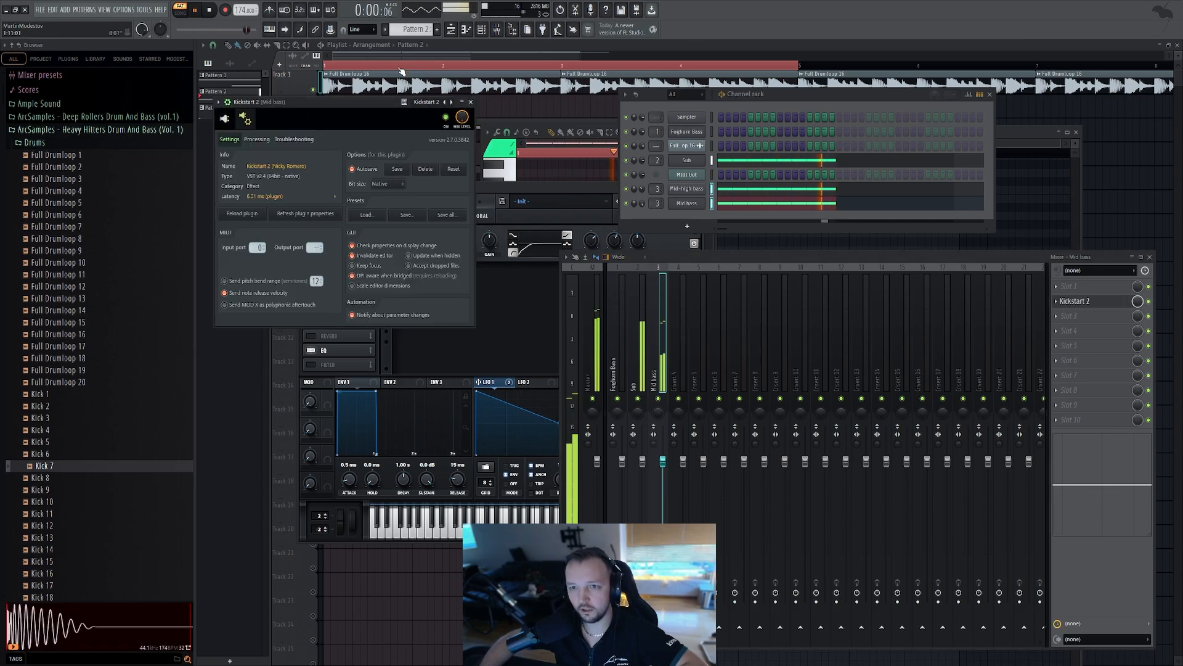
Switch to the playlist with the channel rack and play the arrangement
{"action": "key", "text": "F5"}
{"action": "key", "text": "l"}
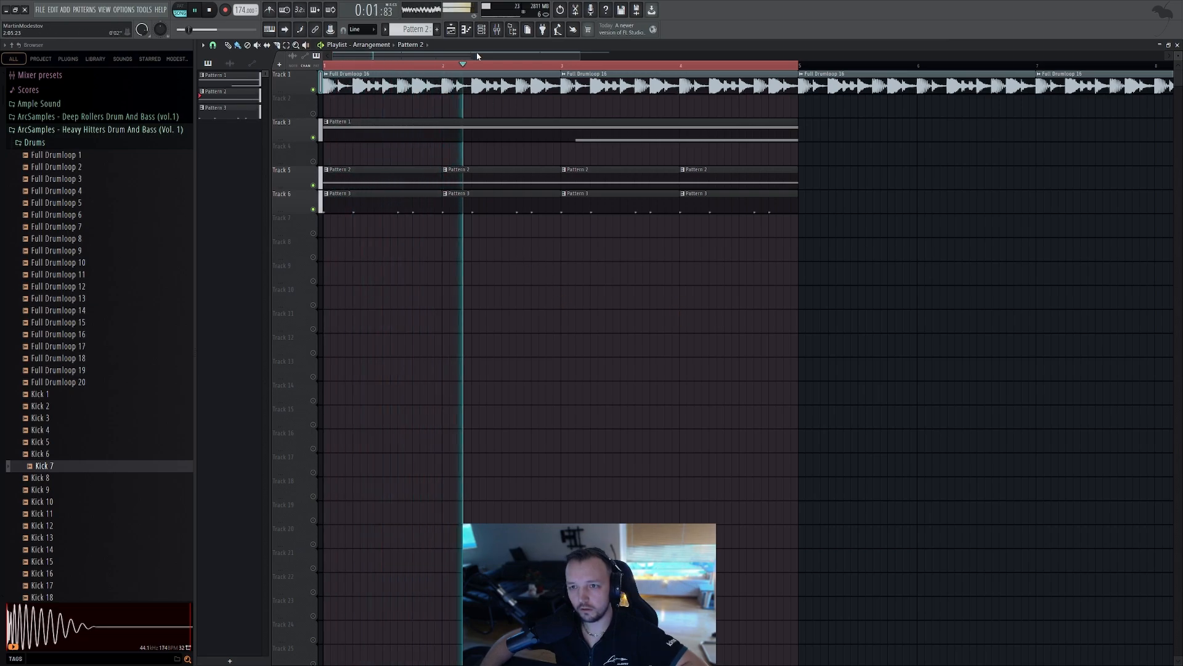
{"action": "key", "text": "F6"}
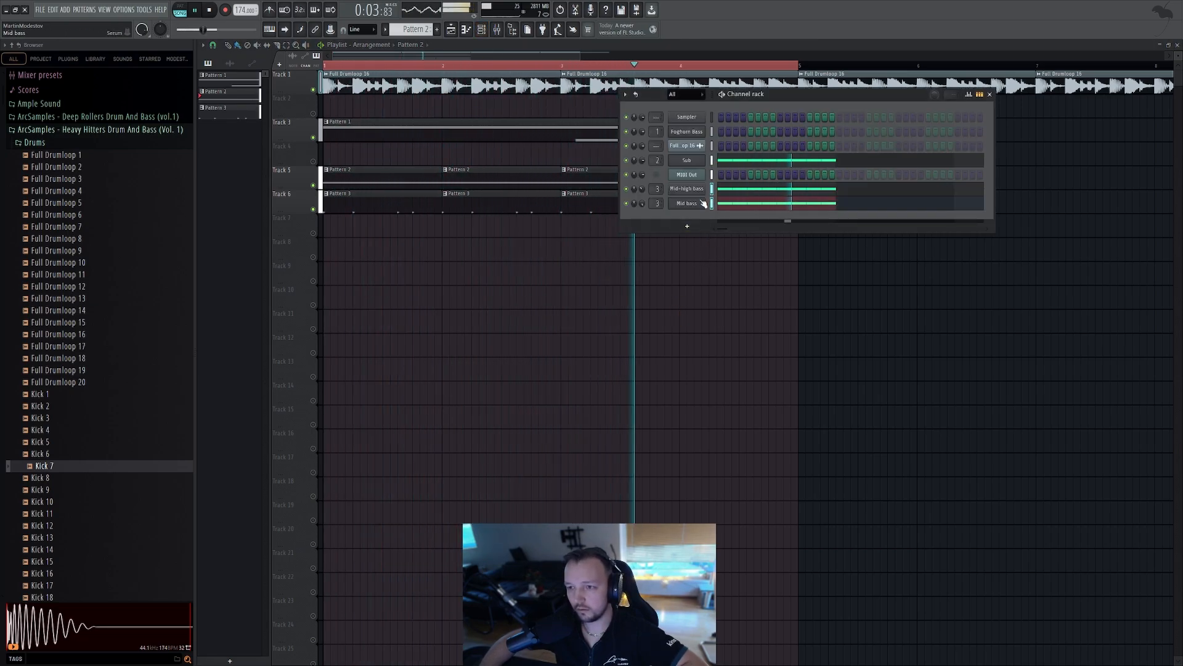
{"action": "key", "text": "space"}
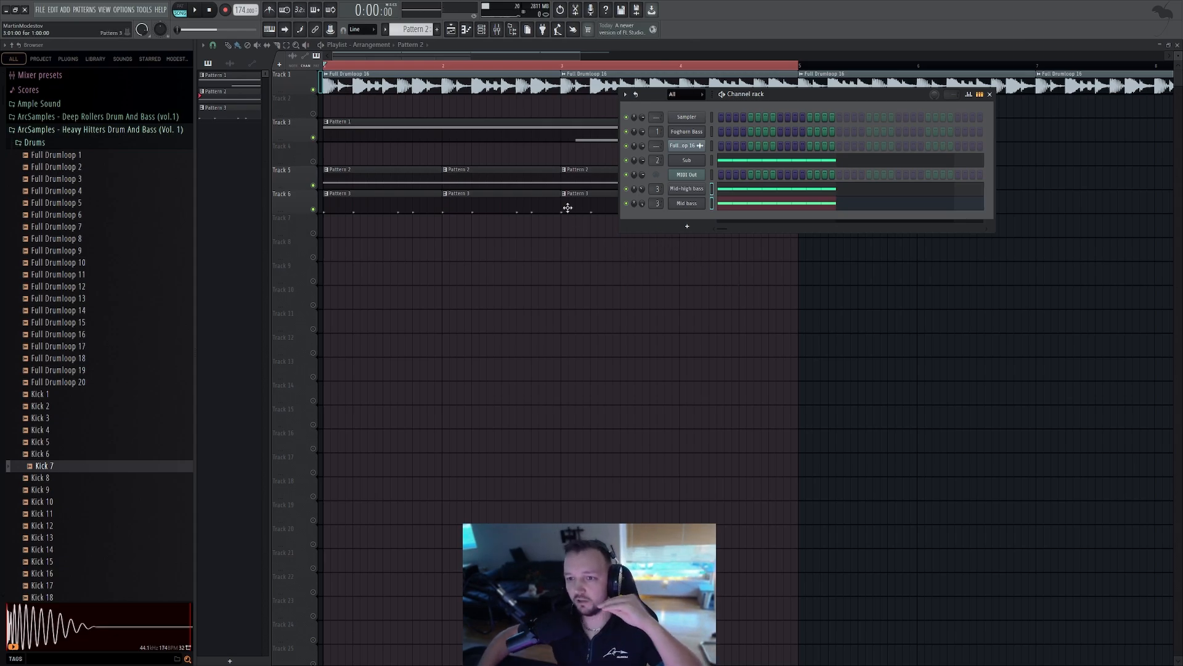
Open Pattern 1 and the Foghorn Bass Serum, nudge its filter cutoff and play
{"action": "double_click", "coordinate": [508, 130]}
{"action": "left_click", "coordinate": [482, 29]}
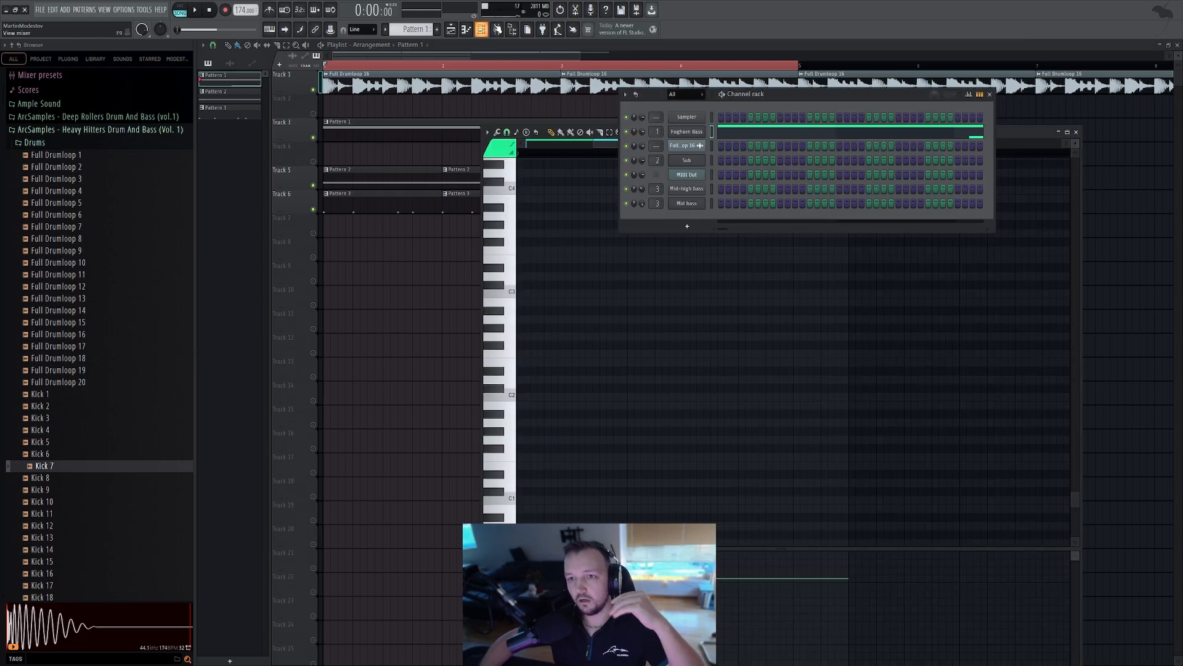
{"action": "left_click", "coordinate": [685, 132]}
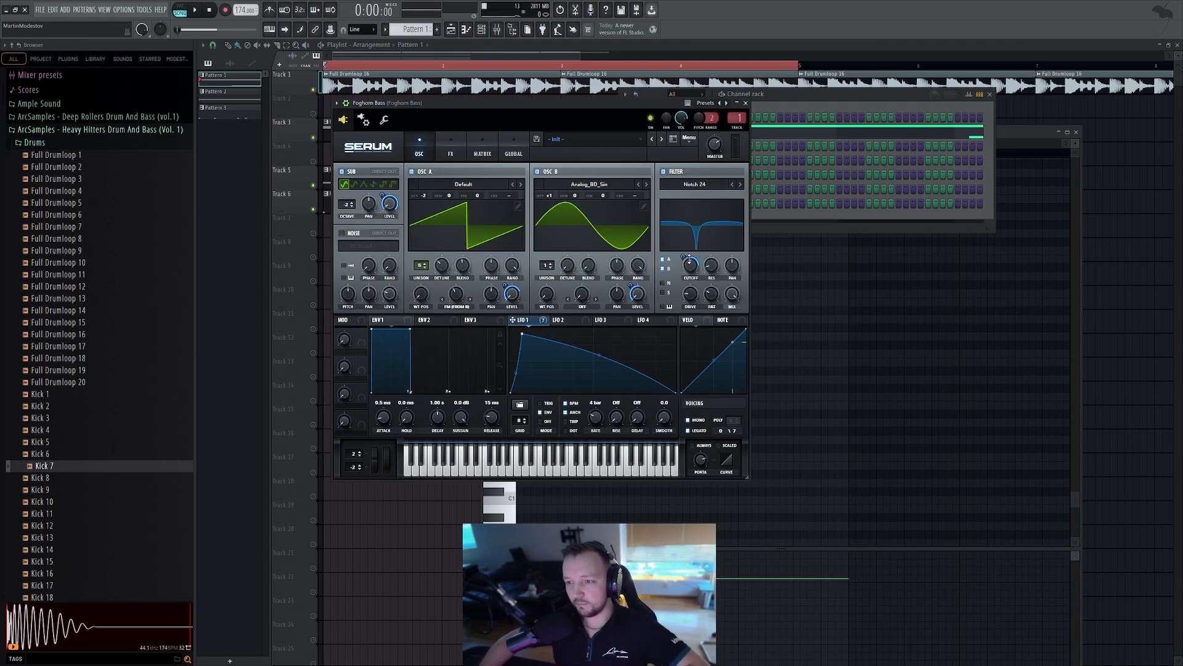
{"action": "mouse_move", "coordinate": [690, 259]}
{"action": "left_mouse_down"}
{"action": "mouse_move", "coordinate": [690, 272]}
{"action": "mouse_move", "coordinate": [690, 256]}
{"action": "left_mouse_up"}
{"action": "key", "text": "space"}
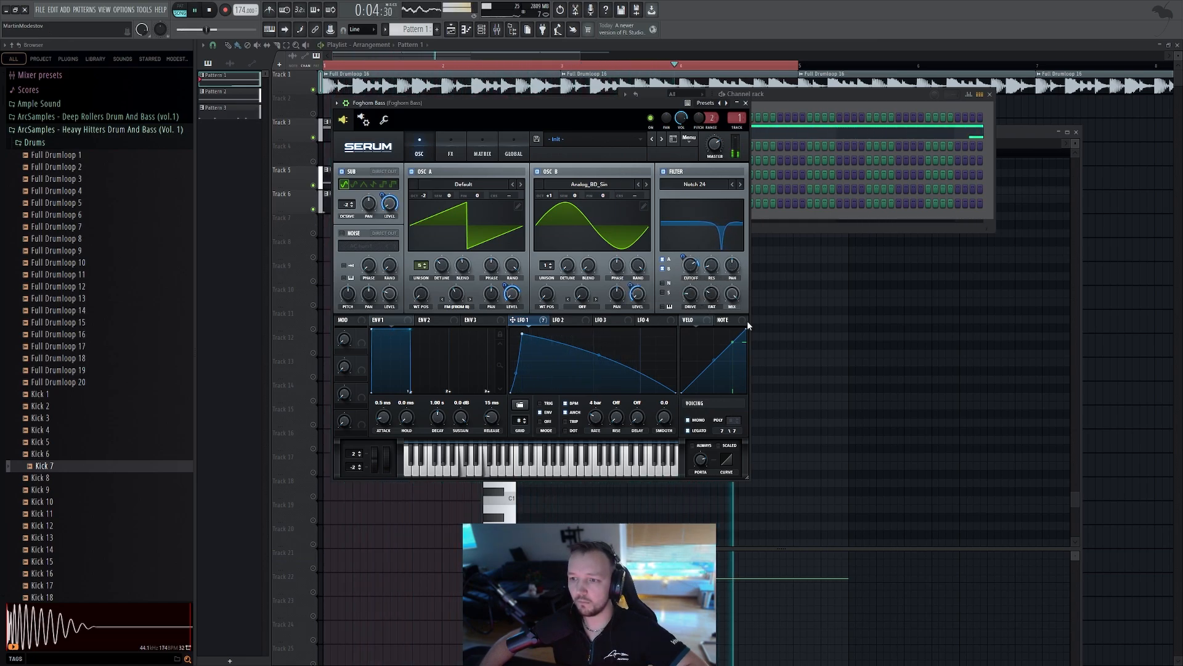
Open the mixer, play the arrangement, and open Pattern 1 in the piano roll
{"action": "key", "text": "F12"}
{"action": "left_click", "coordinate": [497, 30]}
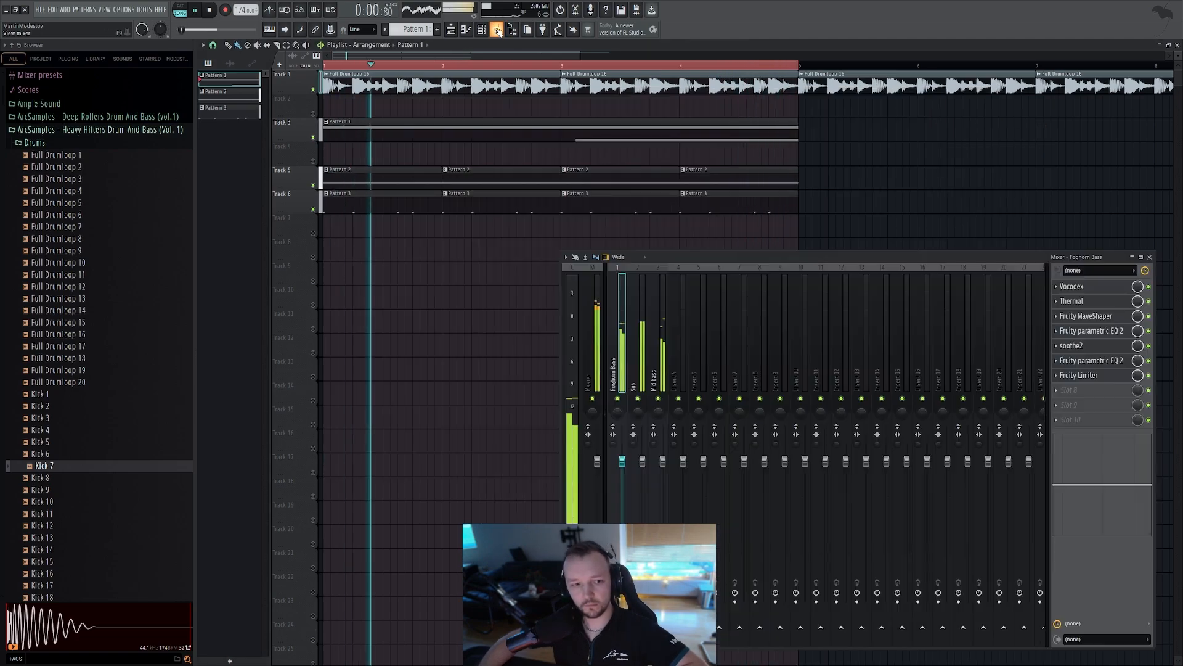
{"action": "key", "text": "space"}
{"action": "double_click", "coordinate": [382, 122]}
{"action": "scroll", "coordinate": [604, 193], "scroll_direction": "down", "scroll_amount": 2}
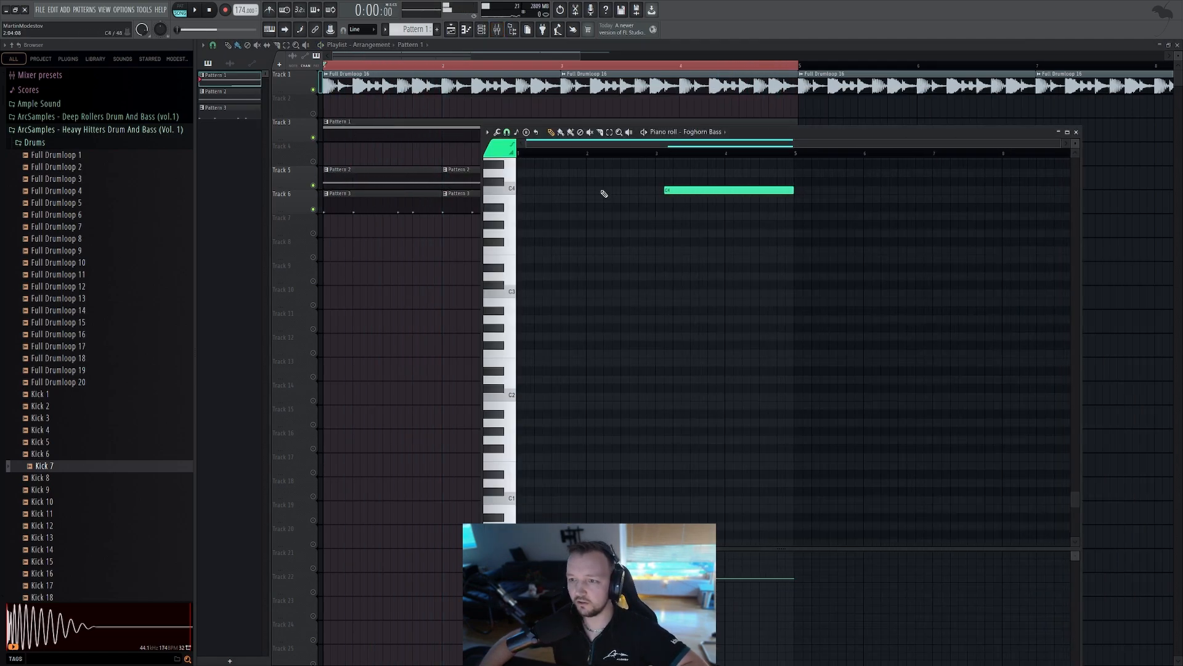
Open the Foghorn Bass Serum and nudge the LFO 1 curve start point while playing the track
{"action": "left_click", "coordinate": [482, 30]}
{"action": "left_click", "coordinate": [692, 132]}
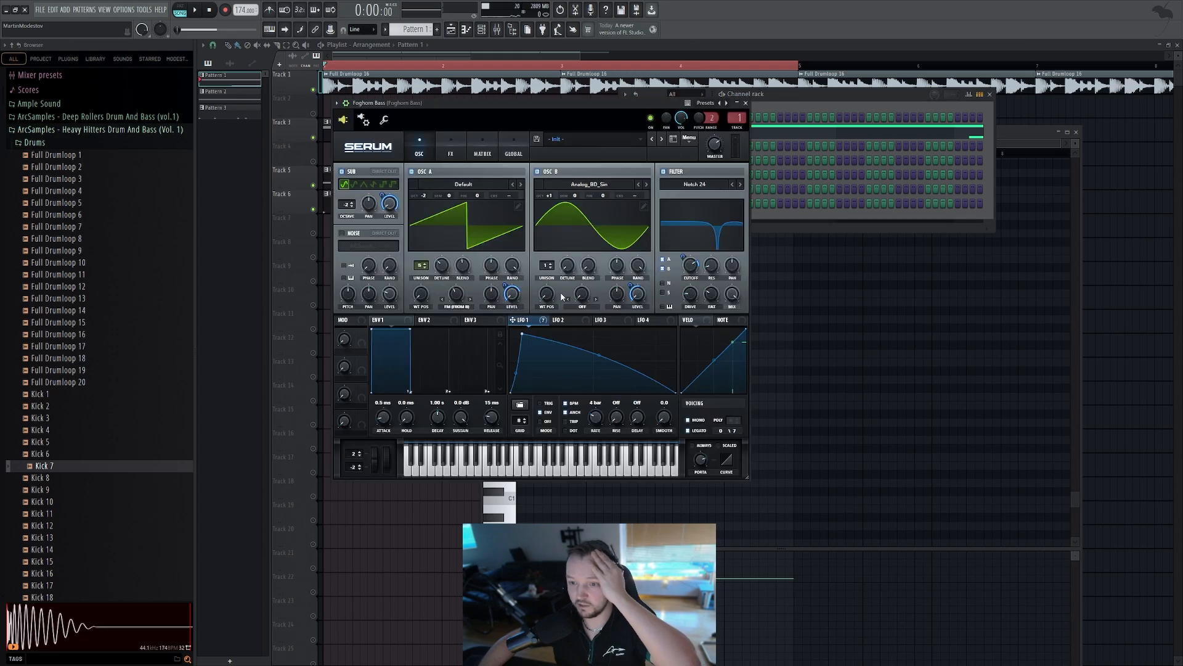
{"action": "left_click_drag", "start_coordinate": [527, 337], "coordinate": [525, 328]}
{"action": "key", "text": "space"}
{"action": "key", "text": "space"}
{"action": "key", "text": "space"}
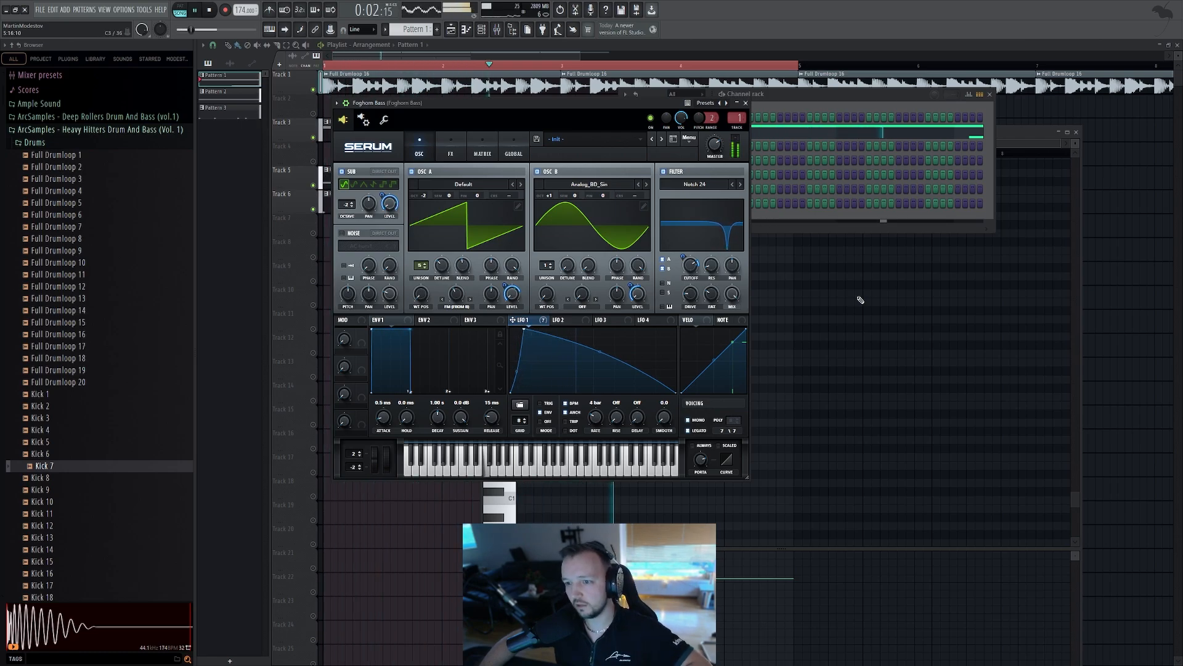
Close the open windows and load a new Serum instance into a new Pattern 5
{"action": "right_click", "coordinate": [1109, 325]}
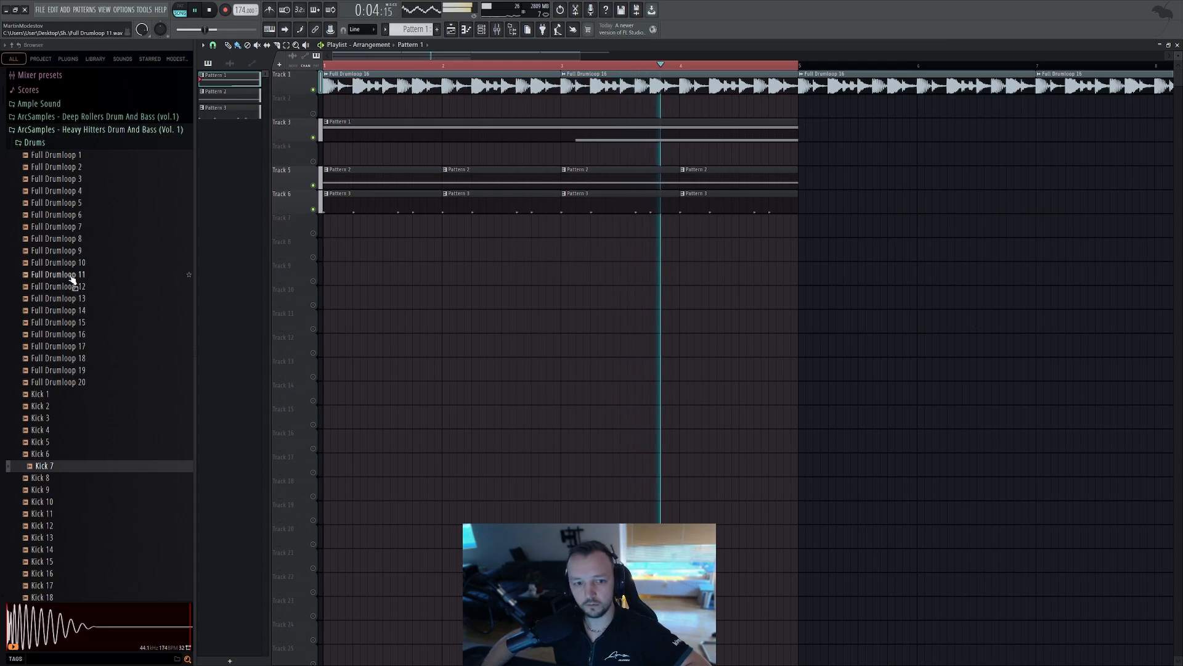
{"action": "key", "text": "space"}
{"action": "scroll", "coordinate": [111, 280], "scroll_direction": "up", "scroll_amount": 2}
{"action": "scroll", "coordinate": [146, 283], "scroll_direction": "up", "scroll_amount": 2}
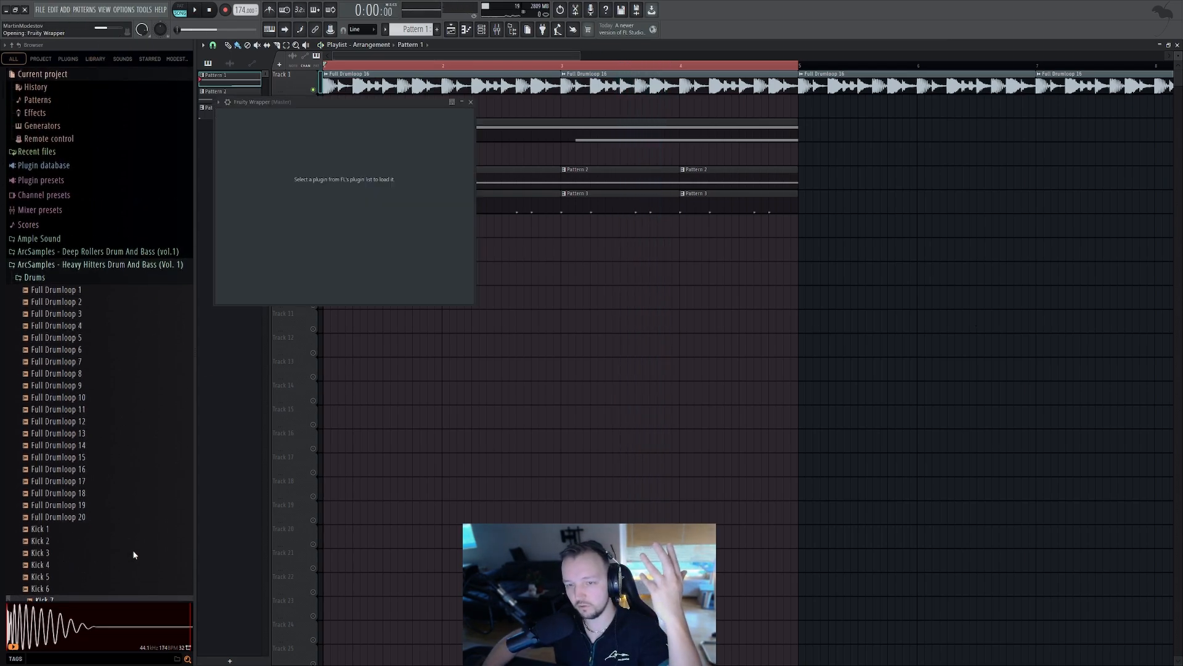
{"action": "scroll", "coordinate": [413, 30], "scroll_direction": "down", "scroll_amount": 1}
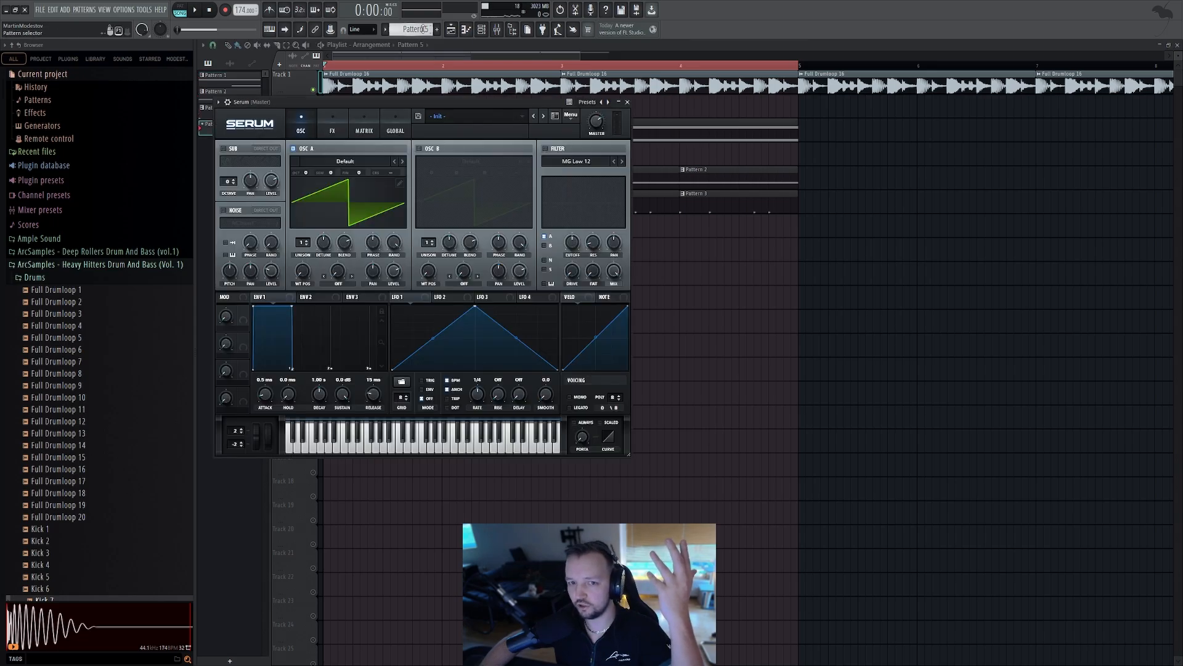
Turn up oscillator A's wavetable position in the new Serum, checking the shape in the wavetable editor
{"action": "left_click", "coordinate": [481, 30]}
{"action": "left_click", "coordinate": [400, 183]}
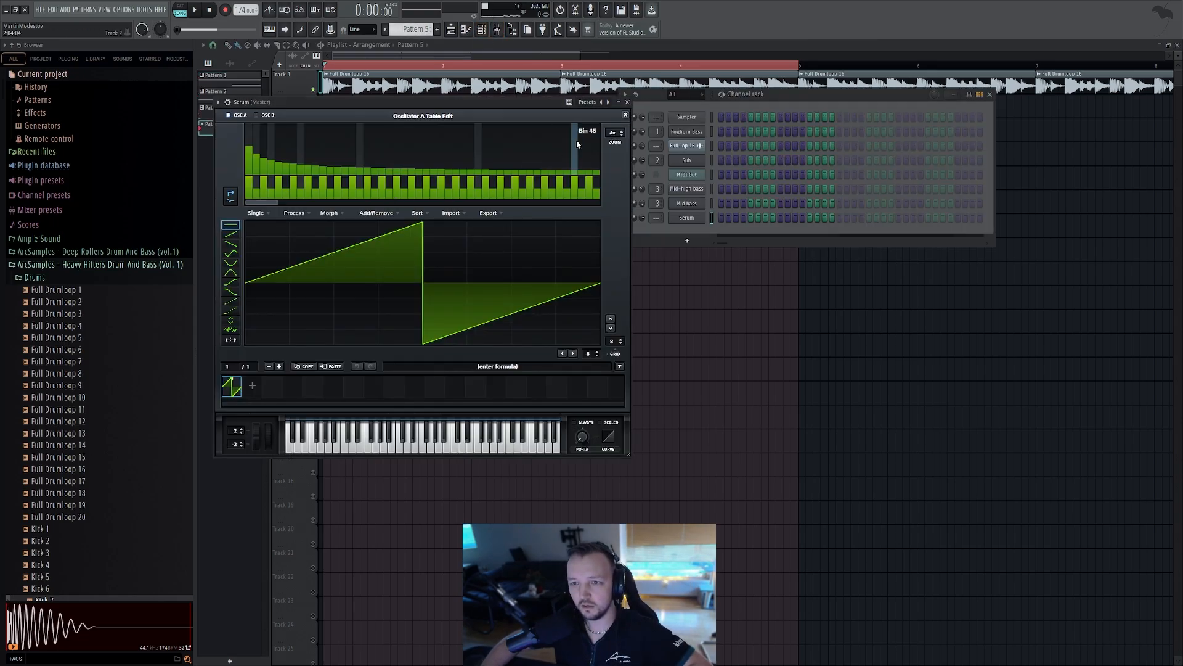
{"action": "left_click", "coordinate": [626, 115]}
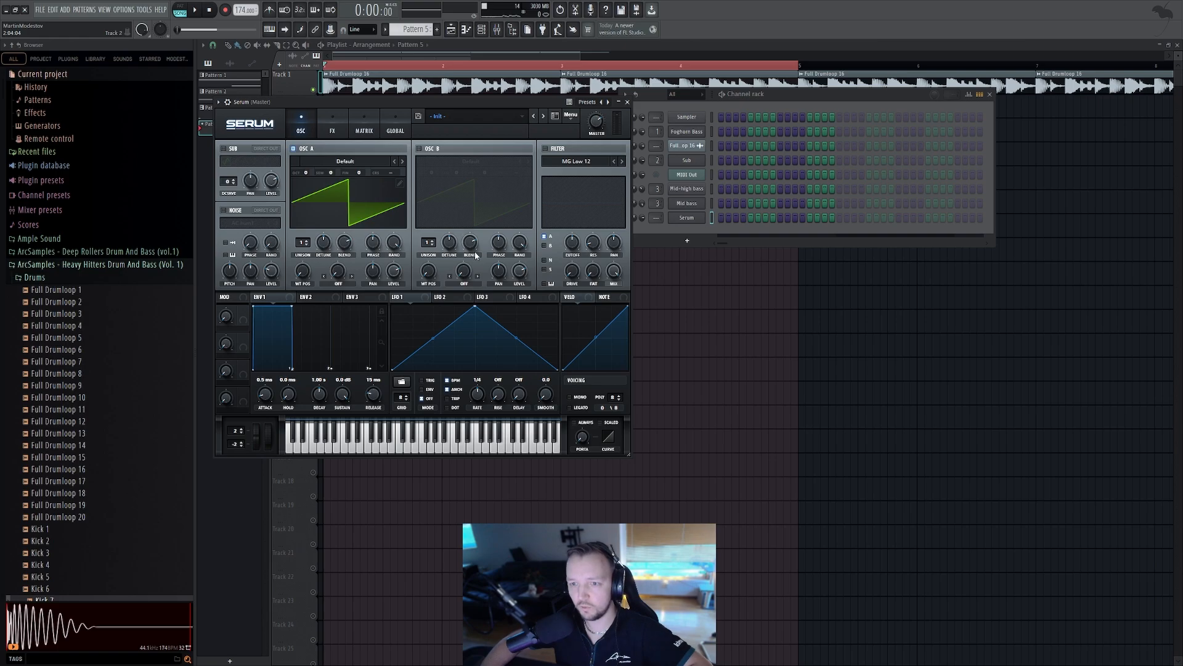
{"action": "left_click_drag", "start_coordinate": [302, 271], "coordinate": [302, 259]}
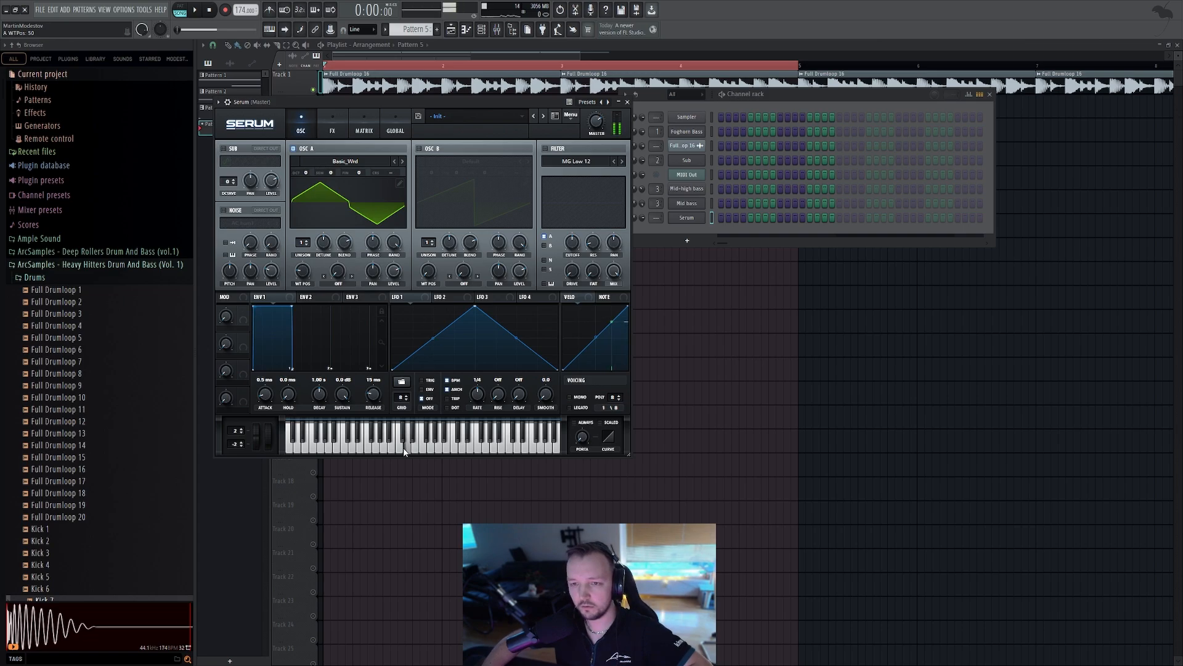
{"action": "left_click_drag", "start_coordinate": [302, 271], "coordinate": [312, 247]}
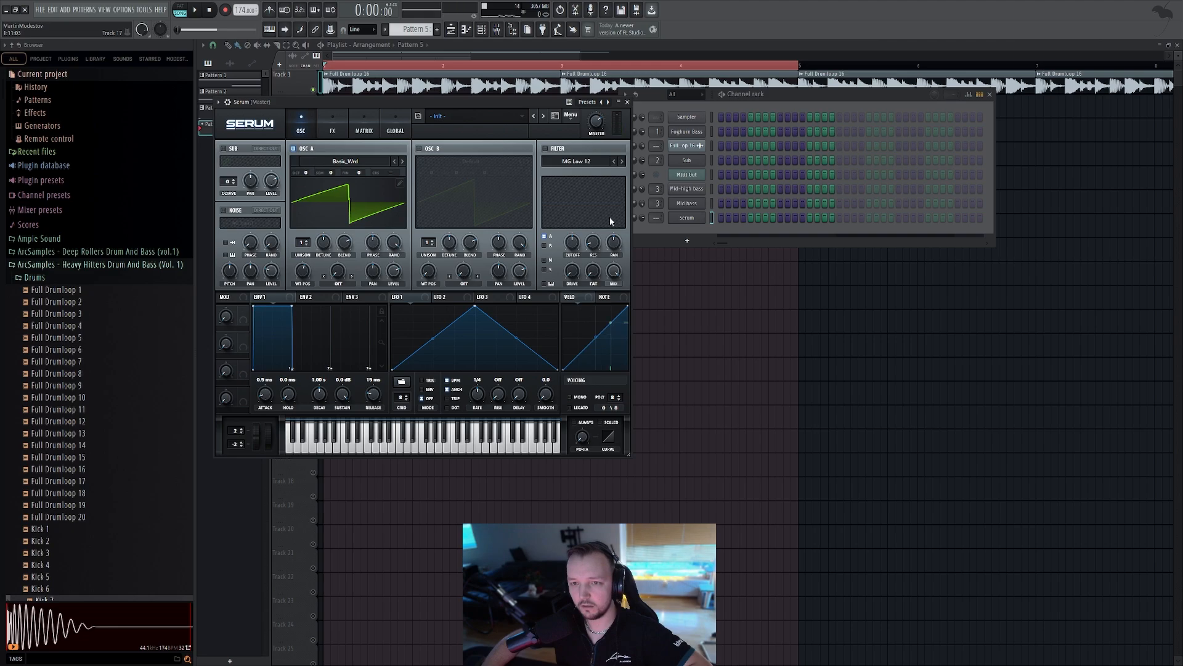
{"action": "left_click", "coordinate": [399, 183]}
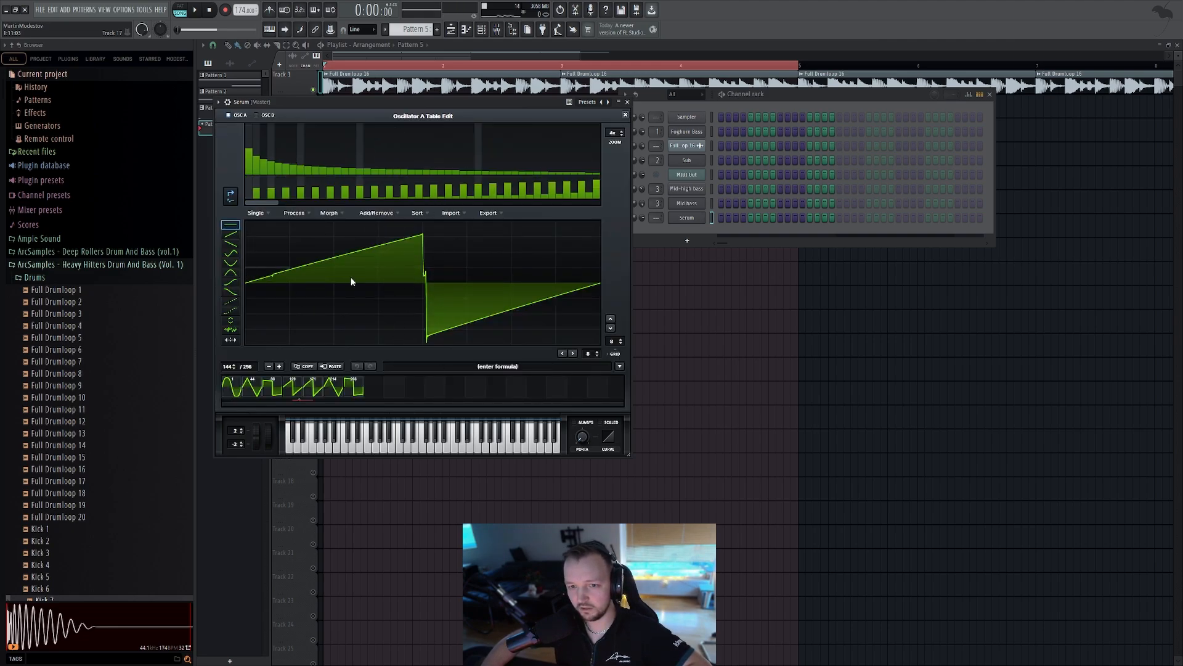
{"action": "left_click", "coordinate": [625, 115]}
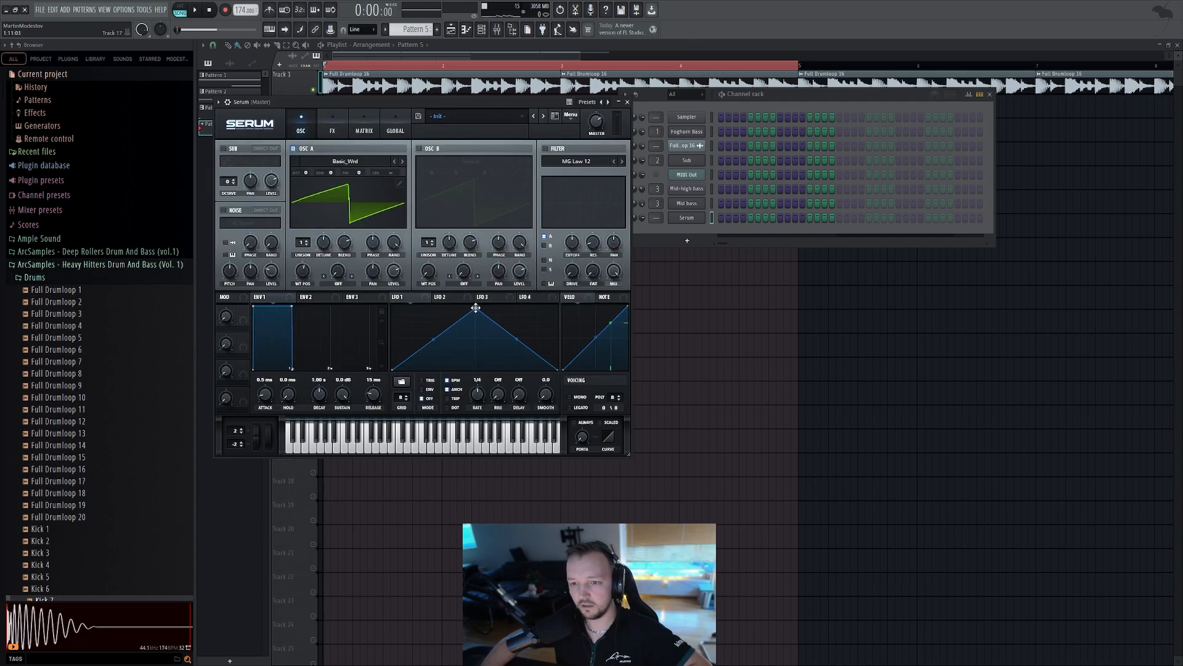
Reshape LFO 1 into a decaying curve and switch on the Serum filter
{"action": "left_click_drag", "start_coordinate": [475, 307], "coordinate": [350, 293]}
{"action": "left_click_drag", "start_coordinate": [475, 337], "coordinate": [475, 355]}
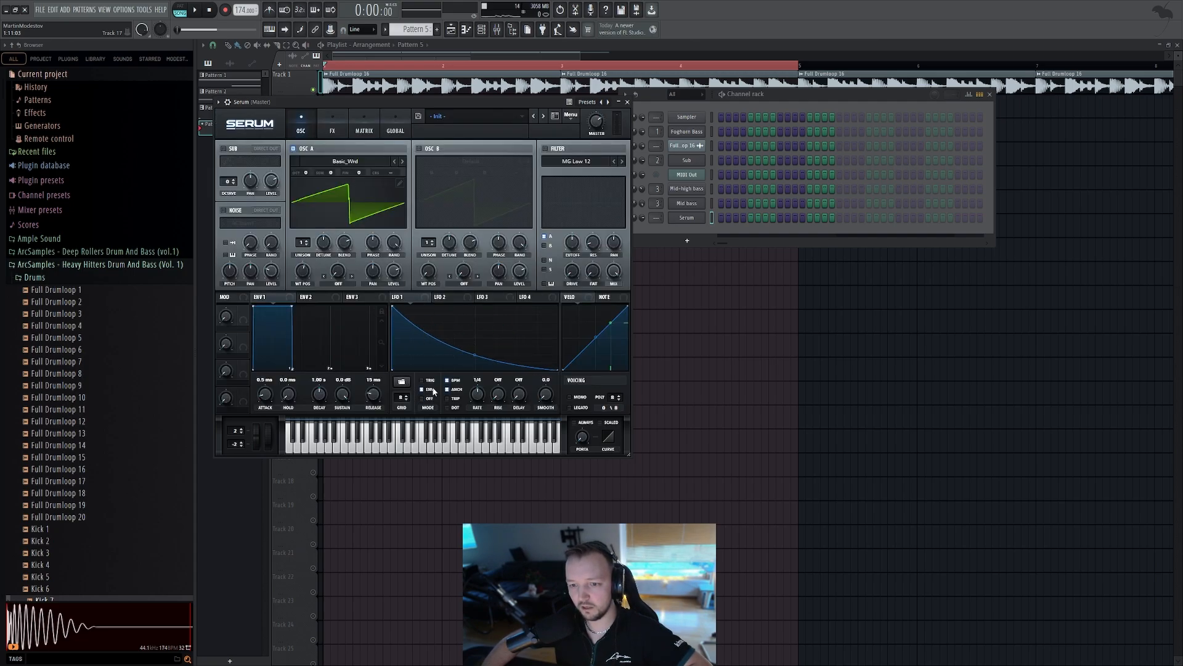
{"action": "left_click", "coordinate": [546, 148]}
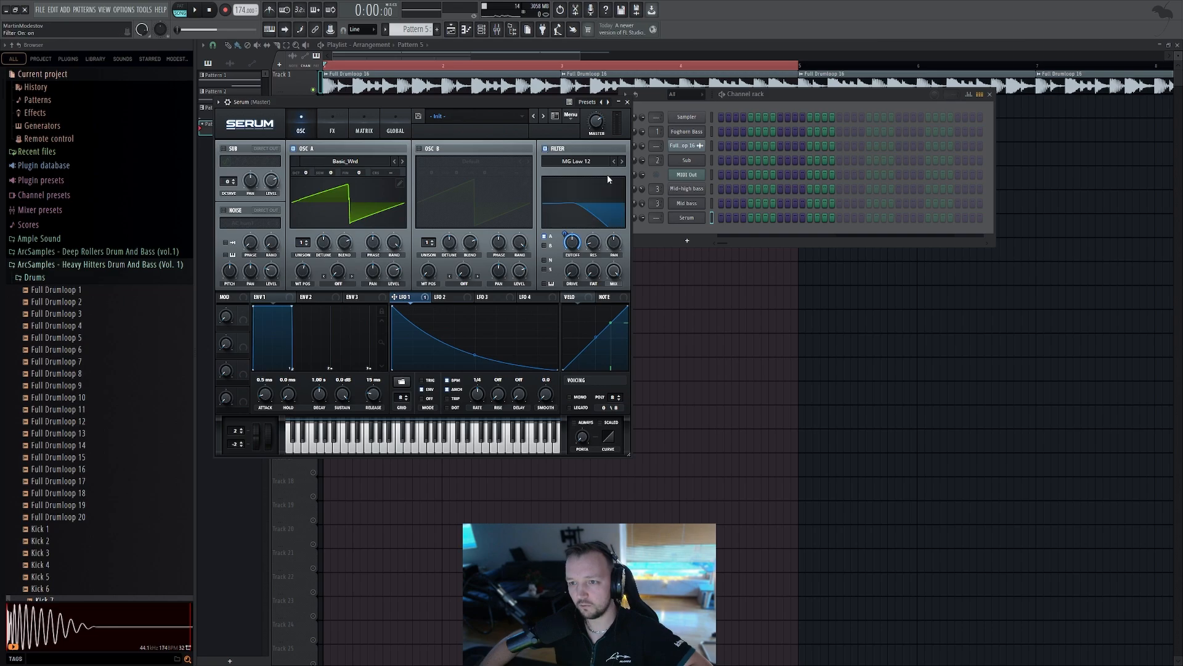
Open the new Serum's piano roll and audition a couple of trial notes, then delete them
{"action": "left_click", "coordinate": [691, 233]}
{"action": "key", "text": "F7"}
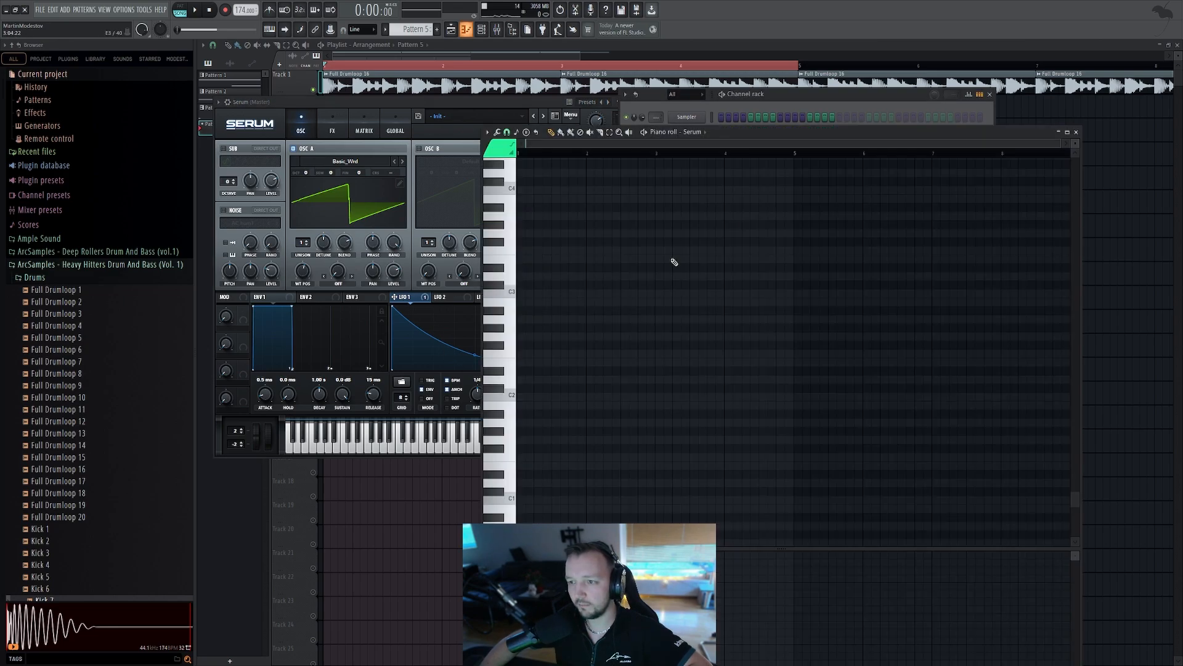
{"action": "left_click", "coordinate": [513, 252]}
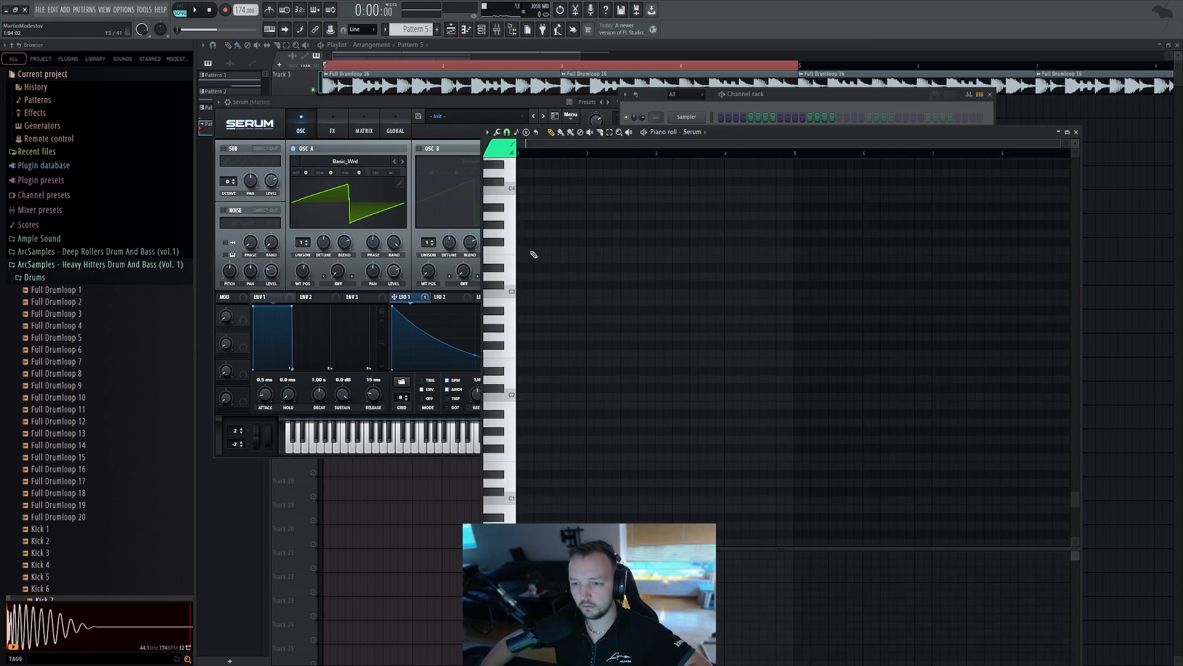
{"action": "left_click", "coordinate": [557, 251]}
{"action": "left_click_drag", "start_coordinate": [643, 252], "coordinate": [534, 252]}
{"action": "scroll", "coordinate": [541, 250], "scroll_direction": "up", "scroll_amount": 2}
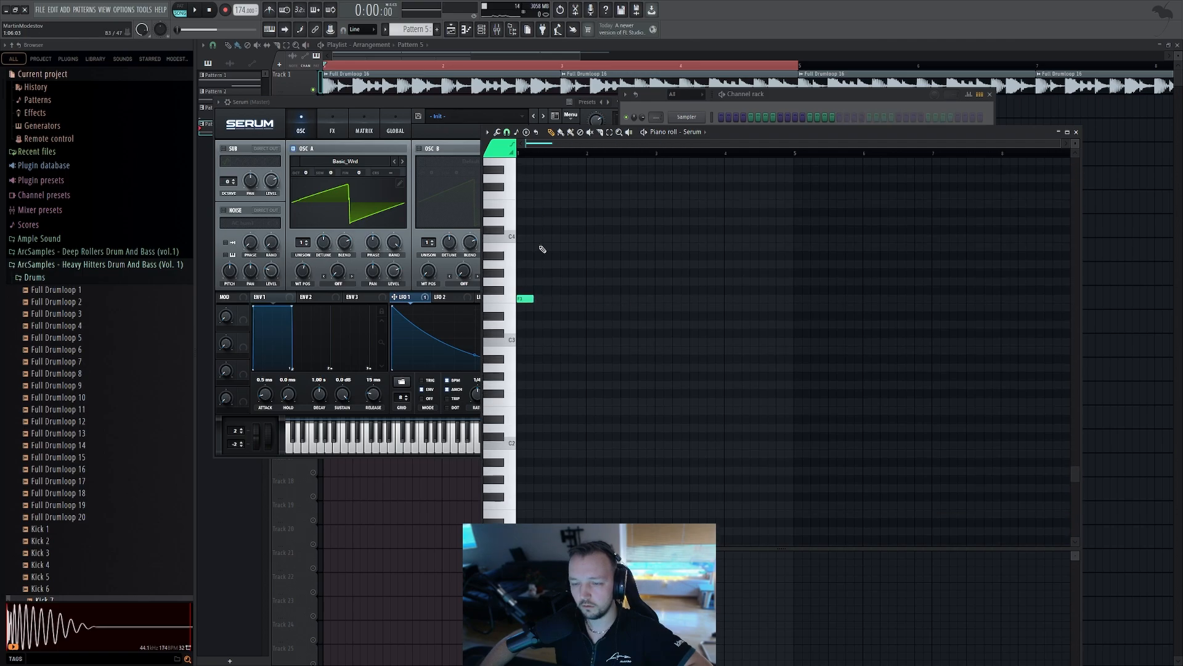
{"action": "left_click", "coordinate": [541, 224]}
{"action": "left_click", "coordinate": [181, 14]}
{"action": "key", "text": "space"}
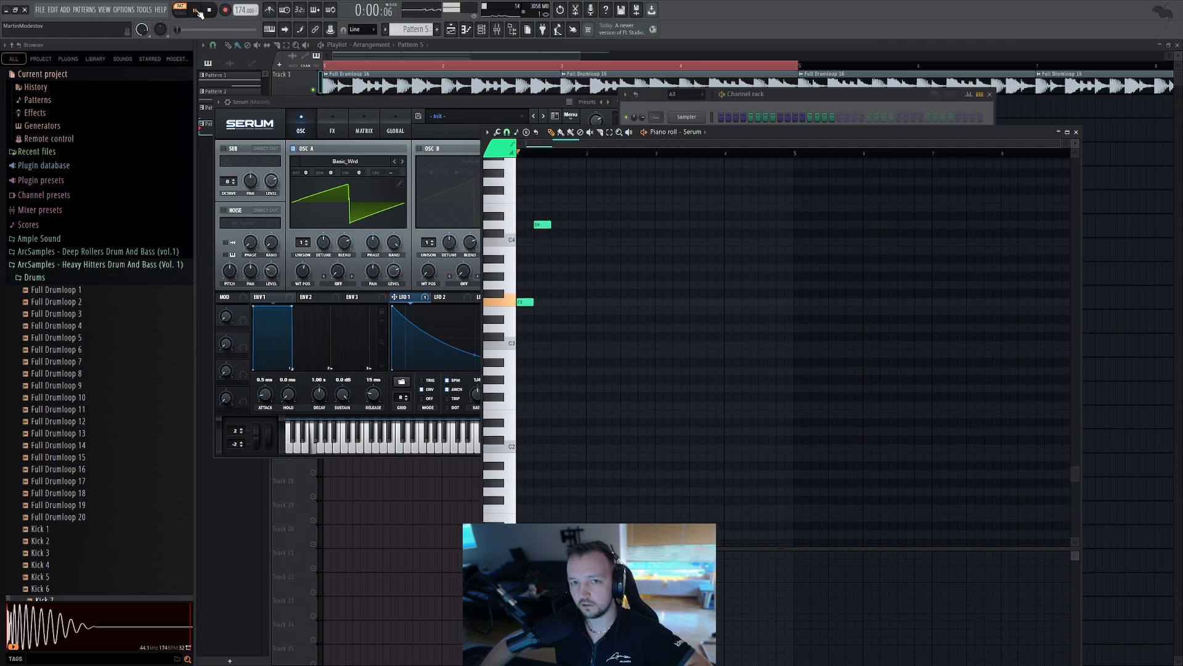
{"action": "key", "text": "space"}
{"action": "scroll", "coordinate": [559, 297], "scroll_direction": "up", "scroll_amount": 2}
{"action": "right_click", "coordinate": [542, 276]}
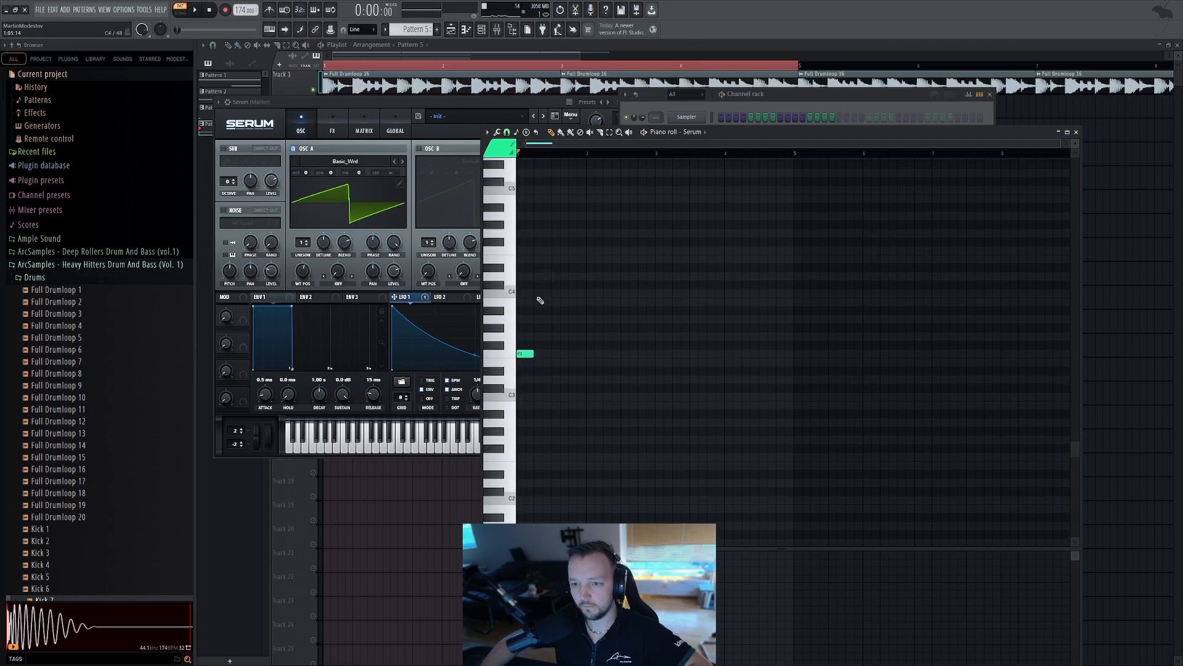
{"action": "right_click", "coordinate": [525, 354]}
Draw a low bass note and repeat it across two bars as a run of short notes, then play
{"action": "left_click", "coordinate": [525, 457]}
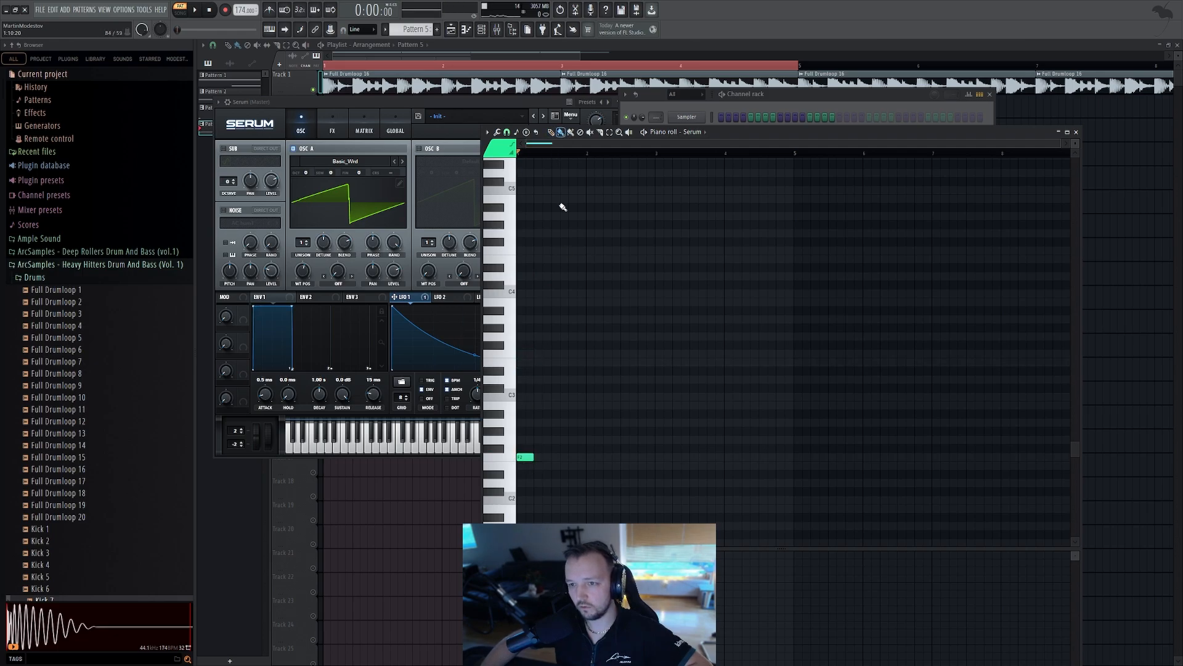
{"action": "mouse_move", "coordinate": [543, 458]}
{"action": "left_mouse_down"}
{"action": "mouse_move", "coordinate": [647, 458]}
{"action": "mouse_move", "coordinate": [505, 357]}
{"action": "left_mouse_up"}
{"action": "key", "text": "ctrl+a"}
{"action": "key", "text": "space"}
{"action": "scroll", "coordinate": [529, 259], "scroll_direction": "up", "scroll_amount": 7}
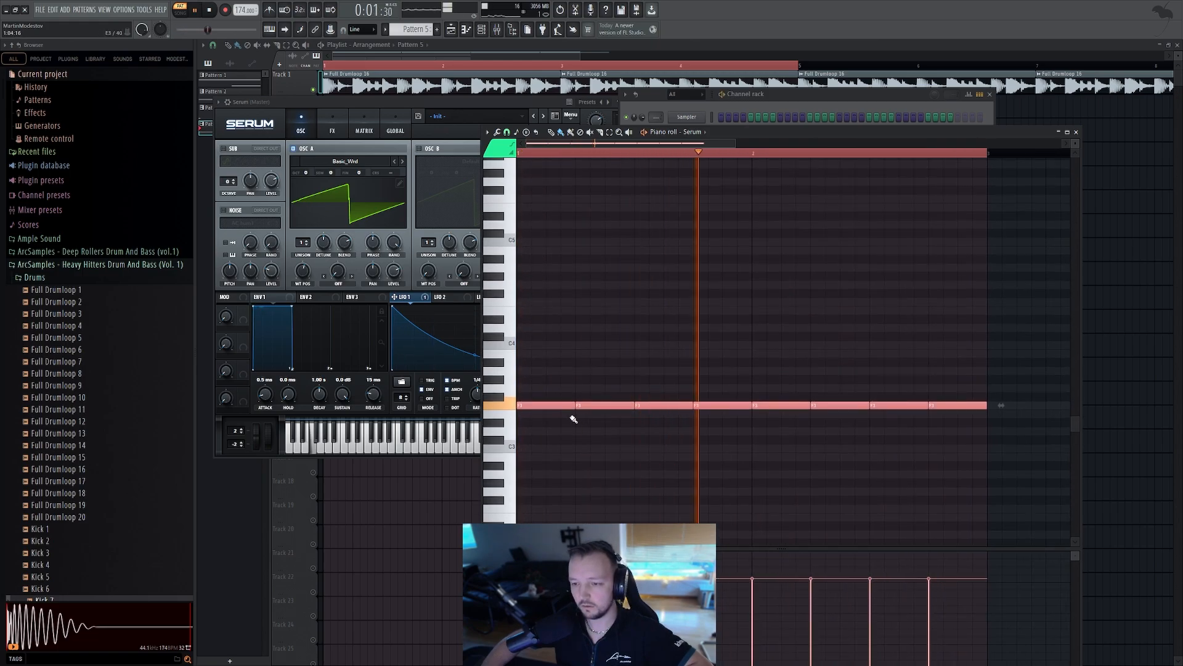
Shorten the selected repeated bass notes and play the pattern again
{"action": "left_click_drag", "start_coordinate": [573, 408], "coordinate": [552, 407]}
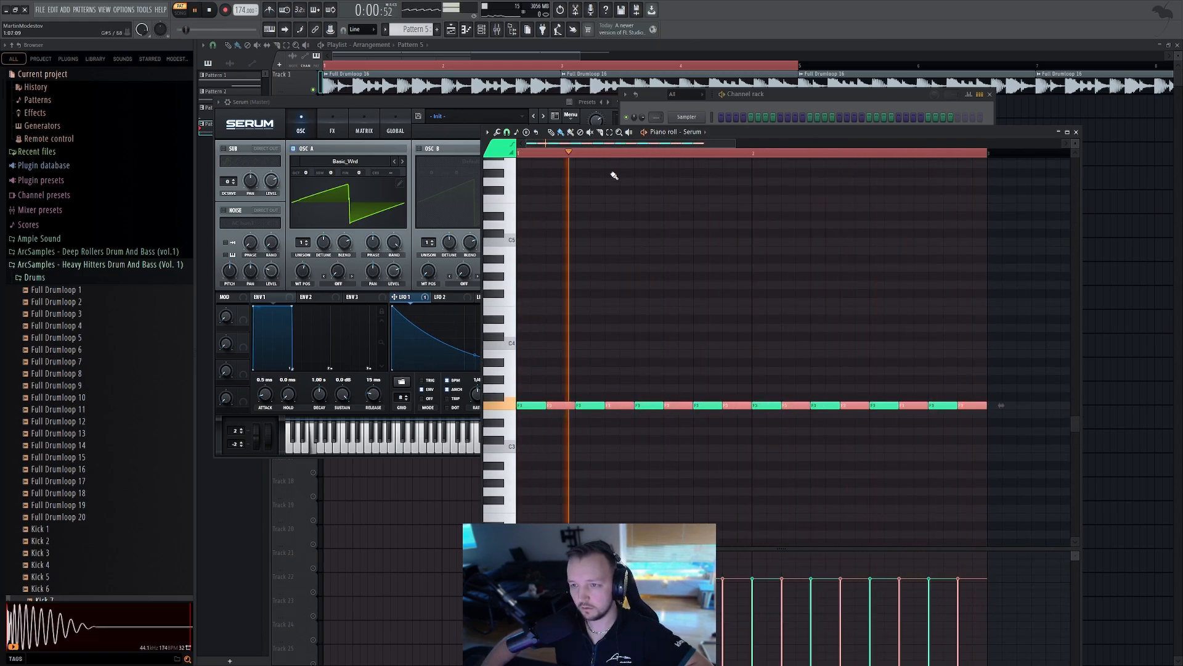
{"action": "left_click", "coordinate": [594, 158], "text": "ctrl"}
{"action": "scroll", "coordinate": [505, 295], "scroll_direction": "up", "scroll_amount": 4}
{"action": "key", "text": "space"}
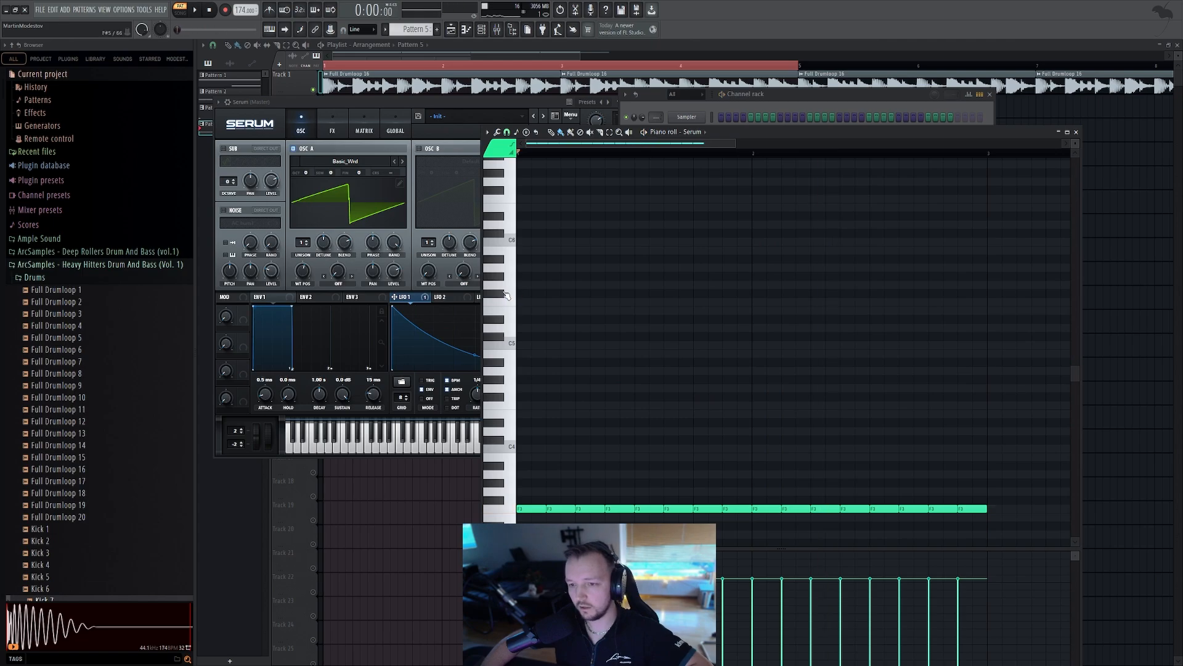
Draw a melody of short notes around C5 above the bass run while auditioning pitches
{"action": "left_click", "coordinate": [541, 303]}
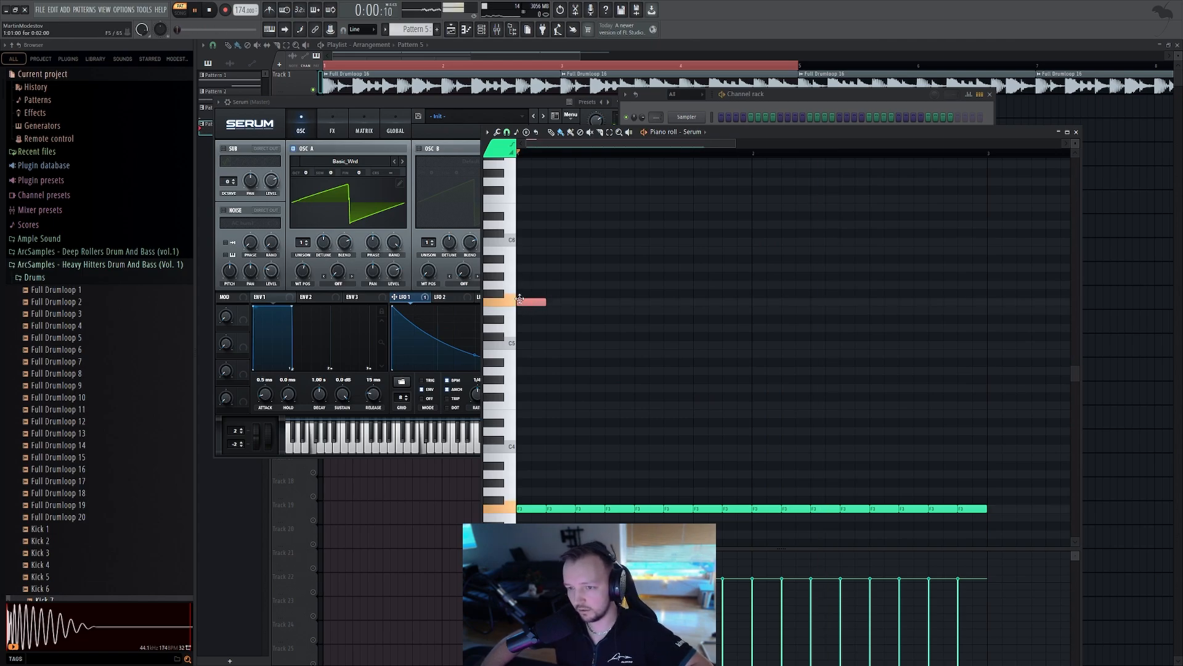
{"action": "left_click", "coordinate": [512, 238]}
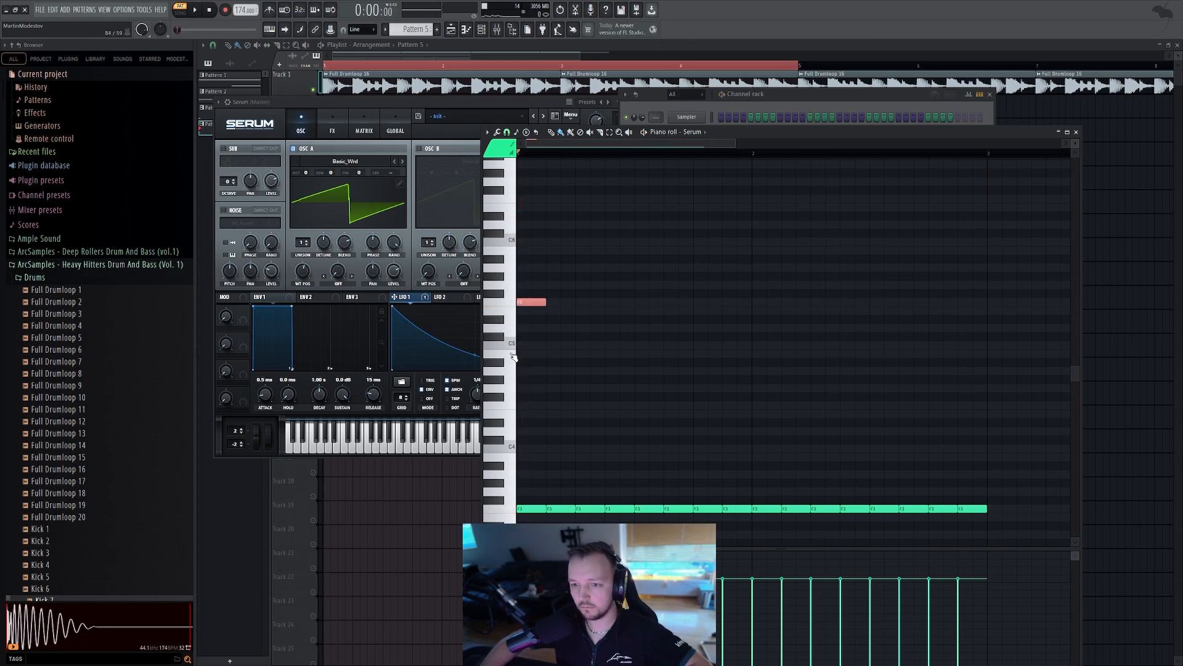
{"action": "left_click_drag", "start_coordinate": [531, 302], "coordinate": [531, 344]}
{"action": "left_click", "coordinate": [514, 303]}
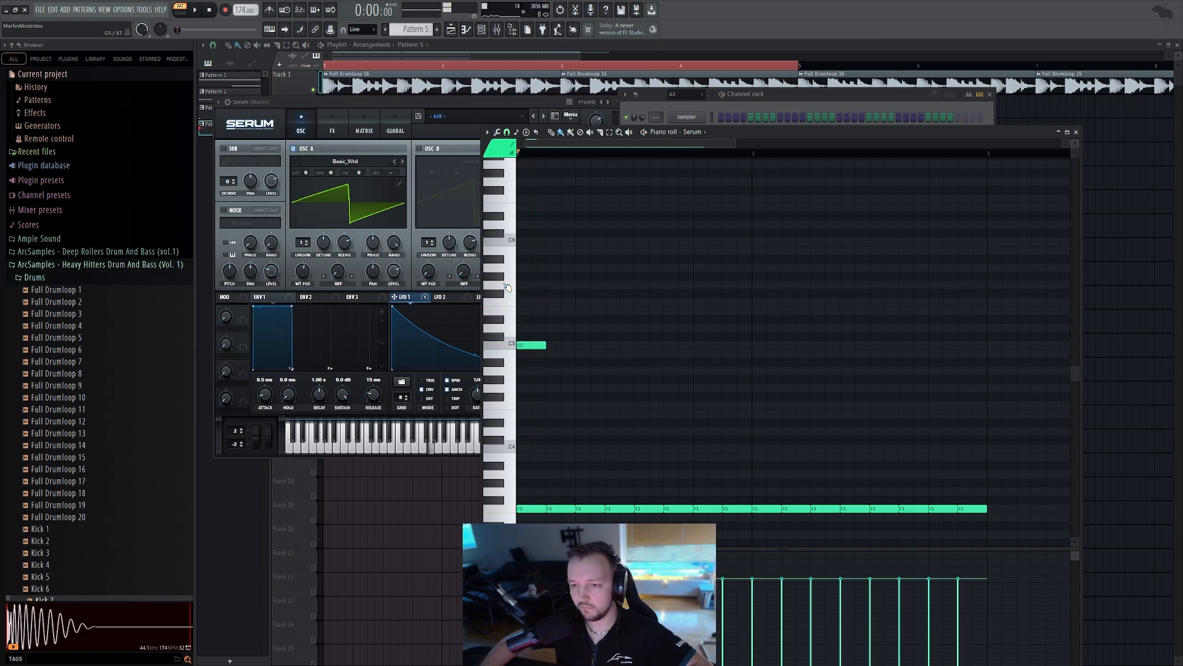
{"action": "left_click", "coordinate": [555, 285]}
{"action": "left_click", "coordinate": [589, 277]}
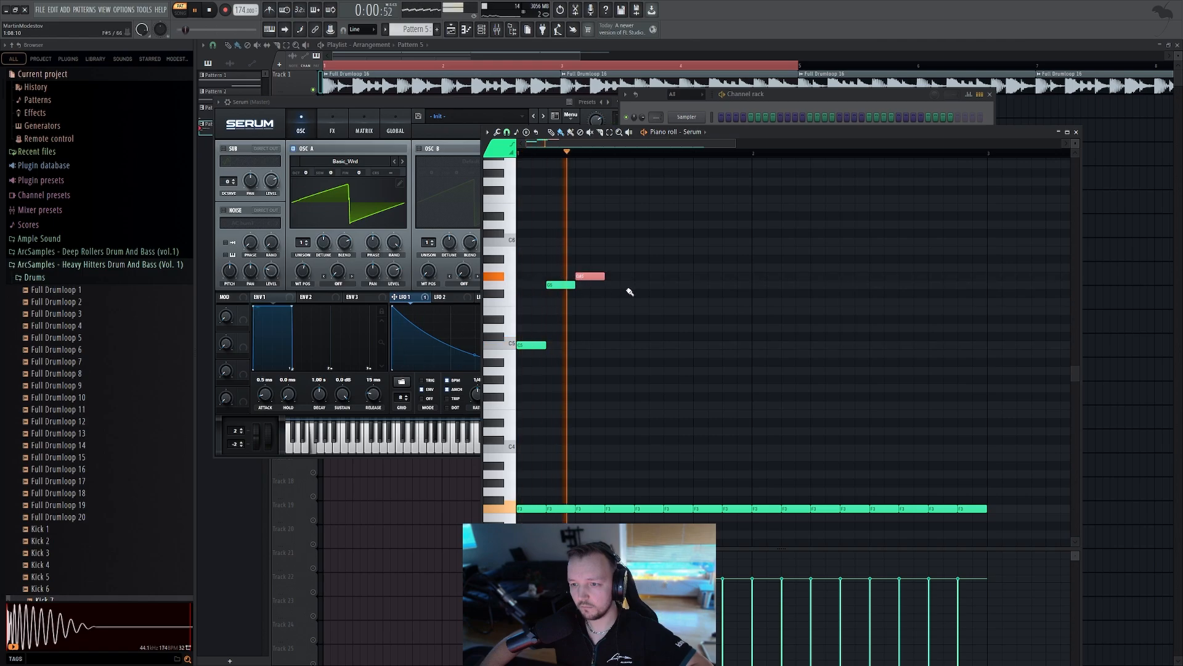
{"action": "left_click", "coordinate": [605, 345]}
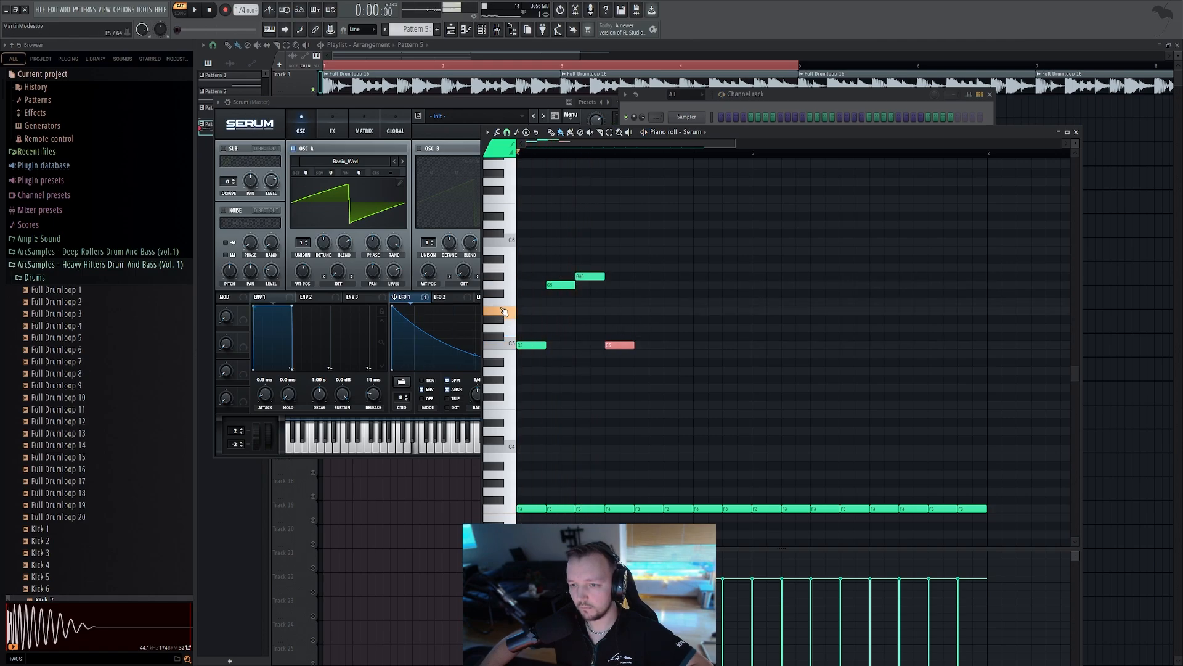
{"action": "left_click", "coordinate": [653, 310]}
{"action": "left_click", "coordinate": [673, 276]}
{"action": "key", "text": "space"}
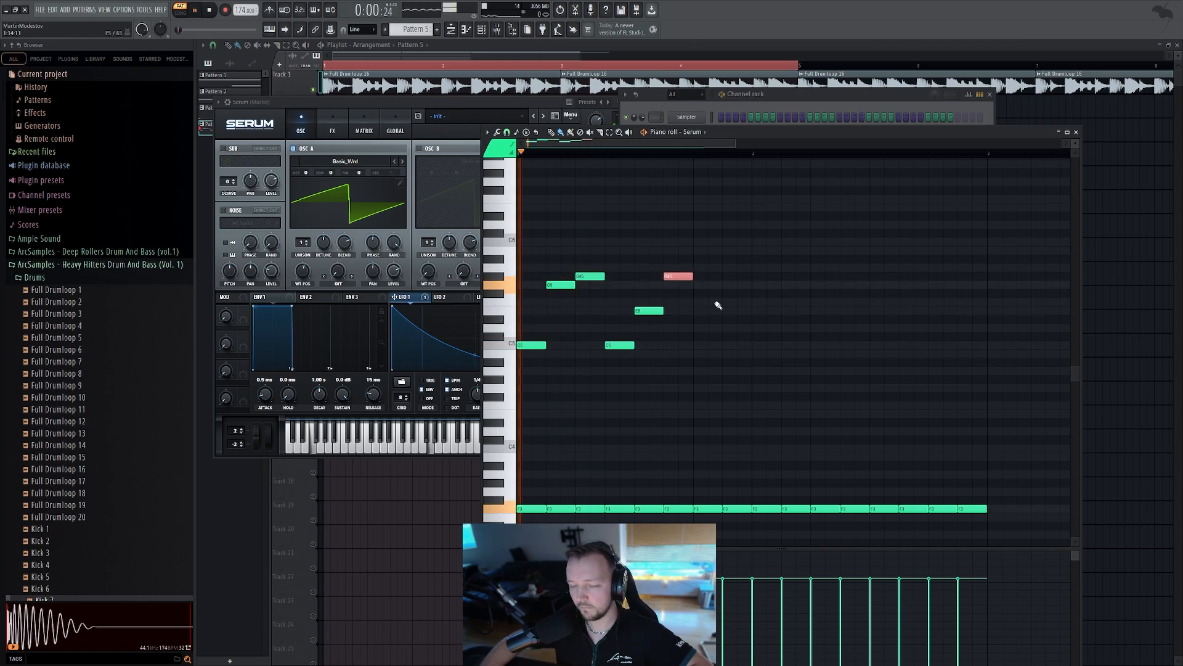
Raise one melody note a step and add further melody notes, playing the pattern between edits
{"action": "left_click_drag", "start_coordinate": [650, 310], "coordinate": [650, 303]}
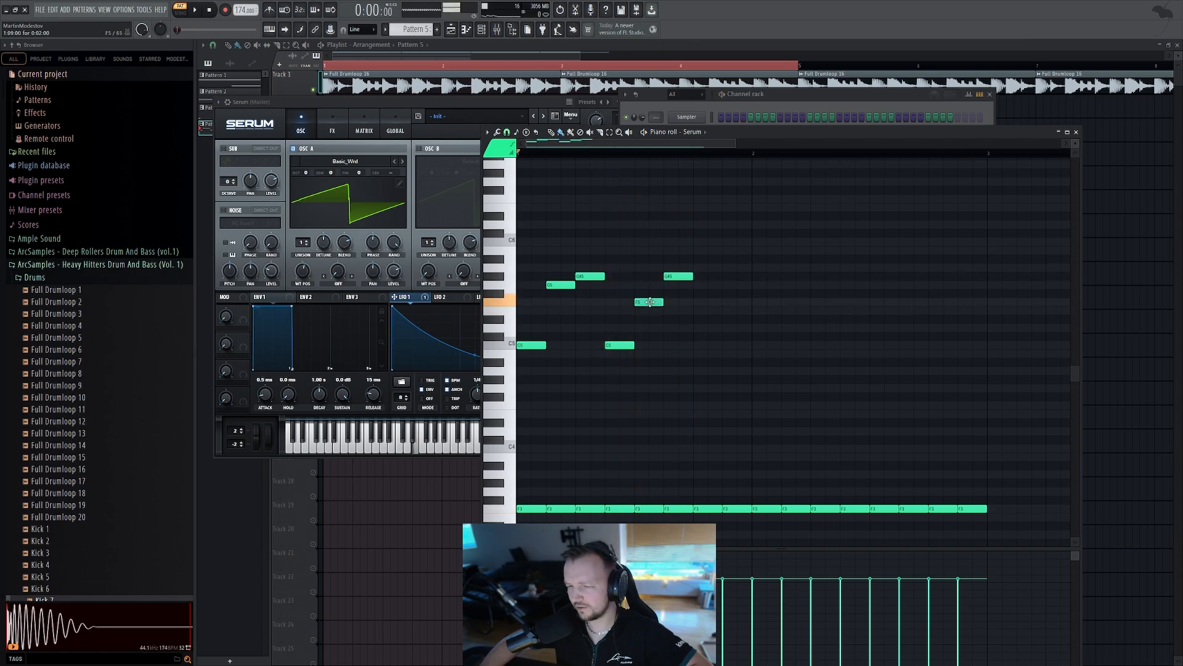
{"action": "left_click", "coordinate": [709, 345]}
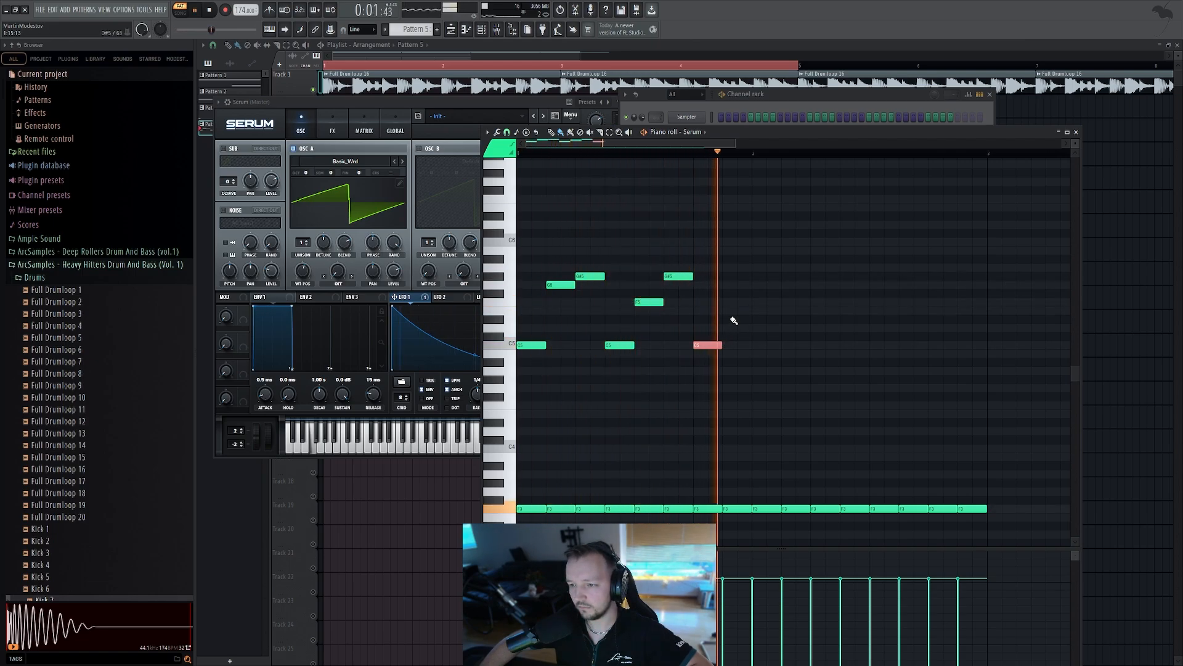
{"action": "key", "text": "space"}
{"action": "left_click", "coordinate": [732, 328]}
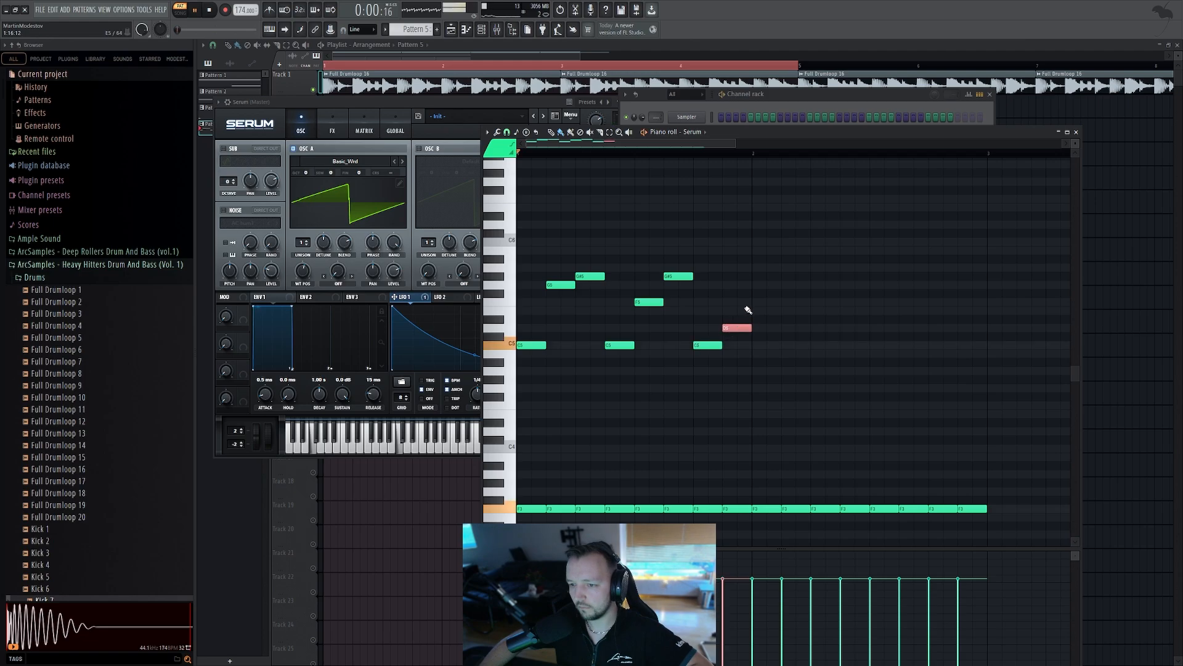
{"action": "key", "text": "space"}
{"action": "left_click", "coordinate": [768, 303]}
{"action": "key", "text": "space"}
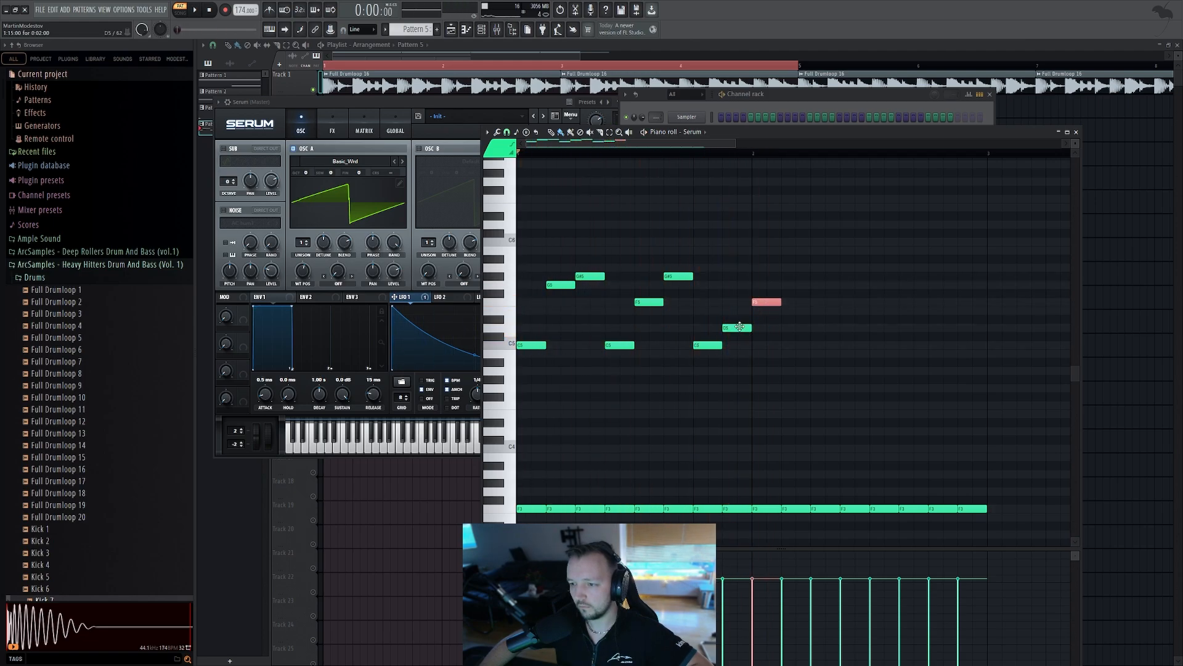
Delete the last two melody notes
{"action": "right_click", "coordinate": [768, 302]}
{"action": "right_click", "coordinate": [733, 328]}
{"action": "left_click", "coordinate": [501, 372]}
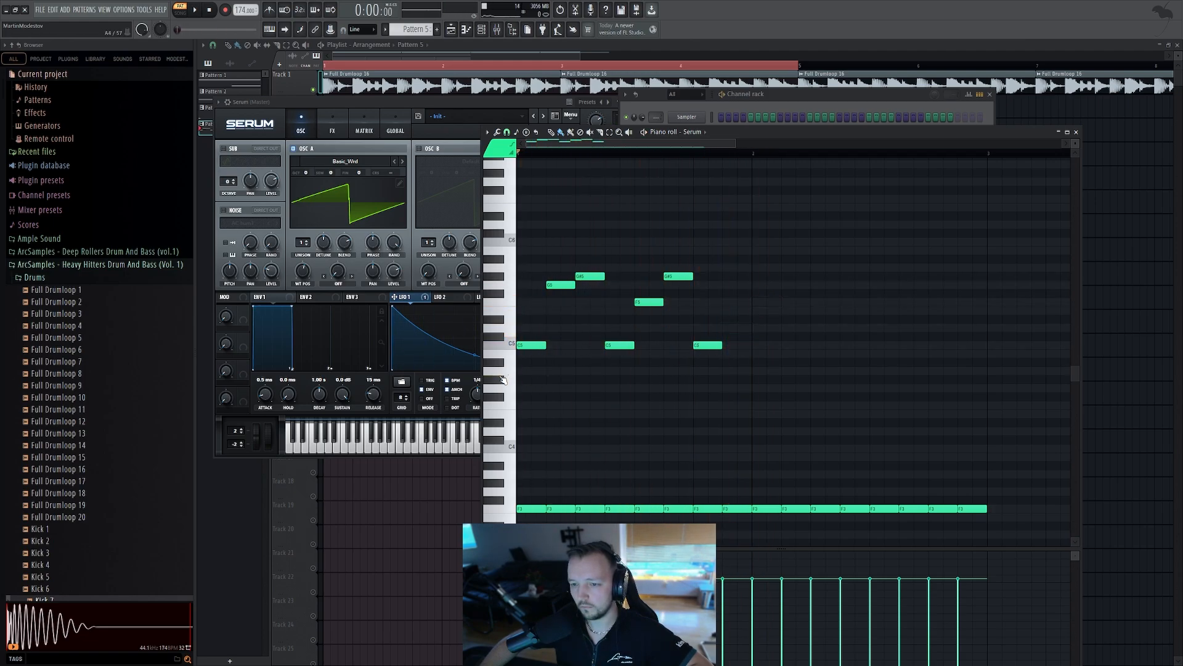
Rework the melody opening: add a low G#4 note, remove the first C5 note, raise a note, and delete the remaining later notes
{"action": "left_click", "coordinate": [533, 380]}
{"action": "right_click", "coordinate": [532, 345]}
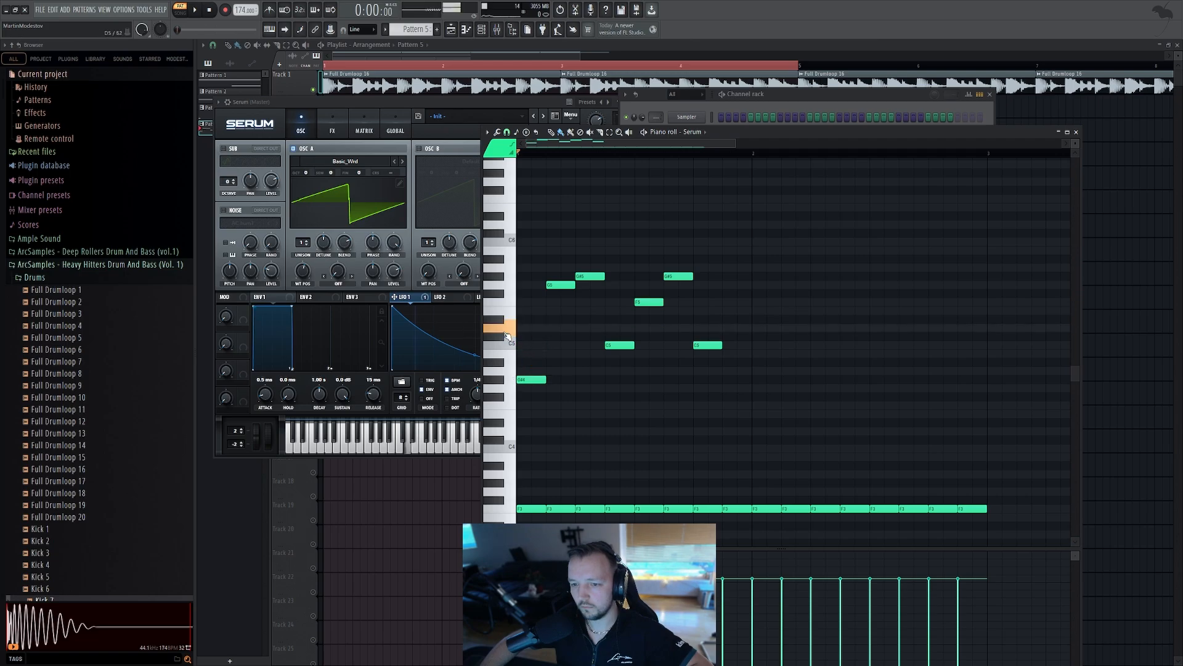
{"action": "left_click_drag", "start_coordinate": [561, 284], "coordinate": [586, 278]}
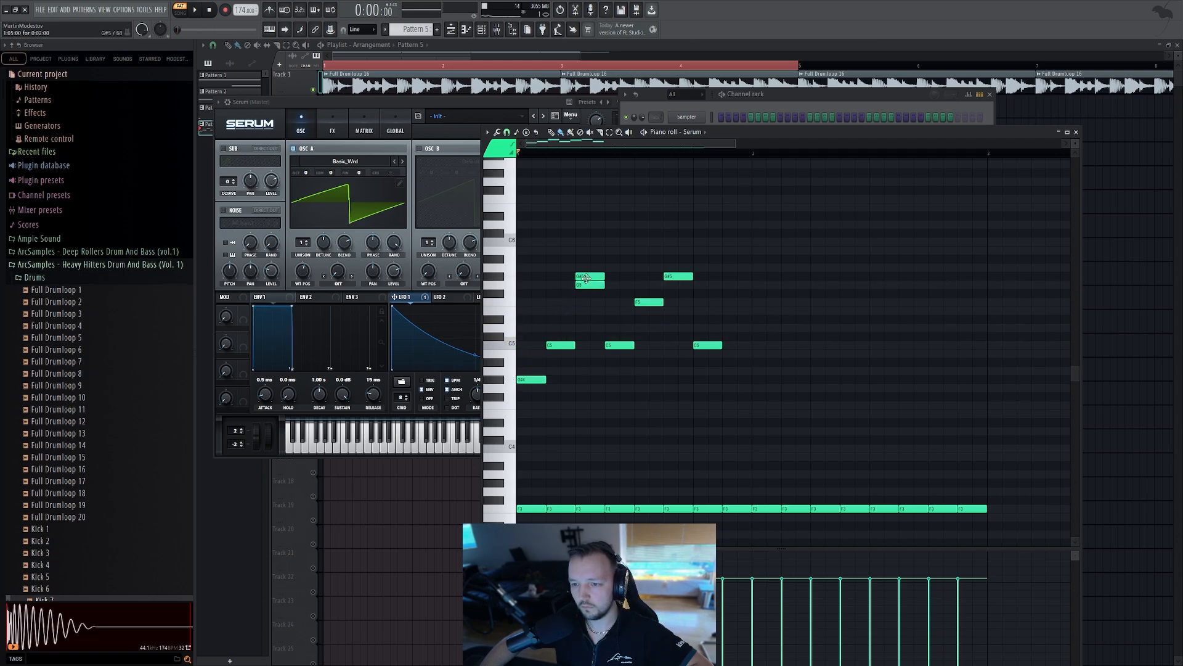
{"action": "left_click", "coordinate": [586, 278]}
{"action": "left_click_drag", "start_coordinate": [731, 254], "coordinate": [630, 391]}
{"action": "key", "text": "Delete"}
Add new melody notes on G#4 and a higher pitch after the opening notes, then play the pattern
{"action": "left_click", "coordinate": [612, 372]}
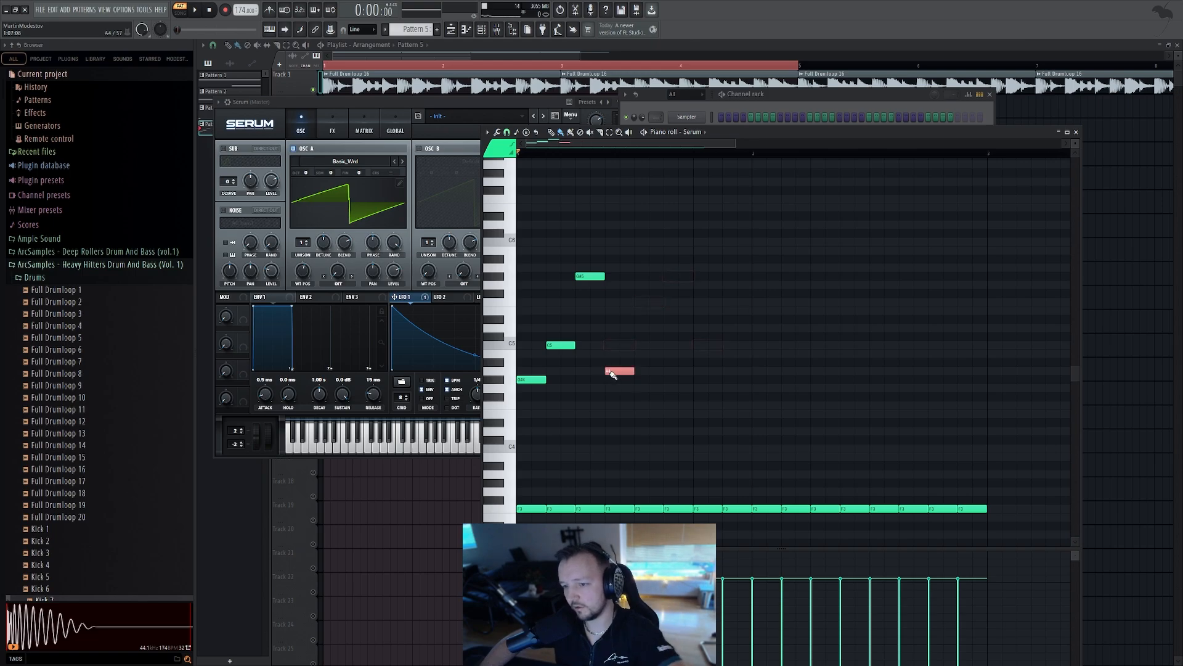
{"action": "right_click", "coordinate": [610, 373]}
{"action": "left_click", "coordinate": [615, 380]}
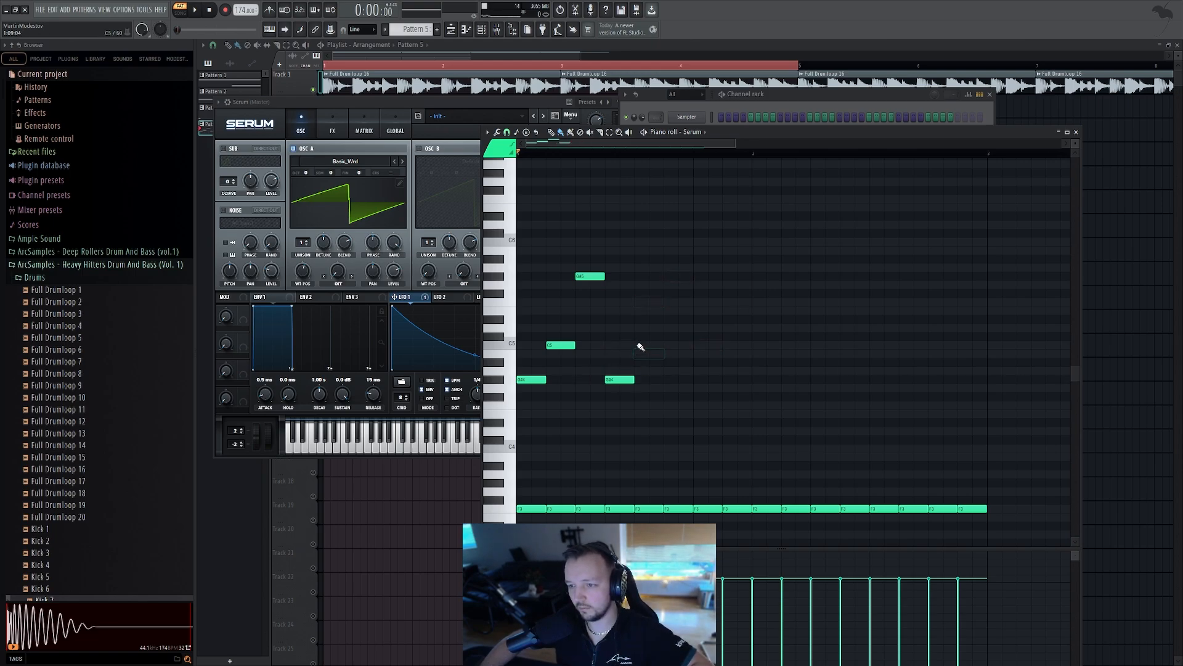
{"action": "left_click", "coordinate": [676, 278]}
{"action": "key", "text": "space"}
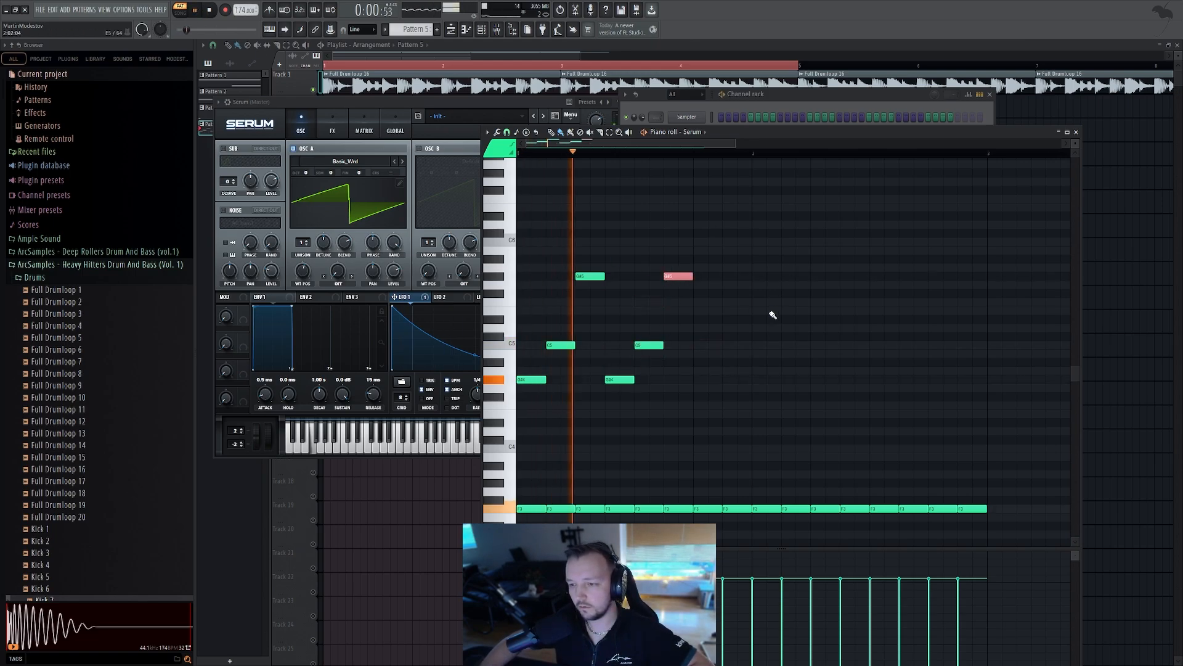
{"action": "key", "text": "space"}
Lower the last high note one step, then duplicate the melody phrase after itself and play it
{"action": "left_click_drag", "start_coordinate": [681, 277], "coordinate": [681, 284]}
{"action": "left_click_drag", "start_coordinate": [763, 254], "coordinate": [536, 387]}
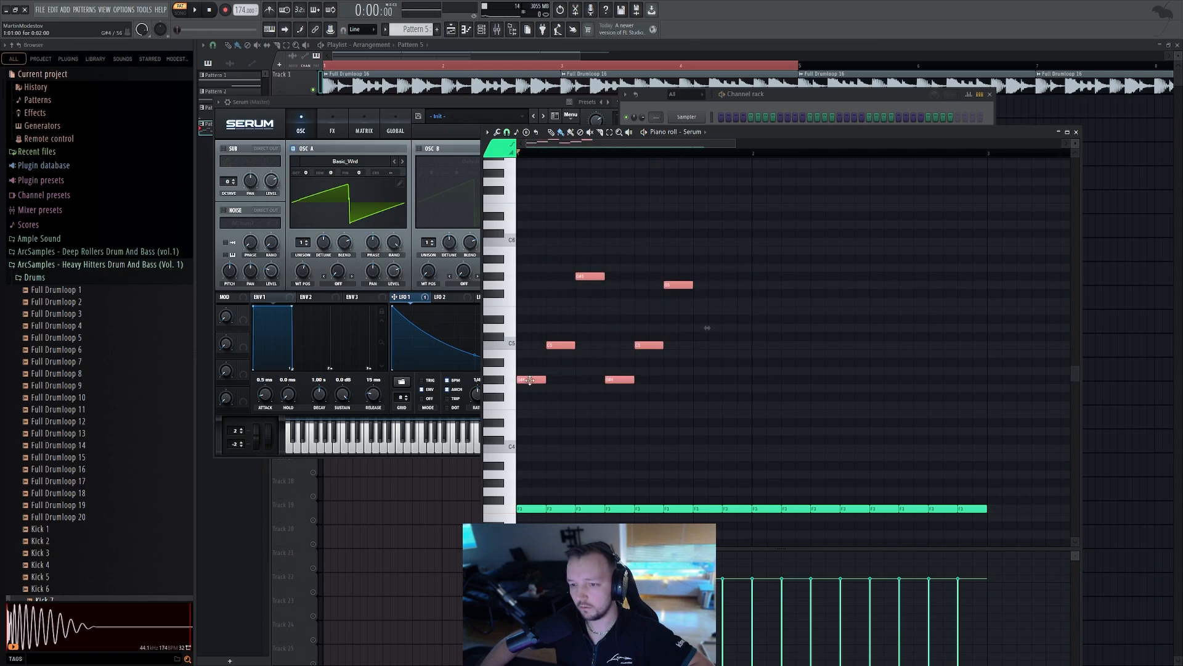
{"action": "key", "text": "ctrl+b"}
{"action": "left_click", "coordinate": [780, 339], "text": "ctrl"}
{"action": "key", "text": "space"}
Lower the high notes of the copied phrase and duplicate the phrase again across the bar
{"action": "left_click_drag", "start_coordinate": [766, 277], "coordinate": [766, 302]}
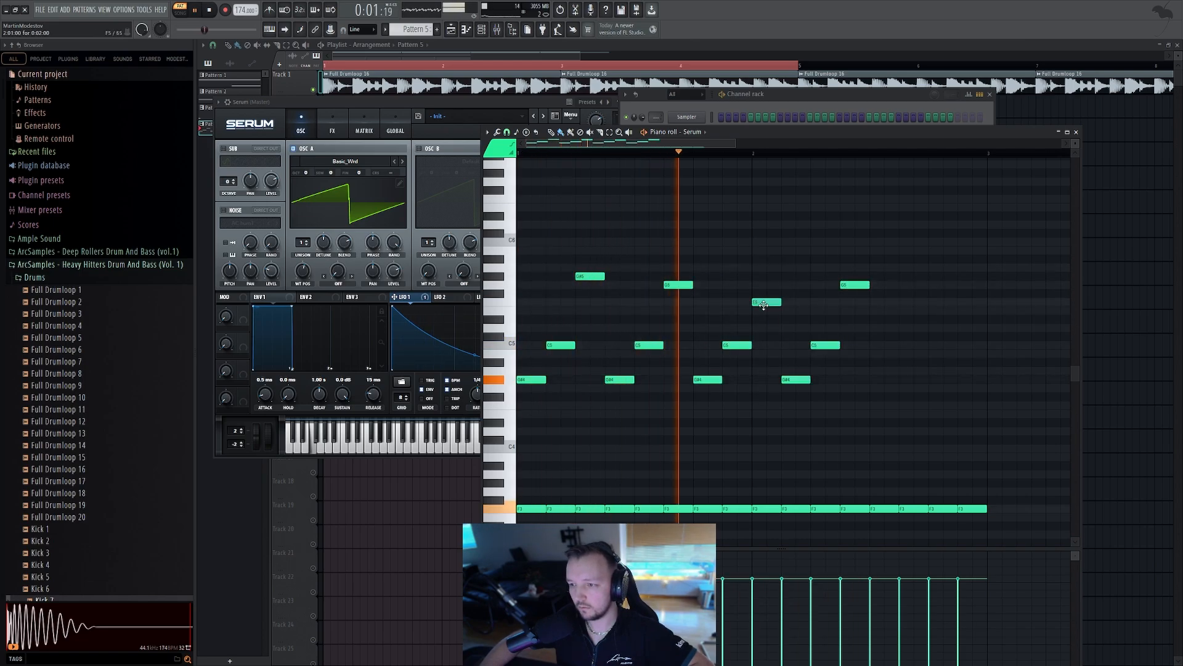
{"action": "left_click_drag", "start_coordinate": [855, 285], "coordinate": [855, 302]}
{"action": "left_click_drag", "start_coordinate": [906, 264], "coordinate": [792, 397]}
{"action": "key", "text": "ctrl+b"}
{"action": "left_click", "coordinate": [951, 391], "text": "ctrl"}
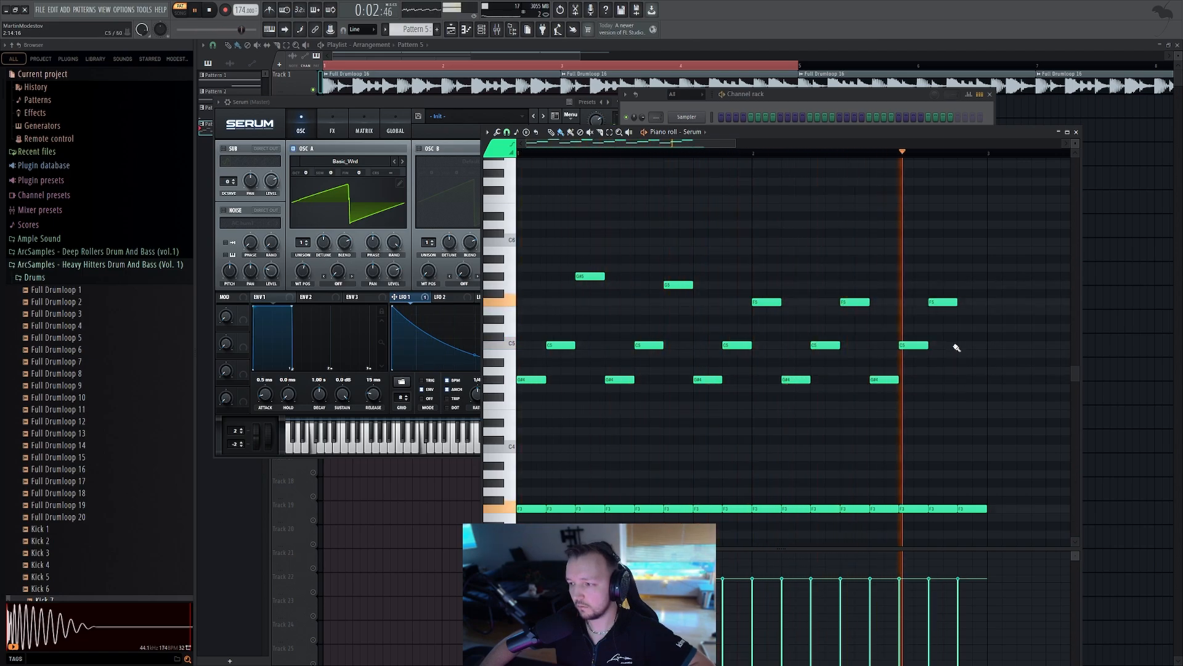
Trim the end of the bass note run in the pattern and play it back
{"action": "scroll", "coordinate": [746, 457], "scroll_direction": "down", "scroll_amount": 3}
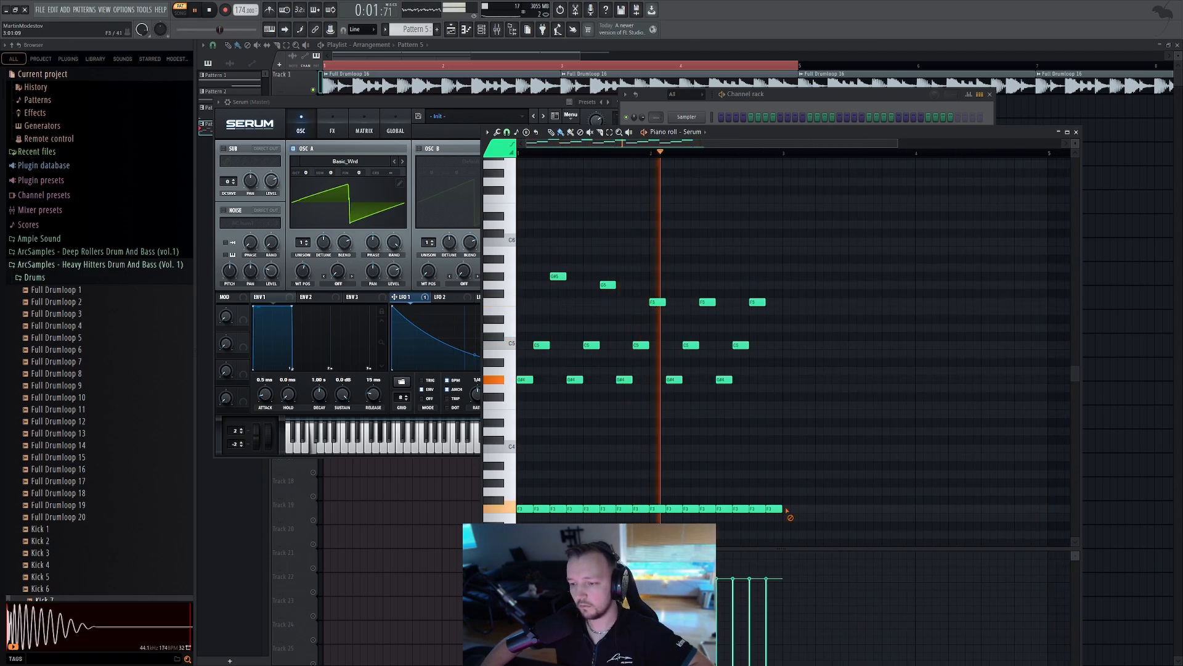
{"action": "left_click_drag", "start_coordinate": [768, 510], "coordinate": [602, 510]}
{"action": "key", "text": "space"}
Bring Serum forward and set oscillator A's unison blend to 25
{"action": "left_click", "coordinate": [378, 111]}
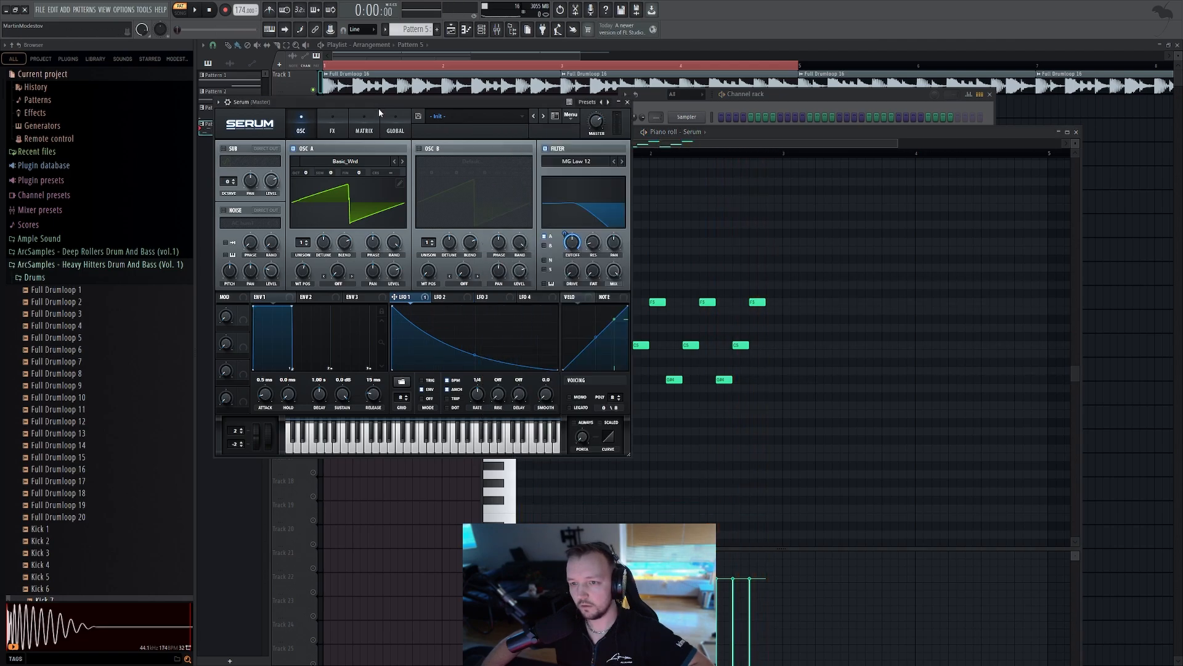
{"action": "left_click_drag", "start_coordinate": [301, 244], "coordinate": [324, 276]}
{"action": "key", "text": "space"}
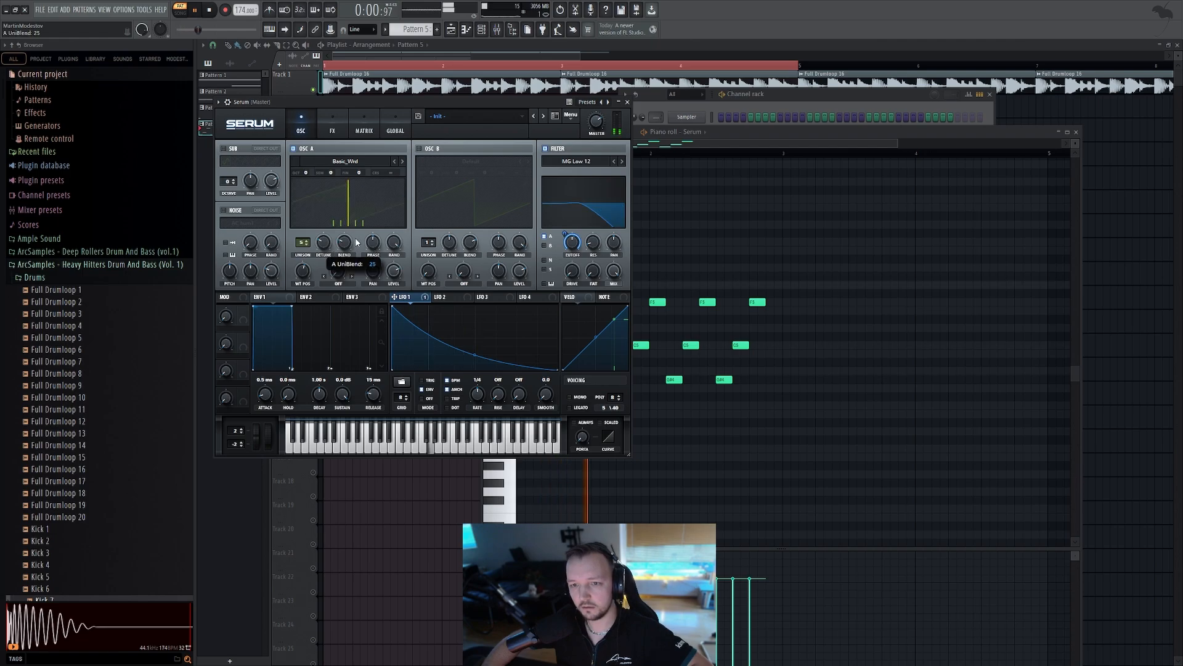
Open Serum's effects rack and enable the Reverb and EQ effects
{"action": "left_click", "coordinate": [332, 126]}
{"action": "key", "text": "space"}
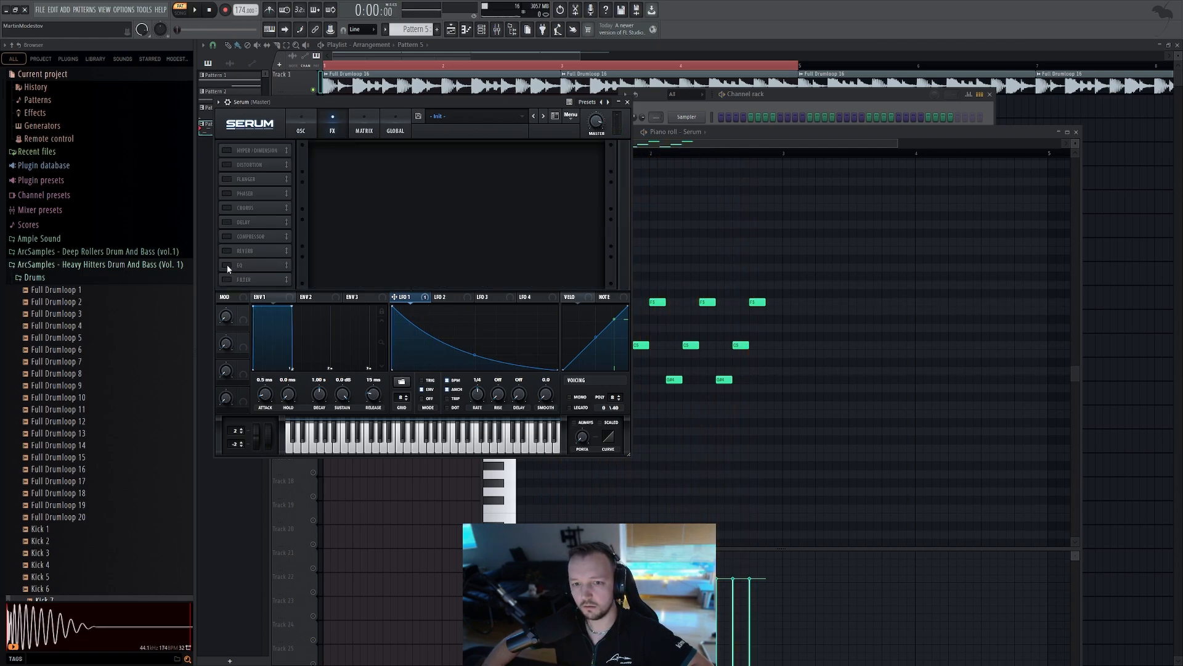
{"action": "left_click", "coordinate": [226, 251]}
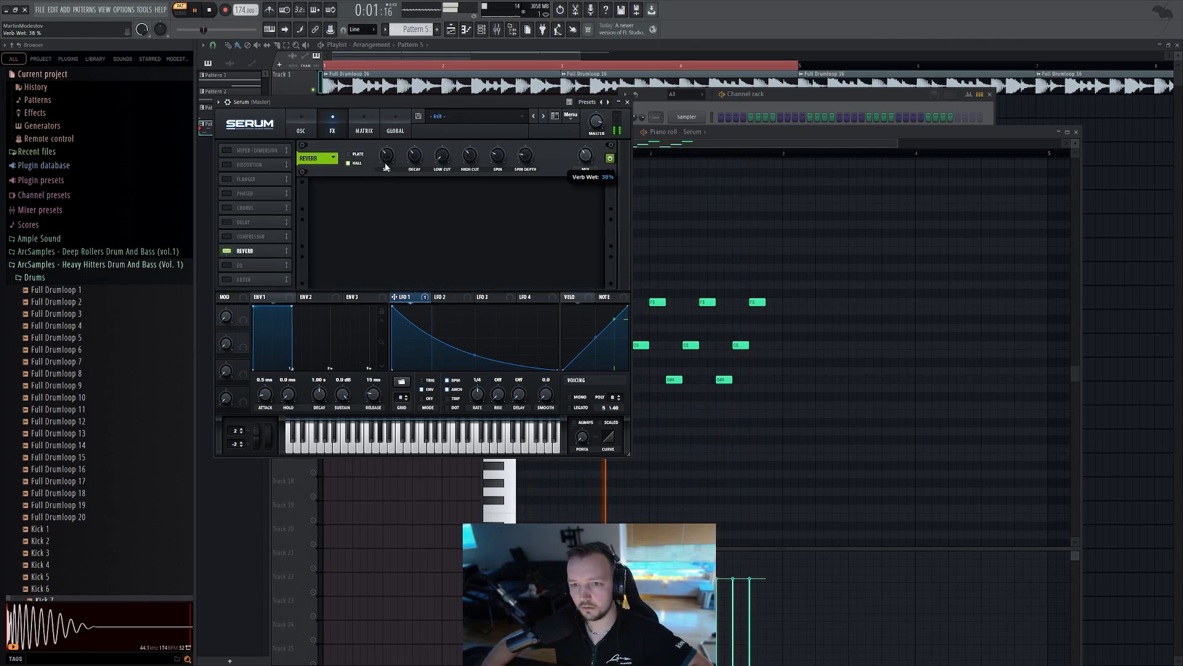
{"action": "left_click", "coordinate": [227, 265]}
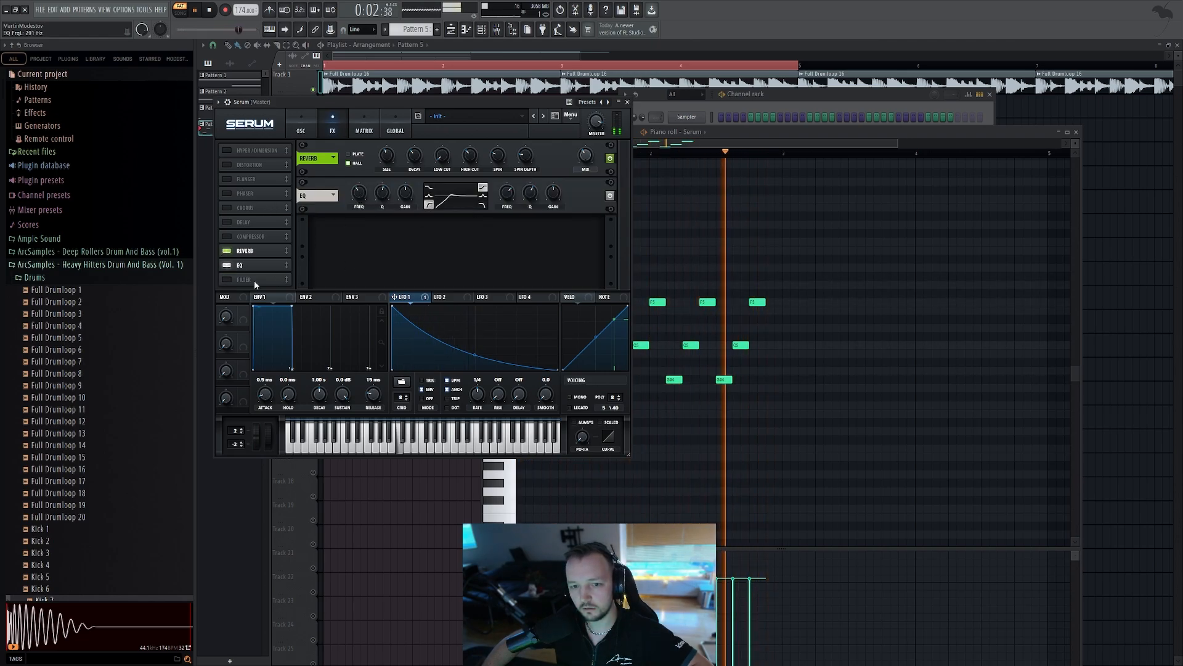
{"action": "key", "text": "space"}
Enable the Delay effect, adjust its delay time and switch it to ping-pong mode
{"action": "left_click", "coordinate": [227, 222]}
{"action": "left_click_drag", "start_coordinate": [255, 272], "coordinate": [272, 274]}
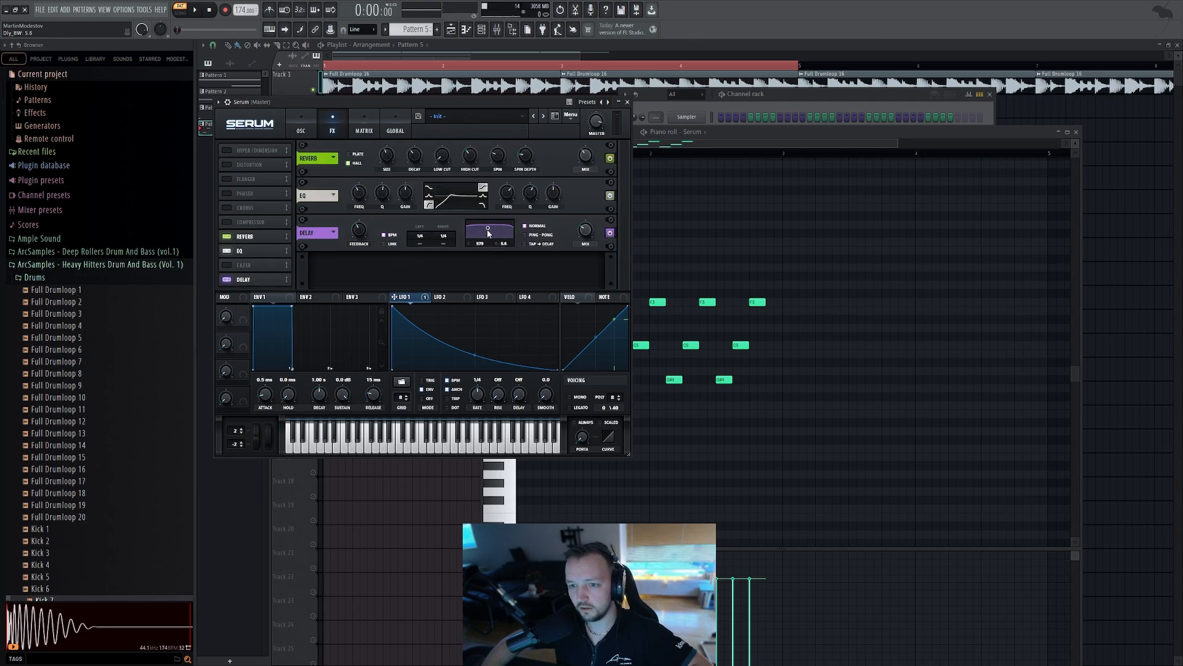
{"action": "left_click_drag", "start_coordinate": [478, 241], "coordinate": [479, 236]}
{"action": "left_click", "coordinate": [543, 235]}
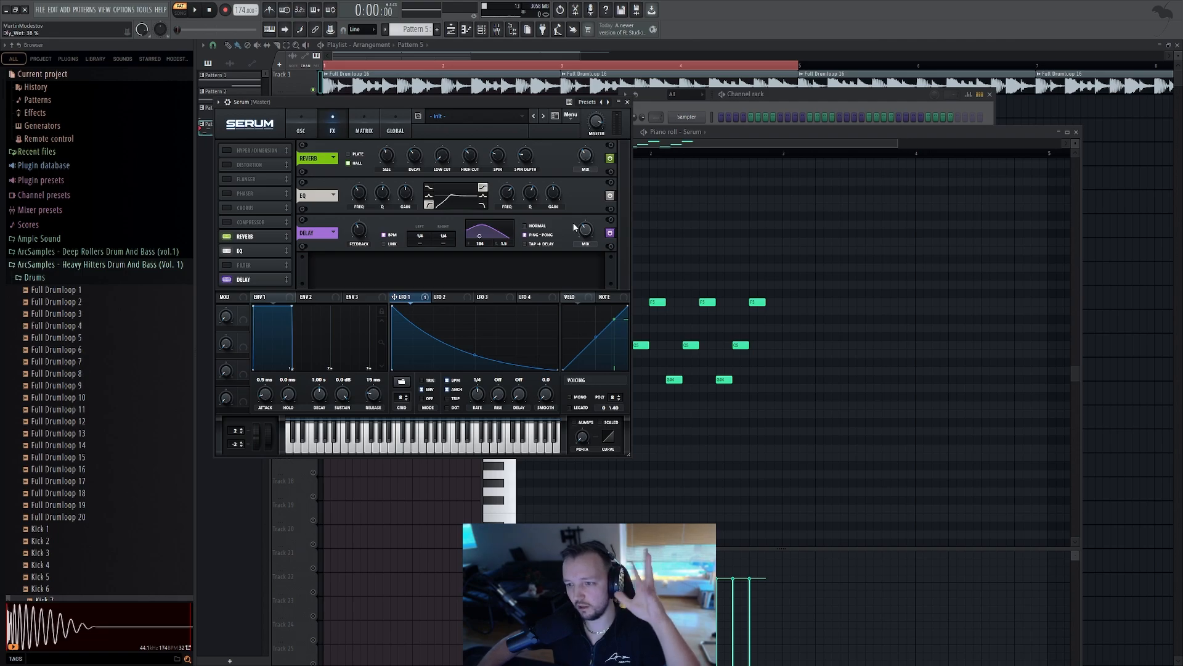
Play the track while tweaking the delay time and setting the delay mix to about 54%
{"action": "left_click", "coordinate": [198, 11]}
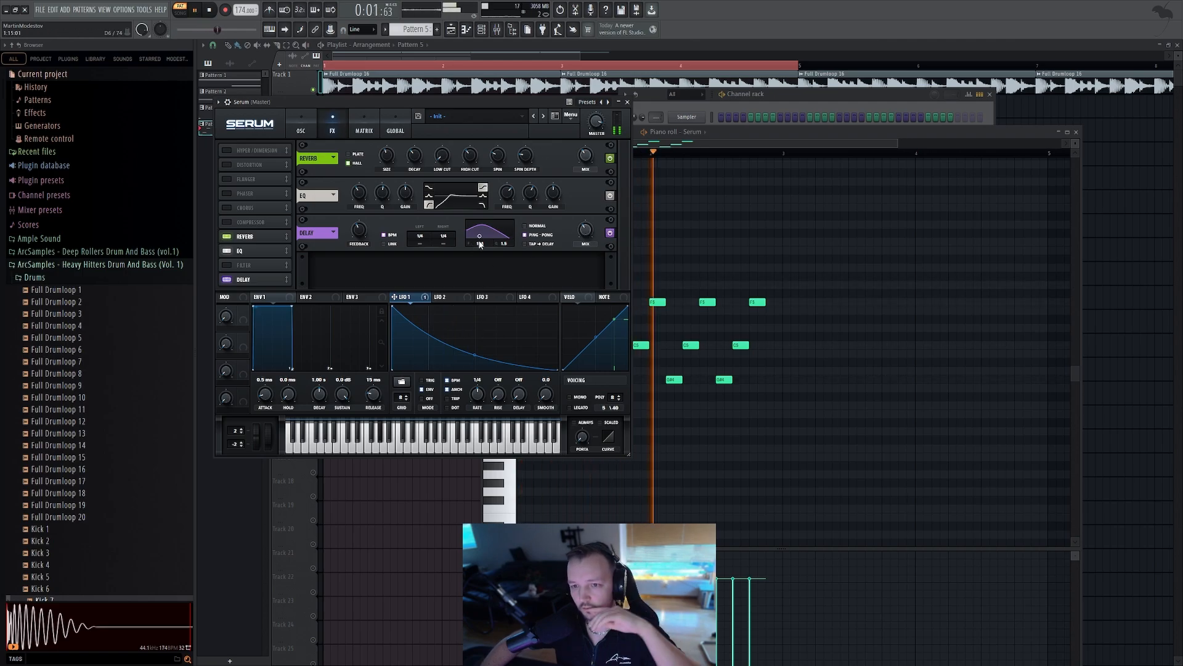
{"action": "left_click_drag", "start_coordinate": [480, 244], "coordinate": [485, 234]}
{"action": "left_click_drag", "start_coordinate": [583, 227], "coordinate": [584, 212]}
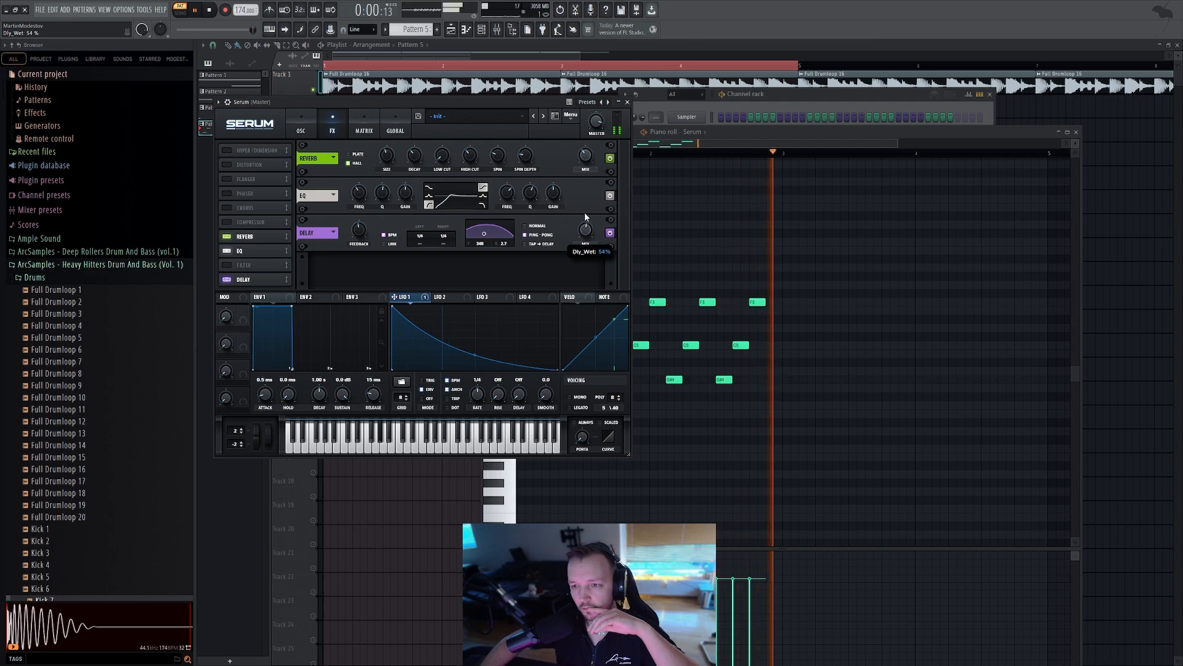
{"action": "left_click_drag", "start_coordinate": [485, 234], "coordinate": [483, 240]}
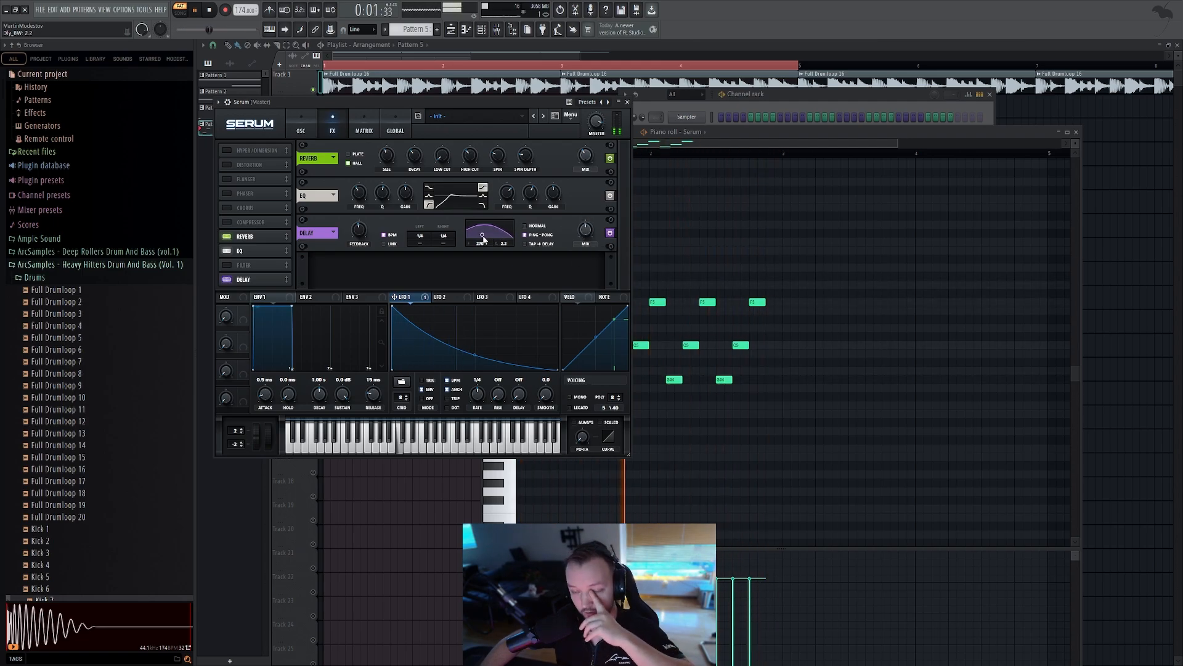
{"action": "key", "text": "space"}
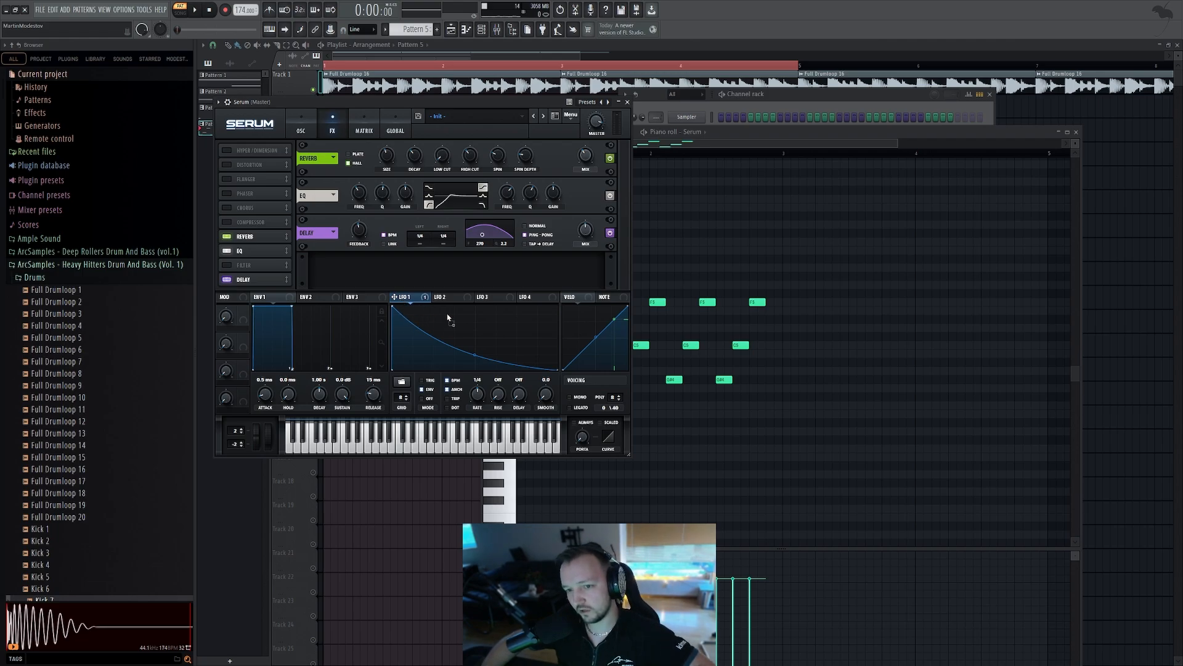
Raise the EQ's high band gain and move the EQ ahead of the Reverb in the effect chain
{"action": "left_click_drag", "start_coordinate": [548, 182], "coordinate": [547, 195]}
{"action": "key", "text": "space"}
{"action": "key", "text": "space"}
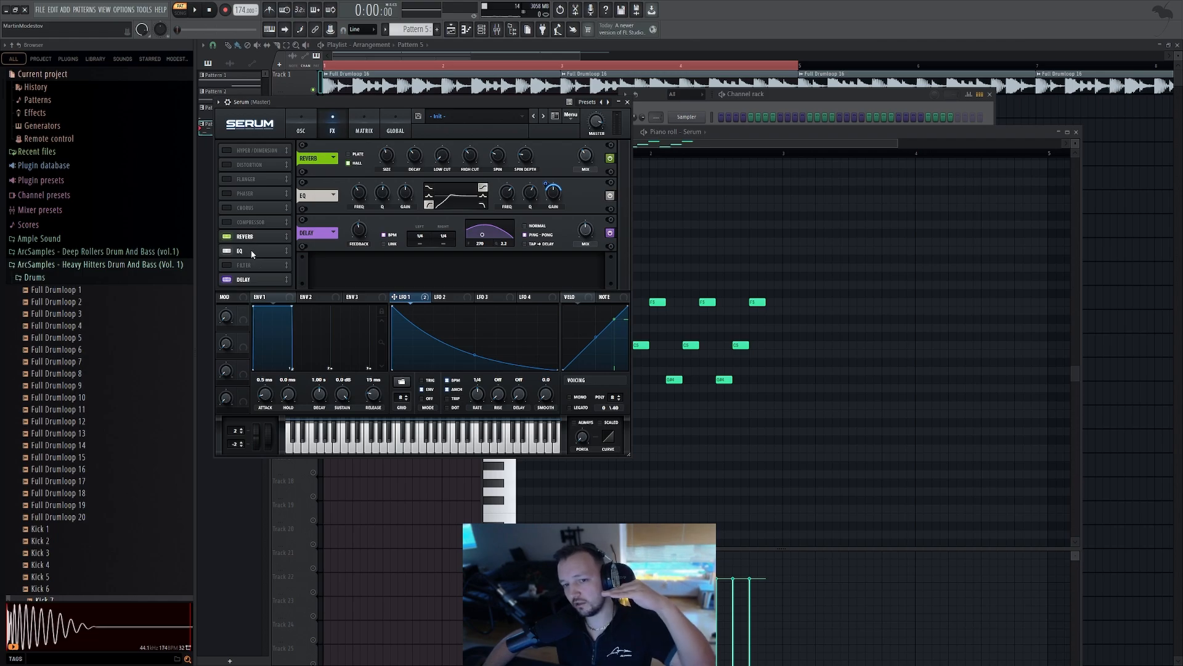
{"action": "left_click_drag", "start_coordinate": [246, 240], "coordinate": [286, 259]}
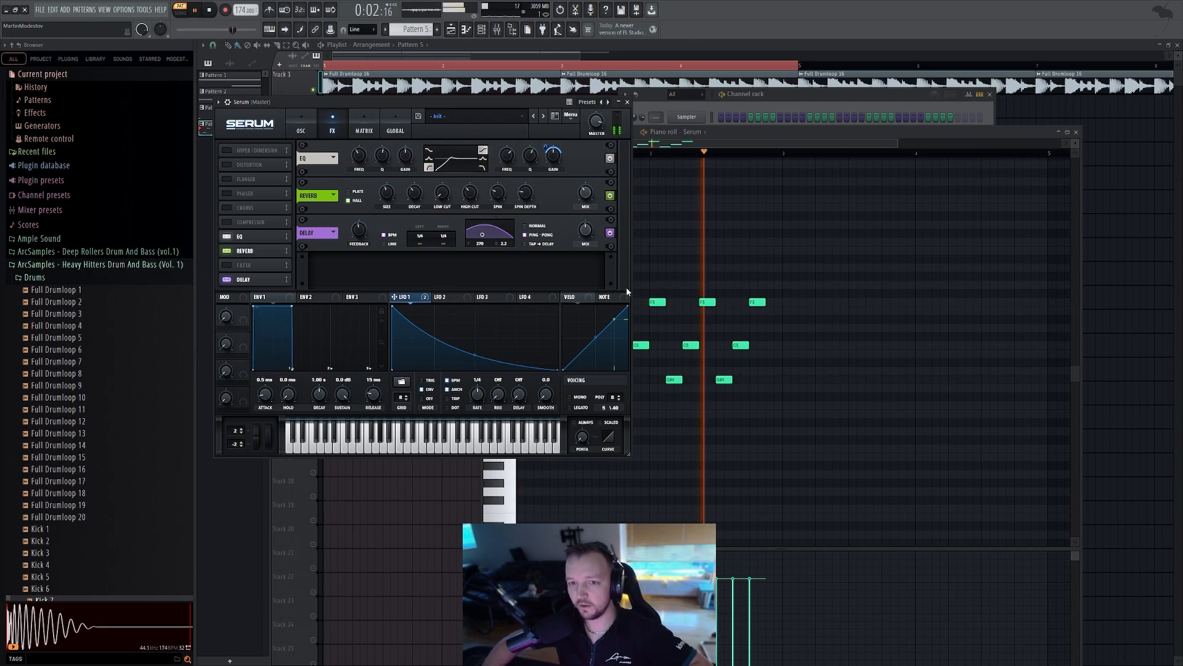
Close the plugin windows and move the melody pattern clip to the start of track 8
{"action": "key", "text": "F12"}
{"action": "left_click_drag", "start_coordinate": [432, 252], "coordinate": [313, 254]}
{"action": "key", "text": "space"}
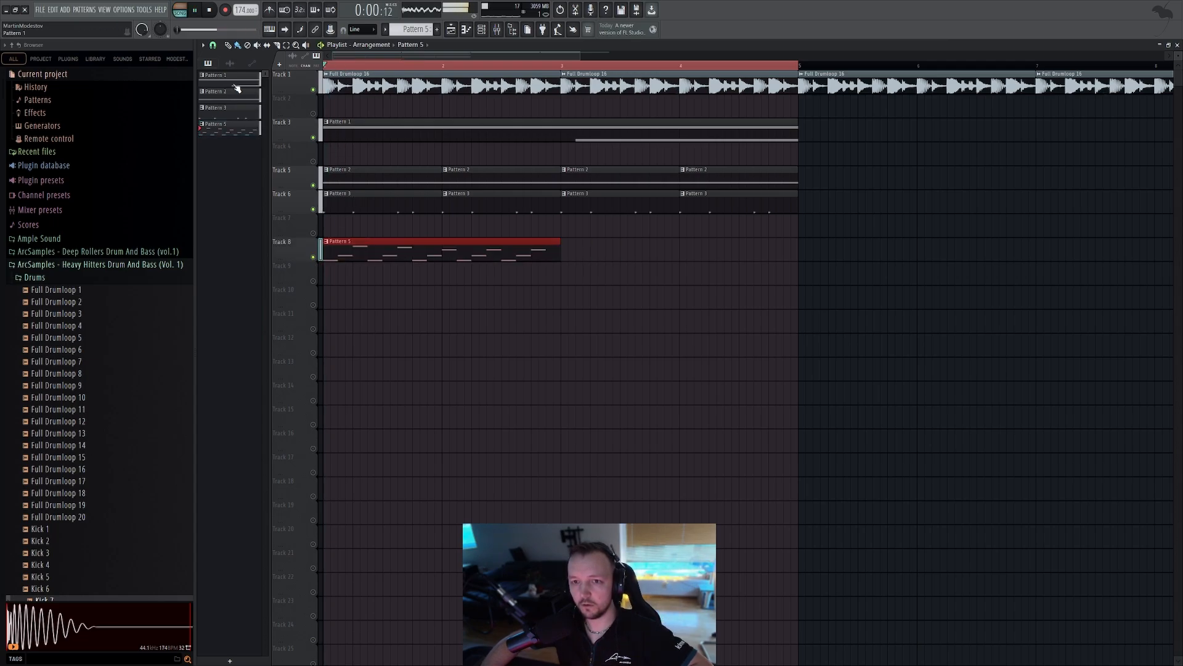
Duplicate the melody clip on track 8 to fill the arrangement loop and play it back
{"action": "key", "text": "ctrl+b"}
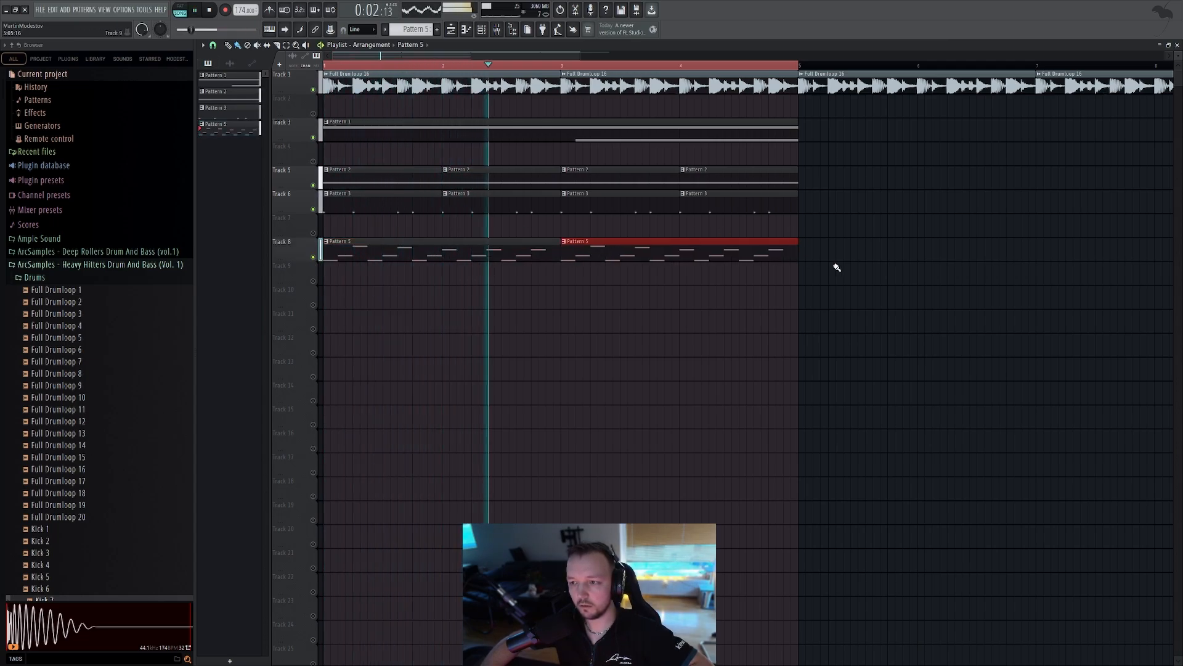
{"action": "left_click_drag", "start_coordinate": [854, 275], "coordinate": [432, 280]}
{"action": "left_click", "coordinate": [509, 309], "text": "ctrl"}
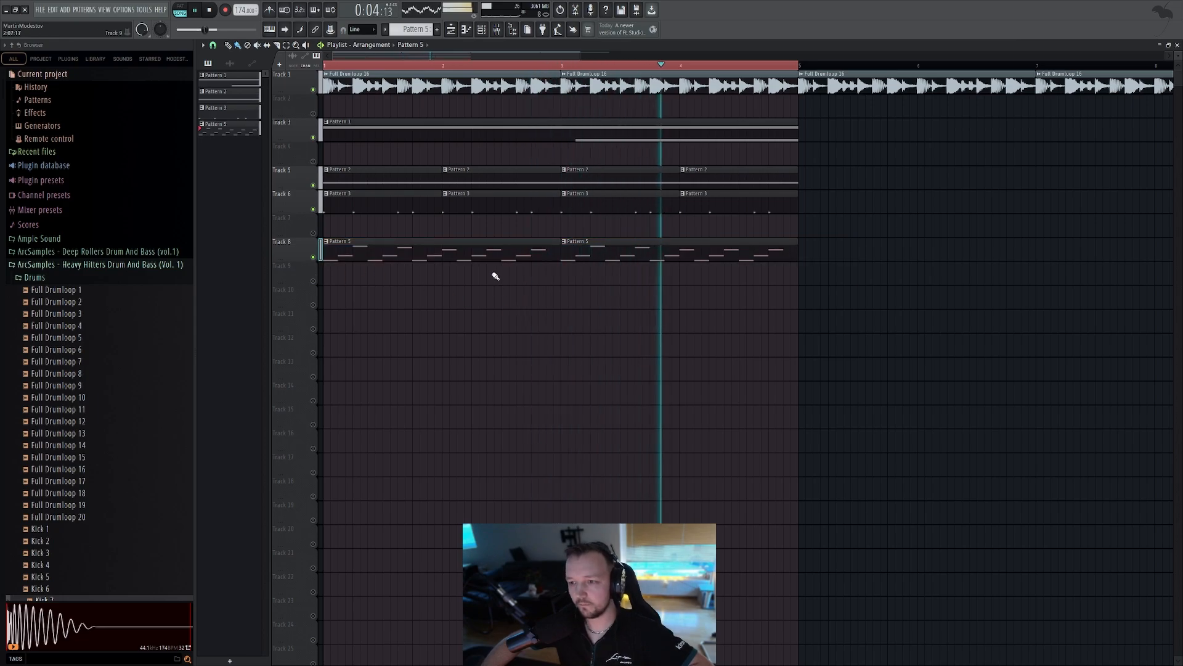
{"action": "key", "text": "space"}
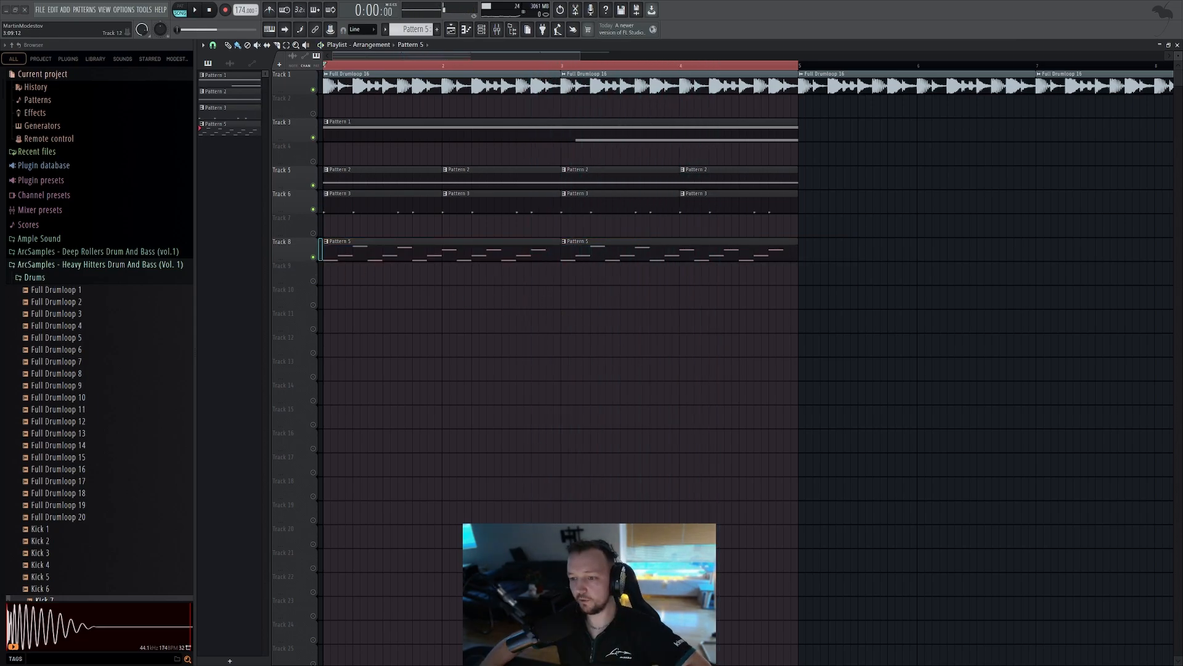